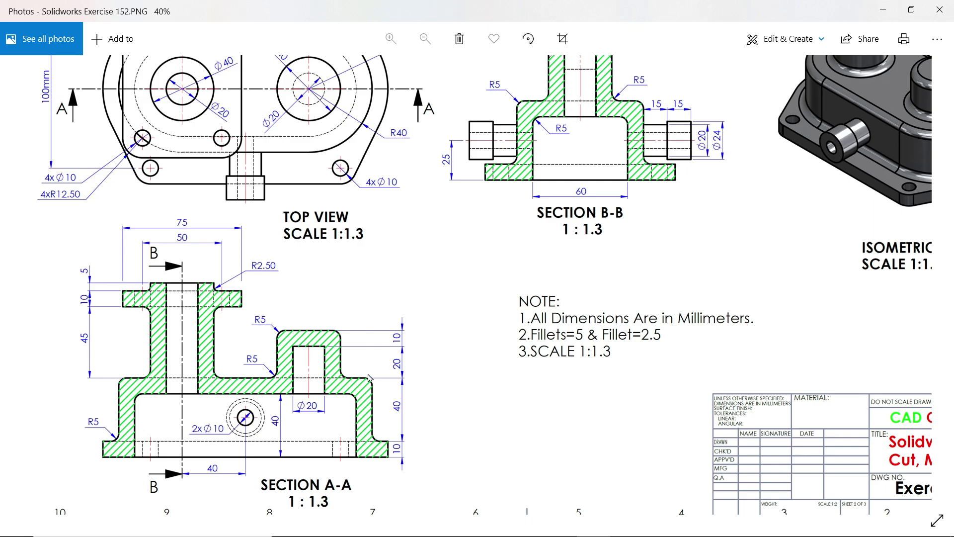
- Examine the part drawing's top view and sections A-A and B-B for the housing's slot, boss and hole dimensions
left_click_drag(297, 285, 320, 387)
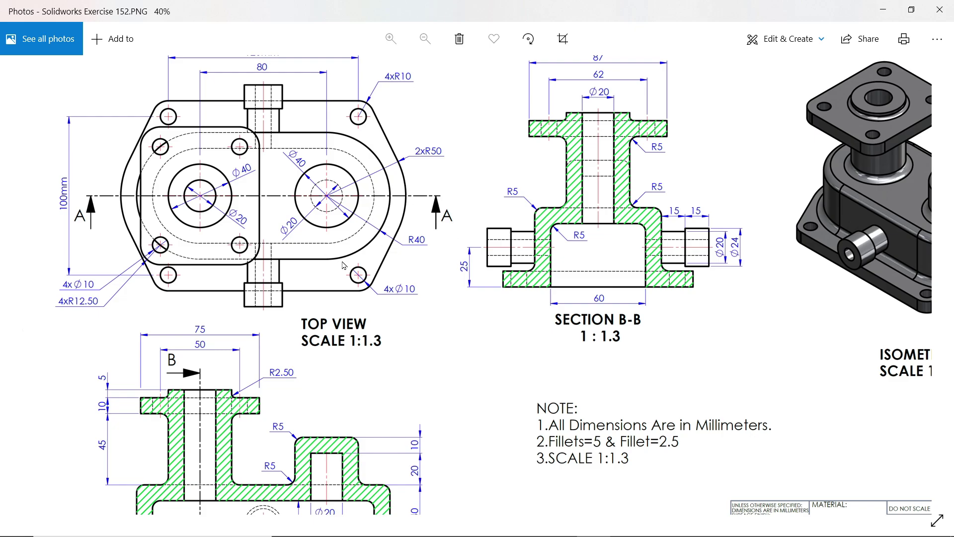
left_click_drag(343, 265, 359, 172)
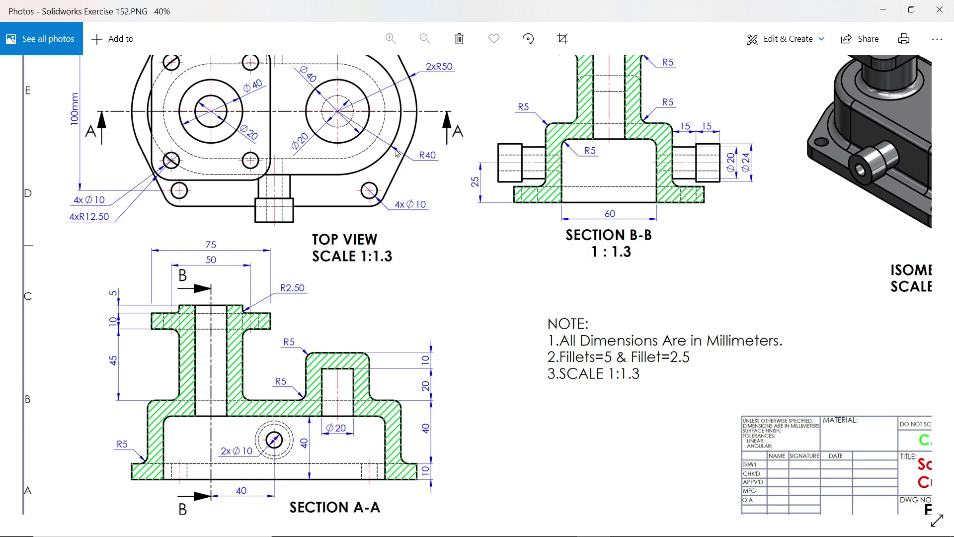
mouse_move(397, 153)
left_mouse_down()
mouse_move(428, 211)
mouse_move(368, 245)
left_mouse_up()
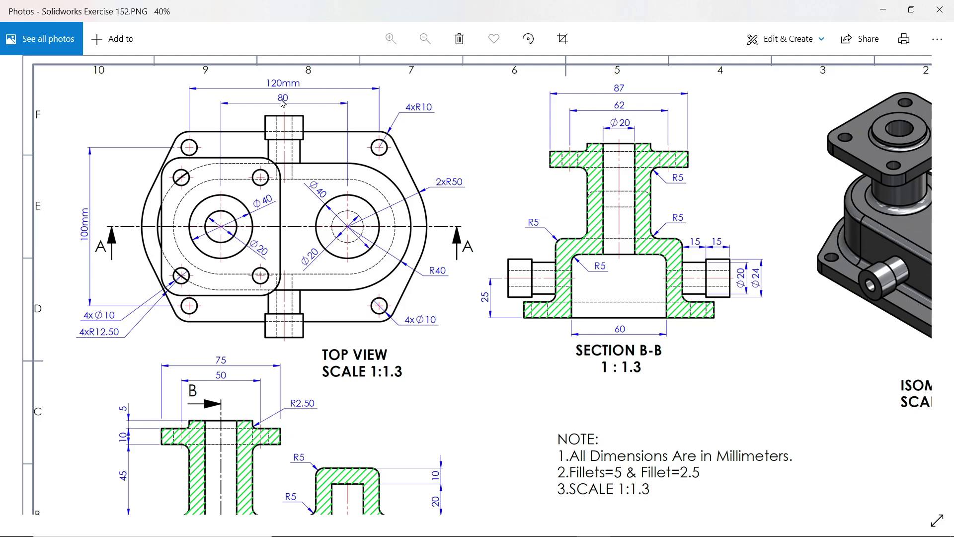
left_click_drag(382, 330, 366, 166)
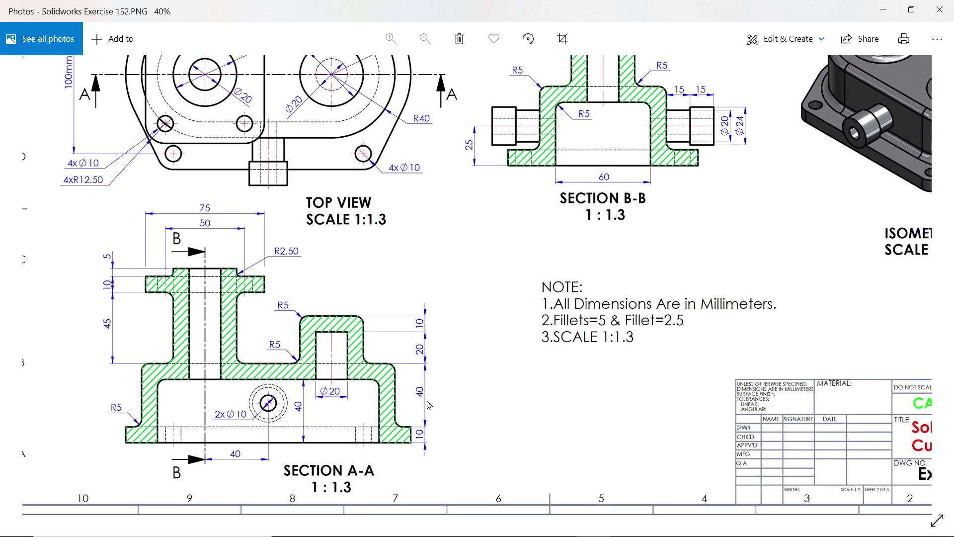
scroll(427, 401, "up", 2)
mouse_move(405, 229)
left_mouse_down()
mouse_move(464, 406)
mouse_move(478, 234)
left_mouse_up()
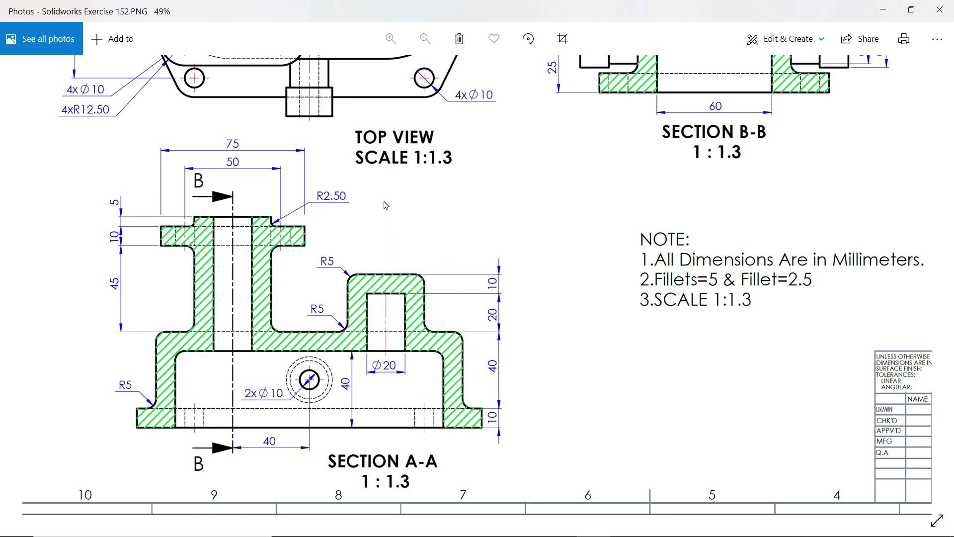
left_click_drag(387, 204, 402, 406)
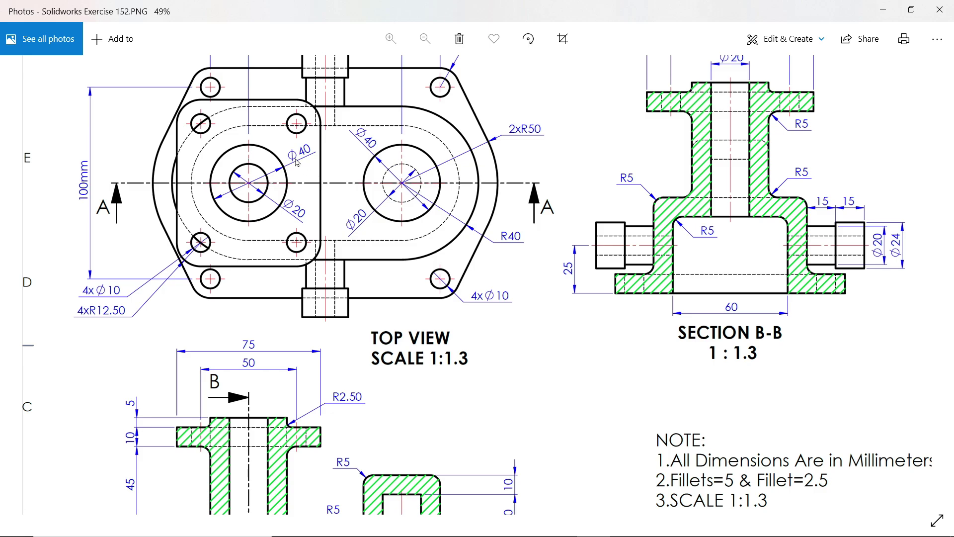
left_click_drag(349, 117, 355, 190)
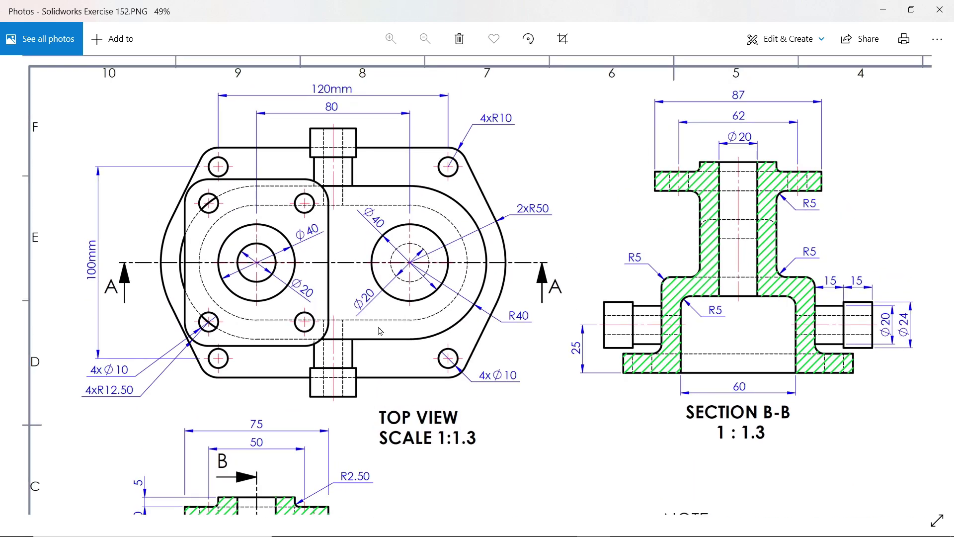
scroll(380, 331, "down", 5)
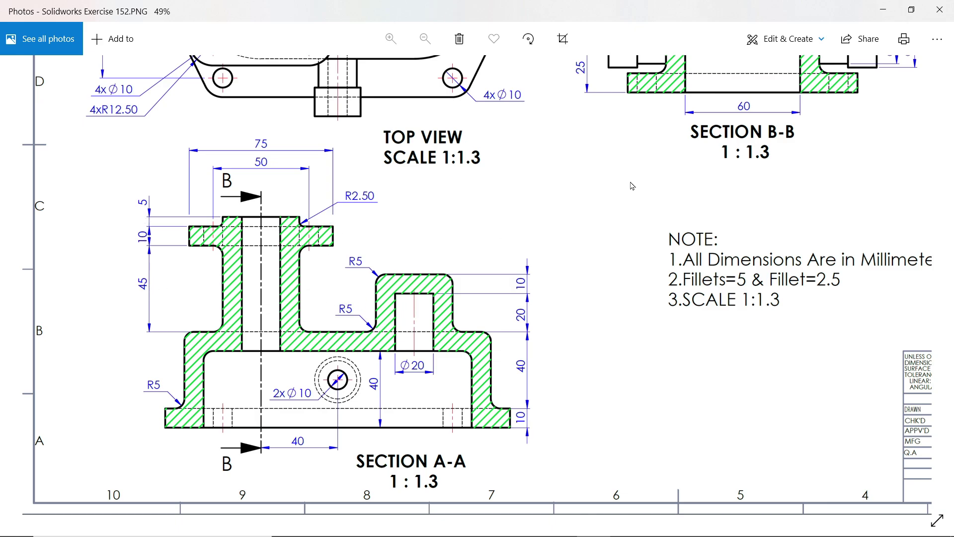
- Switch to SOLIDWORKS and sketch a horizontal straight slot on the Top Plane from the origin, about 105 mm between centres and 81 mm wide
left_click(887, 11)
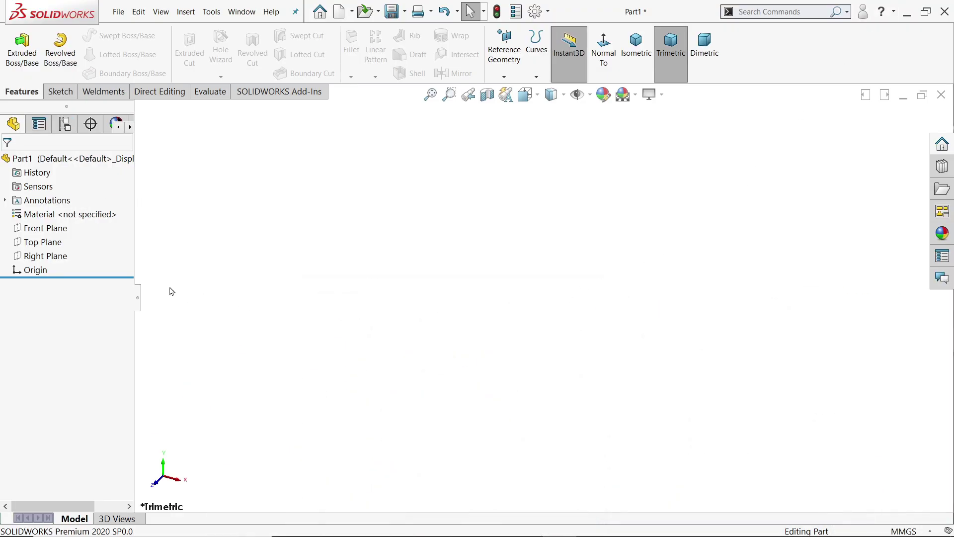
left_click(50, 248)
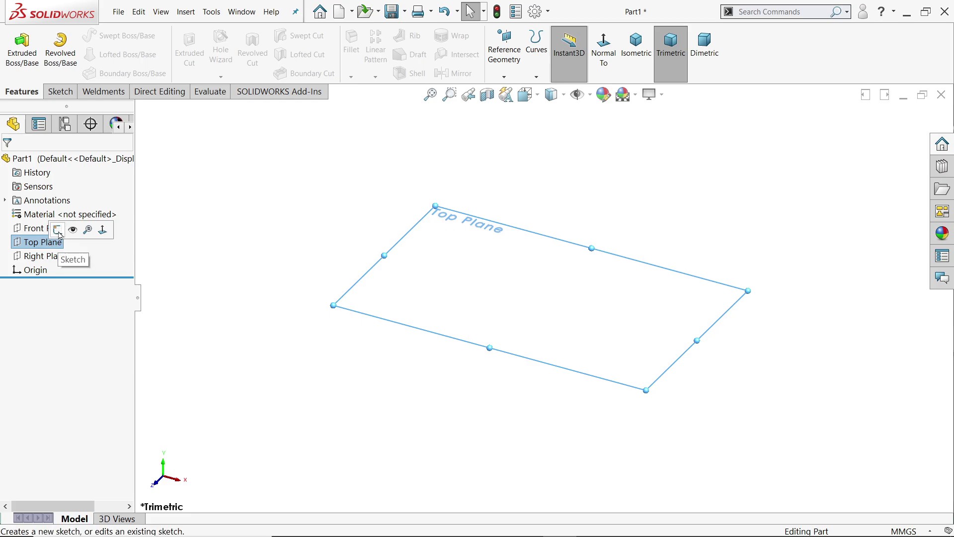
left_click(60, 234)
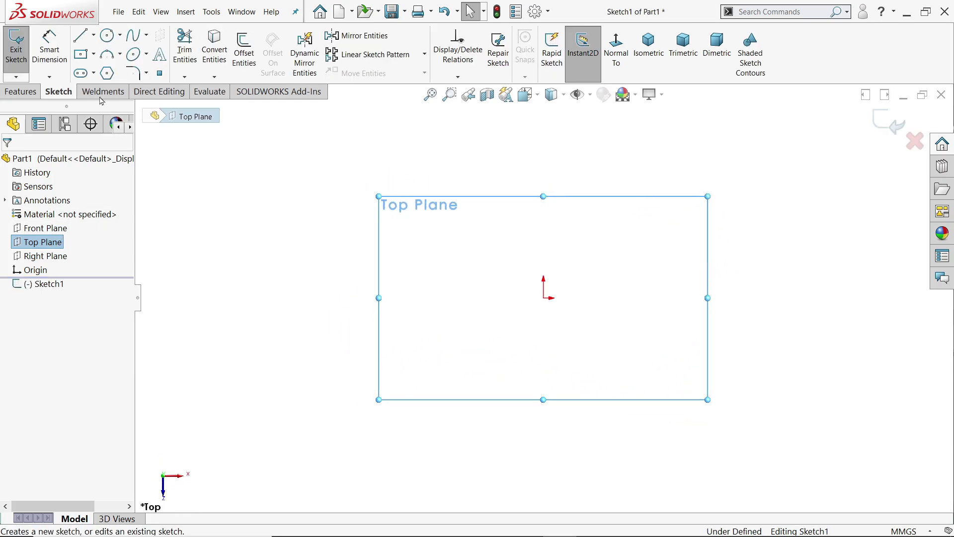
left_click(94, 73)
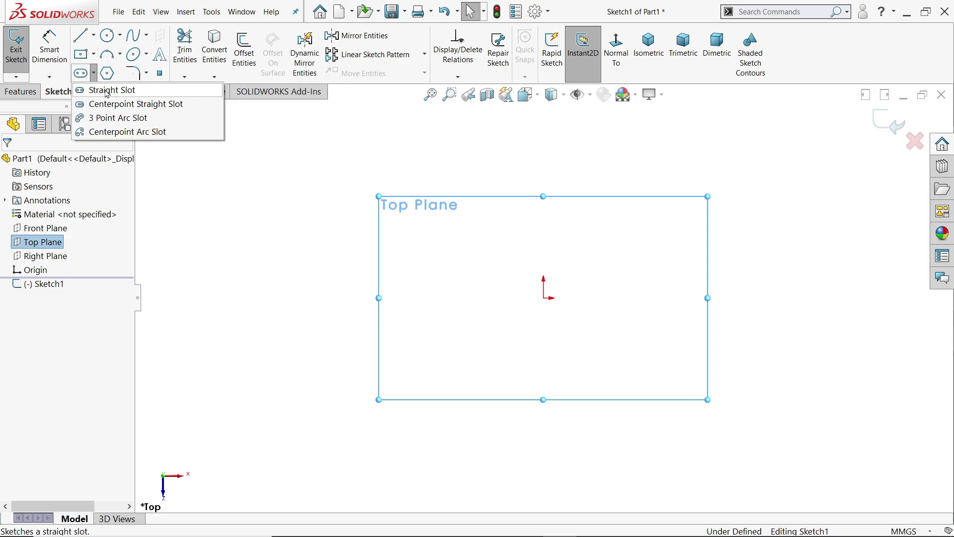
left_click(107, 90)
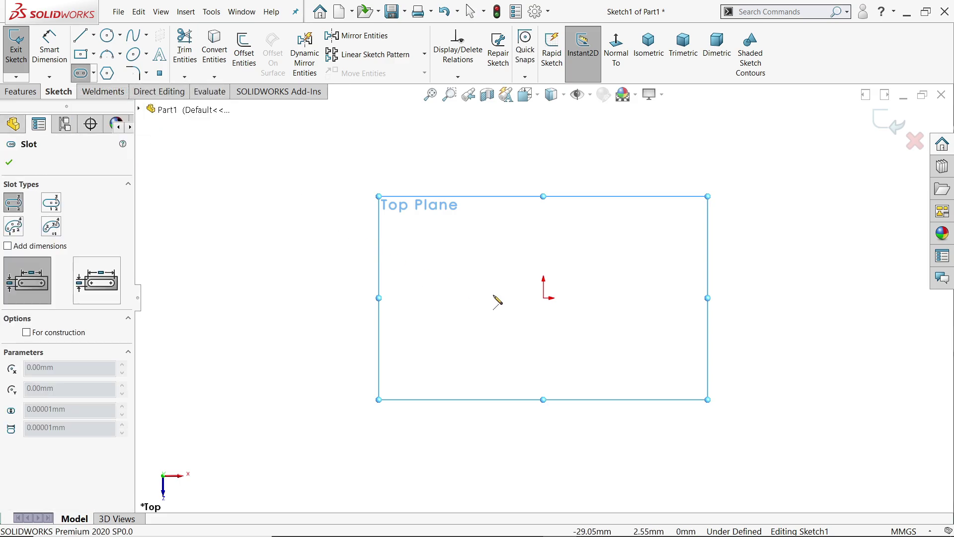
left_click(544, 298)
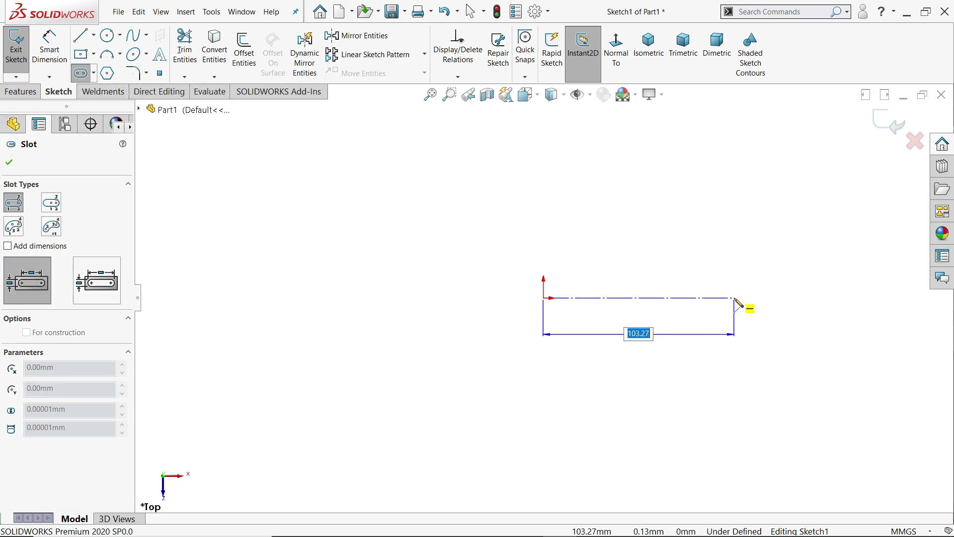
left_click(739, 298)
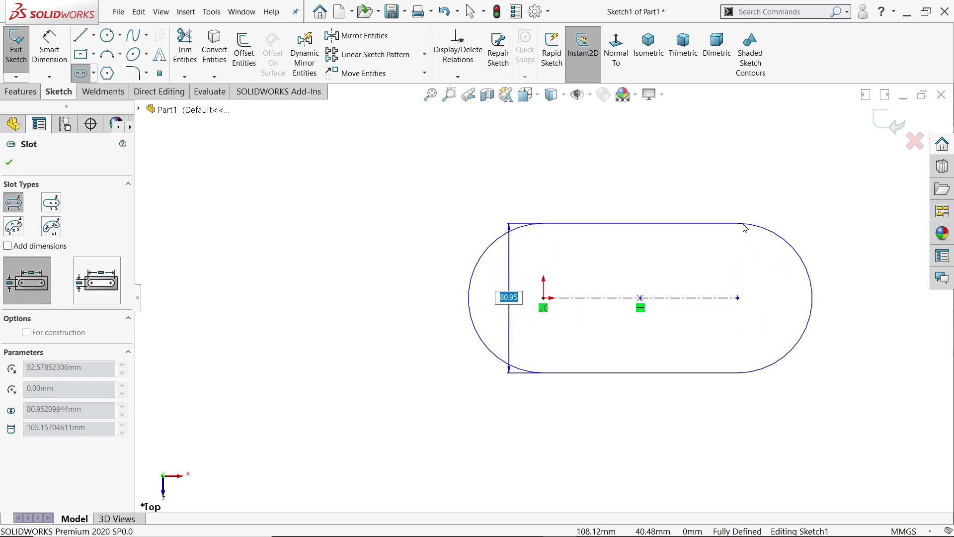
left_click(746, 227)
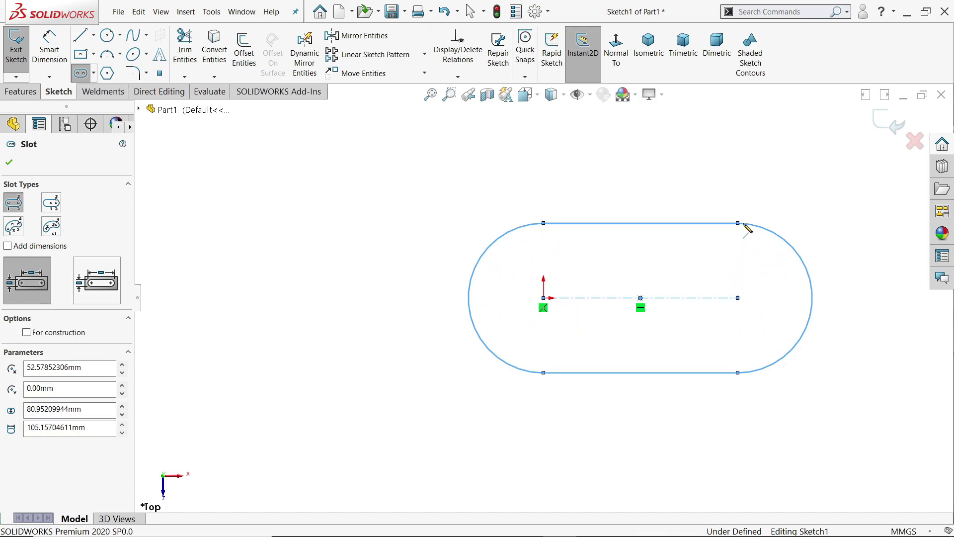
right_click(762, 206)
left_click(785, 221)
- Dimension the slot's end arc around the origin with a radius of 40 mm
scroll(781, 312, "down", 1)
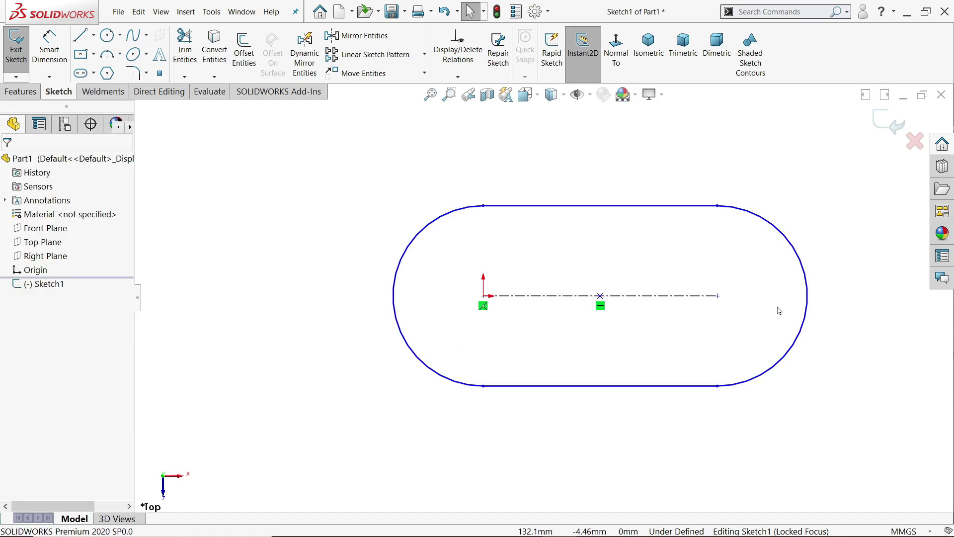
scroll(765, 305, "down", 1)
left_click(49, 49)
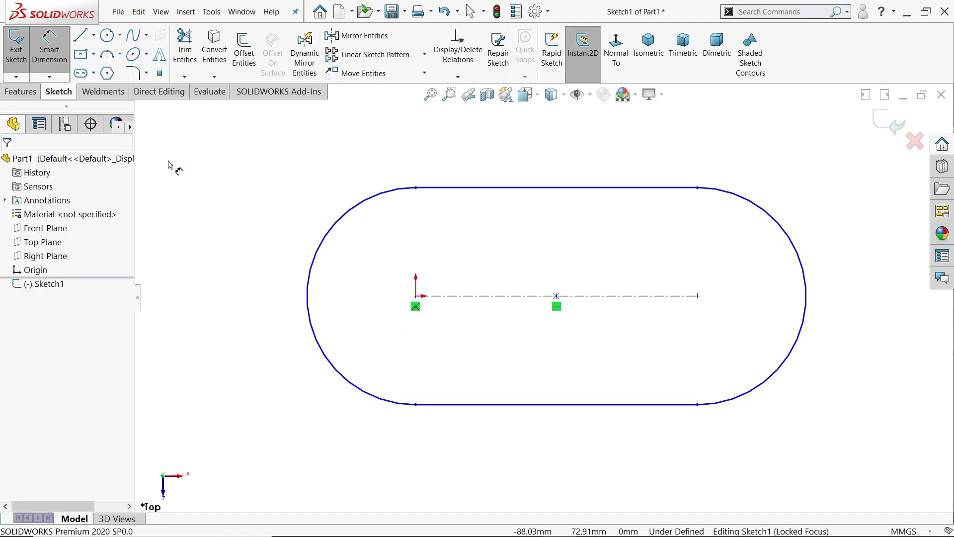
left_click(319, 249)
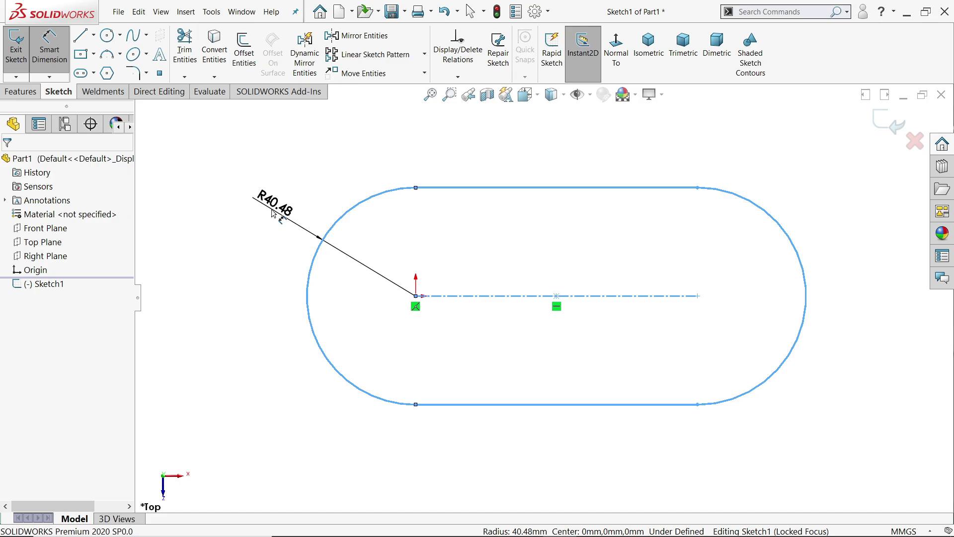
left_click(269, 204)
type("40")
key("Return")
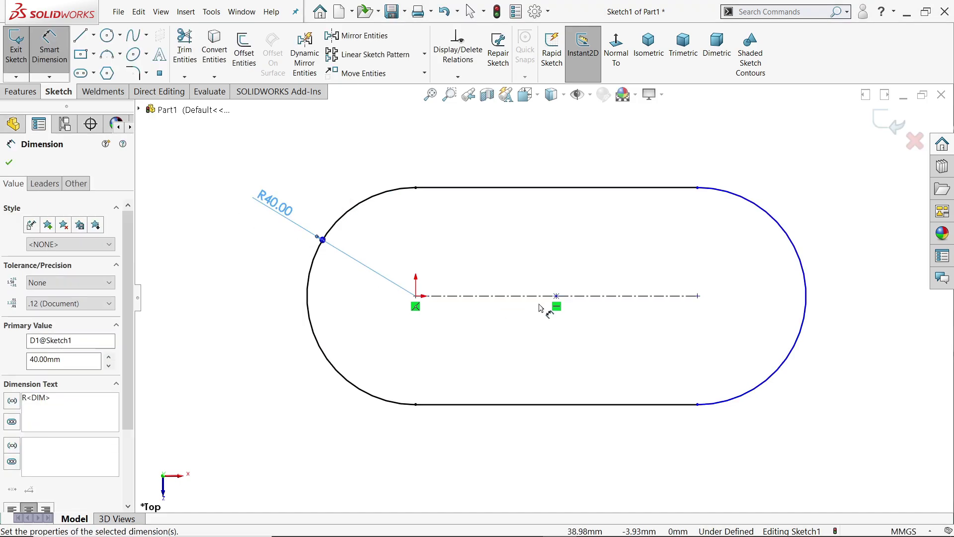
- Dimension the slot's centre-to-centre distance as 80 mm and finish the sketch
left_click(551, 296)
left_click(515, 159)
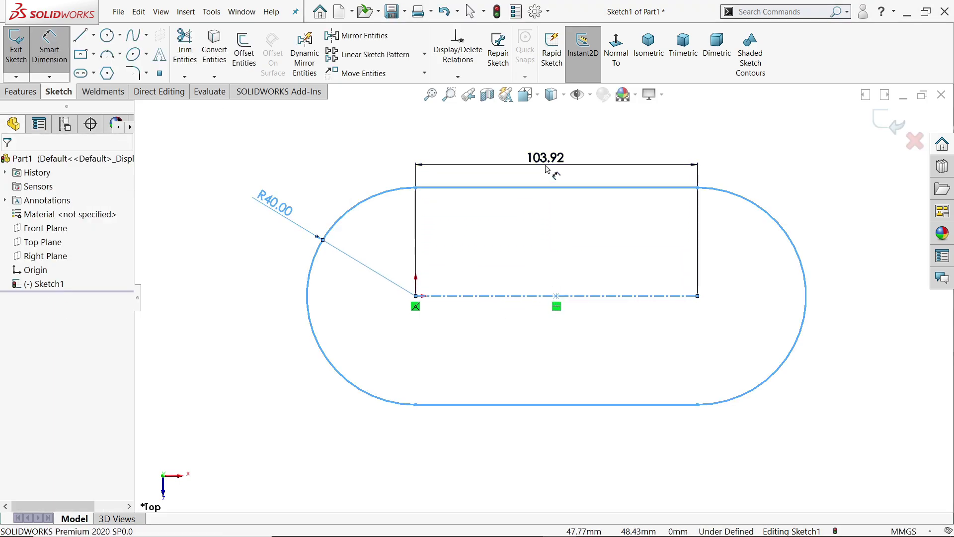
type("80")
key("Return")
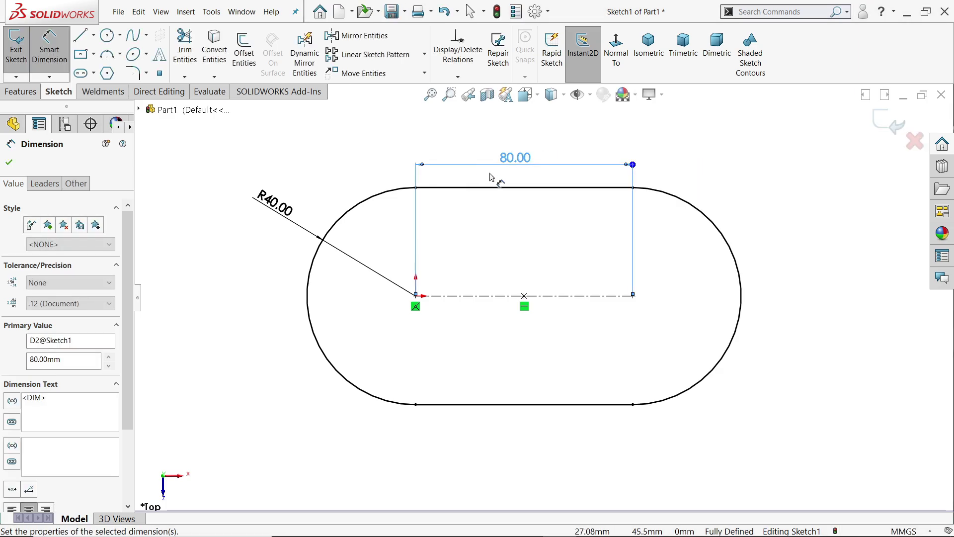
left_click(883, 119)
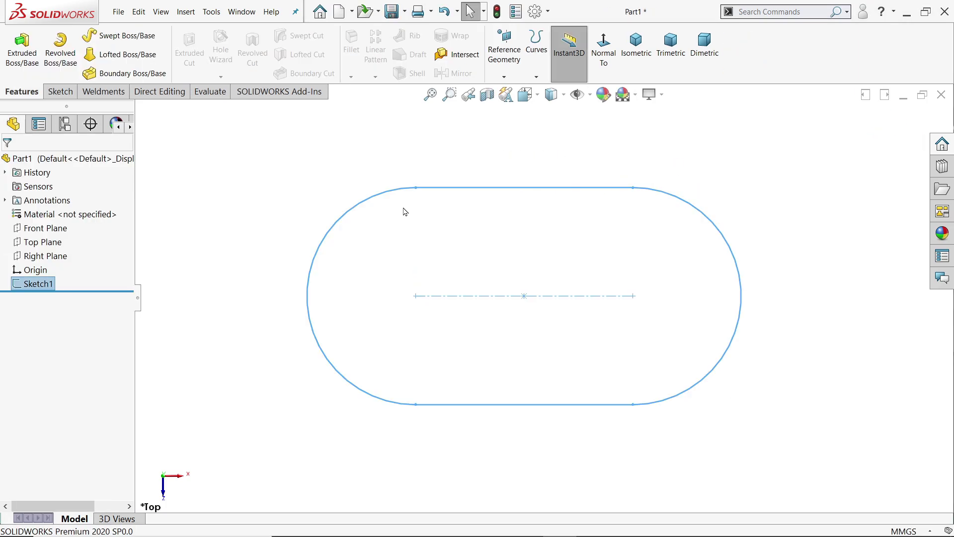
- Extrude the slot sketch upward from its sketch plane as a blind boss 40 mm deep
left_click(23, 54)
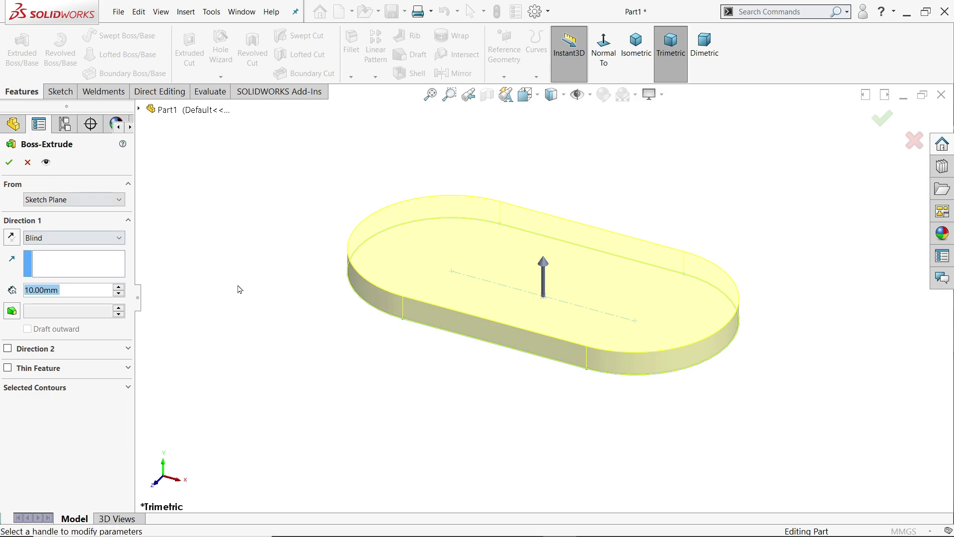
left_click_drag(550, 273, 555, 185)
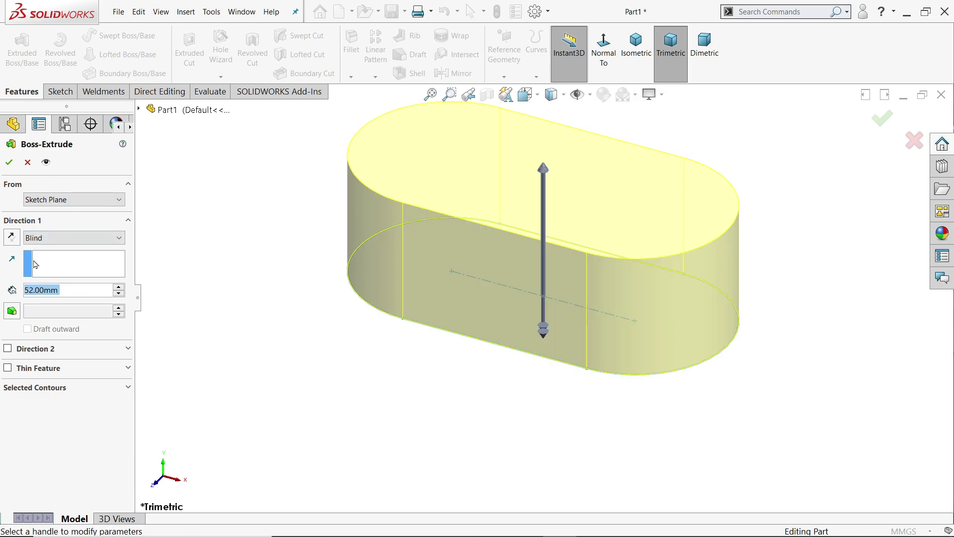
left_click(69, 237)
left_click(40, 247)
left_click(46, 200)
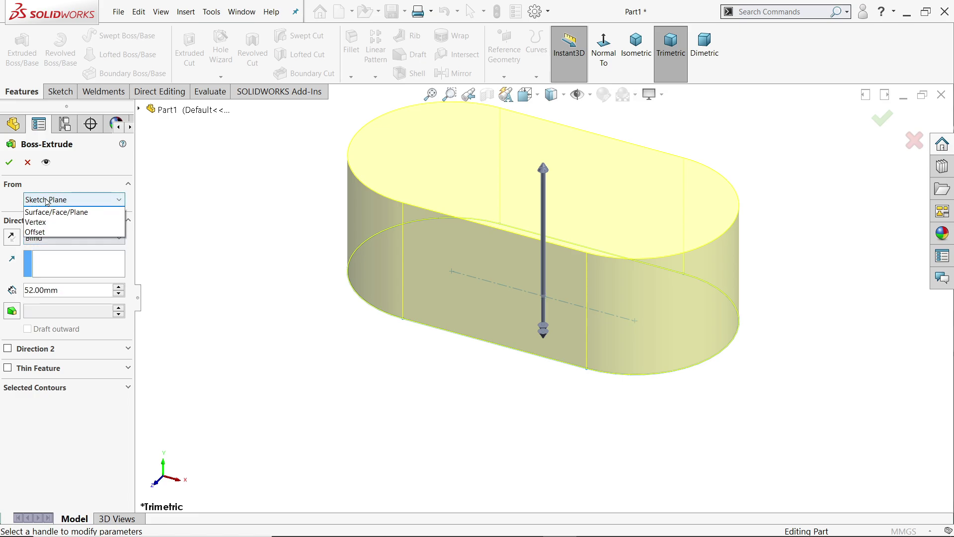
left_click(46, 200)
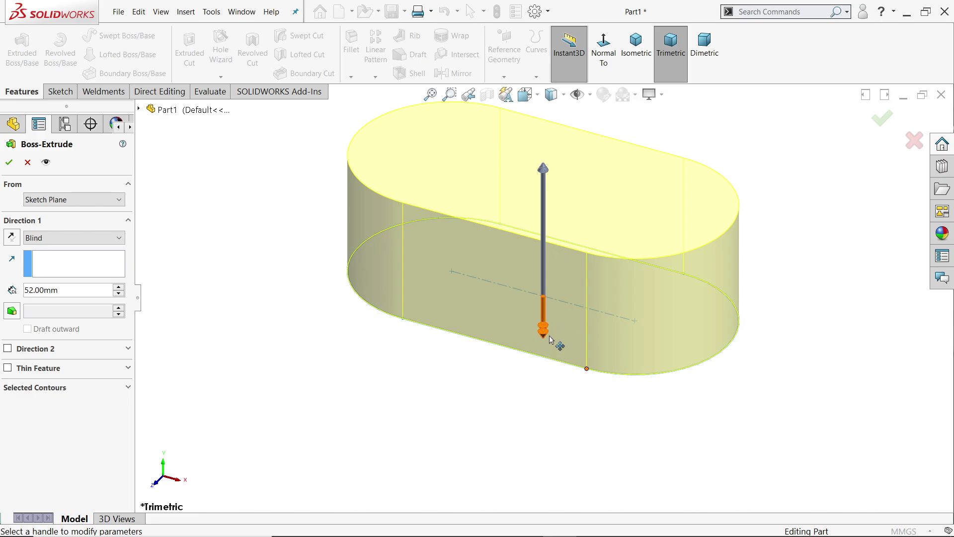
left_click(50, 239)
left_click(54, 239)
double_click(49, 291)
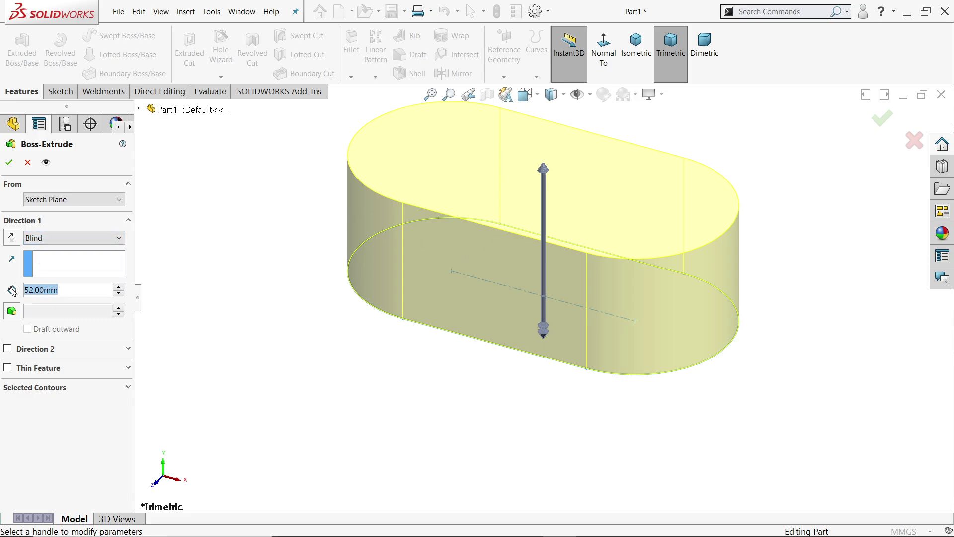
type("40")
key("Return")
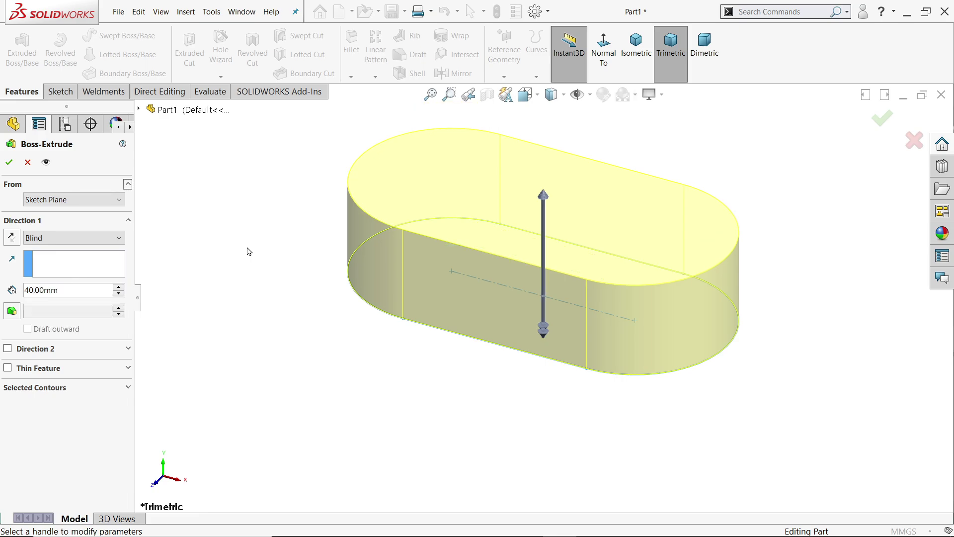
left_click(9, 163)
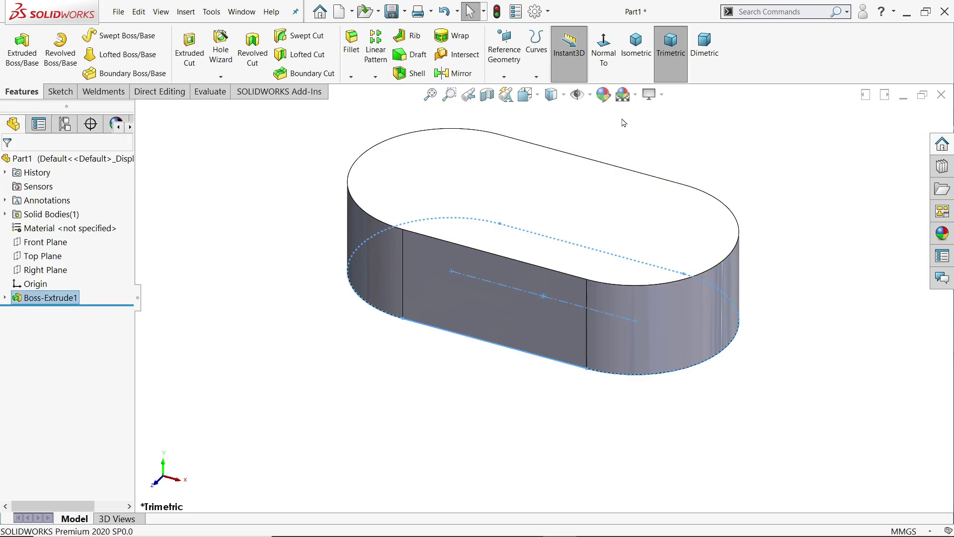
- Change the view's display setting so the solid is shaded without glossy reflections
left_click(651, 94)
left_click(667, 114)
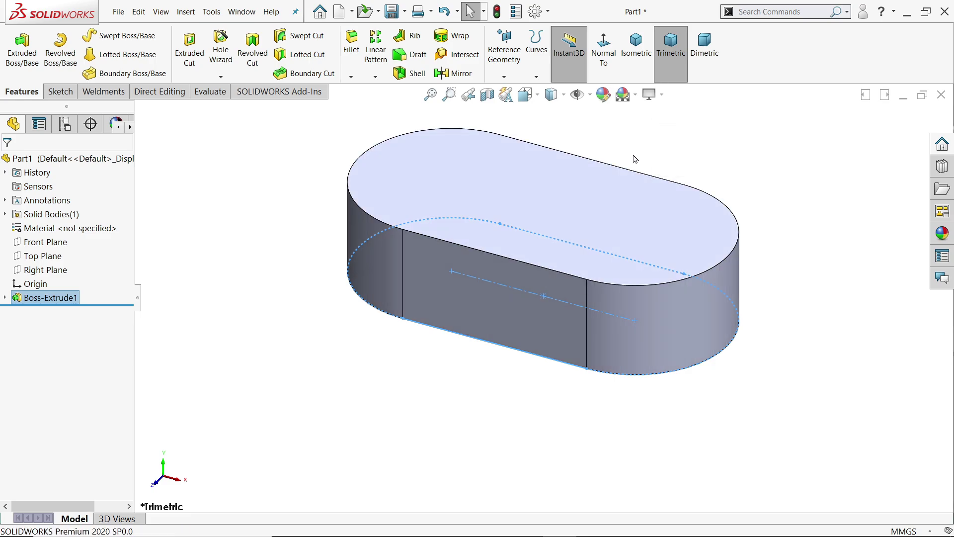
- Start a sketch on the slot body's top face and draw a 20 mm diameter circle centred on the origin
left_click(574, 278)
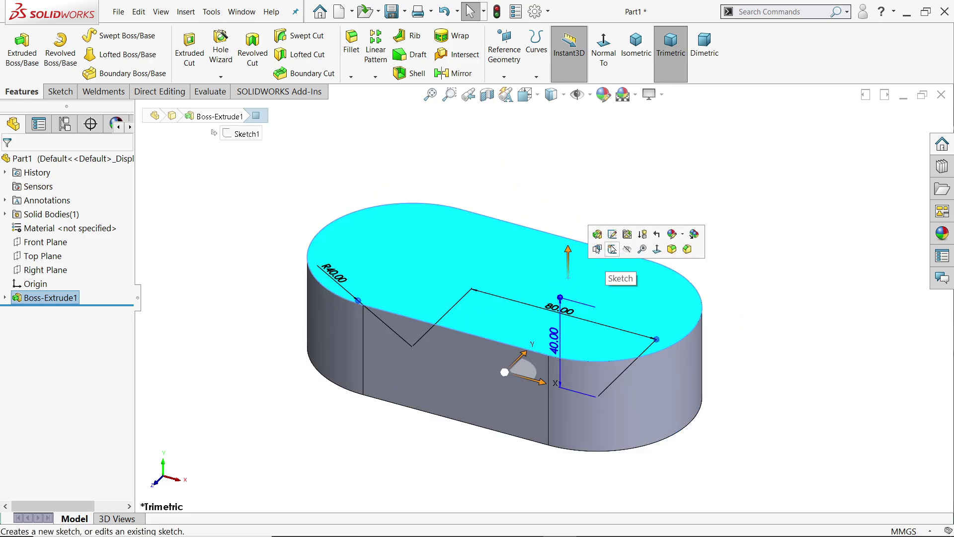
left_click(612, 248)
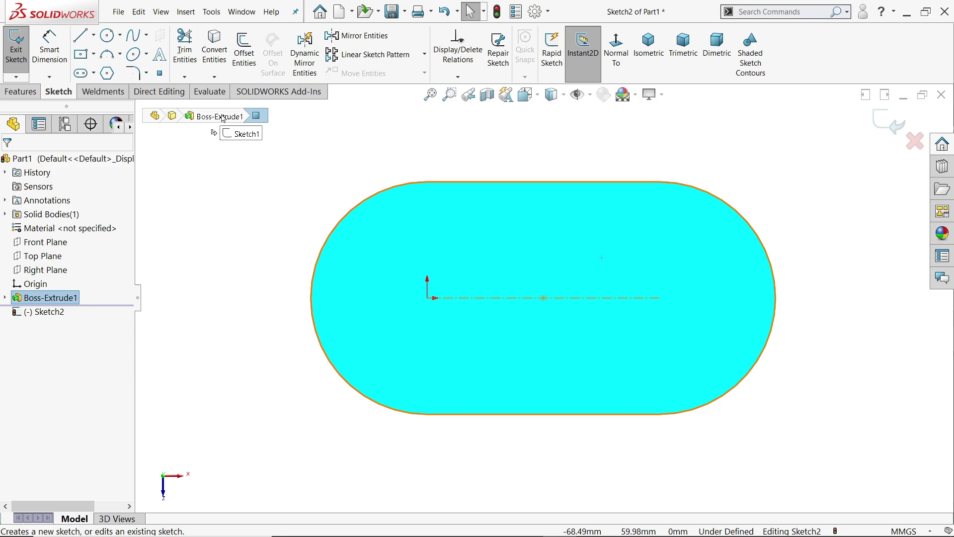
left_click(107, 35)
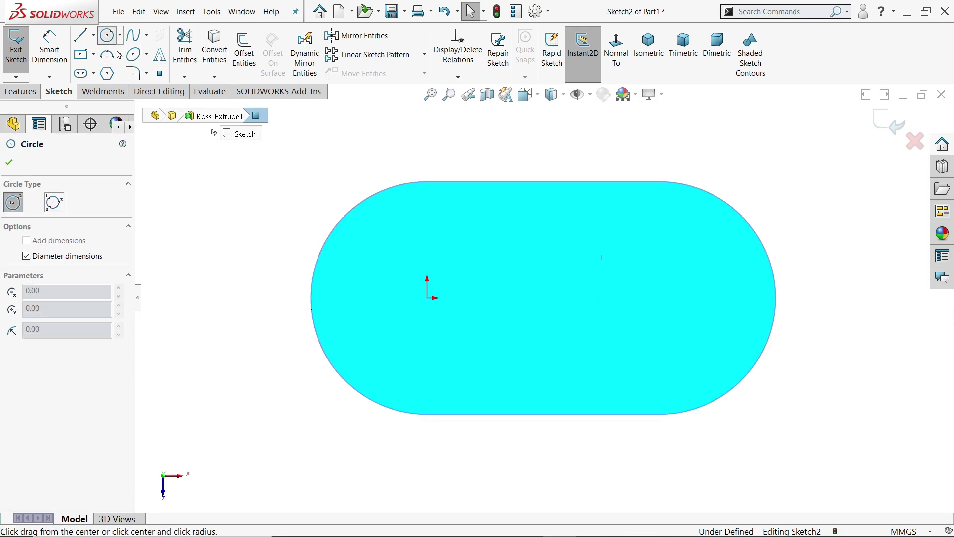
left_click(428, 298)
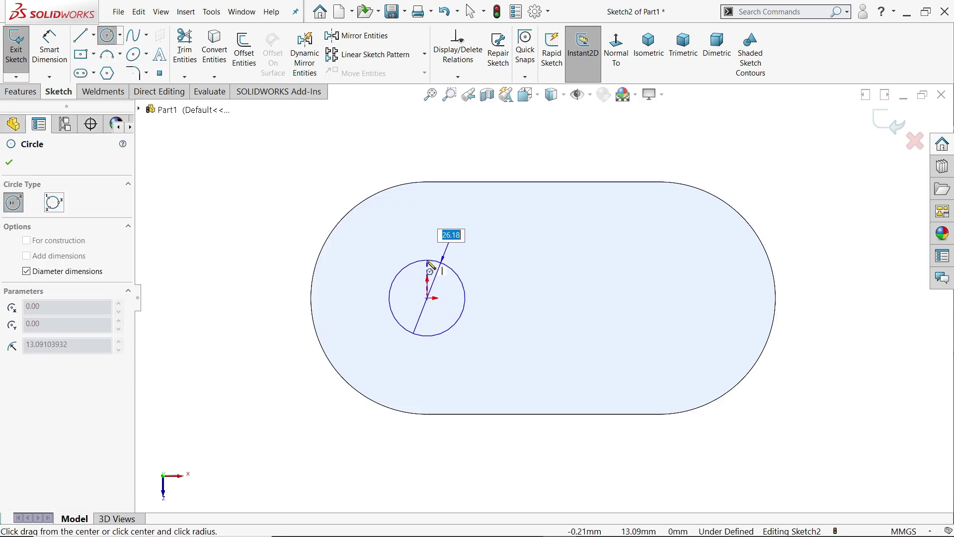
type("20")
key("Return")
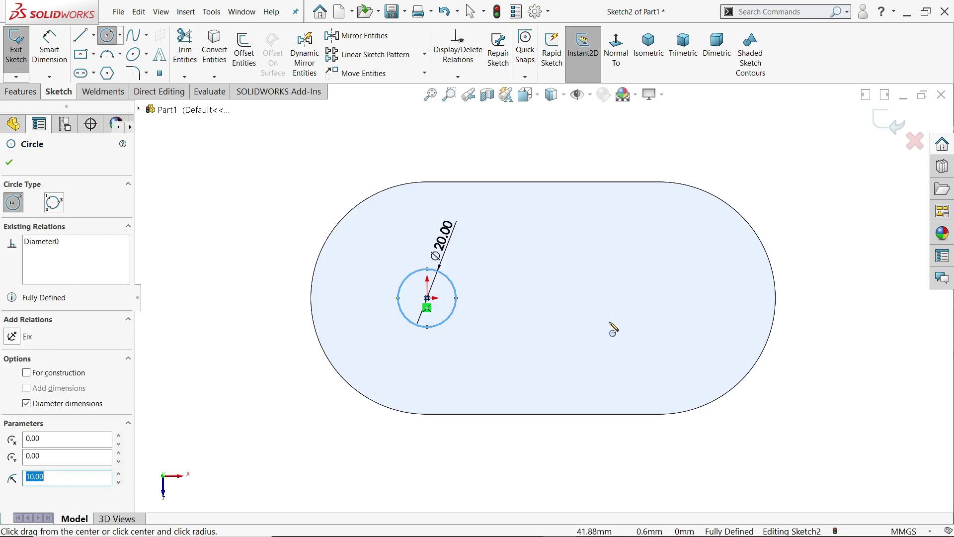
- Draw a second circle about 32 mm in diameter inside the slot's opposite end, level with the origin
left_click(679, 297)
left_click(711, 265)
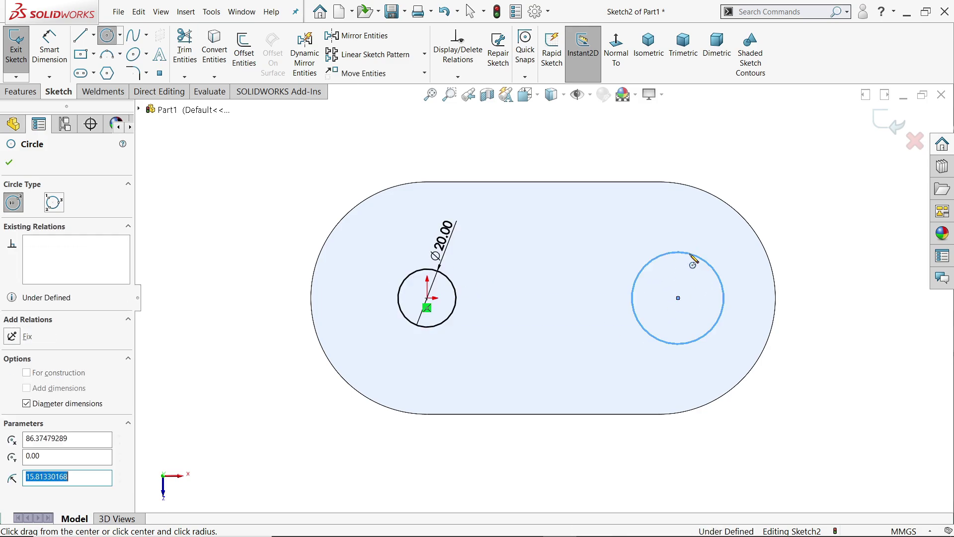
right_click(753, 185)
left_click(787, 198)
- Add an Equal relation between the two circles
mouse_move(729, 246)
left_mouse_down()
mouse_move(492, 326)
mouse_move(293, 334)
left_mouse_up()
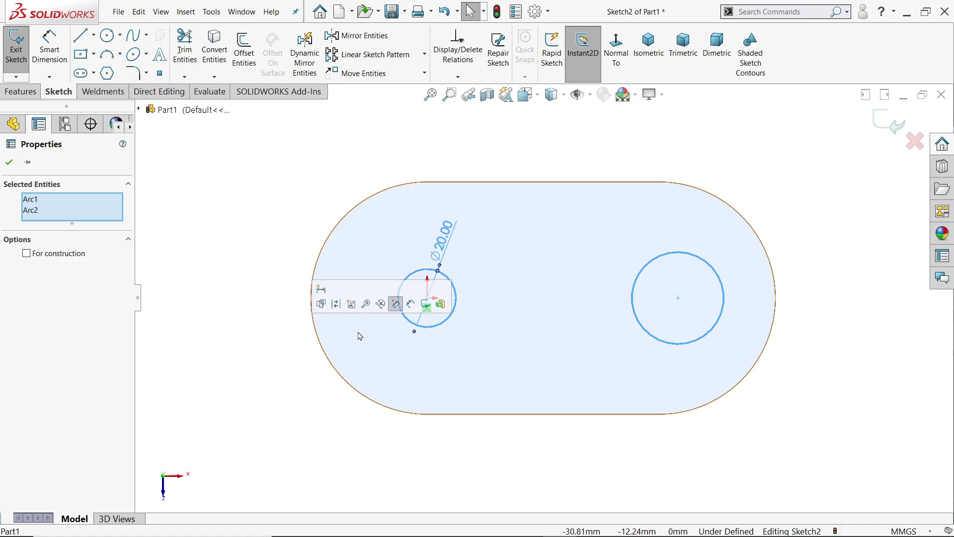
left_click(257, 222)
left_click(455, 313)
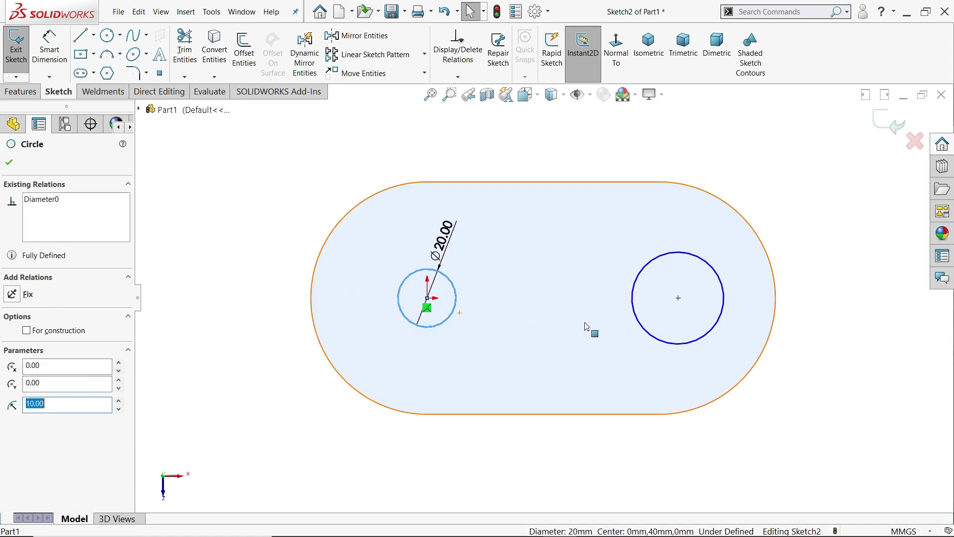
left_click(647, 337, "ctrl")
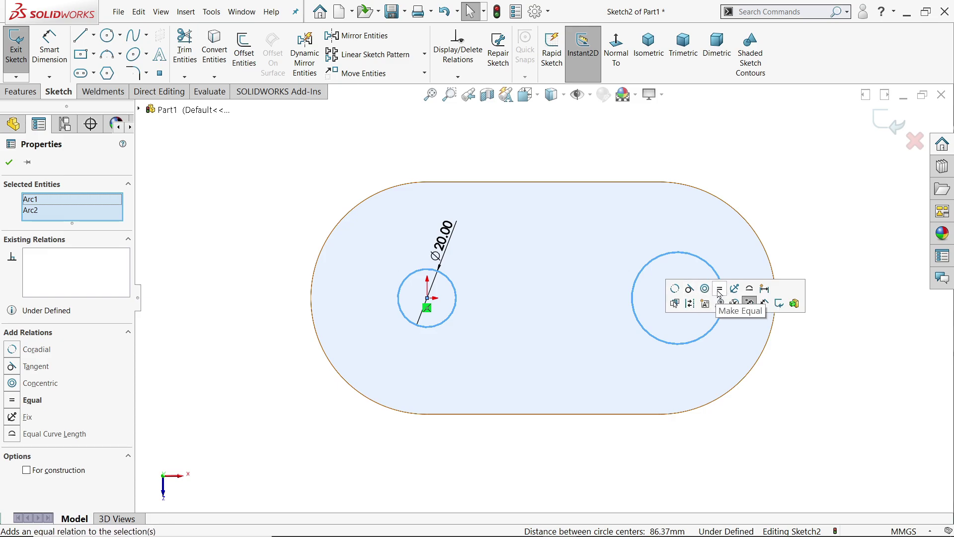
left_click(10, 402)
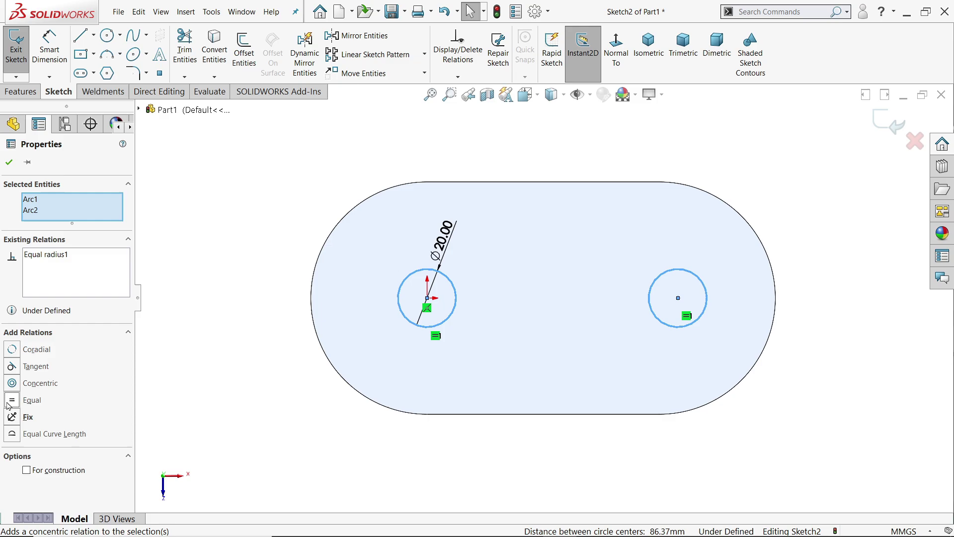
- Dimension the distance between the two circle centres as 80 mm
left_click(49, 48)
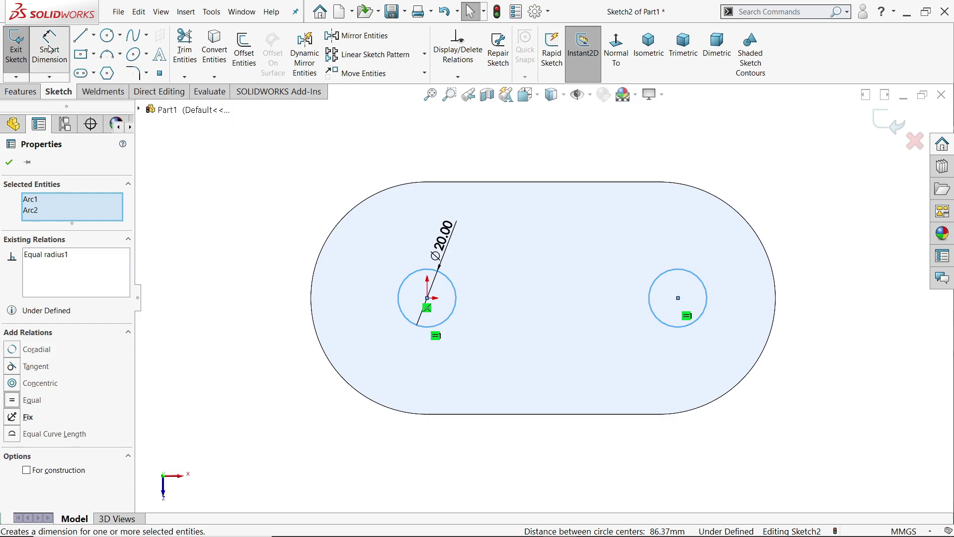
left_click(427, 299)
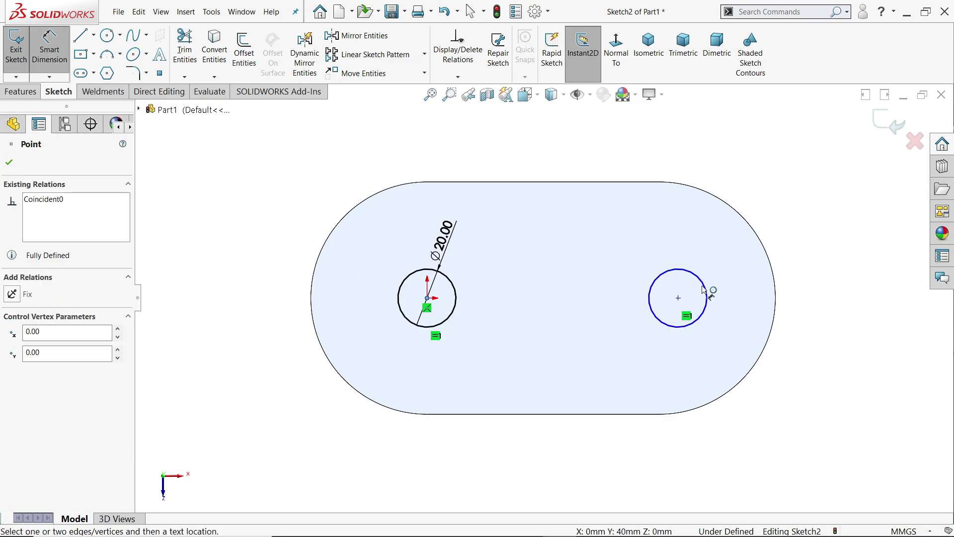
left_click(678, 298)
left_click(535, 158)
type("80")
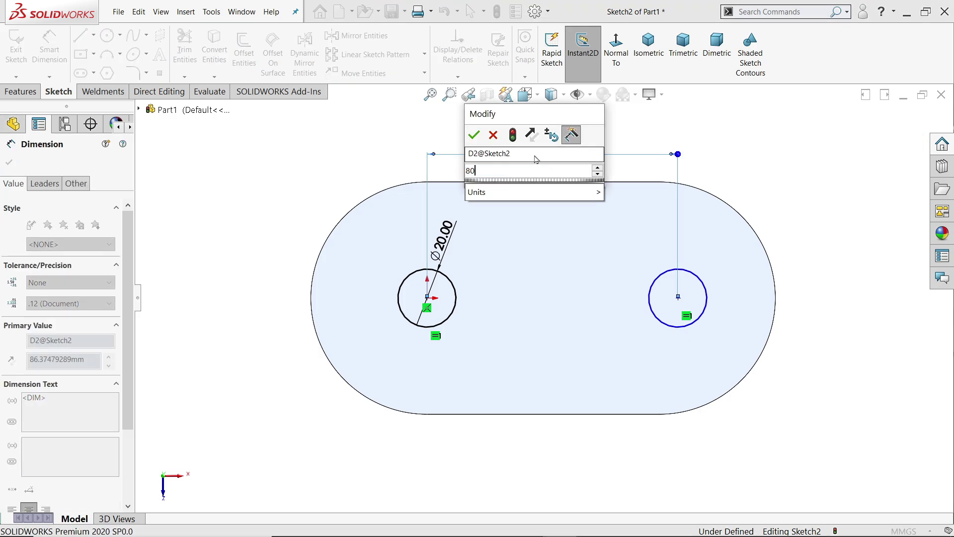
left_click(474, 135)
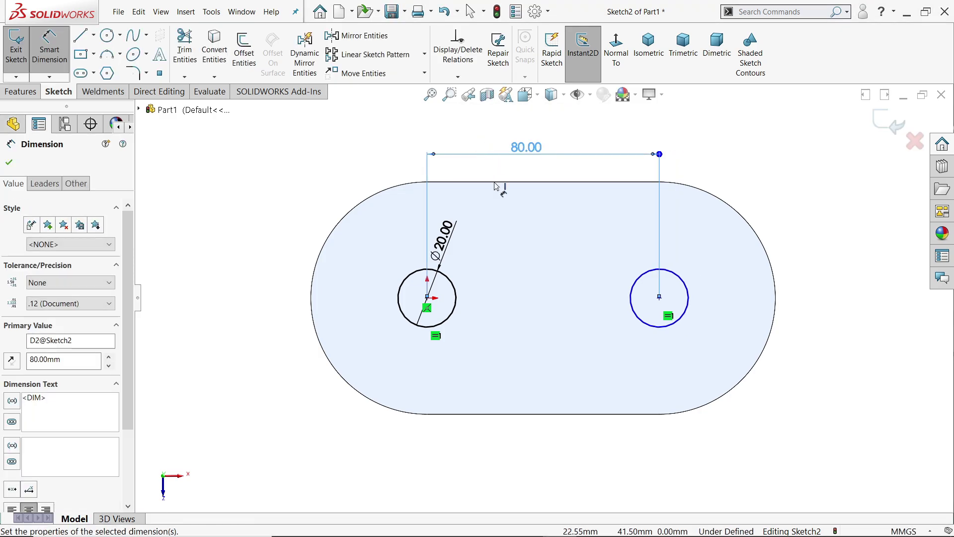
left_click(9, 162)
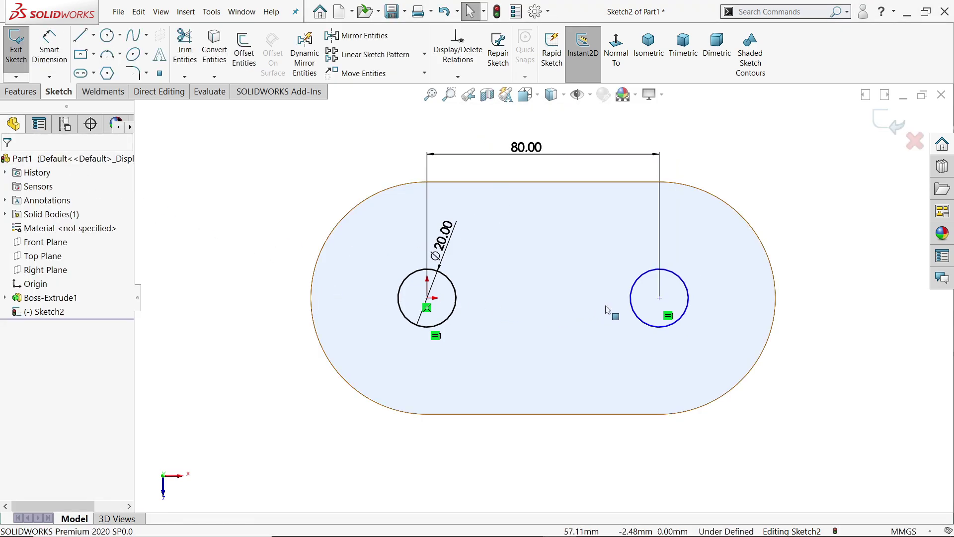
- Add a Horizontal relation between the second circle's centre and the origin circle's centre
left_click(659, 298)
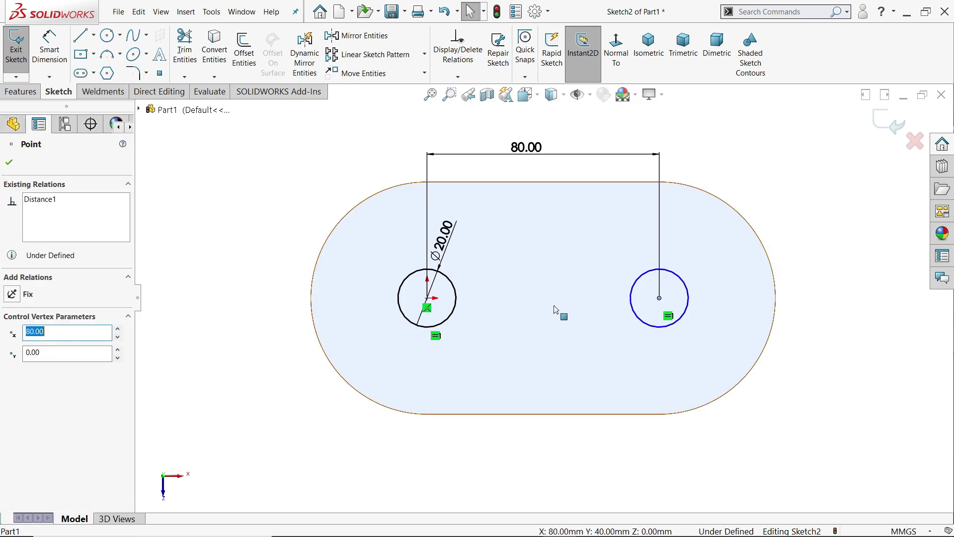
left_click(427, 298, "ctrl")
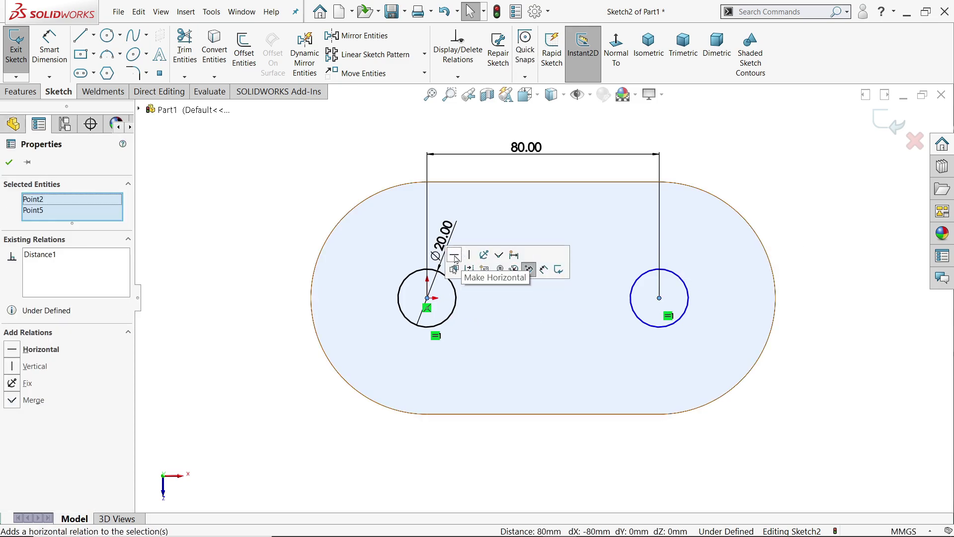
left_click(454, 254)
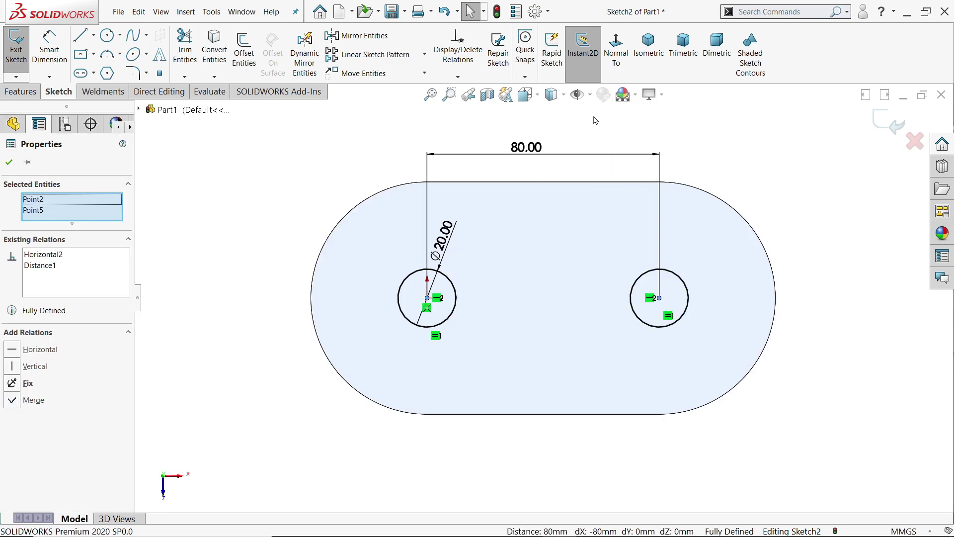
- Set the diameter dimension of the circle at the origin to 40 mm
left_click(444, 248)
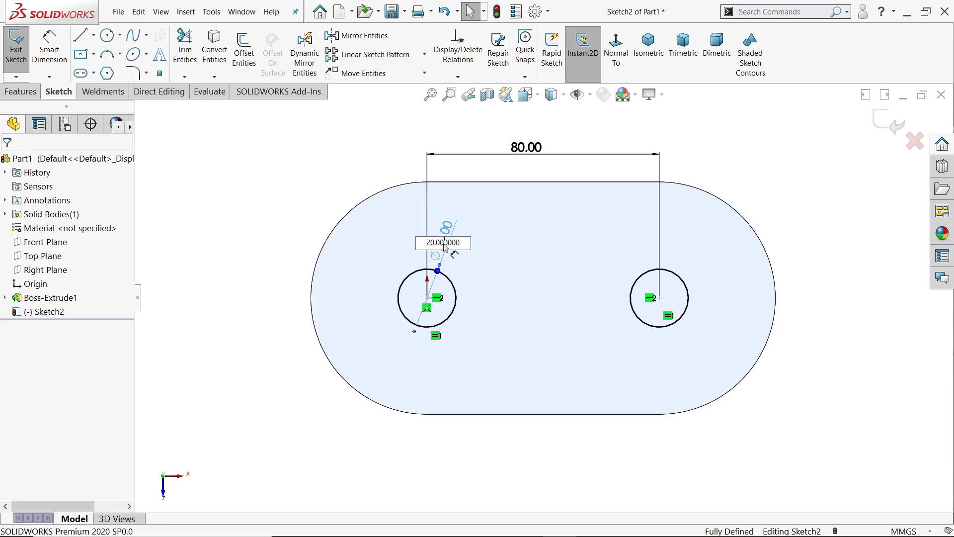
left_click_drag(450, 245, 417, 247)
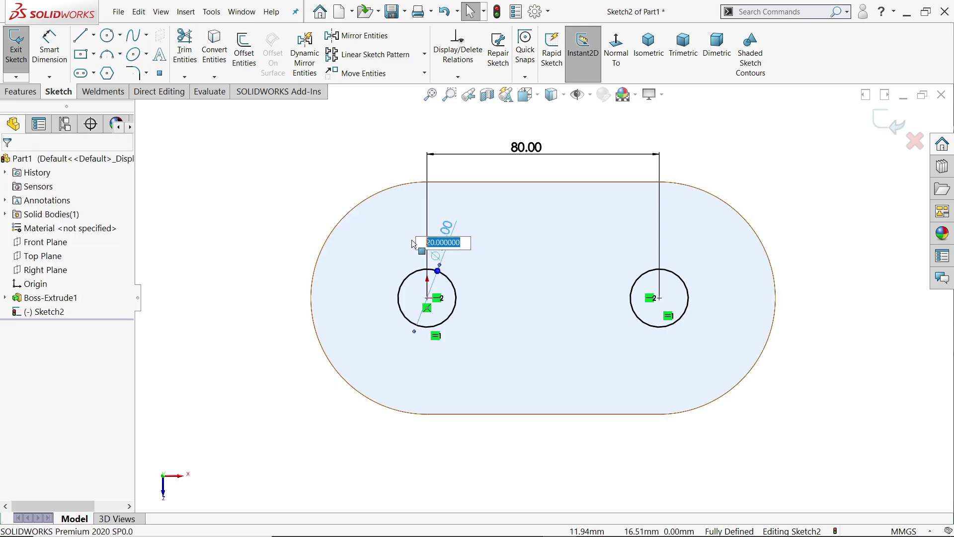
type("40")
key("Return")
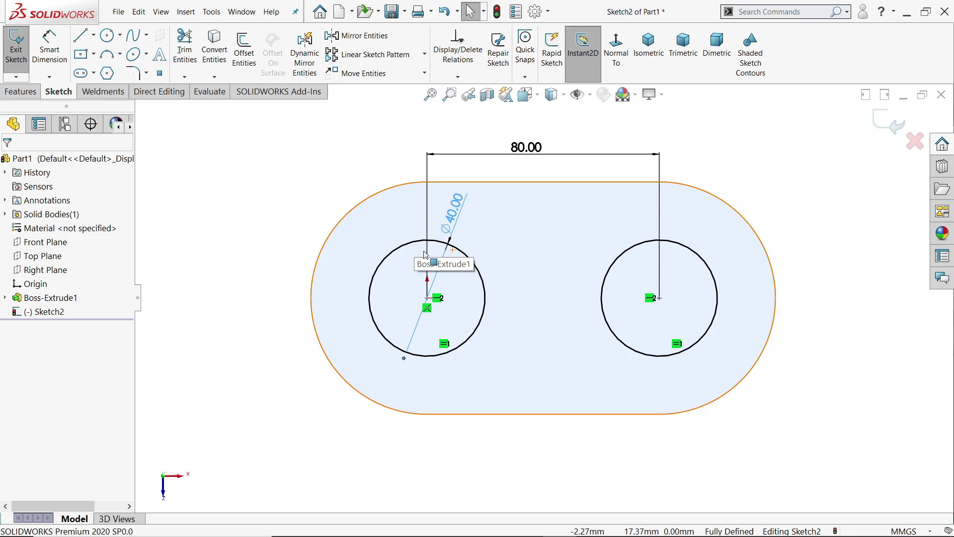
- Extrude only the circle farther from the origin as a blind boss 30 mm high, merged with the slot body
left_click(650, 54)
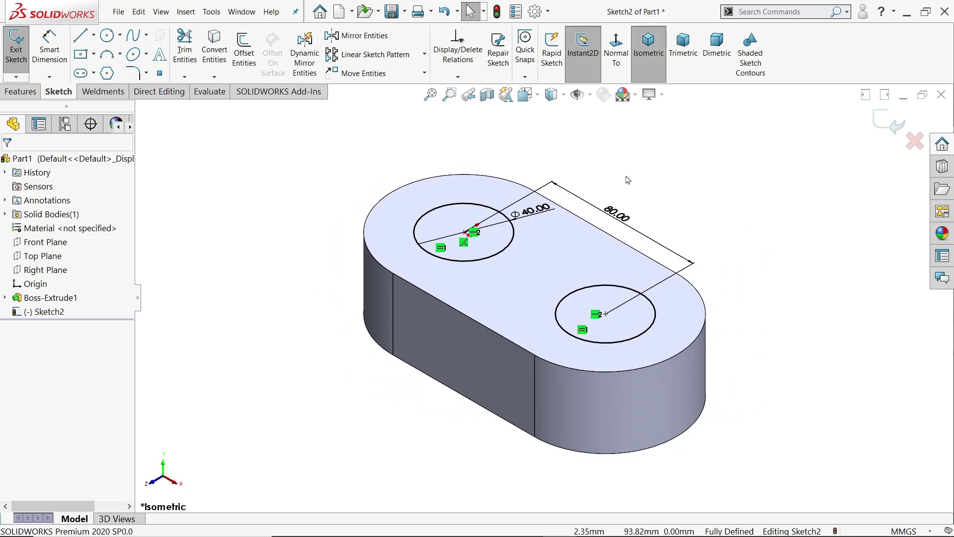
left_click(20, 92)
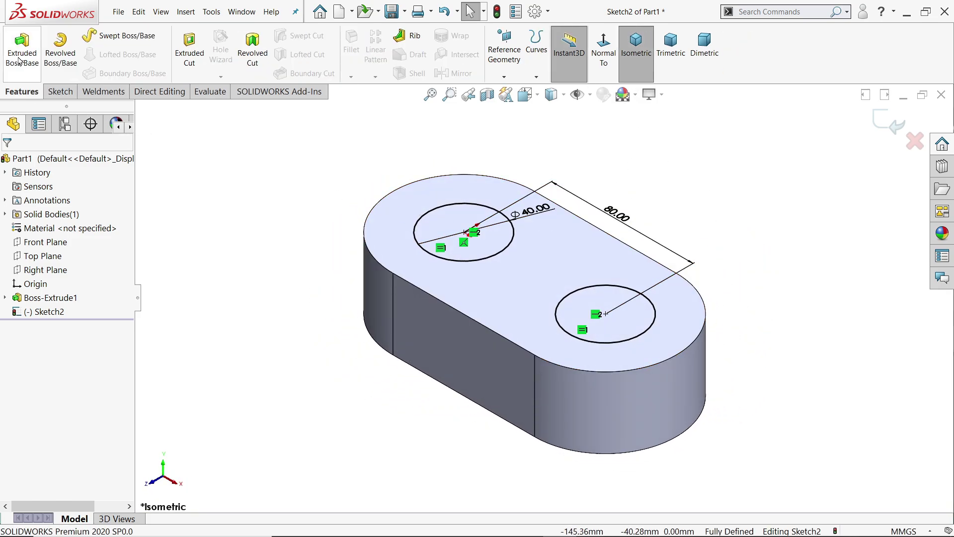
left_click(20, 59)
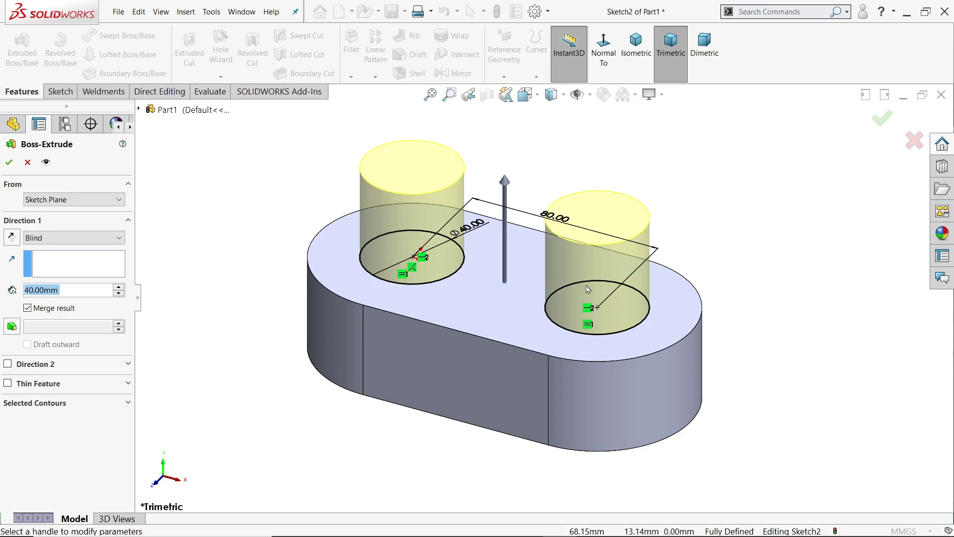
left_click(28, 404)
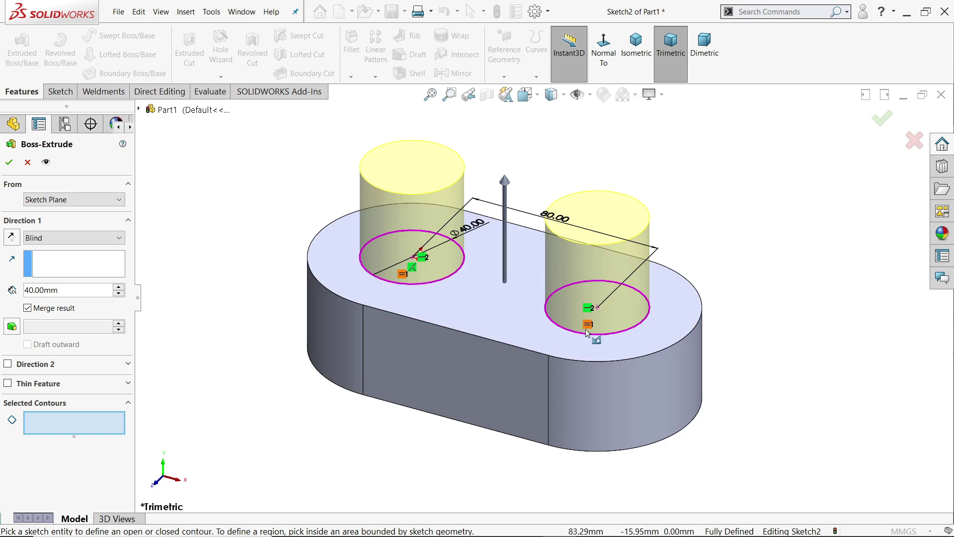
left_click(614, 319)
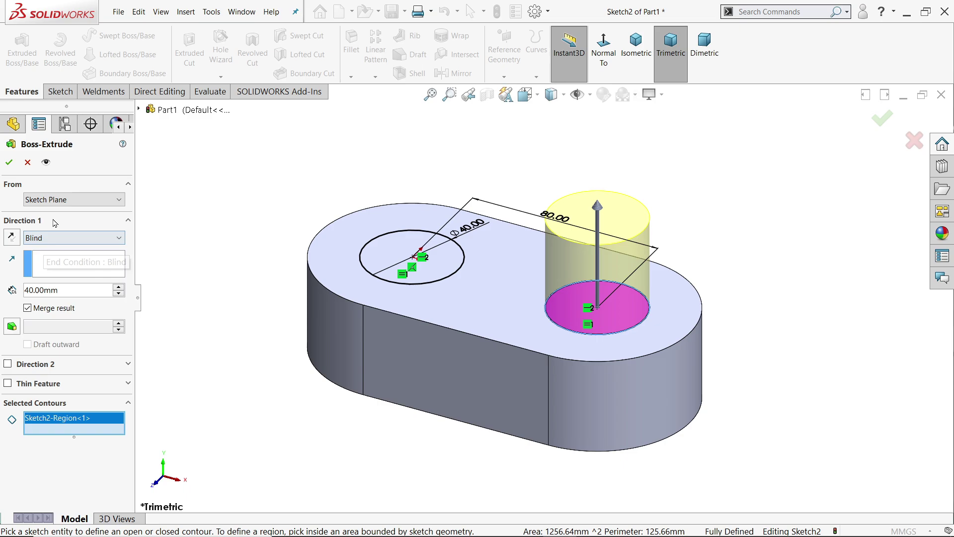
left_click(64, 293)
type("3")
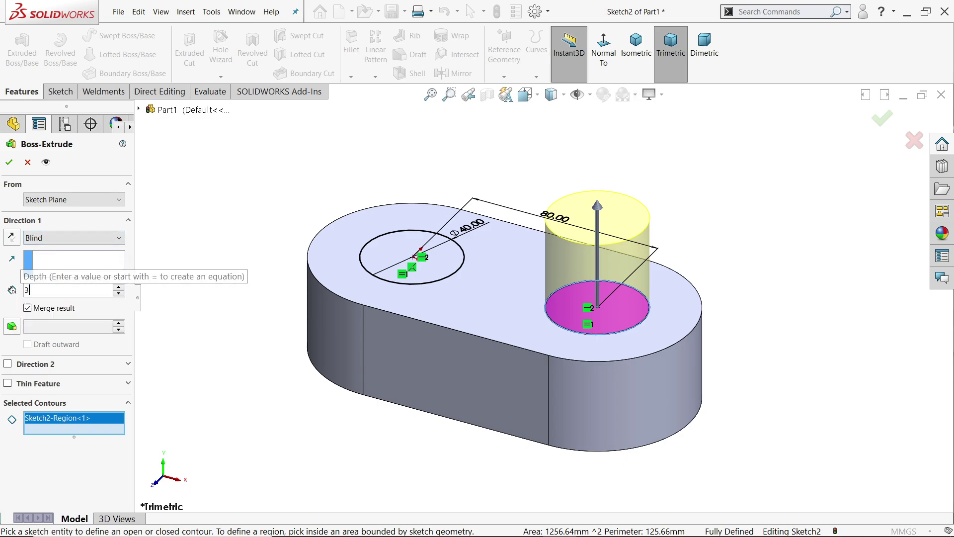
type("0")
key("Return")
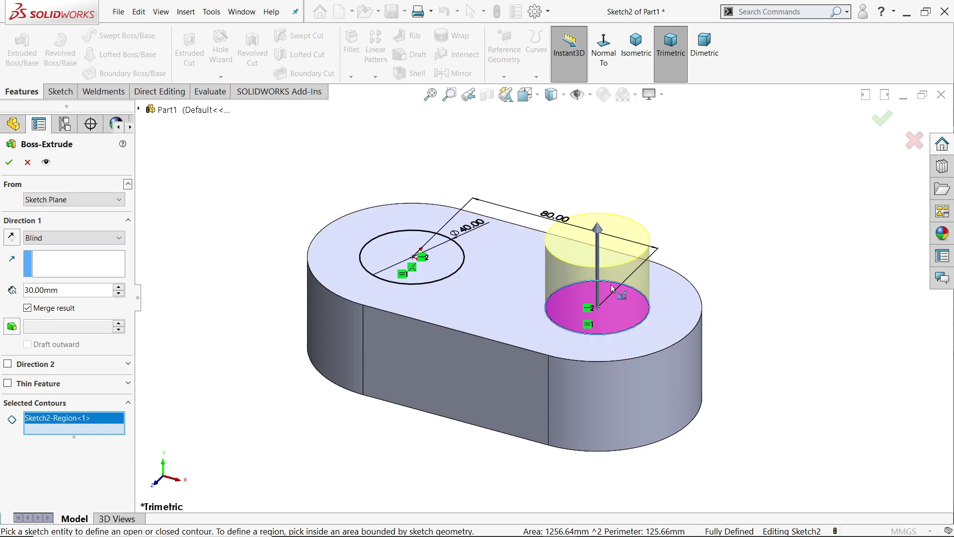
left_click(9, 162)
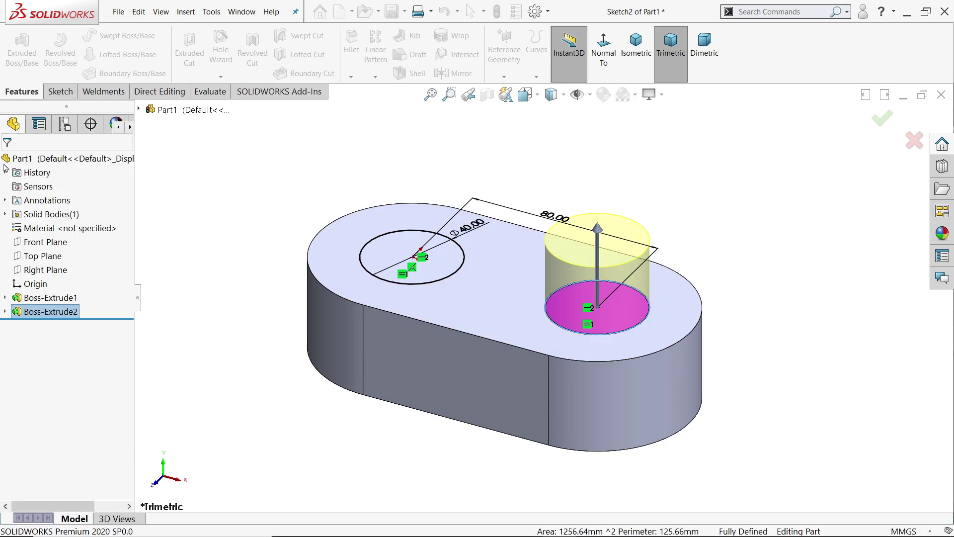
- Extrude only the origin circle of the shared two-circle sketch as a blind boss 60 mm high, merged with the slot body
left_click(4, 311)
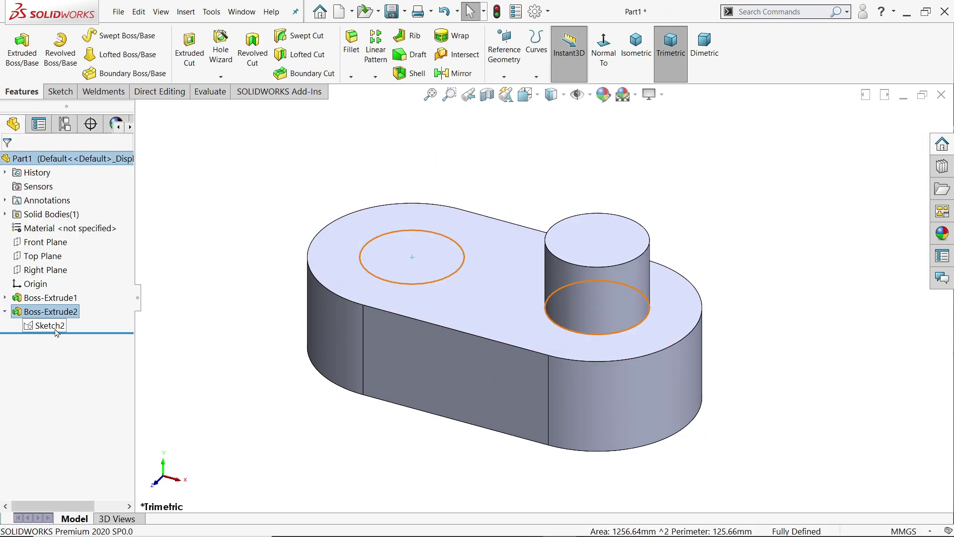
left_click(26, 329)
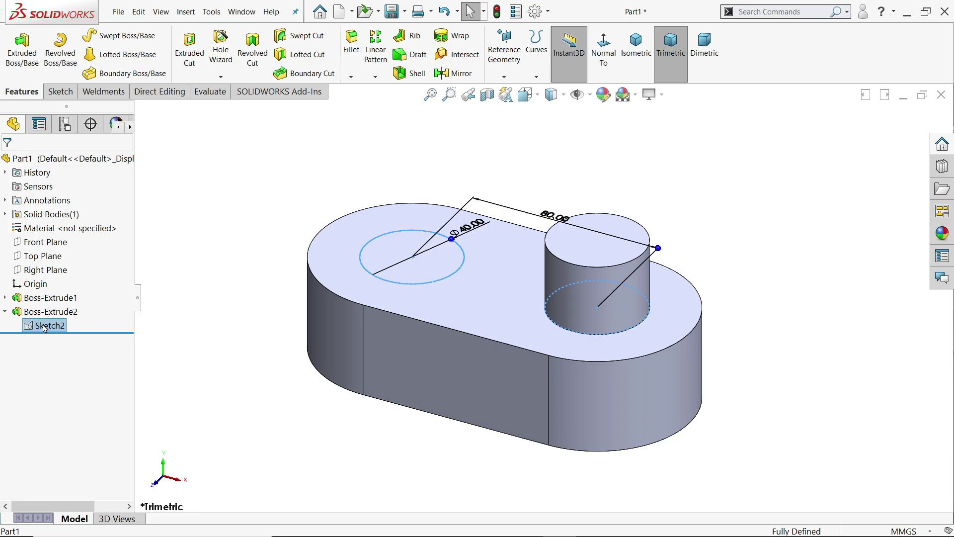
left_click(21, 50)
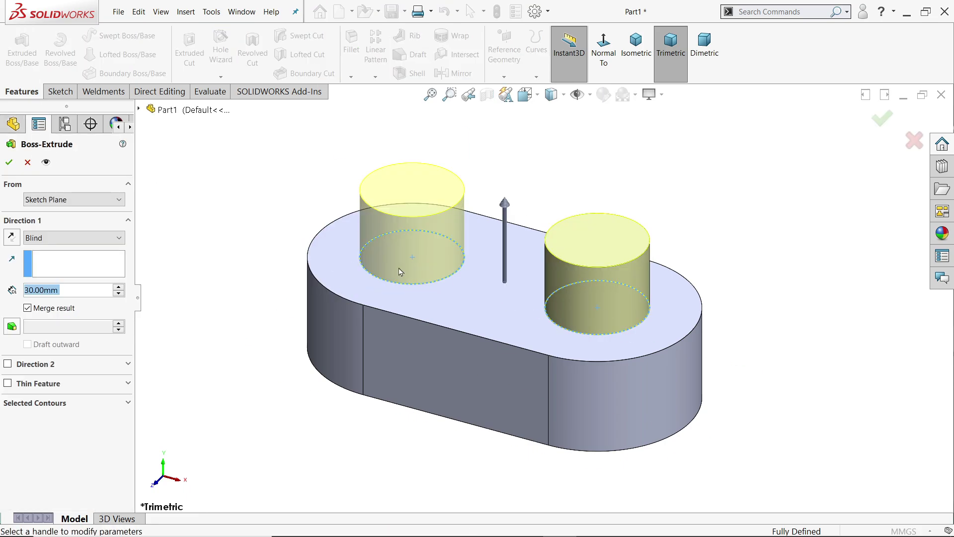
left_click(21, 407)
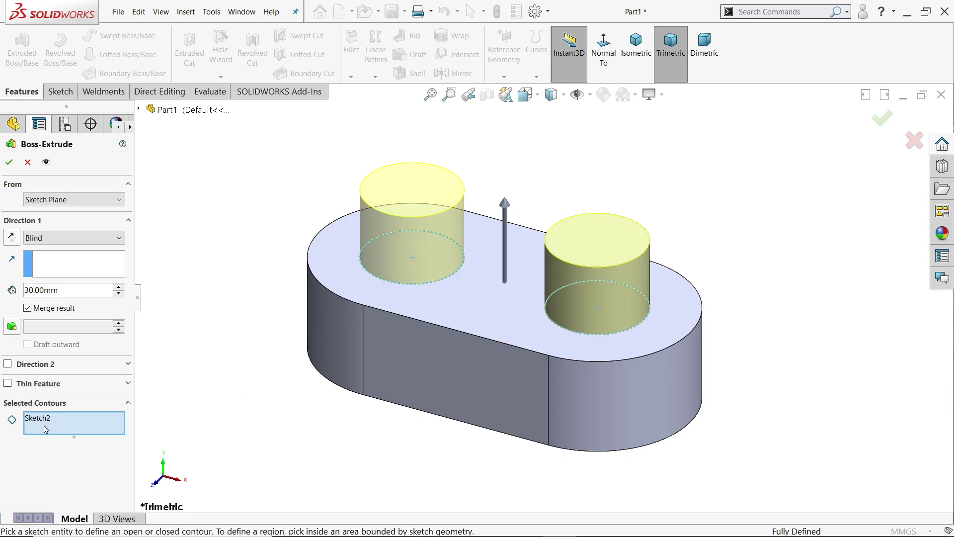
left_click(429, 271)
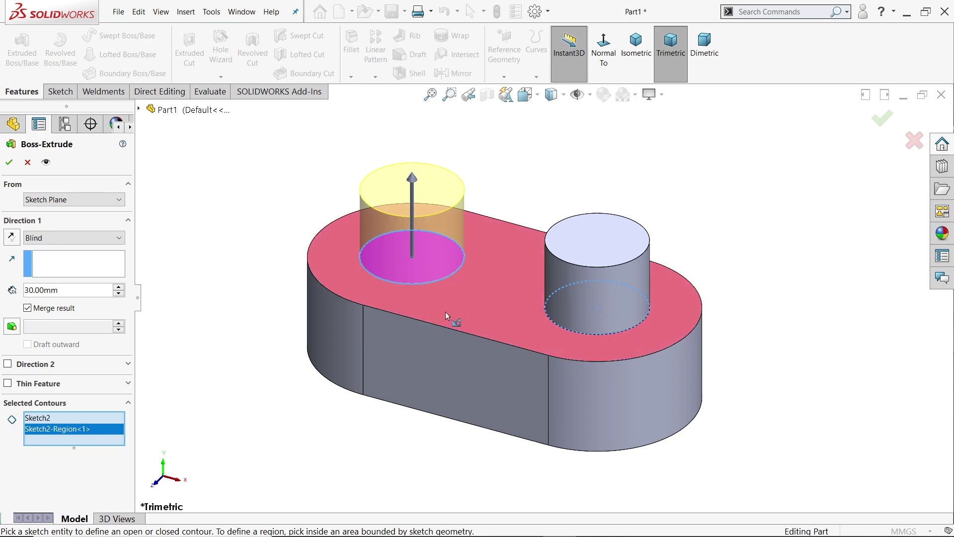
left_click(63, 291)
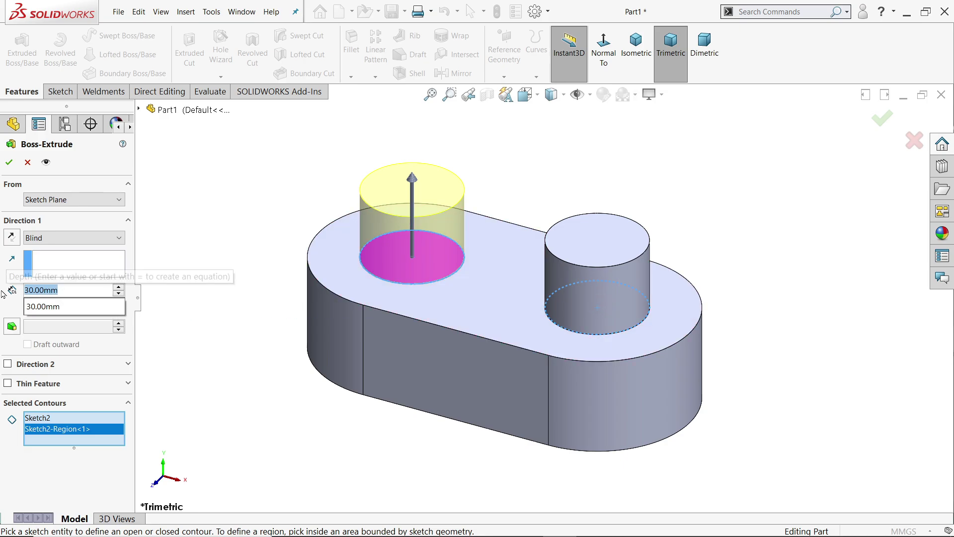
type("60")
key("Return")
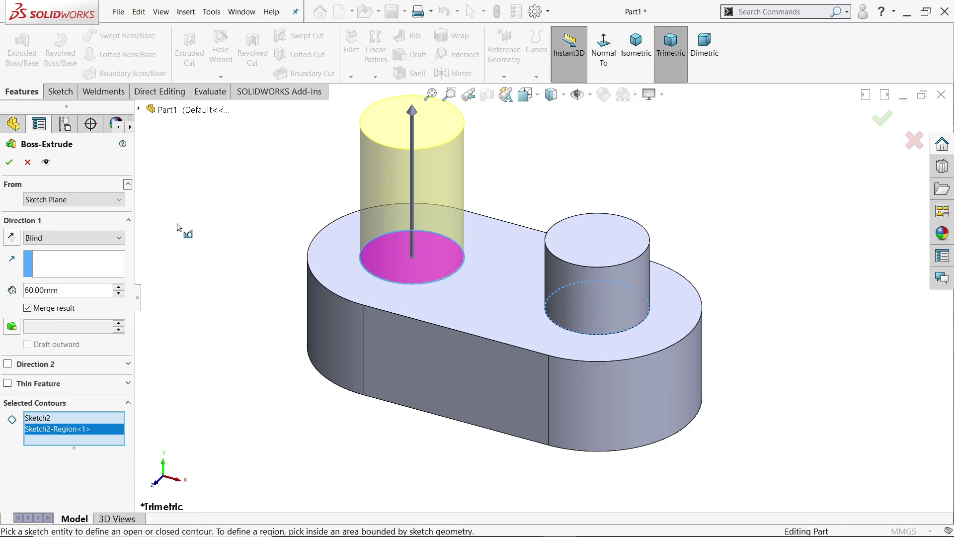
left_click(9, 162)
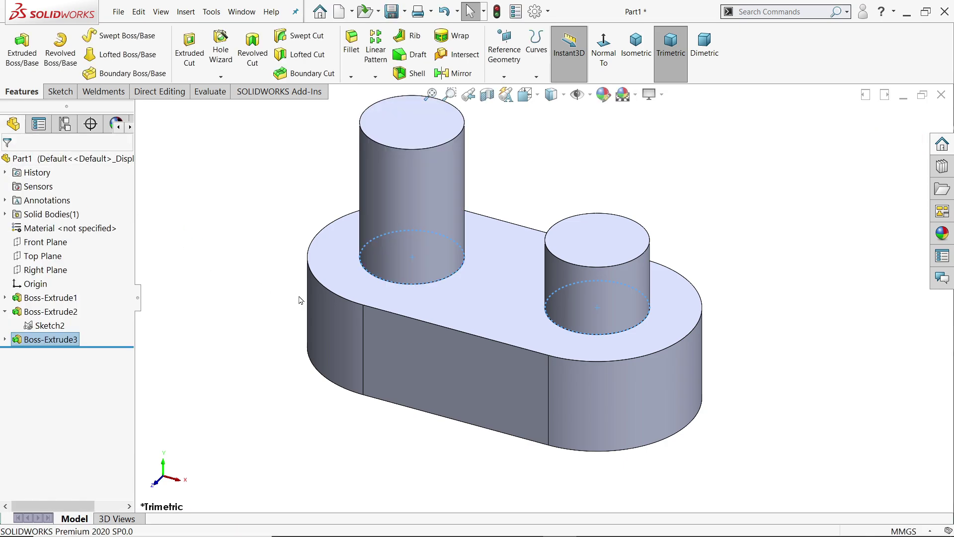
- Switch to the exercise drawing in Photos and examine the top view and both section views for the base flange dimensions
key("alt+Tab")
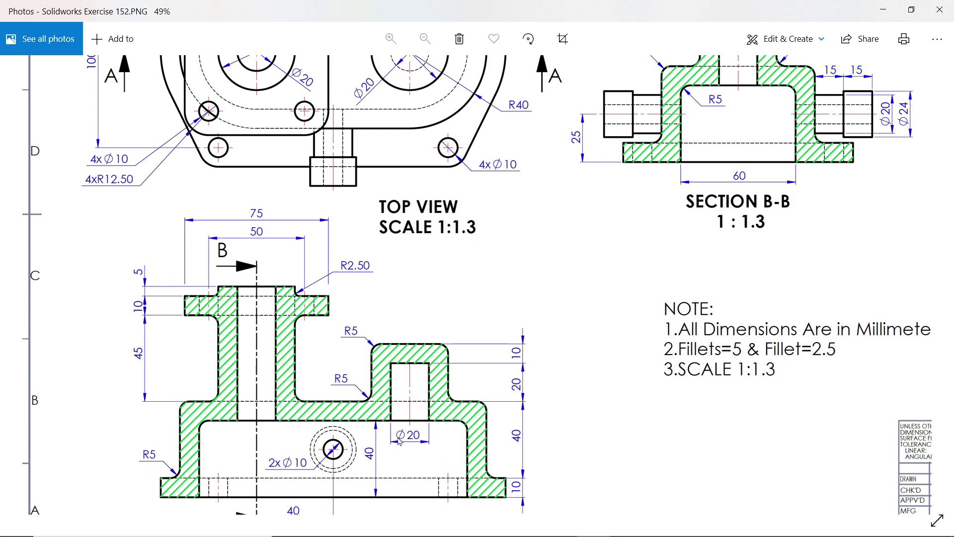
scroll(447, 449, "up", 3)
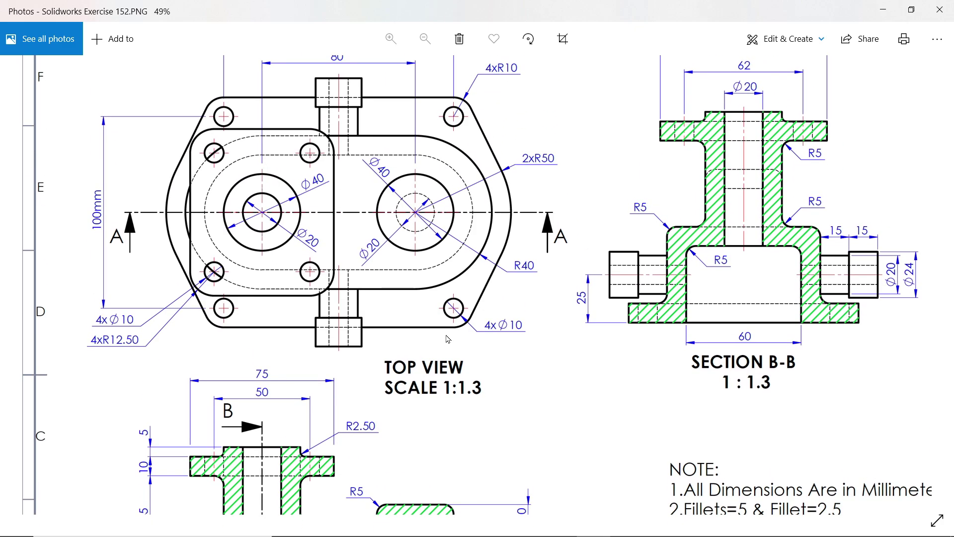
scroll(513, 185, "up", 1)
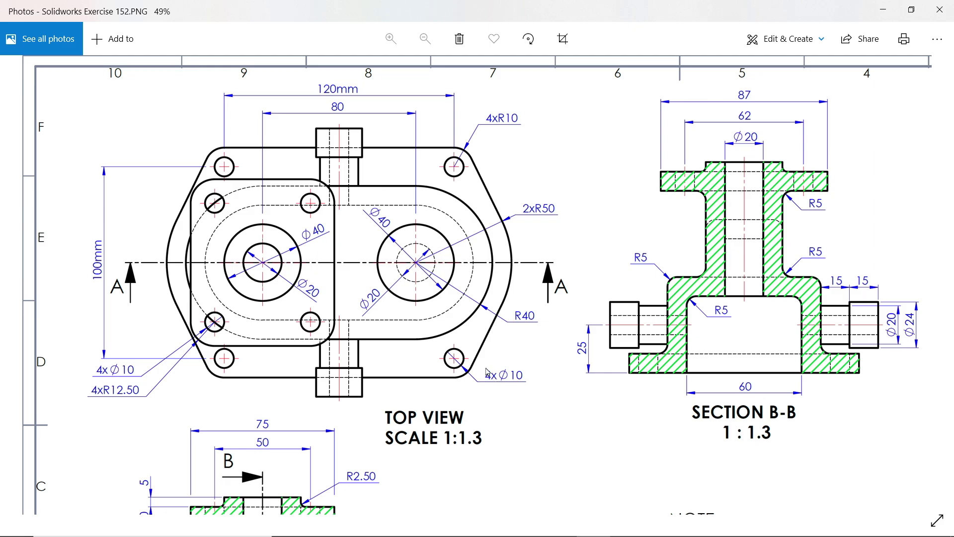
scroll(507, 298, "down", 5)
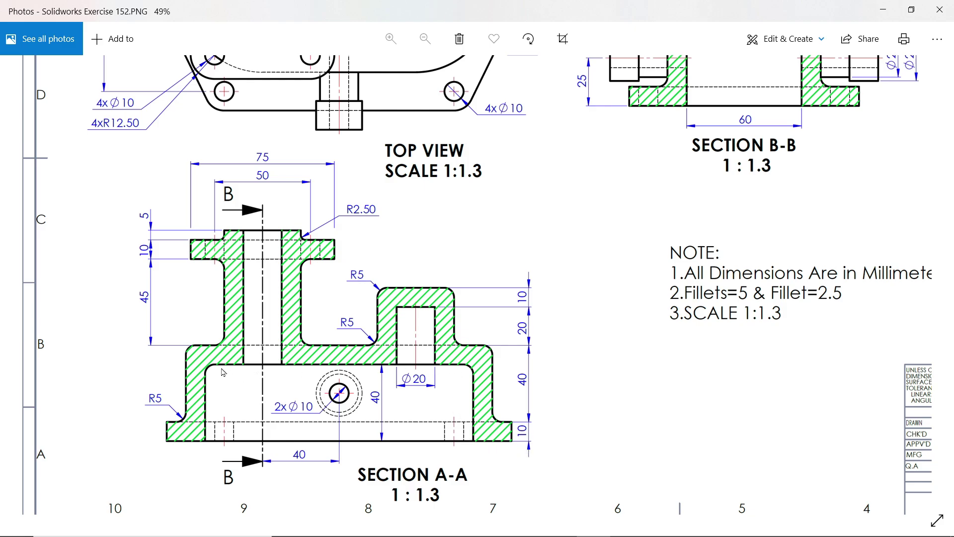
left_click_drag(590, 247, 605, 419)
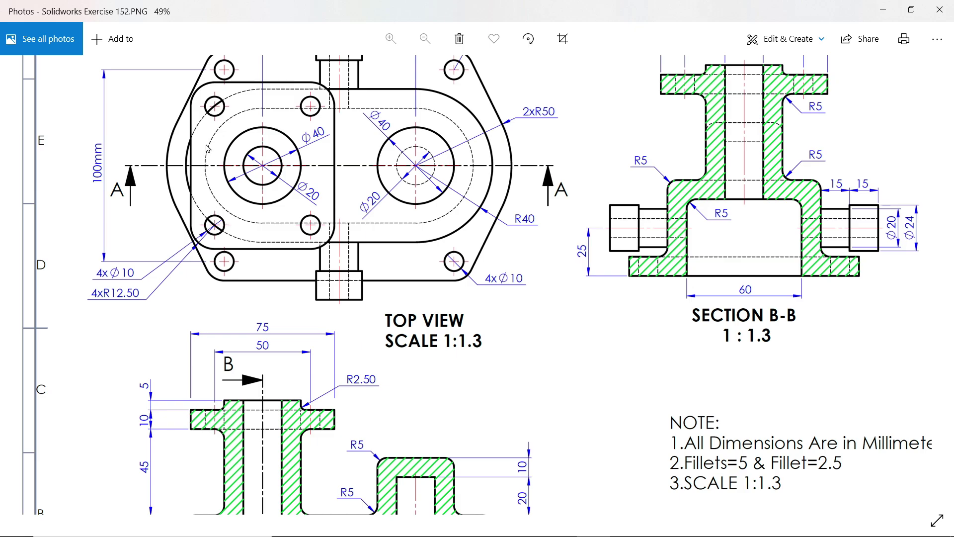
left_click_drag(676, 329, 572, 330)
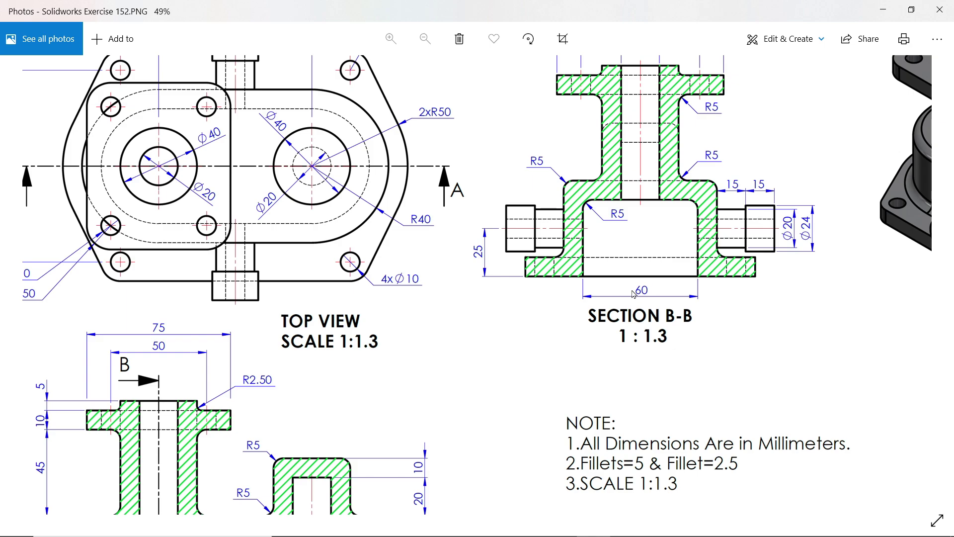
left_click(883, 12)
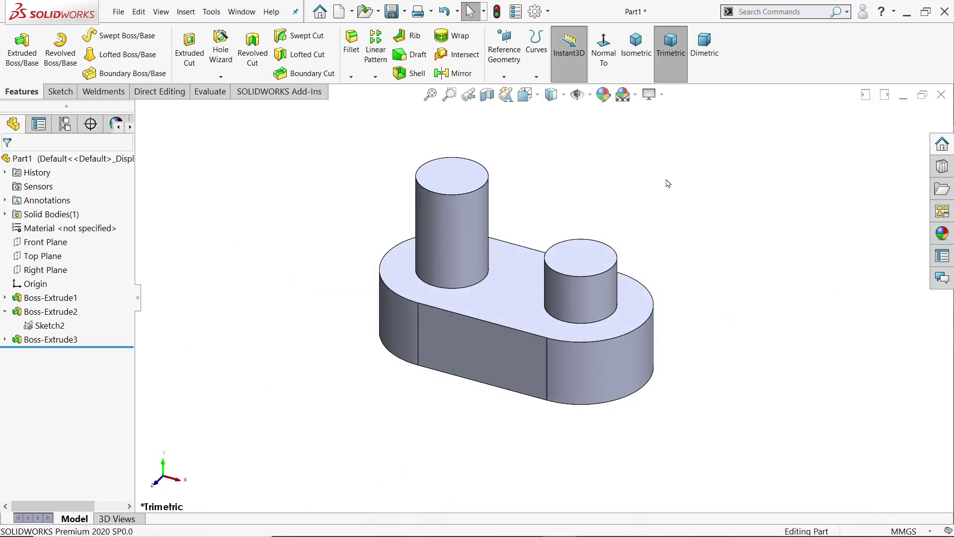
- Start a sketch on the slot body's bottom face and draw a horizontal centerline from the origin to the other end arc's centre
middle_click_drag(639, 396, 715, 219)
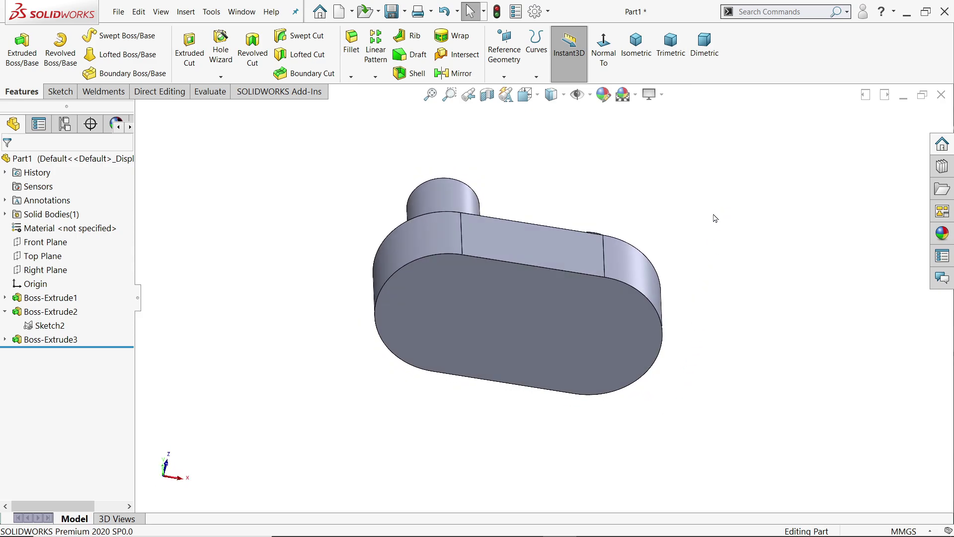
left_click(637, 324)
left_click(677, 292)
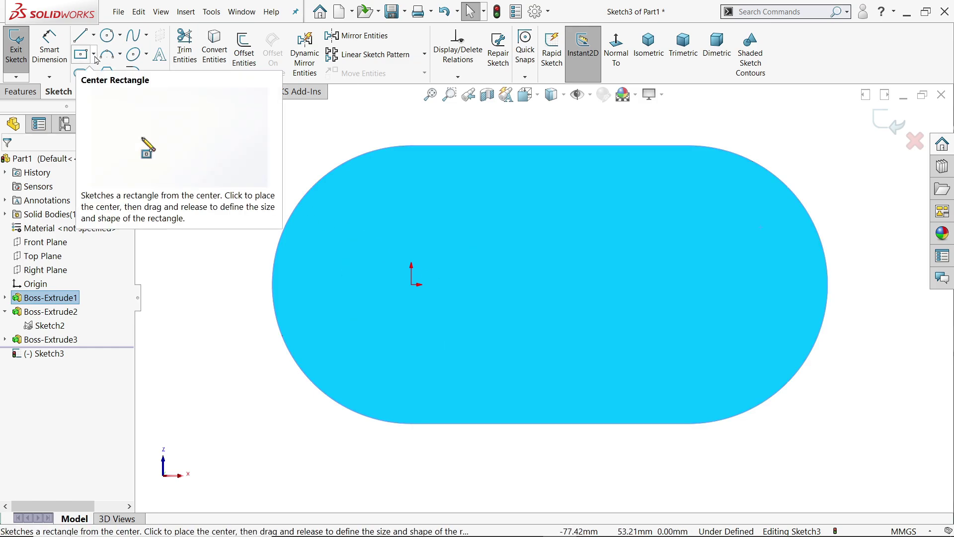
left_click(93, 35)
left_click(144, 66)
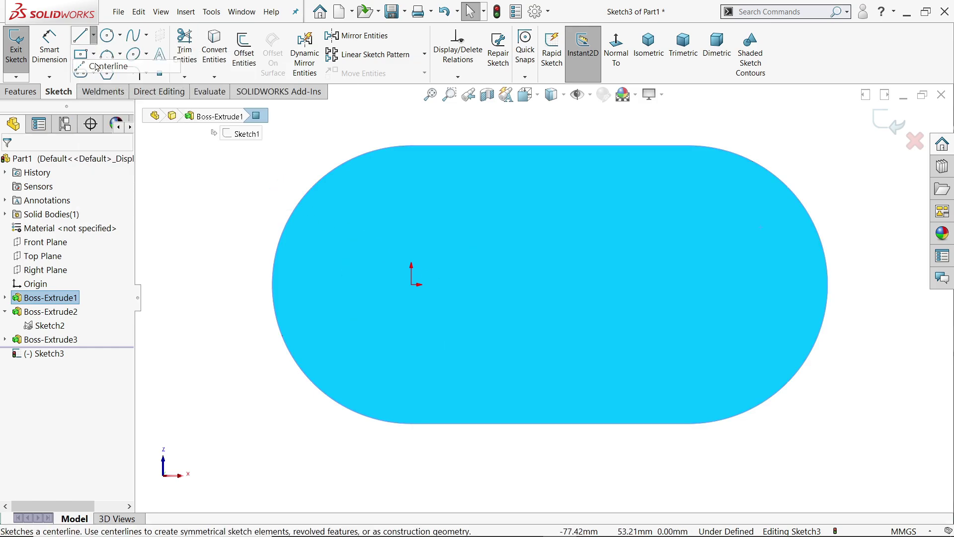
left_click(411, 284)
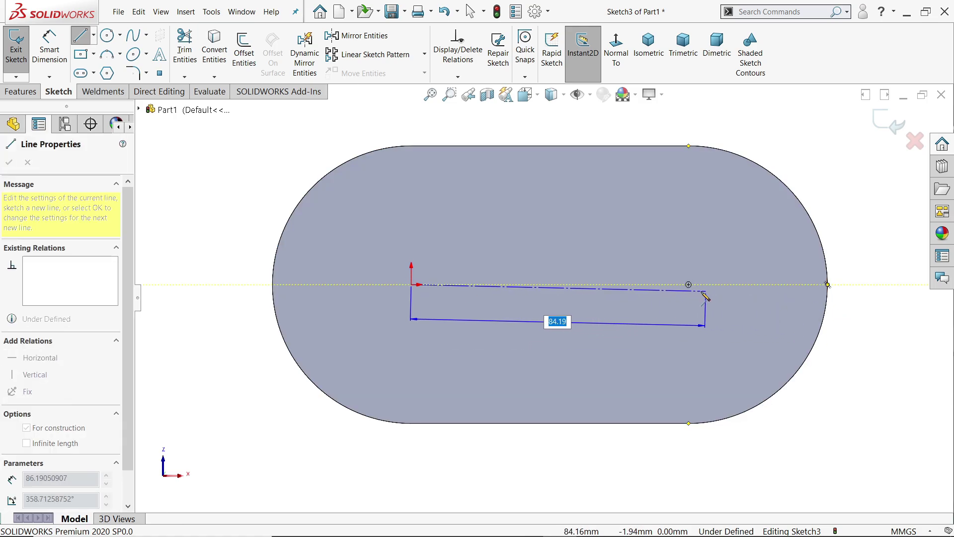
left_click(689, 285)
right_click(694, 185)
left_click(726, 230)
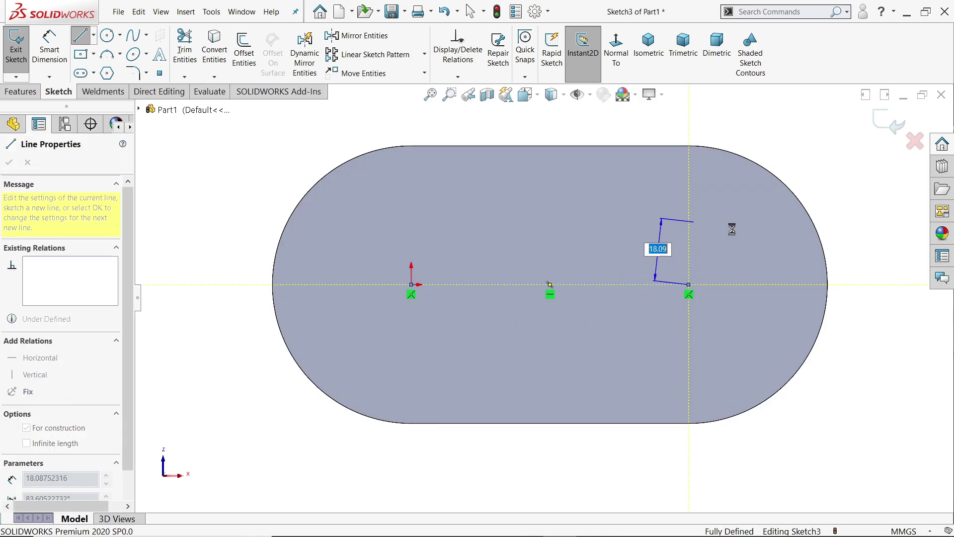
- Draw a center rectangle at the centerline's midpoint, 120 mm along the slot and 100 mm across it
left_click(94, 53)
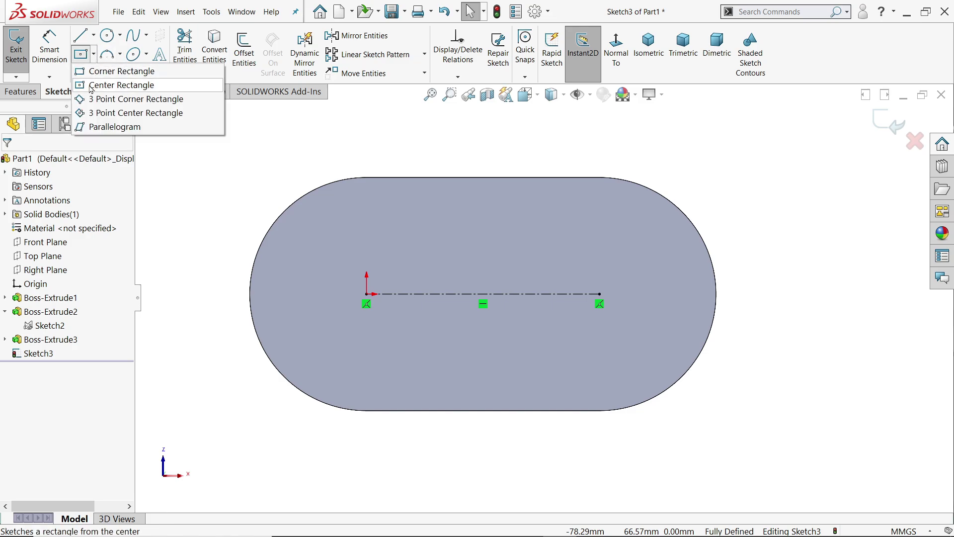
left_click(483, 294)
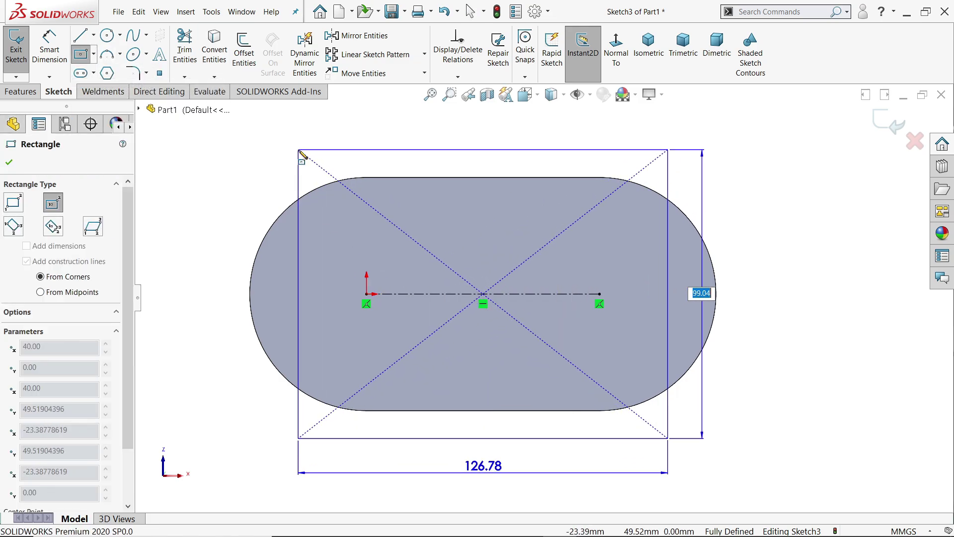
type("100")
key("Tab")
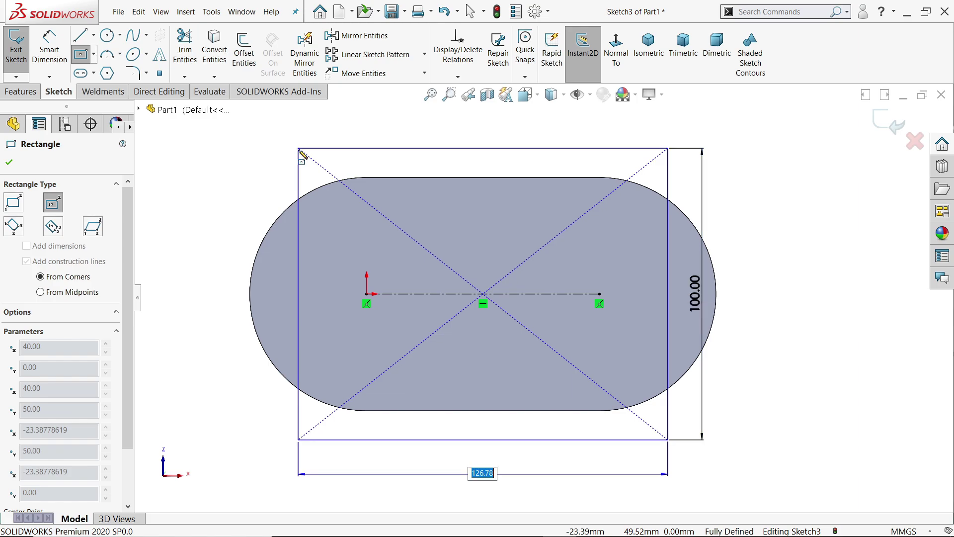
type("120")
key("Return")
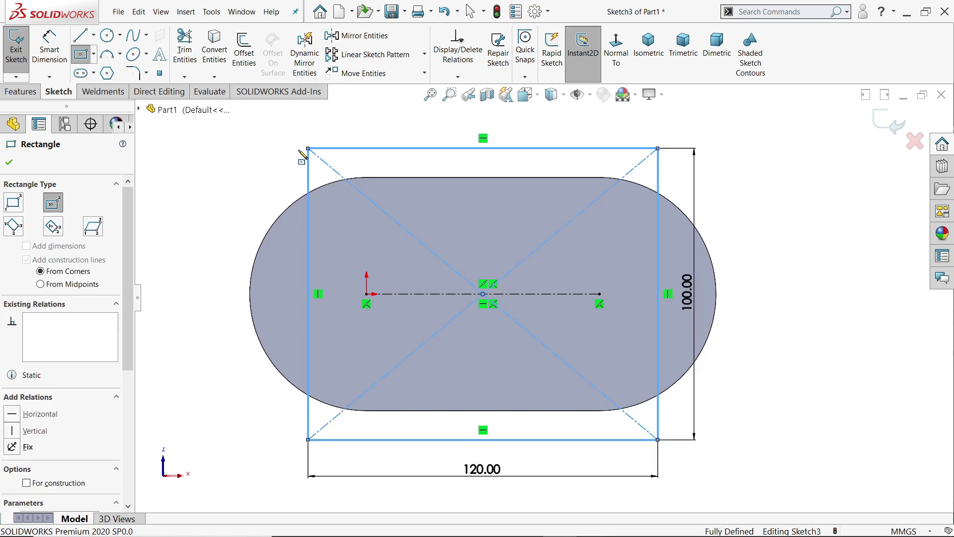
- Convert the rectangle's four sides to construction geometry
scroll(75, 318, "down", 5)
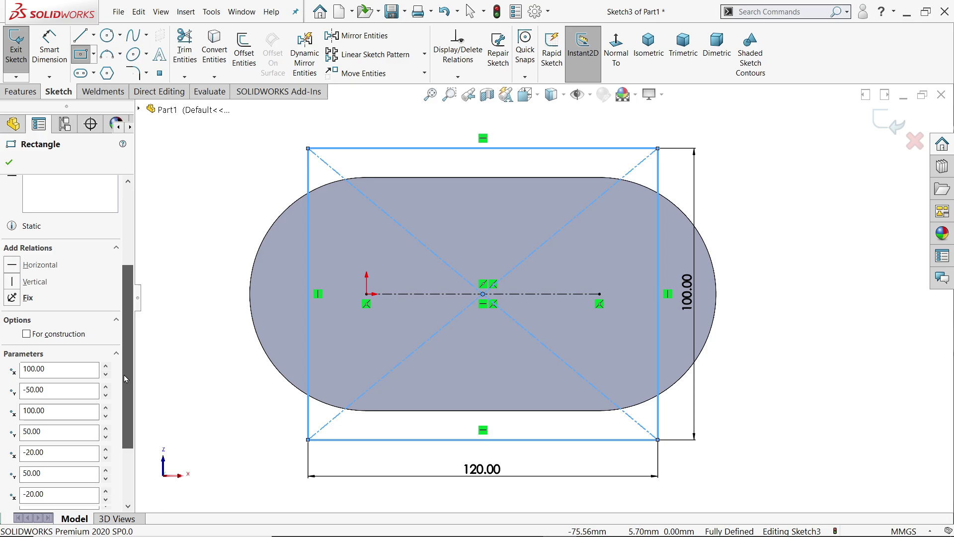
left_click(56, 294)
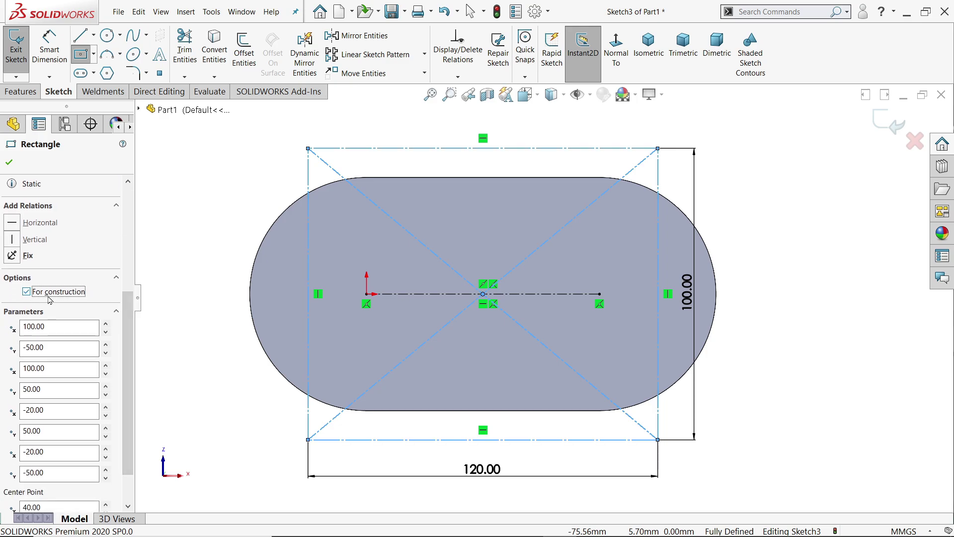
left_click(9, 162)
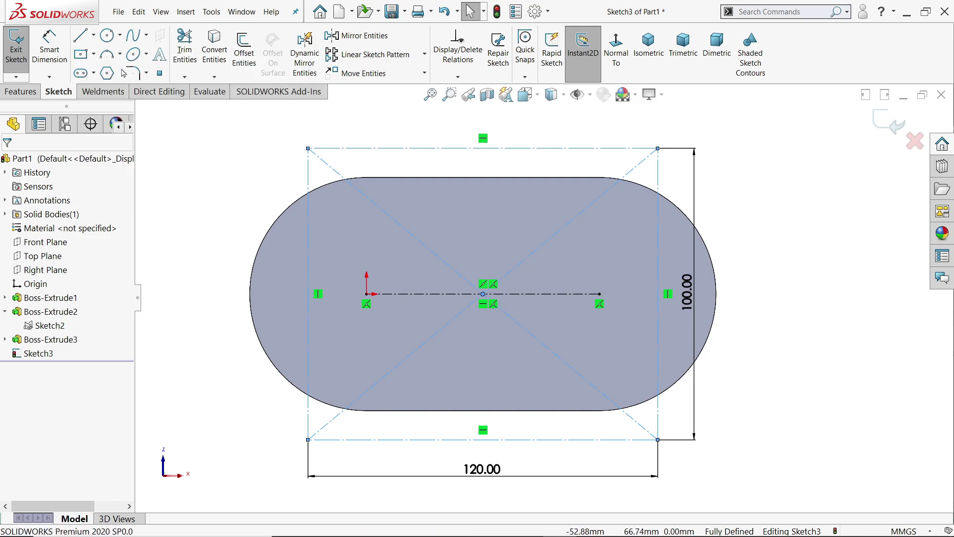
- Draw two 100 mm diameter circles, one centred on each end of the centerline
left_click(108, 36)
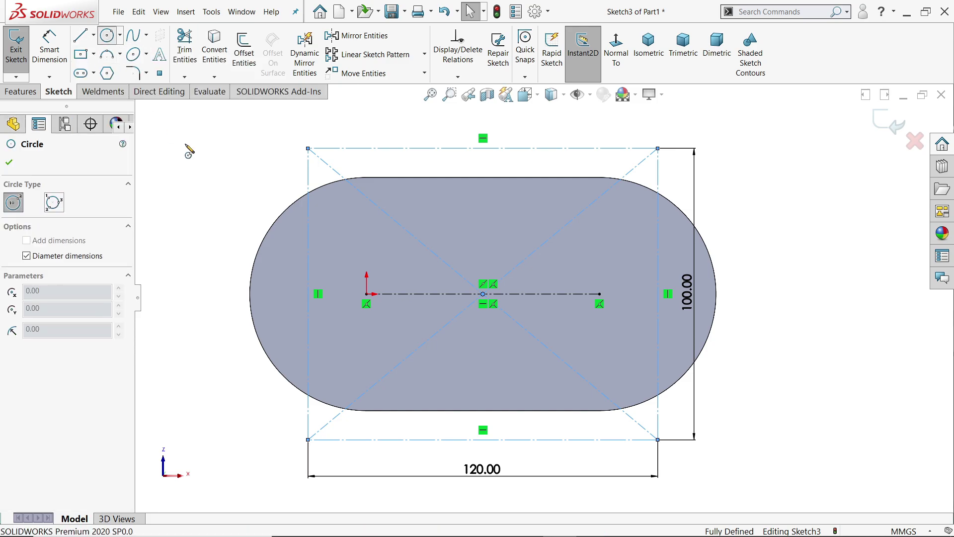
left_click(367, 294)
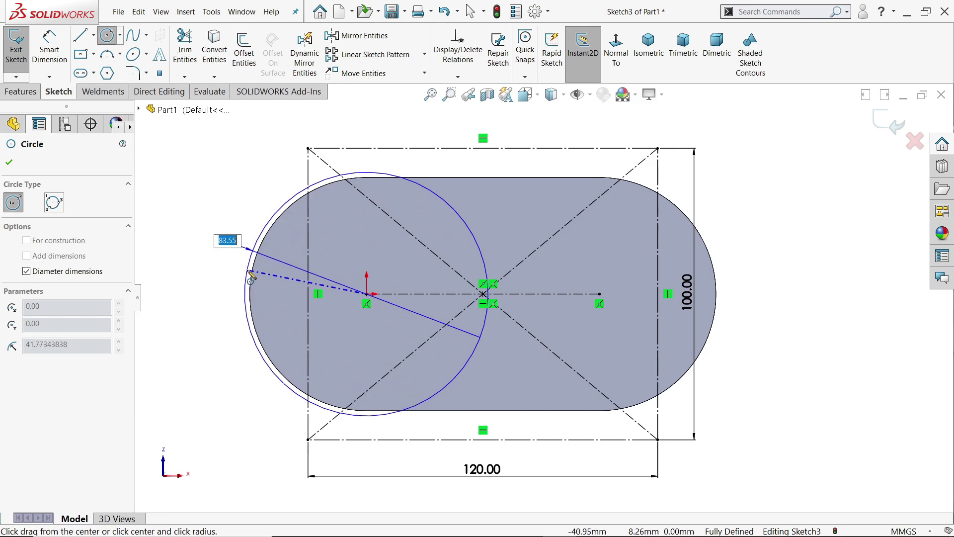
type("50*2")
key("Return")
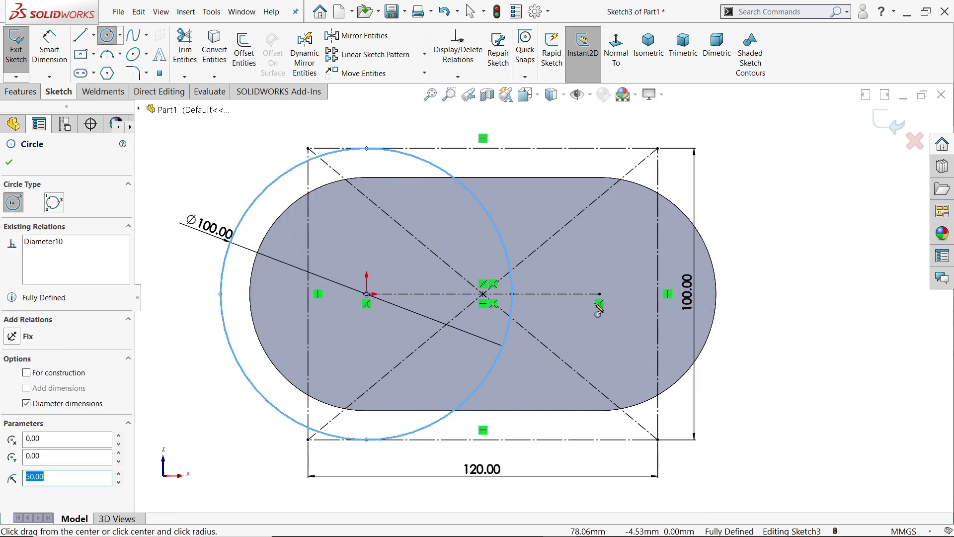
left_click(600, 294)
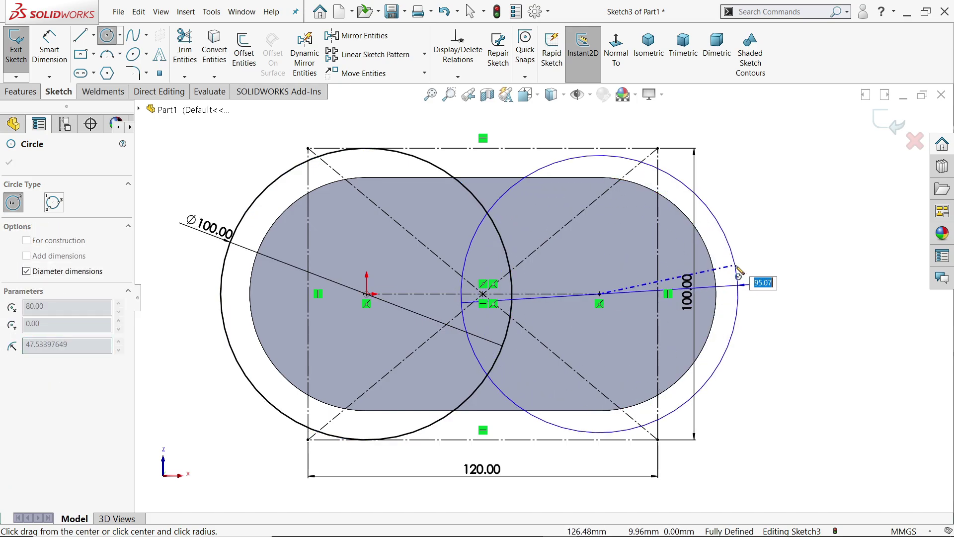
type("100")
key("Return")
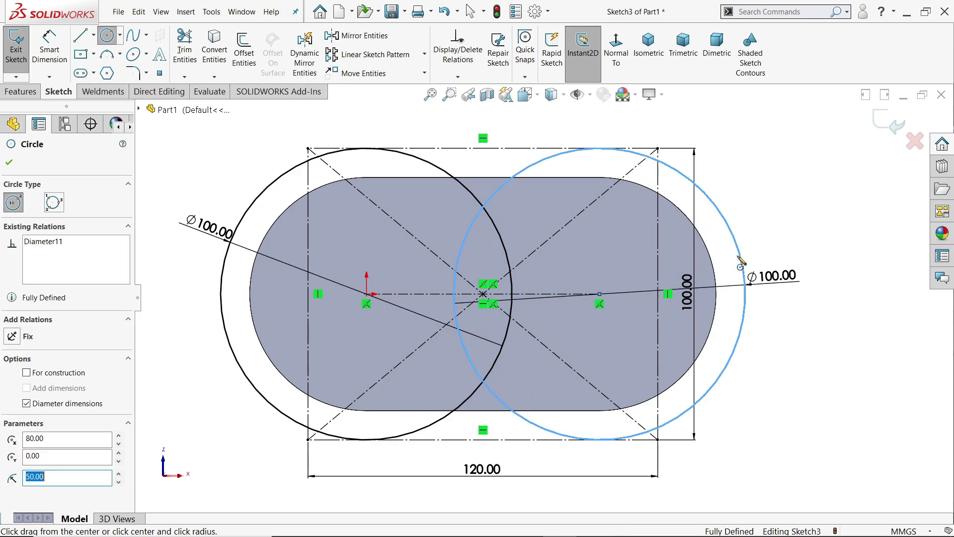
key("f")
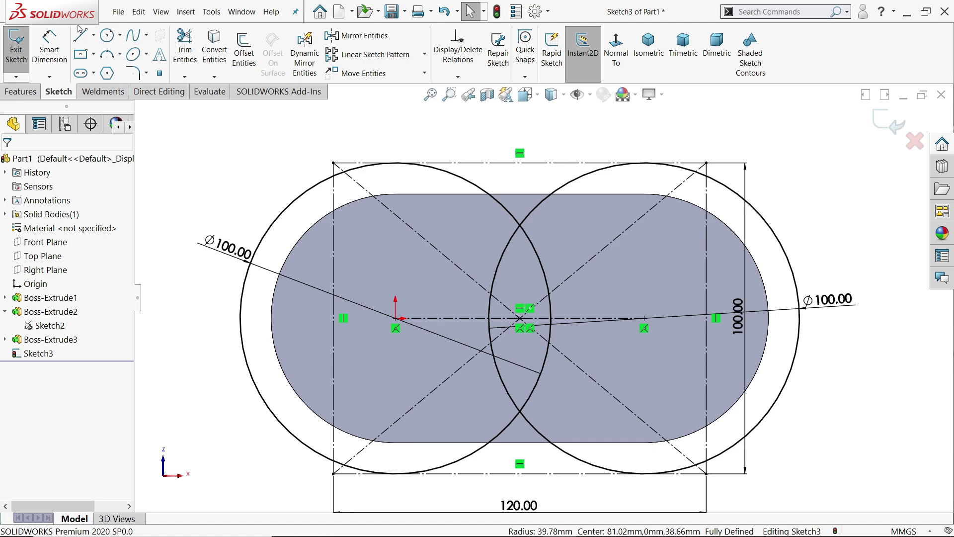
- Draw a horizontal line about 120 mm long above the rectangle, continuing at its left end with a tangent arc and a slanted line onto the left circle
left_click(81, 35)
scroll(484, 255, "down", 1)
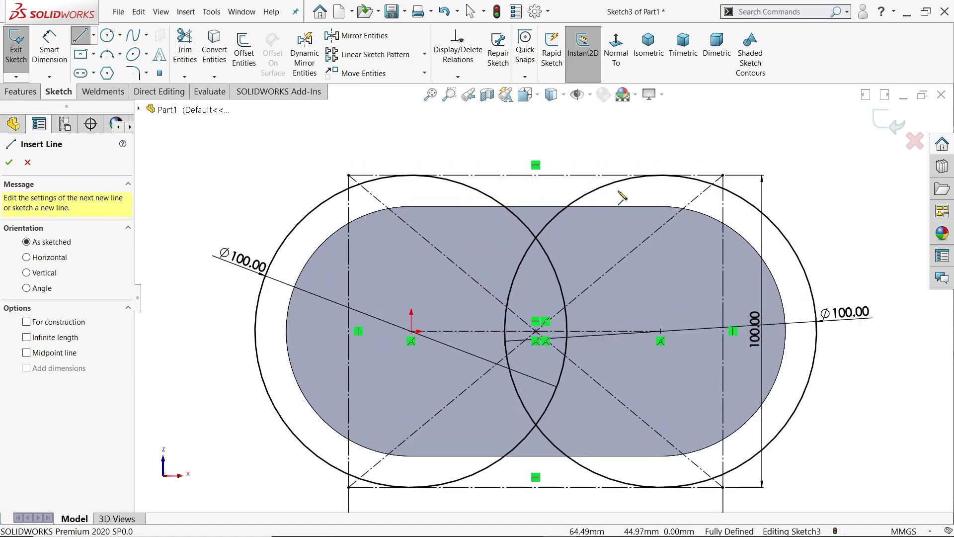
left_click(724, 141)
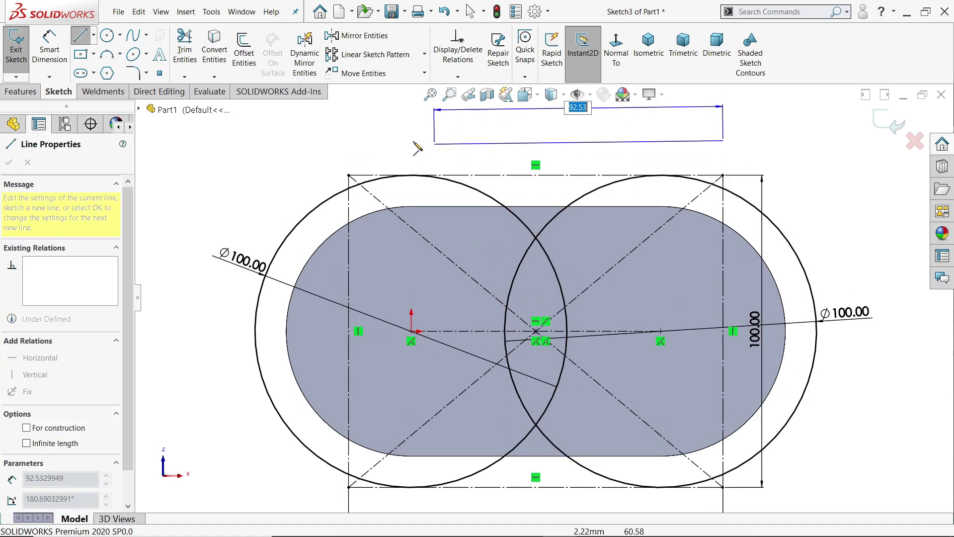
left_click(348, 141)
scroll(328, 131, "down", 2)
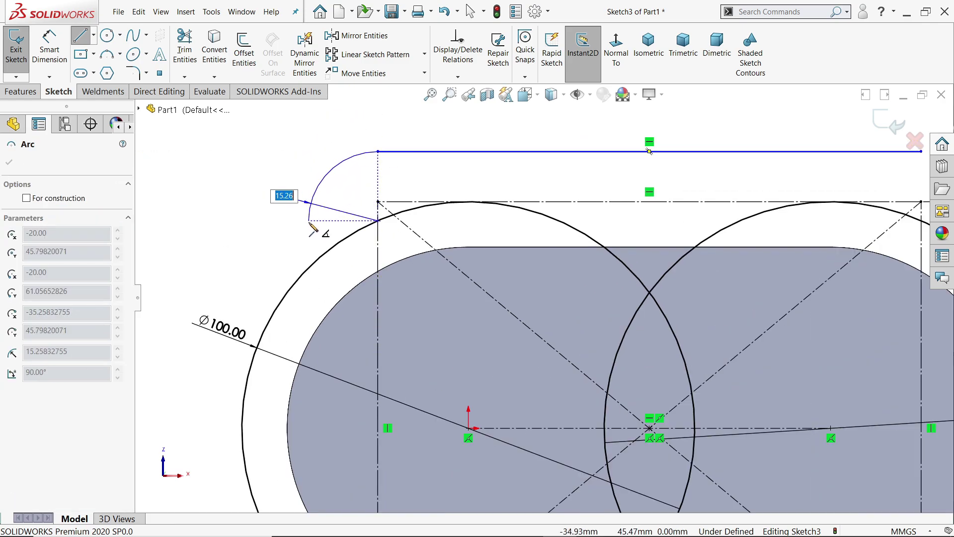
left_click(300, 211)
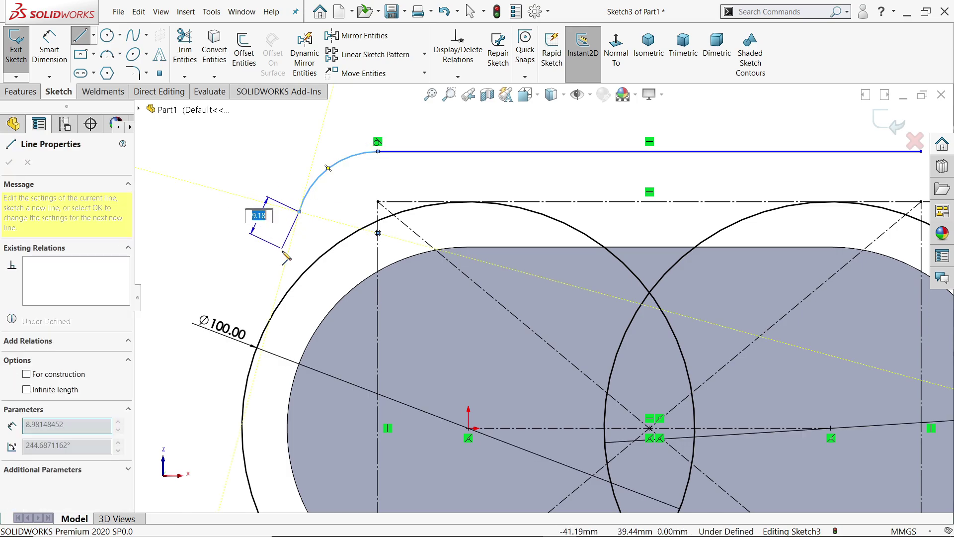
left_click(271, 318)
right_click(250, 276)
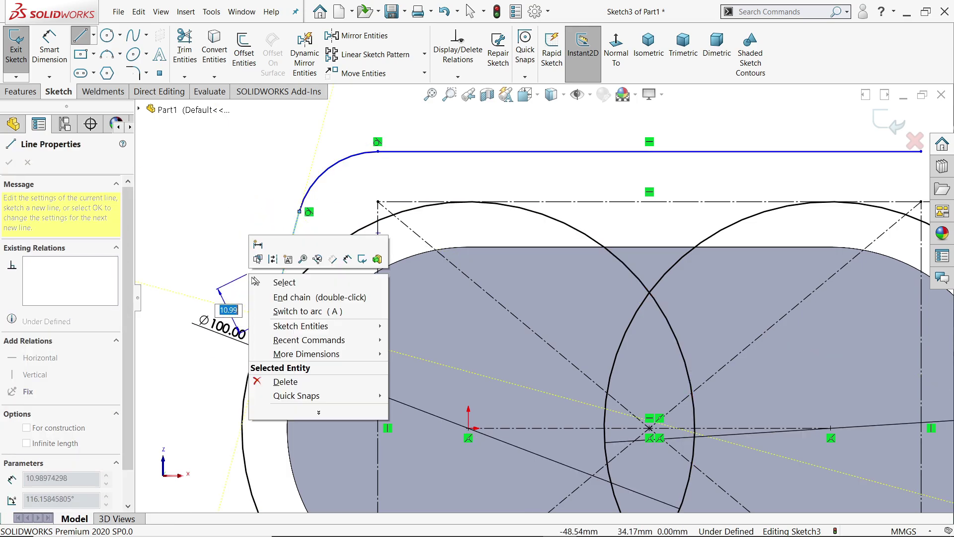
left_click(277, 282)
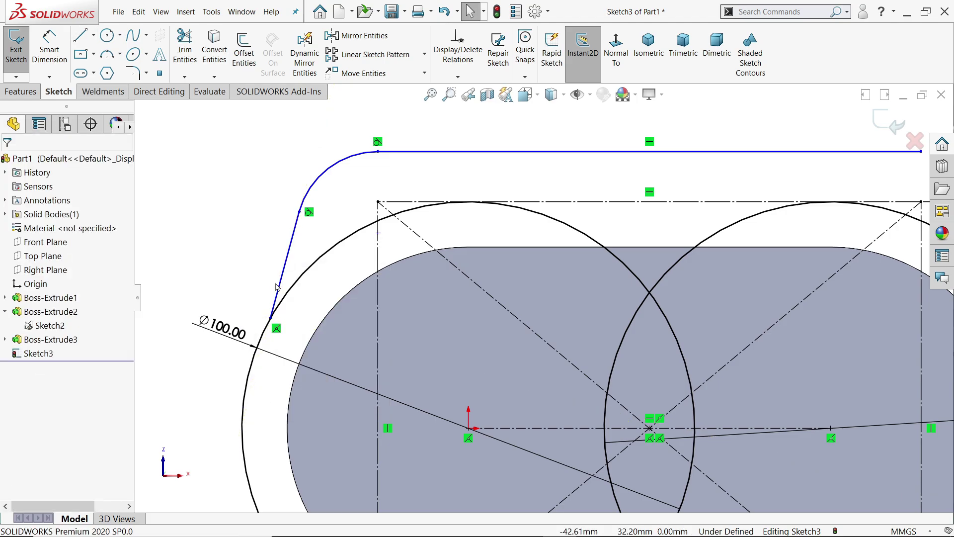
- Draw a tangent arc from the upper line's right end, followed by a slanted line ending on the right circle
left_click(80, 36)
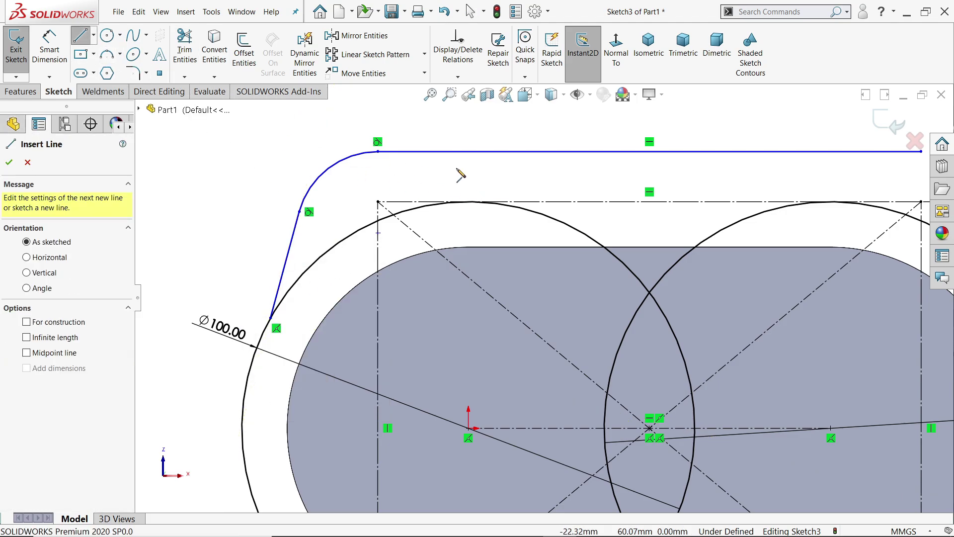
key("f")
scroll(780, 245, "down", 3)
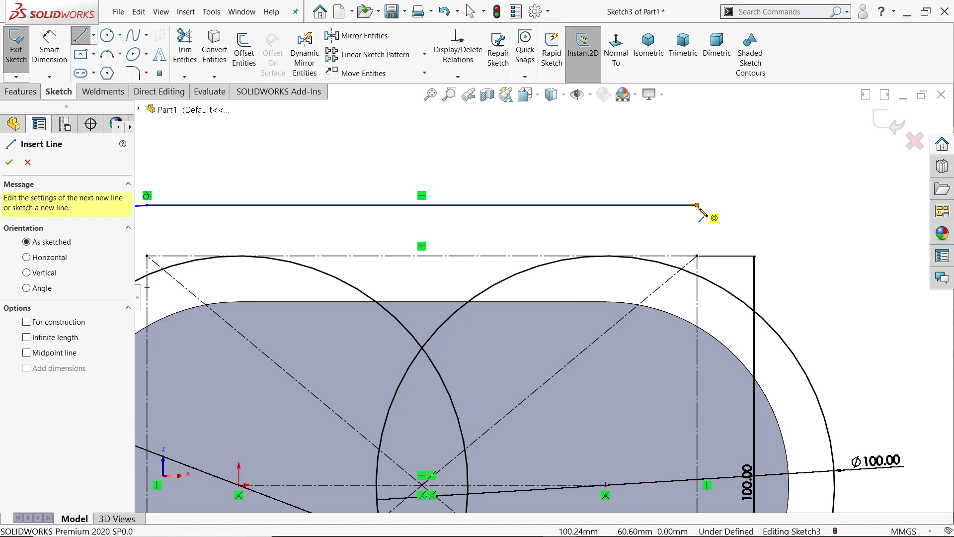
left_click(715, 216)
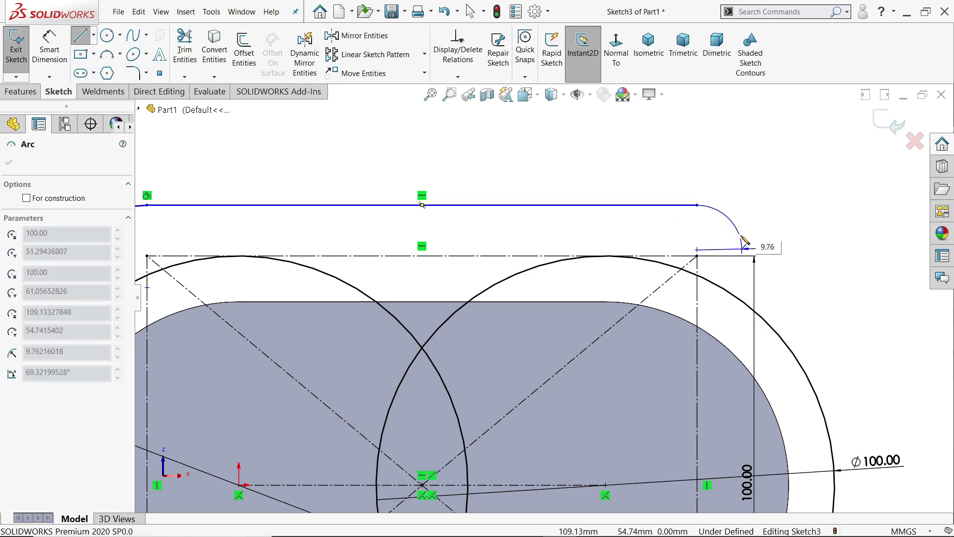
left_click(775, 268)
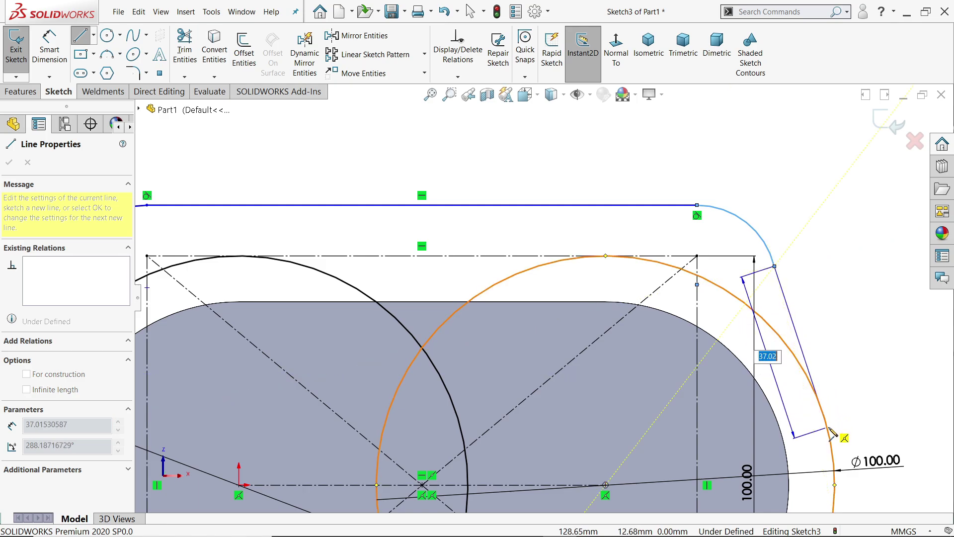
left_click(821, 407)
right_click(835, 362)
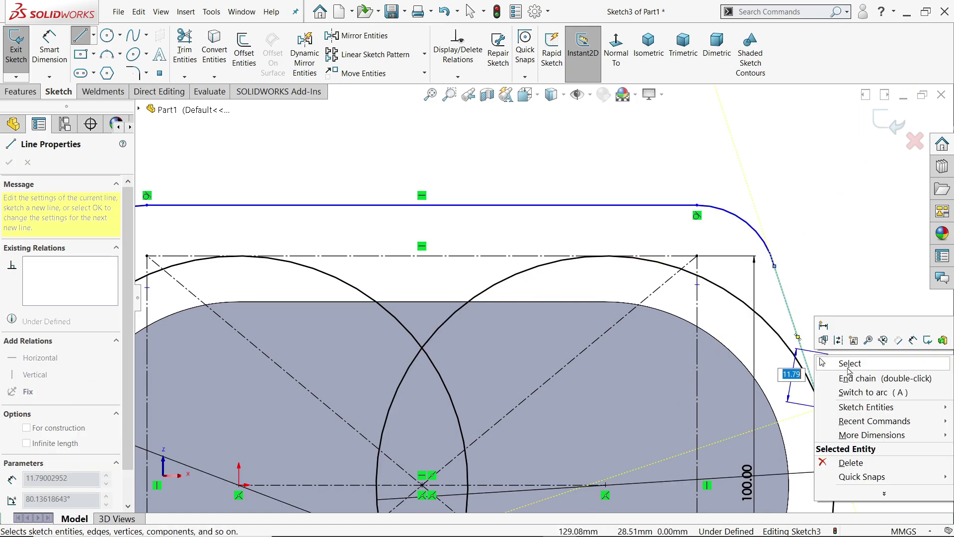
left_click(849, 365)
- Make the right slanted line tangent to the right 100 mm circle and to its adjoining corner arc
scroll(794, 425, "down", 2)
left_click_drag(842, 337, 784, 416)
left_click(810, 364)
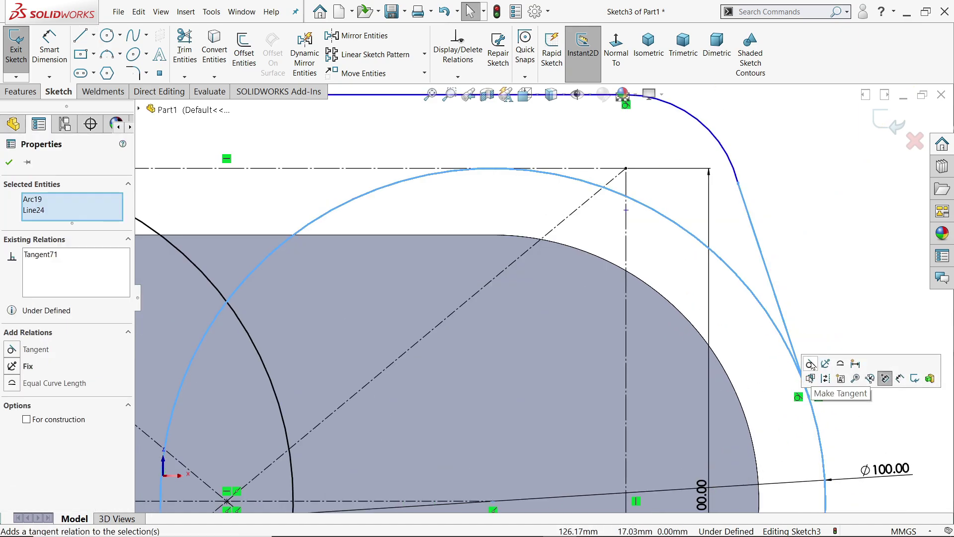
scroll(739, 230, "up", 1)
left_click(746, 193)
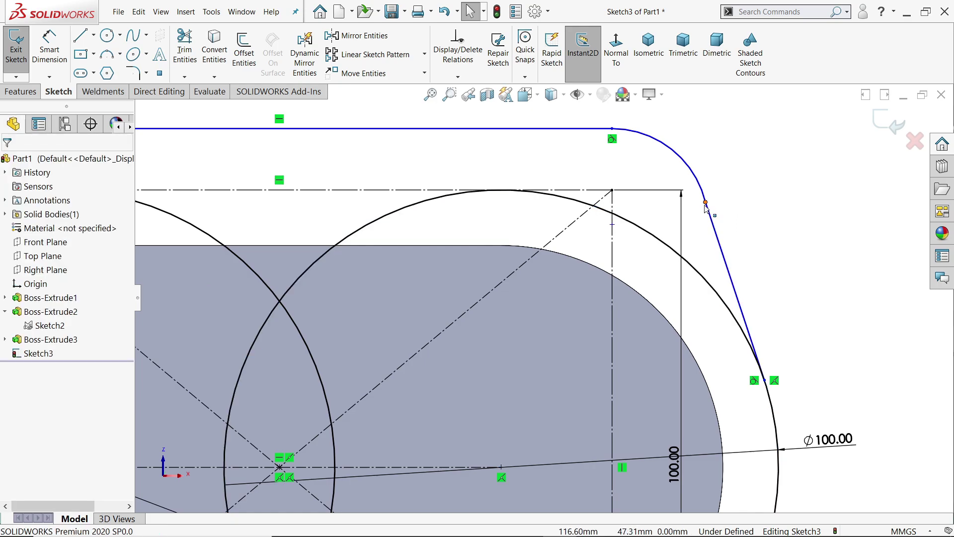
left_click(705, 204)
left_click(735, 172)
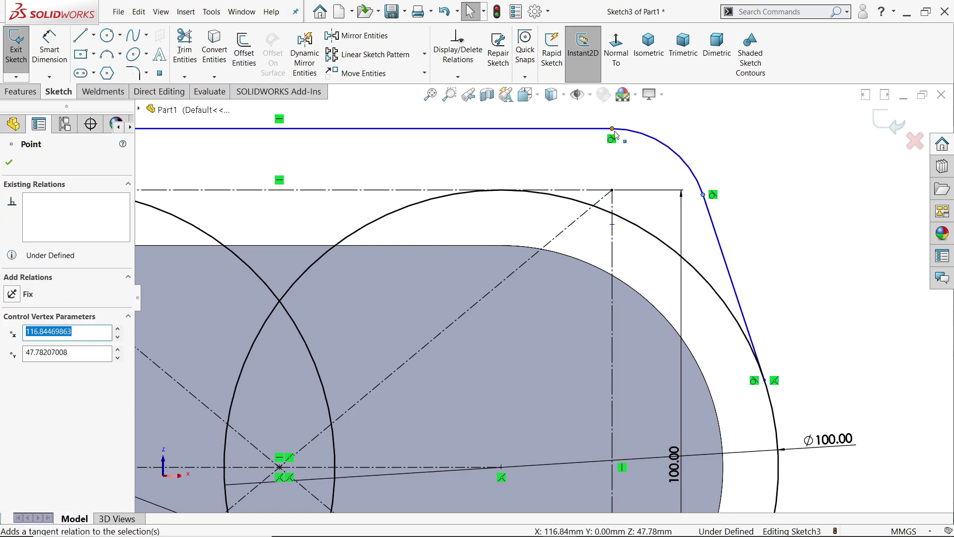
left_click(756, 179)
- Make the left slanted line tangent to the left 100 mm circle
key("f")
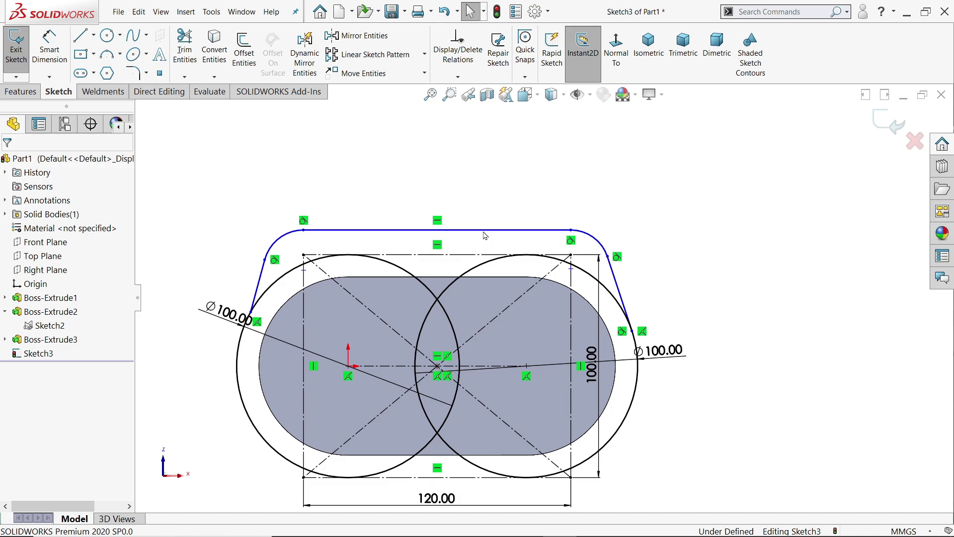
scroll(236, 238, "down", 3)
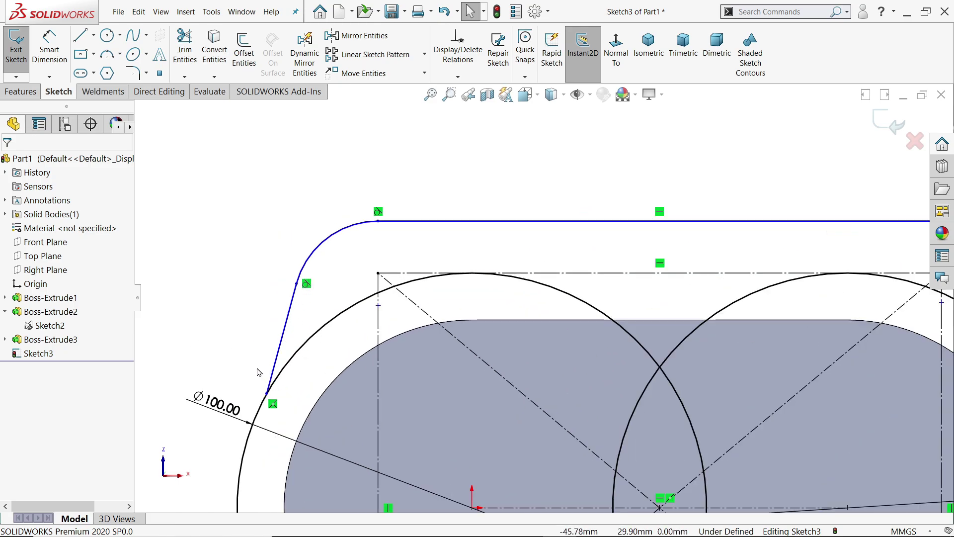
left_click_drag(272, 370, 292, 406)
left_click_drag(299, 359, 243, 400)
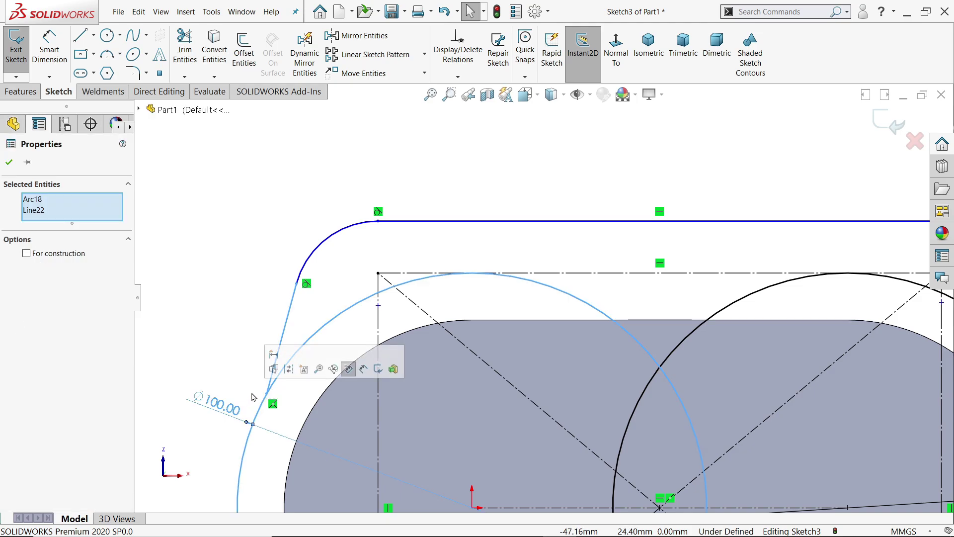
left_click(221, 324)
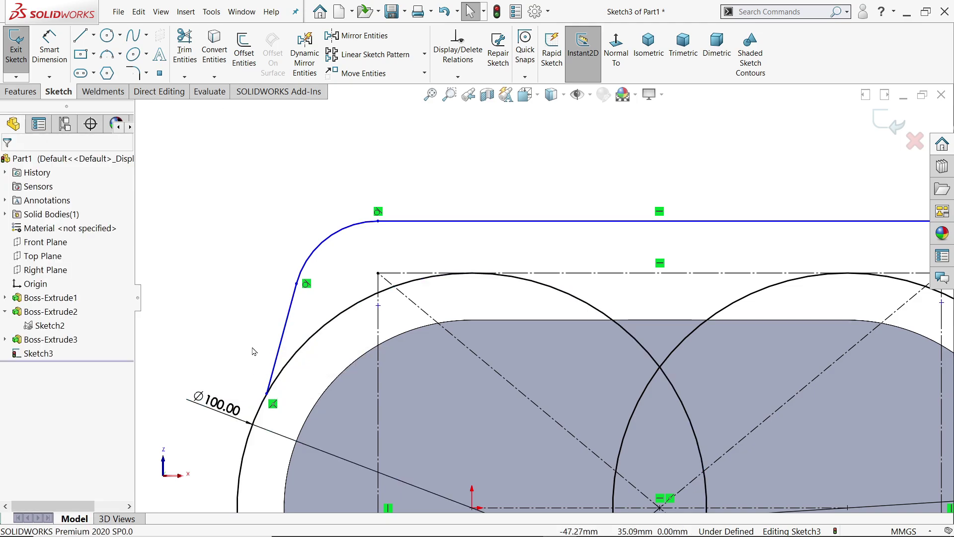
left_click(272, 373)
left_click(281, 373, "ctrl")
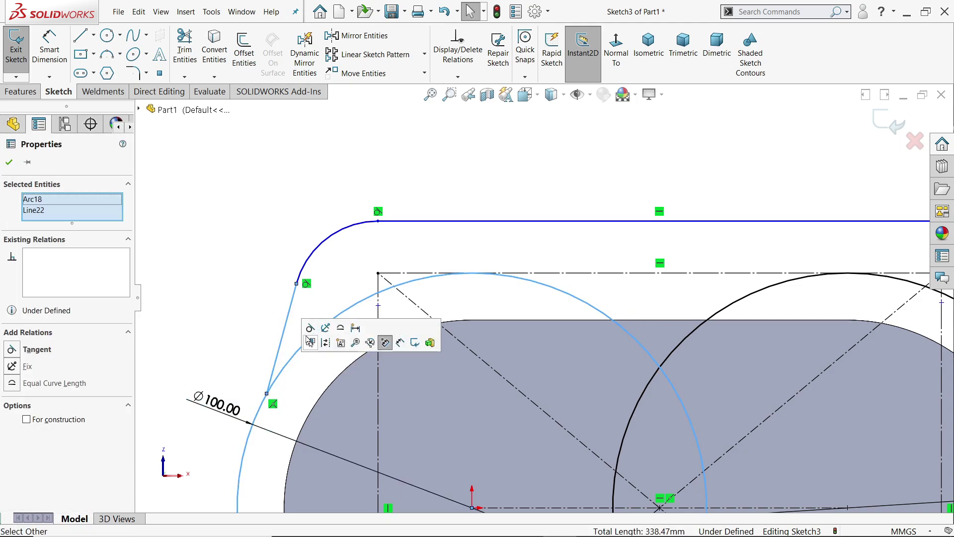
left_click(309, 331)
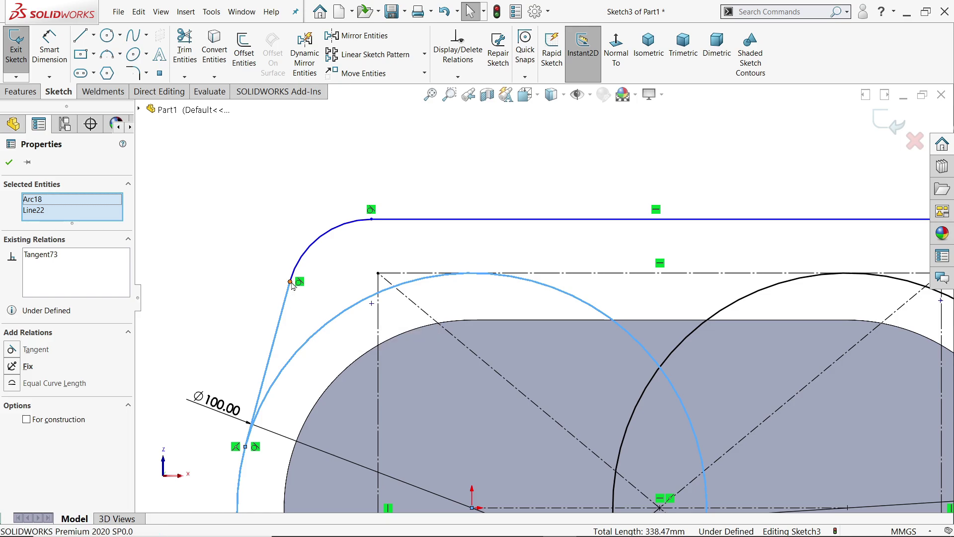
left_click(363, 228)
left_click(330, 219)
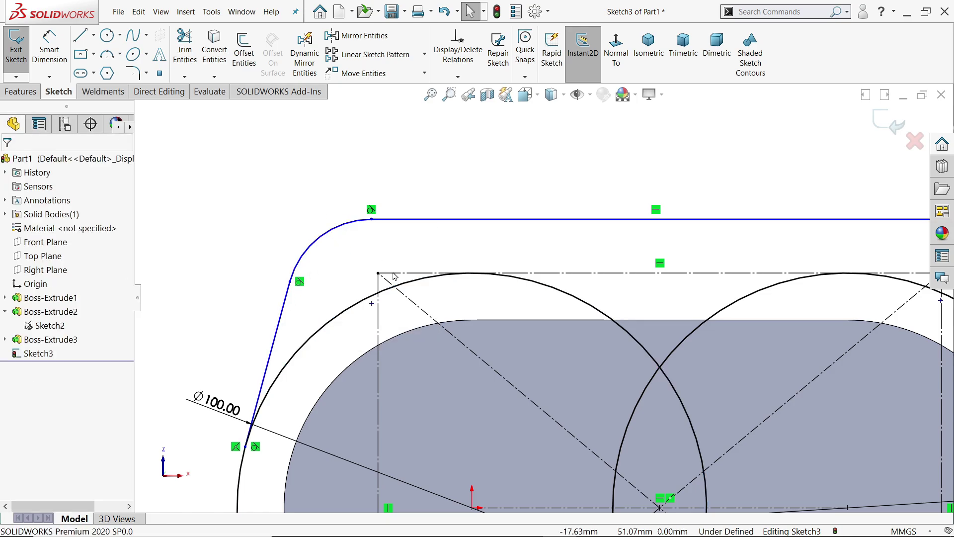
- Merge the left corner arc's centre point with the construction rectangle's upper-left corner
left_click(305, 254)
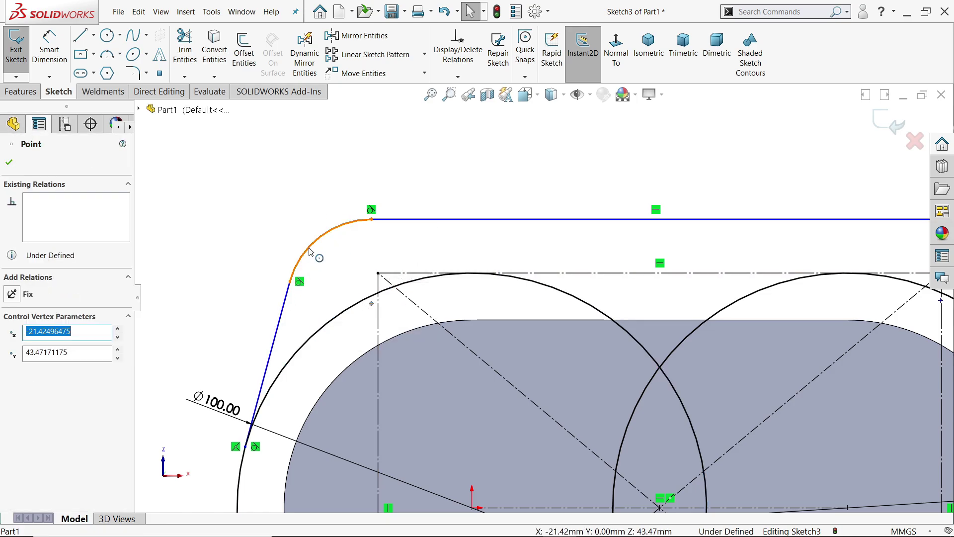
left_click(379, 274, "ctrl")
left_click(481, 245)
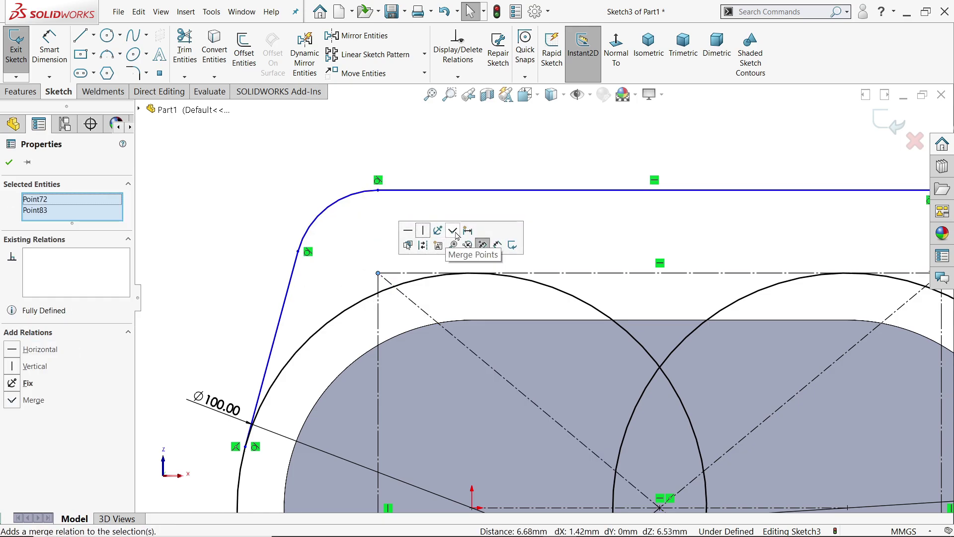
- Merge the right corner arc's centre point with the construction rectangle's upper-right corner
key("f")
scroll(607, 318, "down", 5)
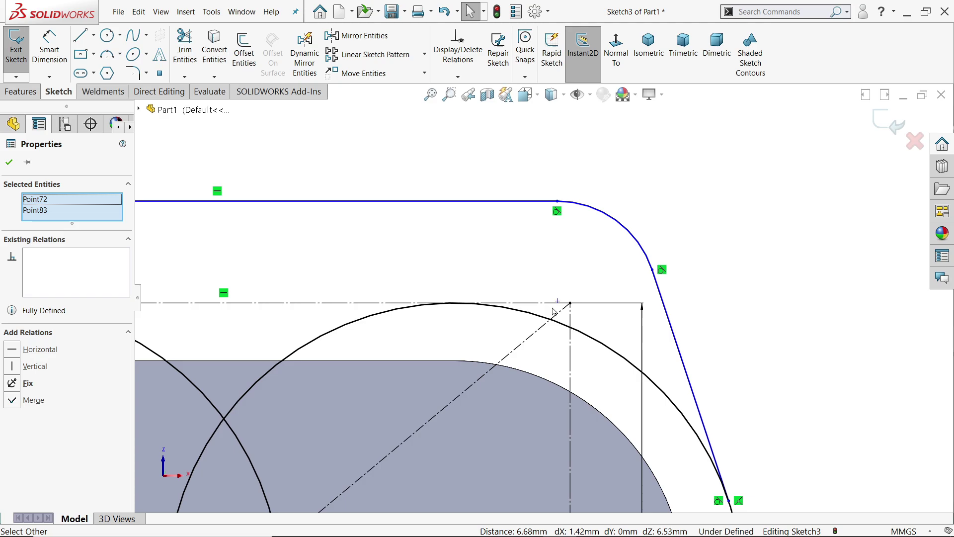
left_click(558, 300)
left_click(570, 303)
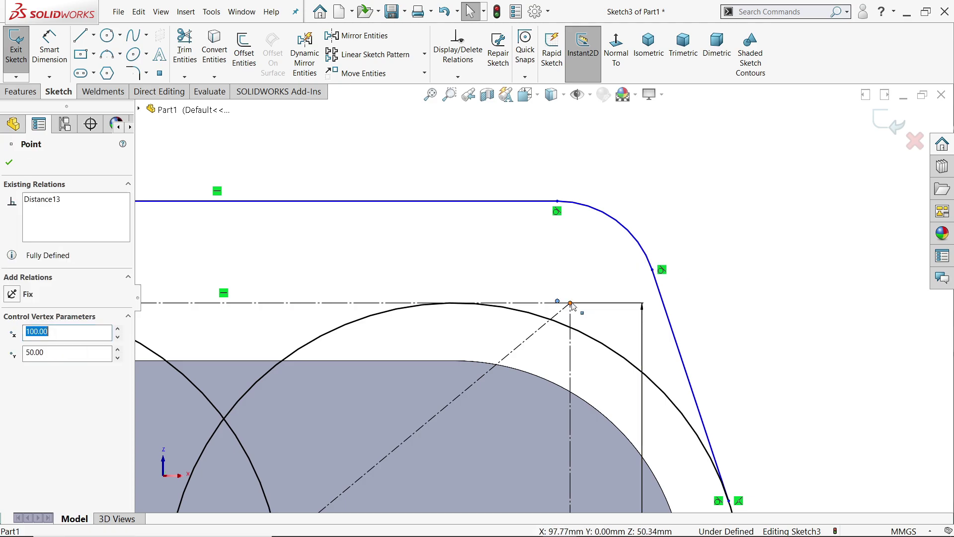
left_click(558, 300, "ctrl")
left_click(647, 261)
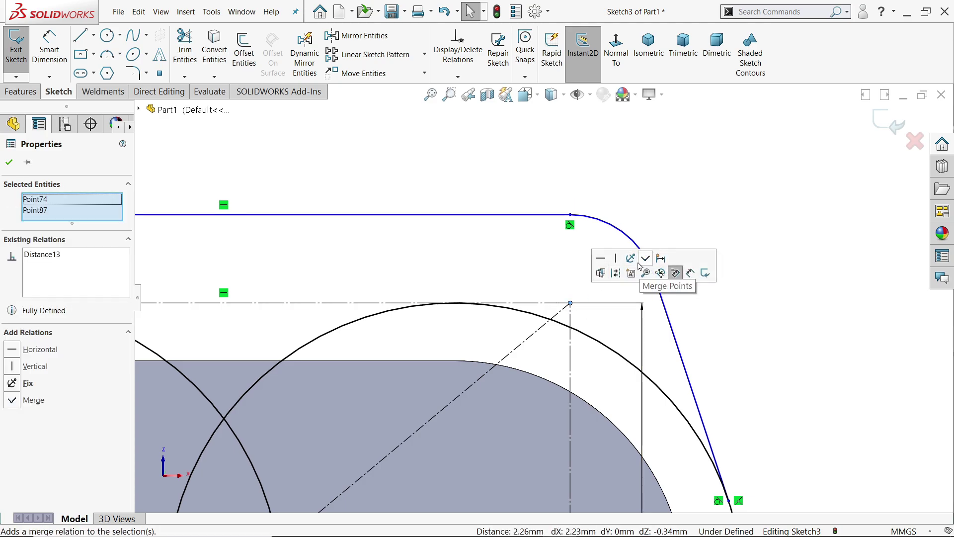
left_click(750, 262)
- Dimension the left corner arc's radius as 10 mm
scroll(751, 262, "up", 5)
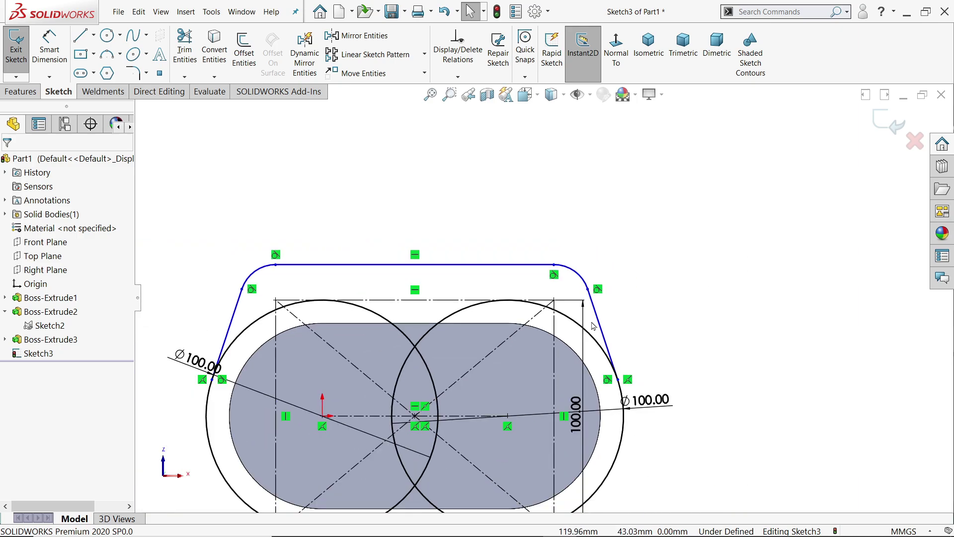
scroll(502, 389, "up", 2)
scroll(471, 410, "down", 3)
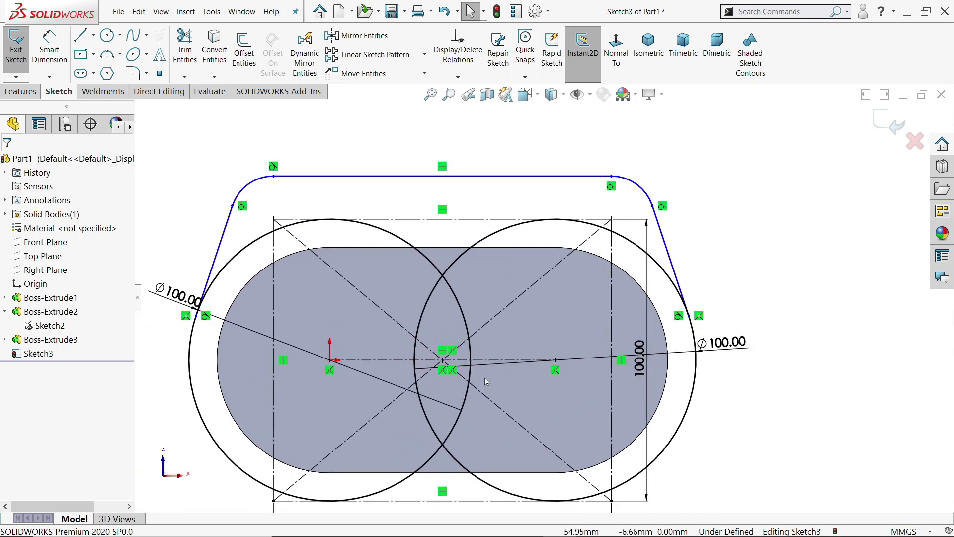
left_click(48, 49)
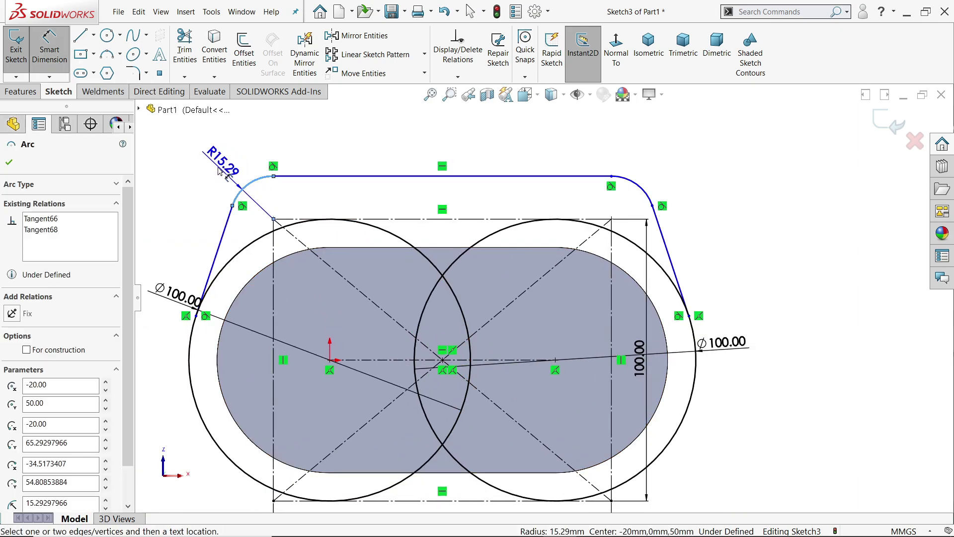
left_click(219, 171)
type("10")
key("Return")
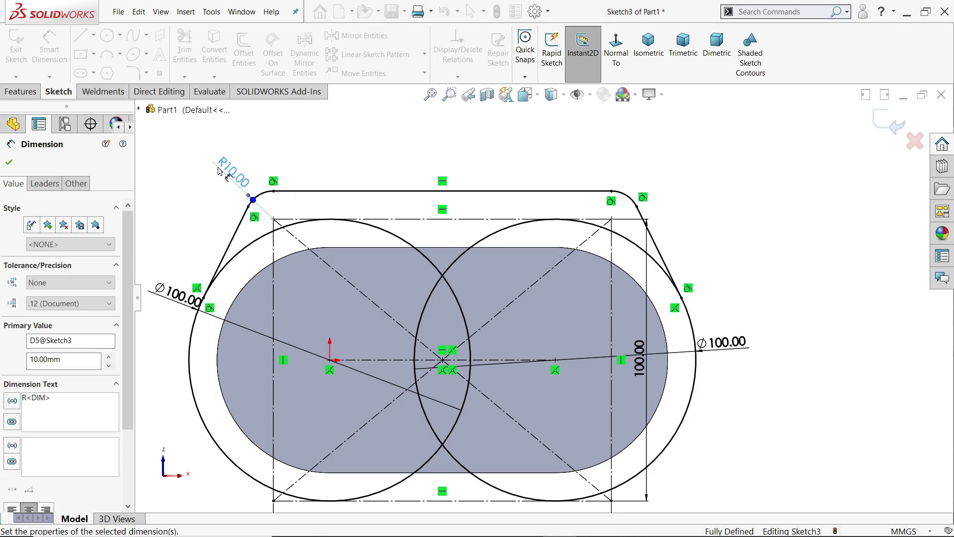
- Mirror the flange's upper straight line, both corner arcs and both slanted lines about the horizontal construction centreline, keeping the originals
scroll(568, 234, "up", 3)
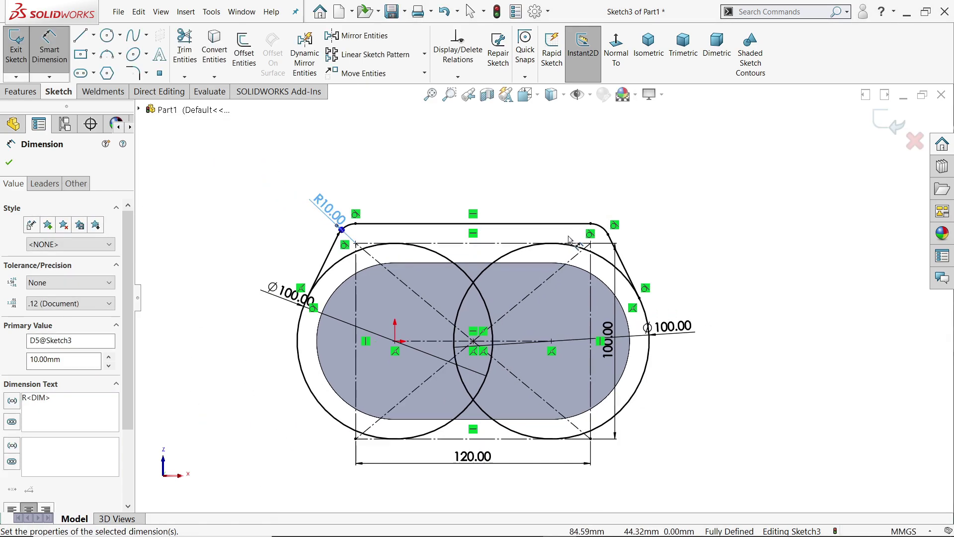
scroll(504, 408, "down", 2)
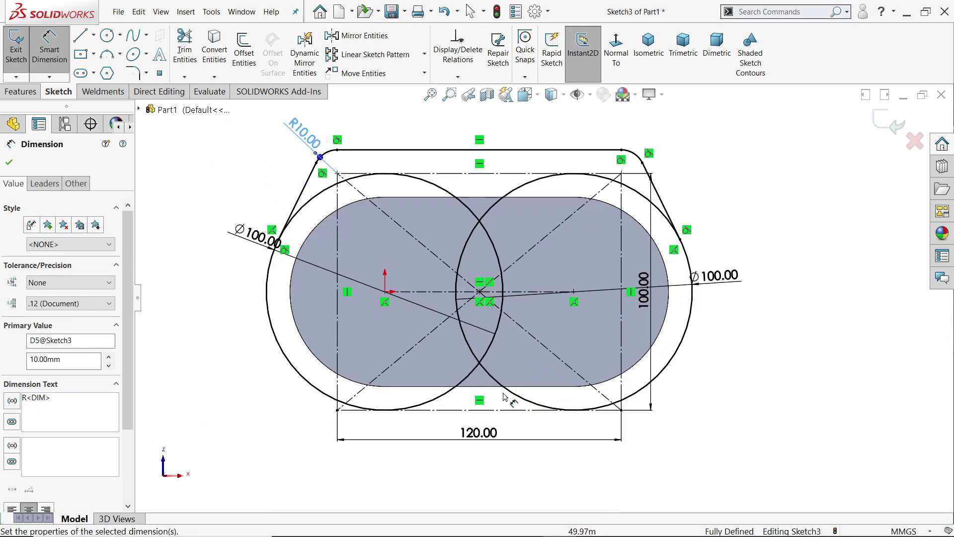
left_click(348, 36)
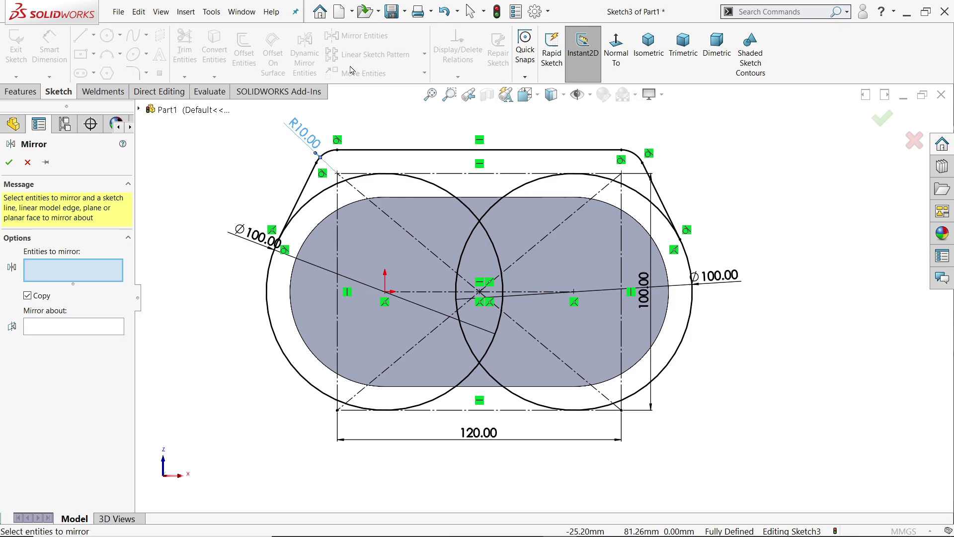
left_click(306, 185)
left_click(325, 155)
left_click(358, 149)
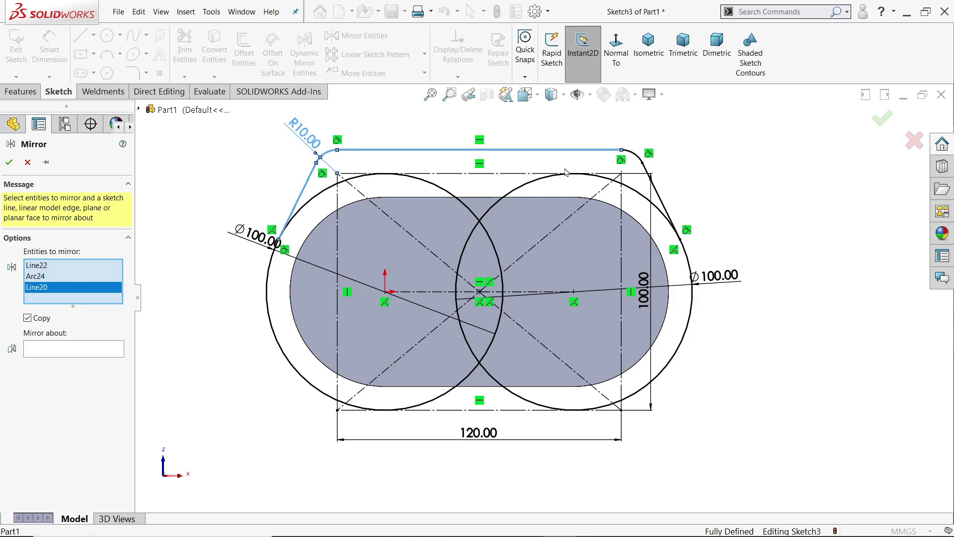
left_click(640, 158)
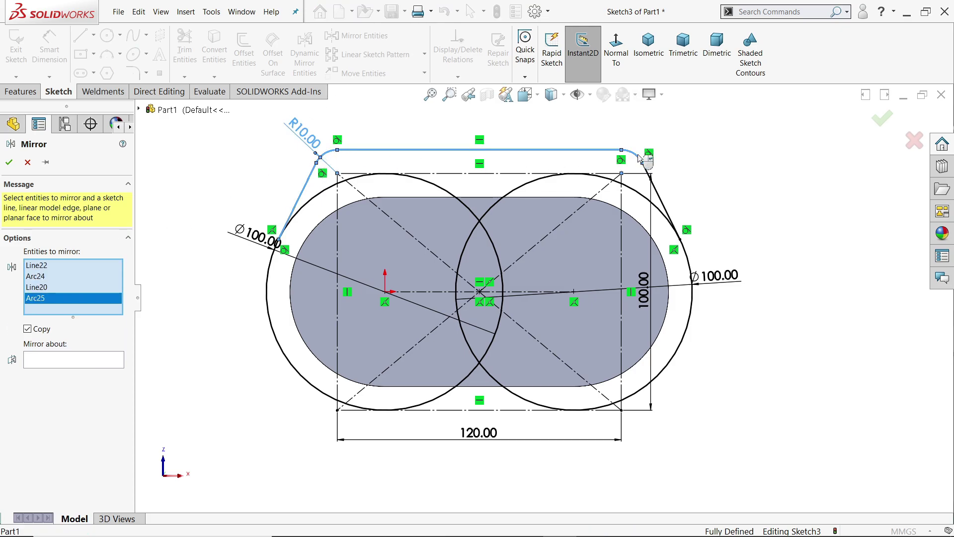
left_click(662, 204)
left_click(75, 369)
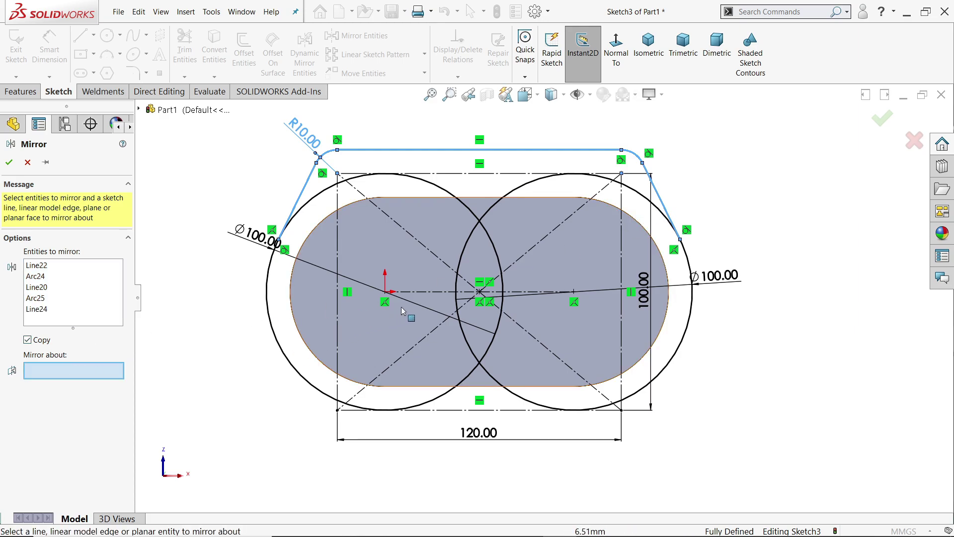
left_click(352, 292)
left_click(9, 162)
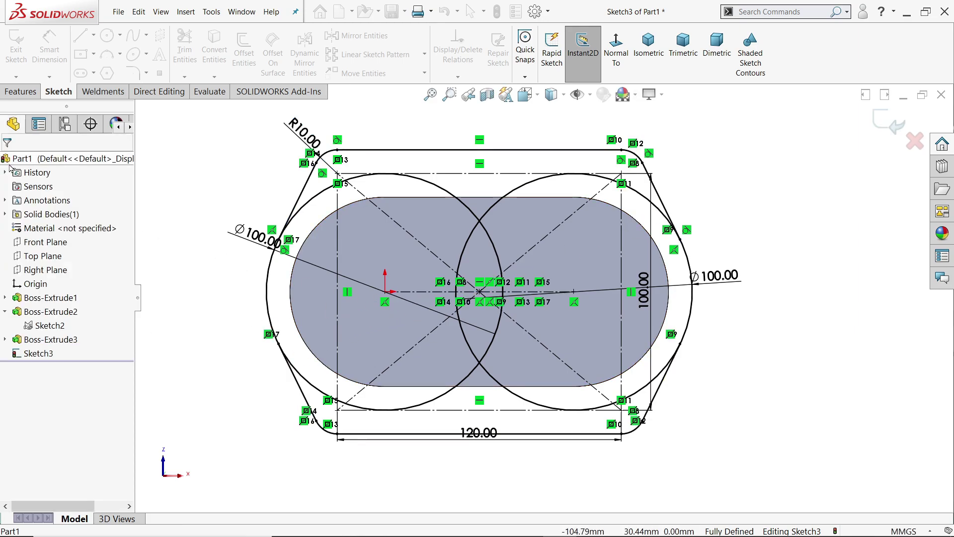
- Sketch a 10 mm diameter circle centred on the construction rectangle's upper-left corner
scroll(553, 311, "down", 2)
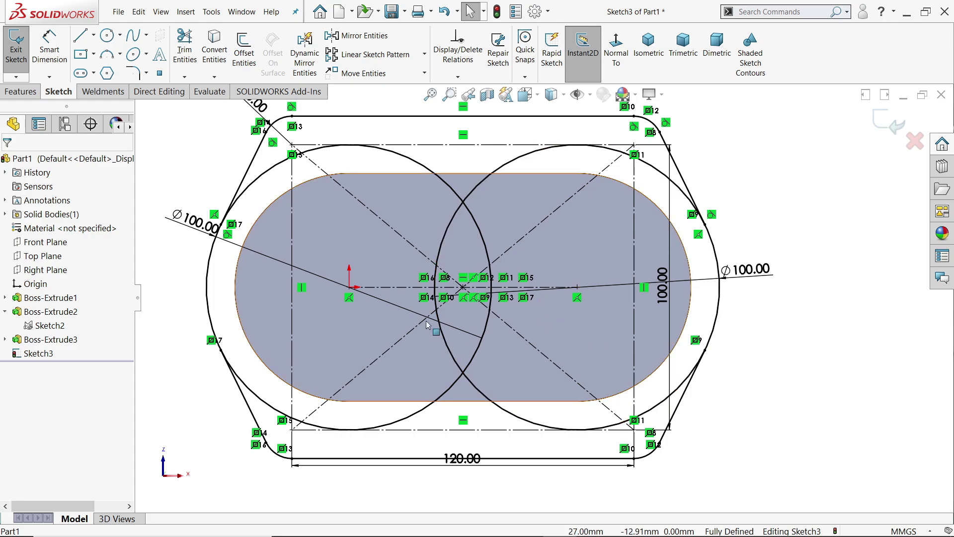
scroll(514, 301, "up", 1)
scroll(503, 300, "down", 1)
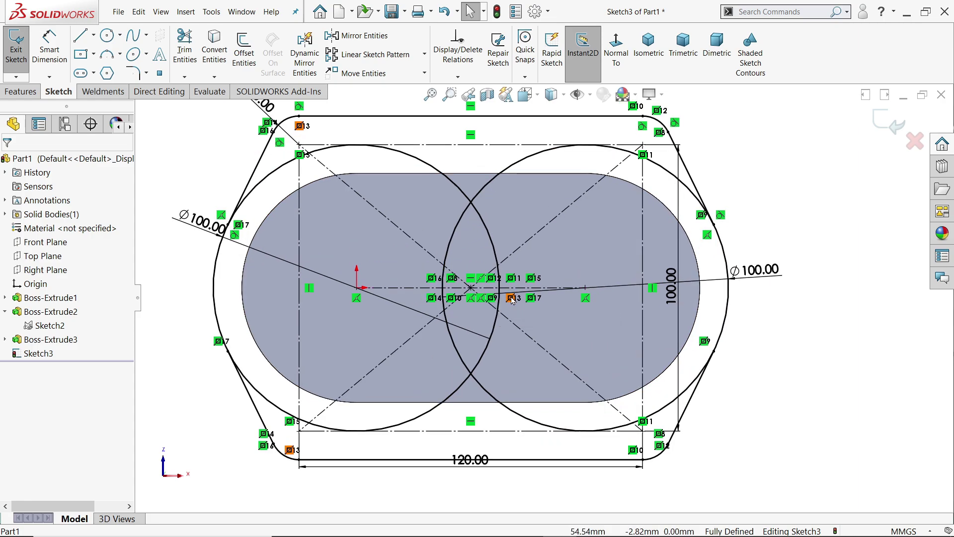
middle_click_drag(505, 338, 486, 300)
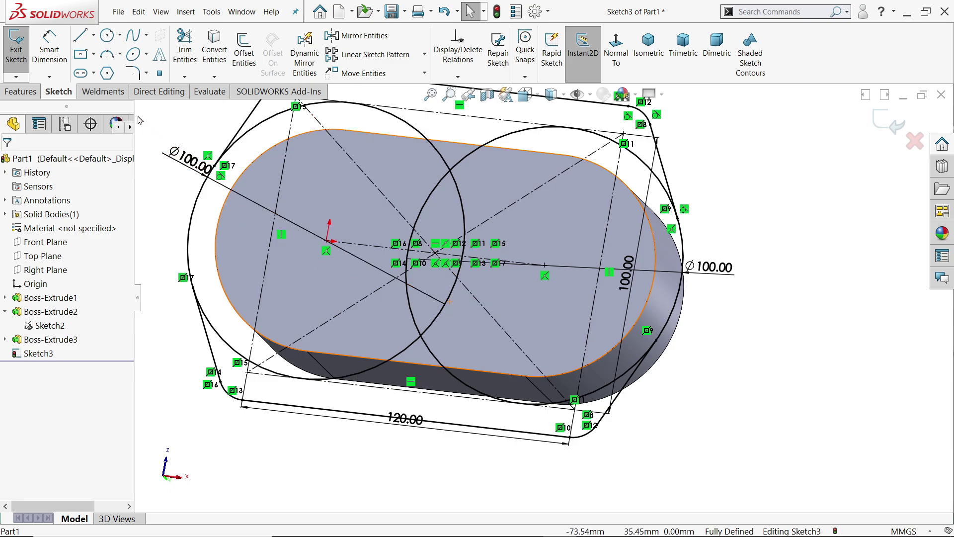
left_click(107, 36)
left_click(616, 50)
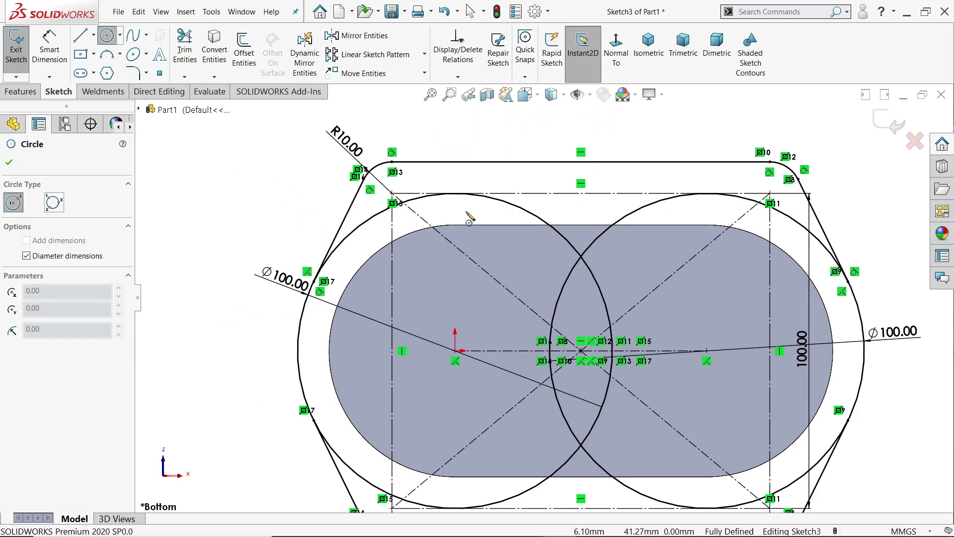
scroll(450, 193, "down", 5)
left_click(309, 199)
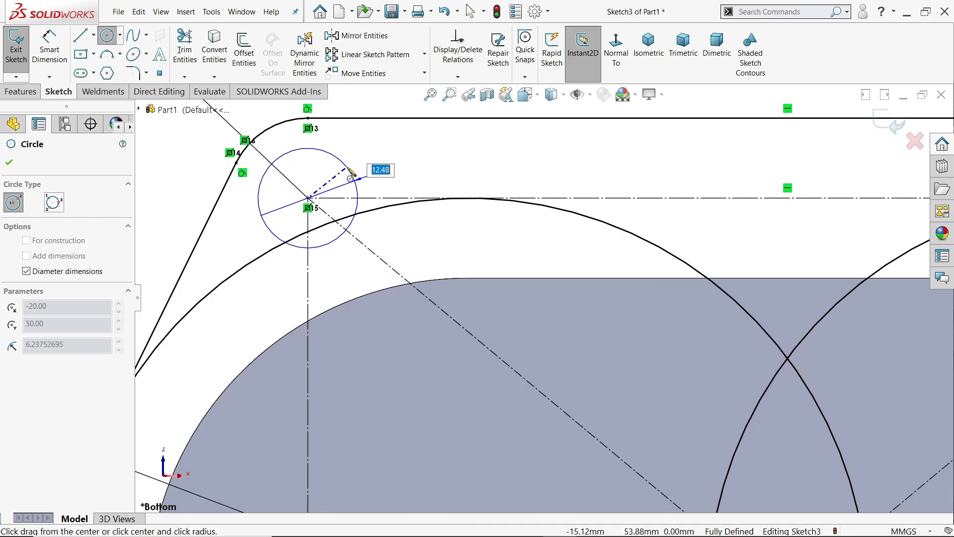
type("10")
key("Return")
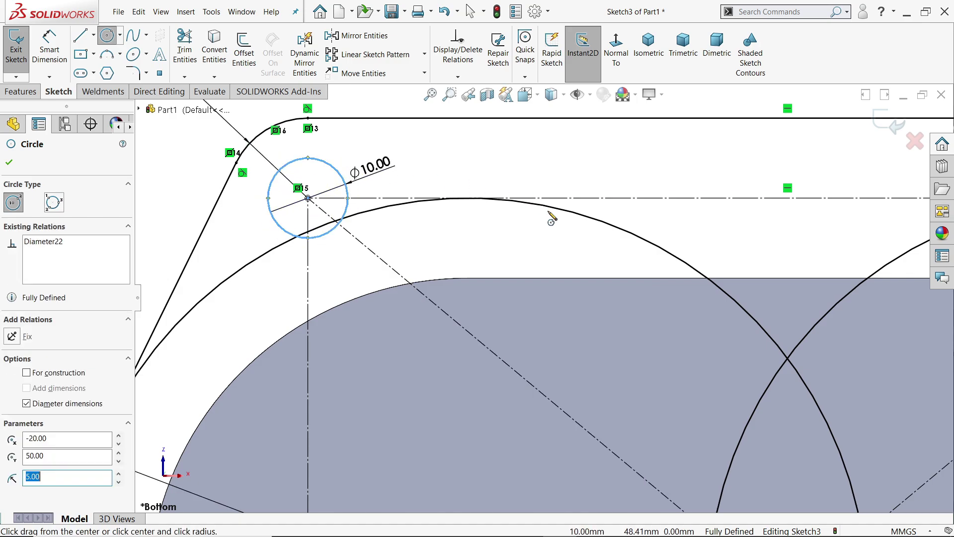
- Sketch a circle about 12 mm in diameter centred on the construction rectangle's upper-right corner
scroll(552, 217, "up", 3)
scroll(844, 278, "down", 4)
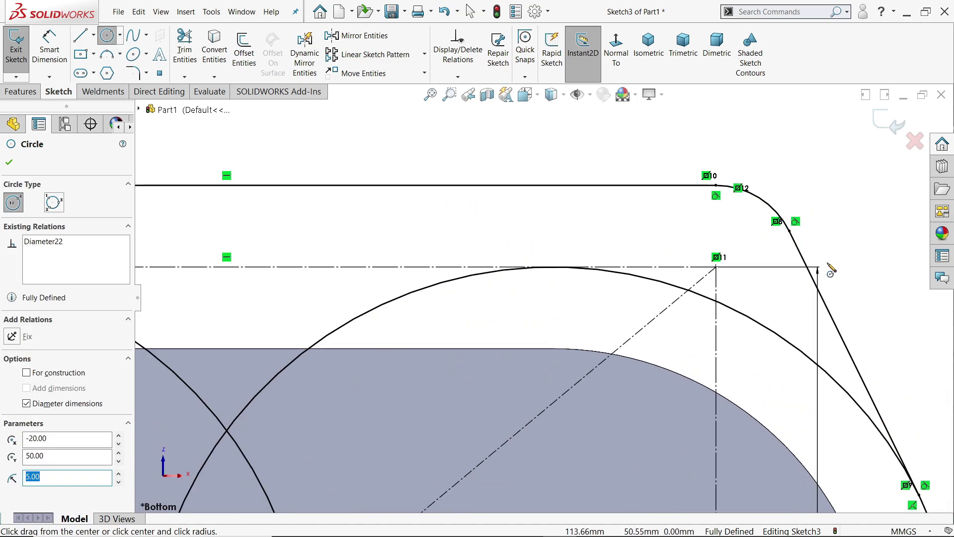
left_click(716, 267)
left_click(661, 273)
- Sketch circles centred on the construction rectangle's lower-left and lower-right corners, about 10.5 mm and 11.4 mm in diameter
scroll(530, 301, "up", 3)
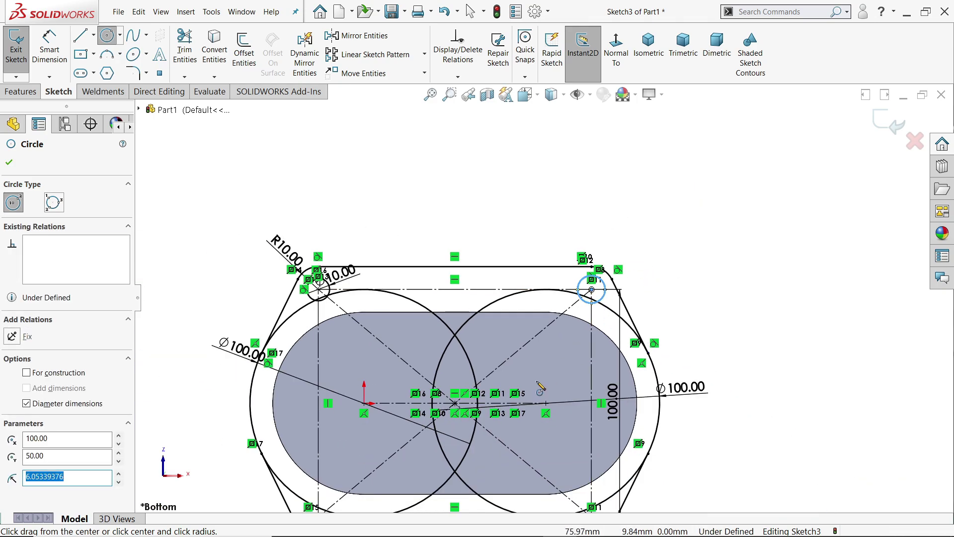
scroll(413, 348, "down", 6)
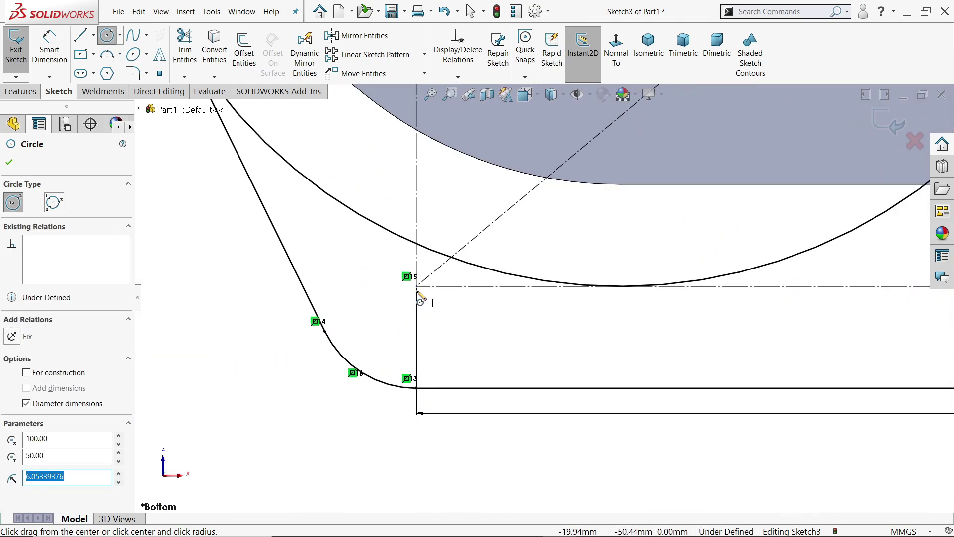
left_click(416, 287)
left_click(457, 321)
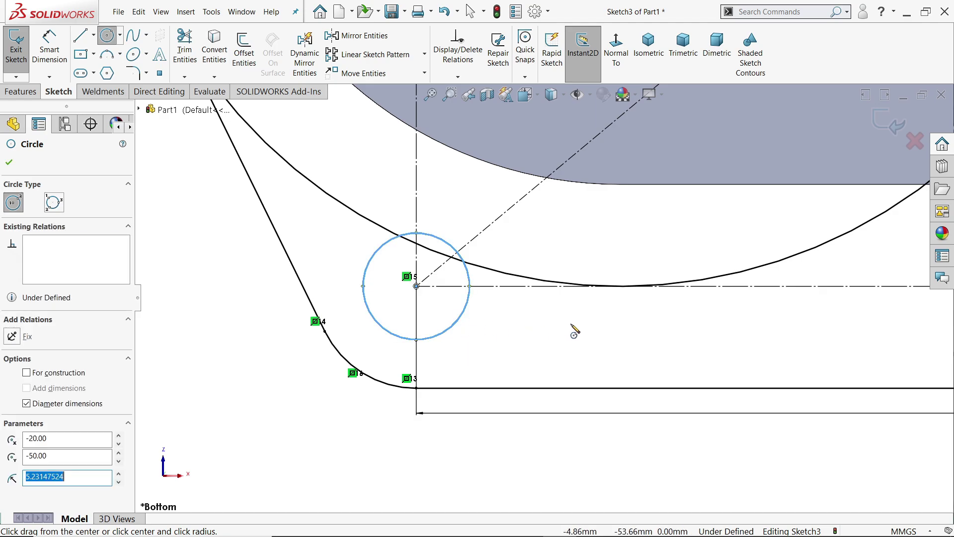
scroll(576, 323, "up", 6)
scroll(735, 306, "down", 5)
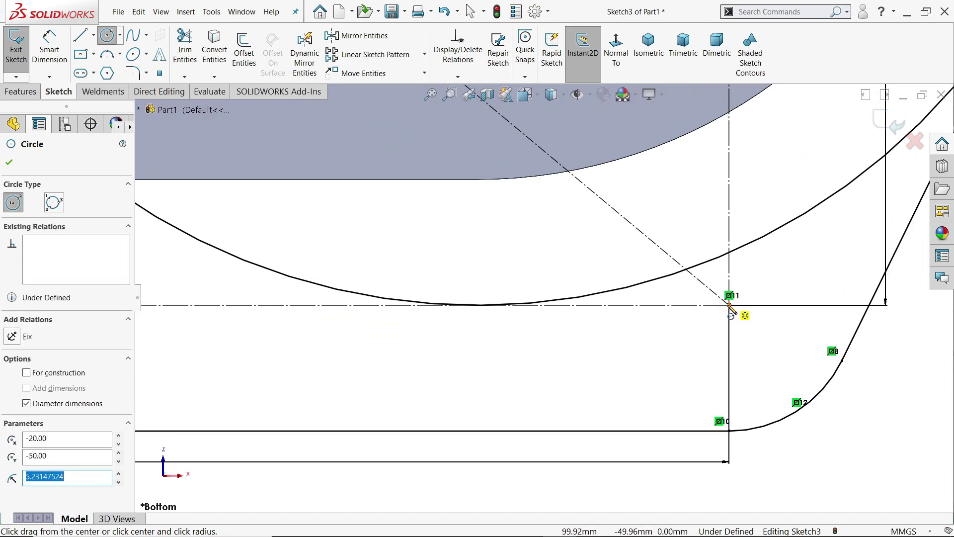
left_click(729, 305)
left_click(799, 288)
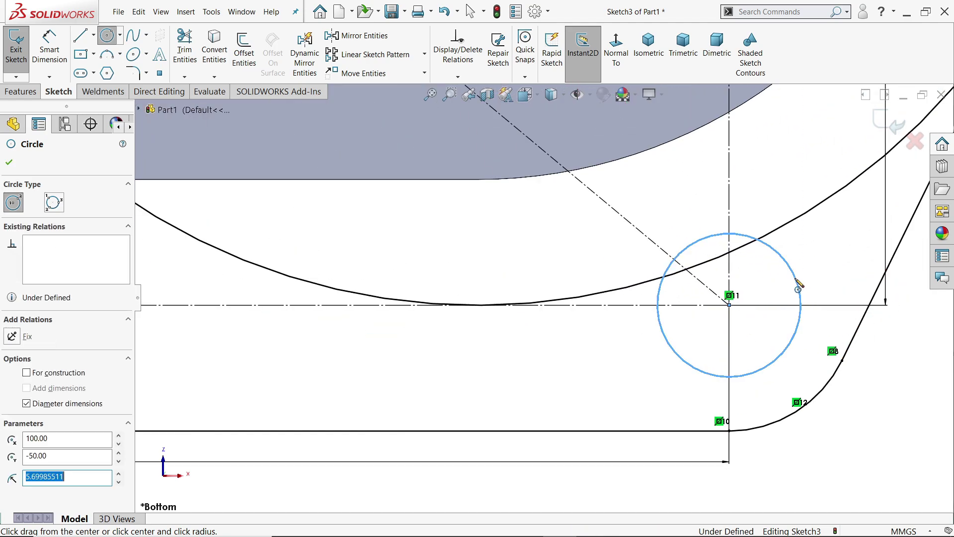
left_click(9, 164)
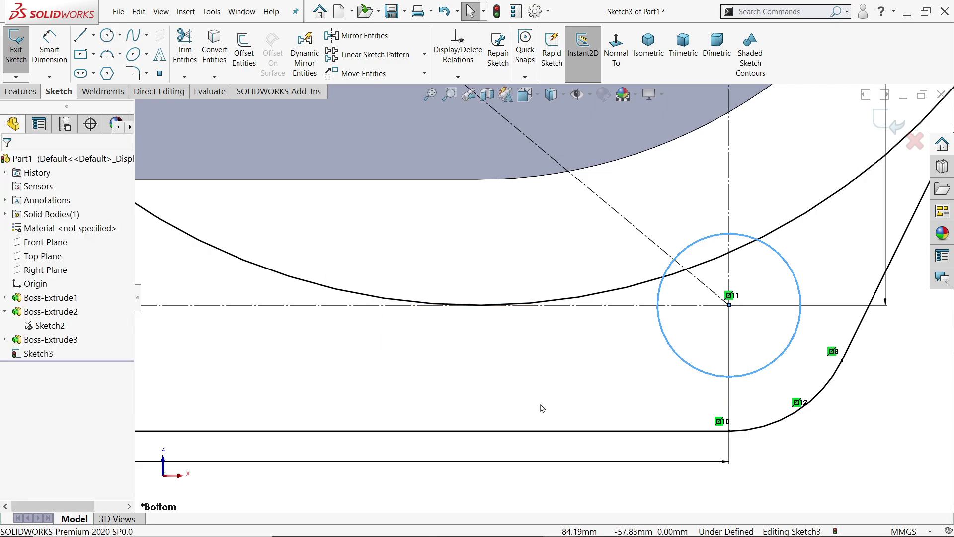
- Apply an equal relation to the four corner hole circles
scroll(590, 367, "up", 5)
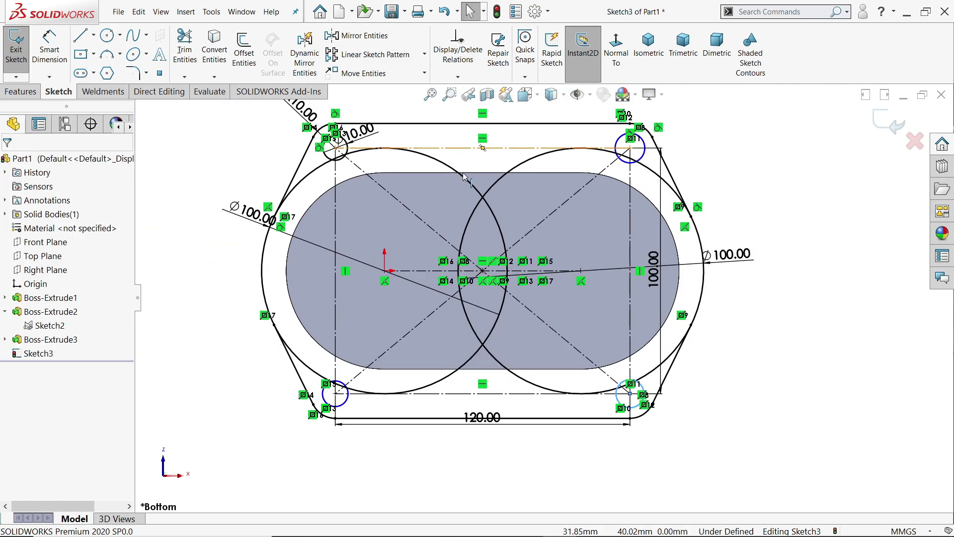
scroll(366, 434, "down", 3)
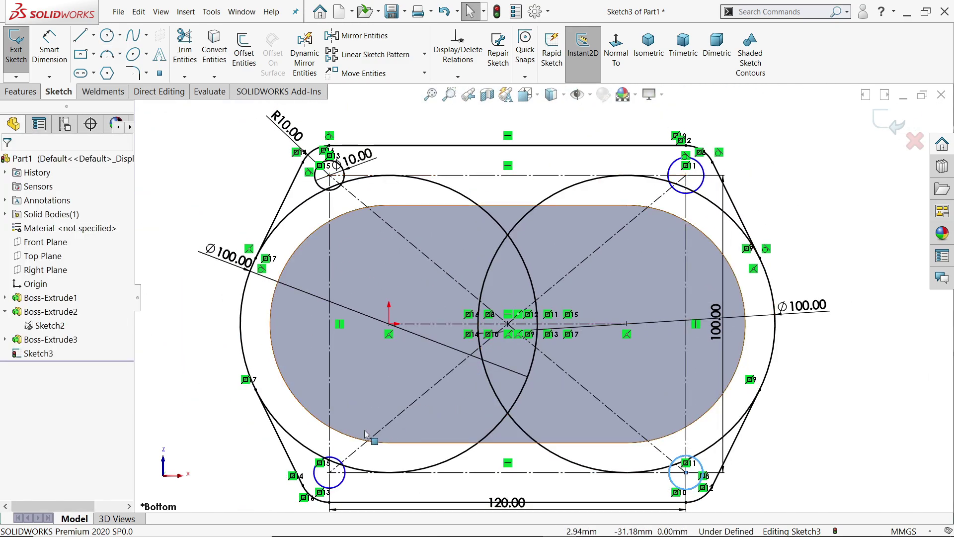
left_click(340, 462, "ctrl")
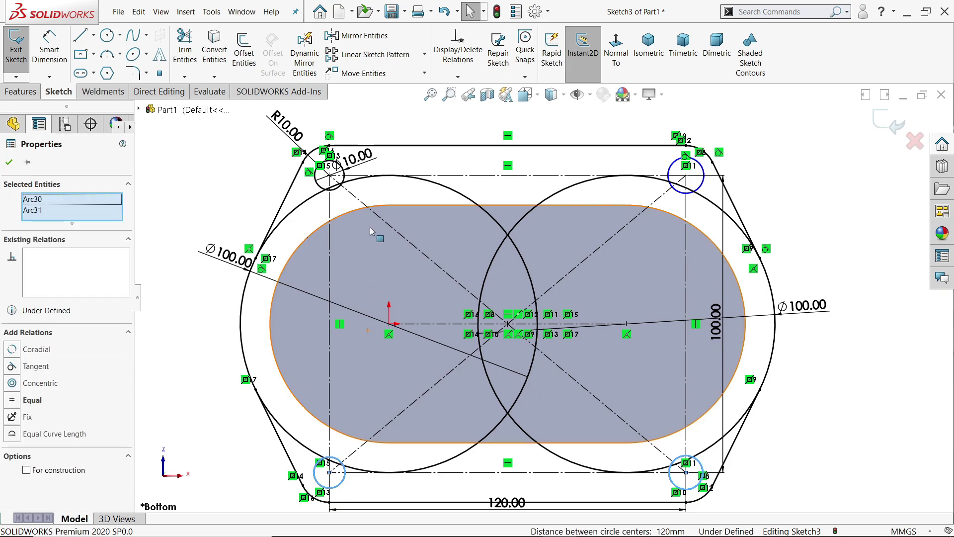
left_click(345, 181, "ctrl")
left_click(703, 183, "ctrl")
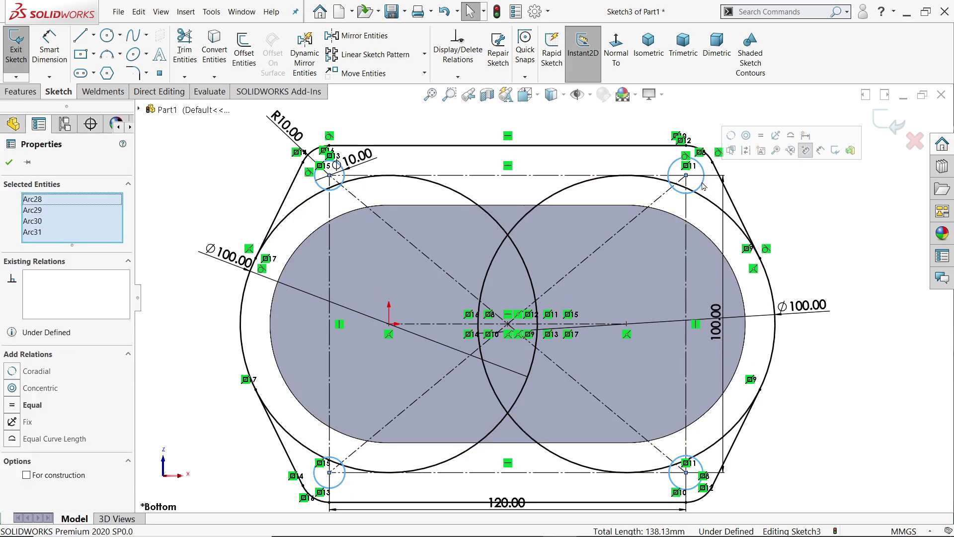
left_click(762, 136)
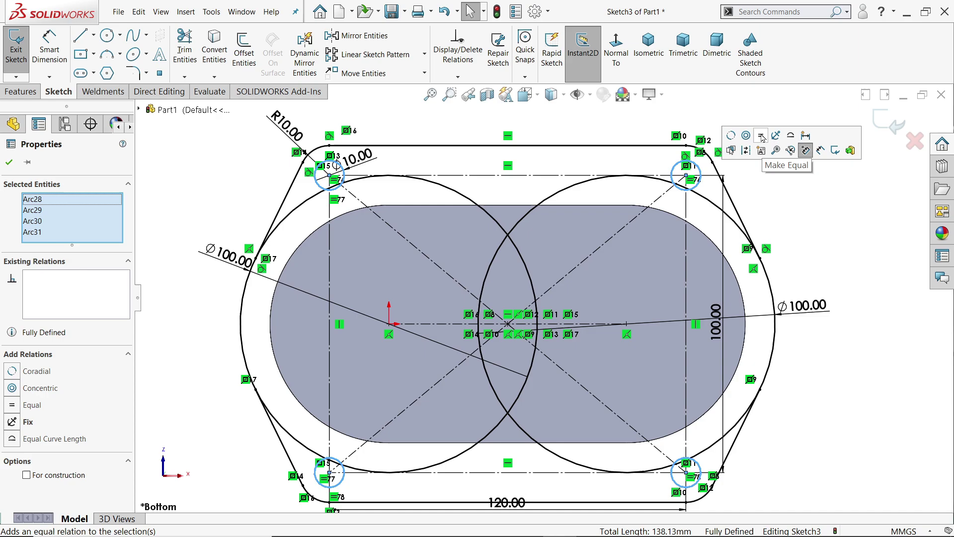
left_click(9, 162)
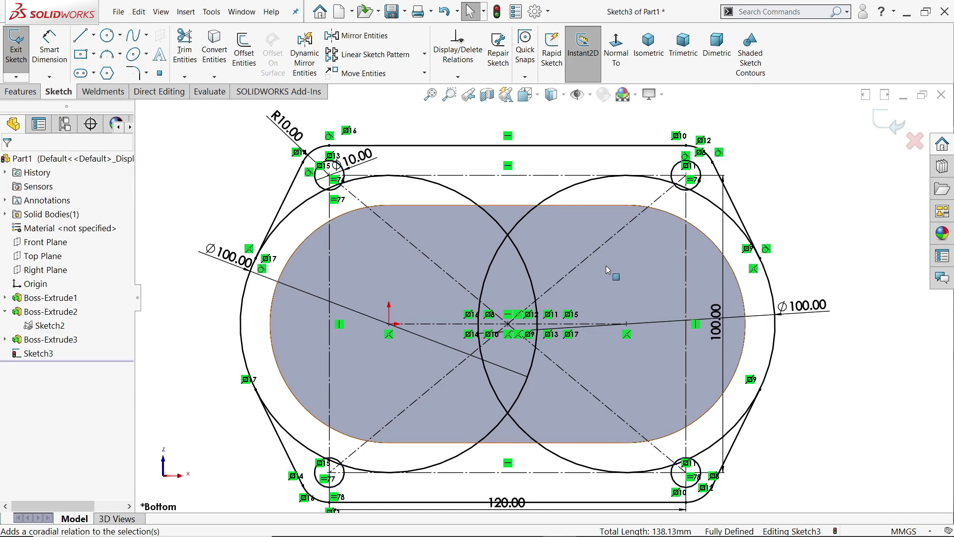
- Trim away the left 100 mm circle's upper arc inside the flange outline, including the segments crossing the upper-left hole
scroll(628, 275, "up", 1)
scroll(651, 436, "down", 1)
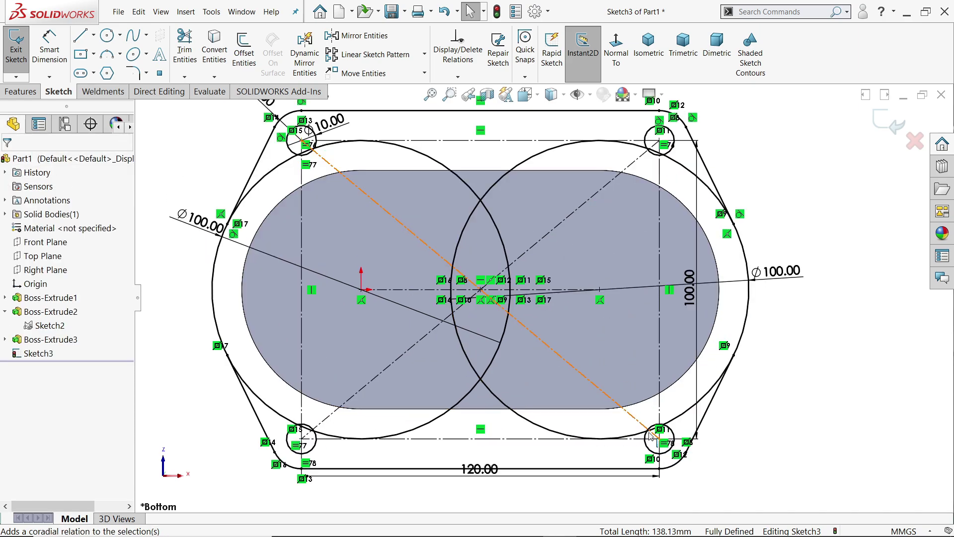
left_click(184, 51)
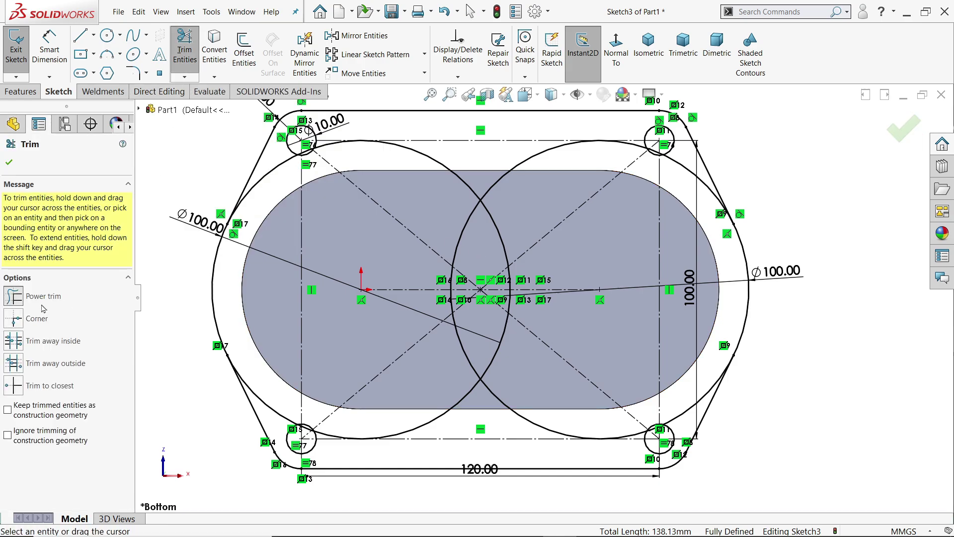
scroll(376, 138, "down", 5)
mouse_move(549, 265)
left_mouse_down()
mouse_move(582, 264)
mouse_move(705, 354)
mouse_move(611, 396)
left_mouse_up()
scroll(232, 211, "down", 5)
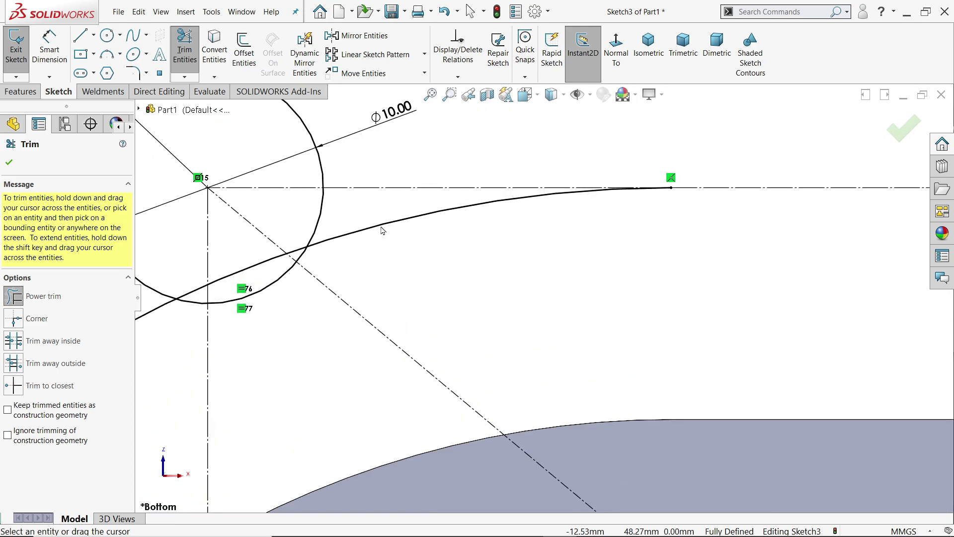
left_click_drag(380, 209, 384, 260)
left_click_drag(265, 264, 251, 277)
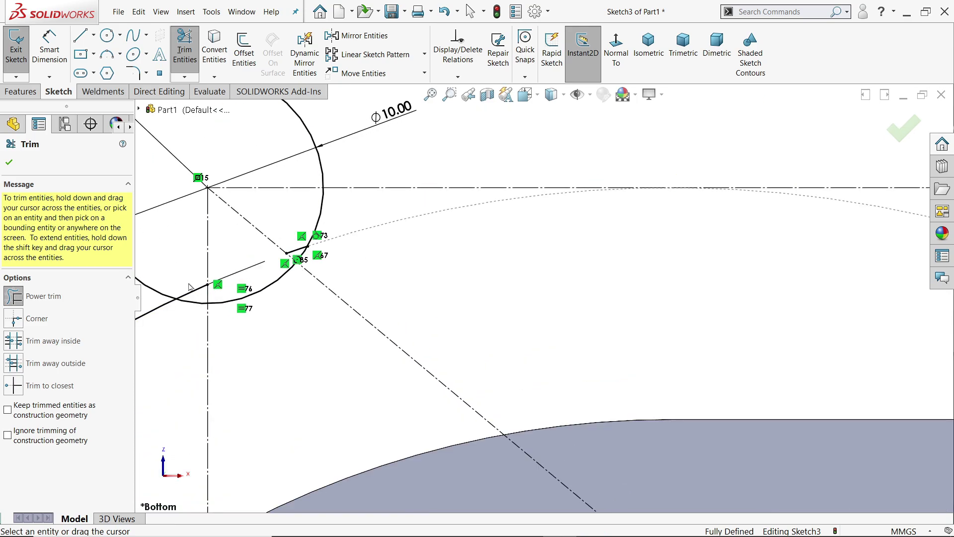
scroll(254, 248, "down", 5)
left_click_drag(425, 240, 421, 259)
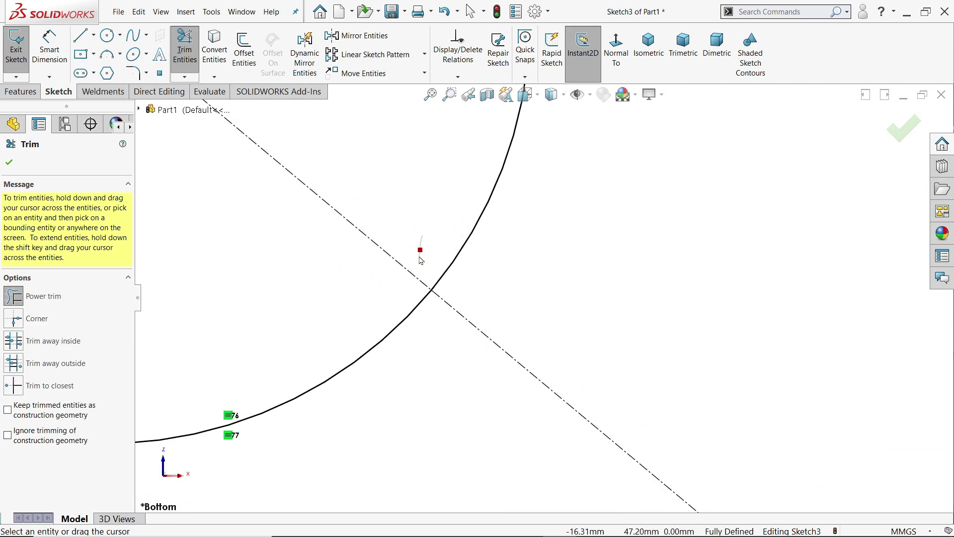
scroll(429, 259, "up", 4)
scroll(330, 375, "up", 5)
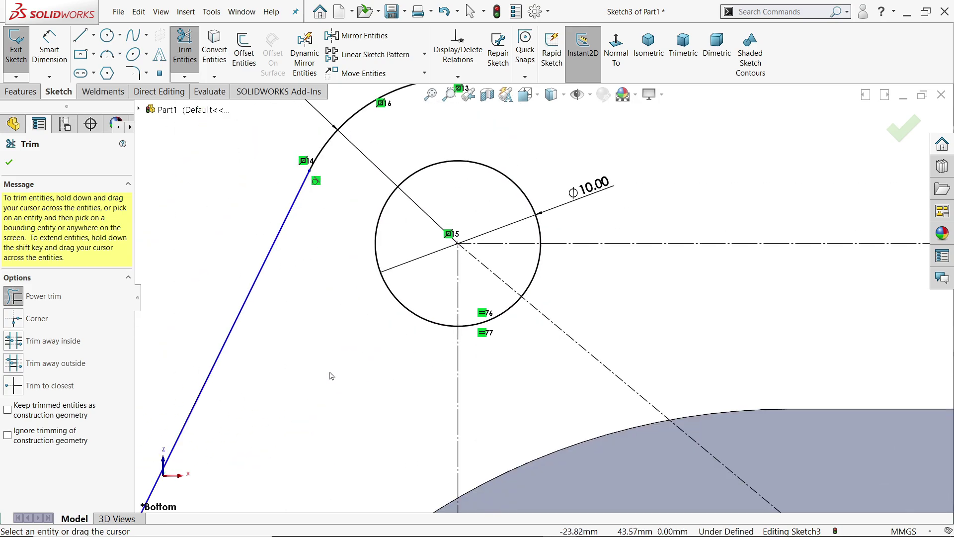
- Trim both 100 mm circles' inner lower arcs and the left circle's remaining lower arc, including the segments crossing the lower-left hole
scroll(522, 298, "up", 3)
scroll(591, 320, "down", 8)
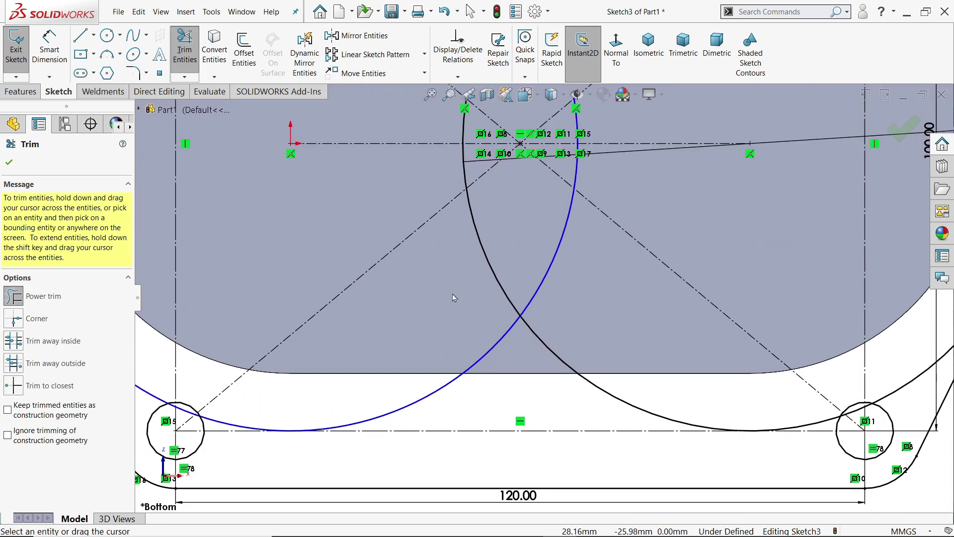
mouse_move(455, 294)
left_mouse_down()
mouse_move(576, 306)
mouse_move(440, 359)
left_mouse_up()
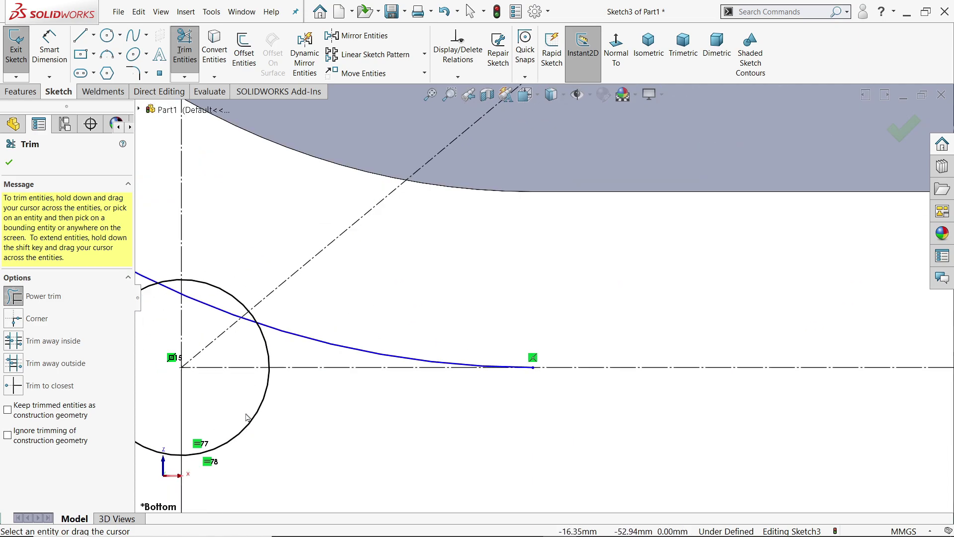
scroll(173, 461, "down", 4)
left_click_drag(340, 311, 310, 346)
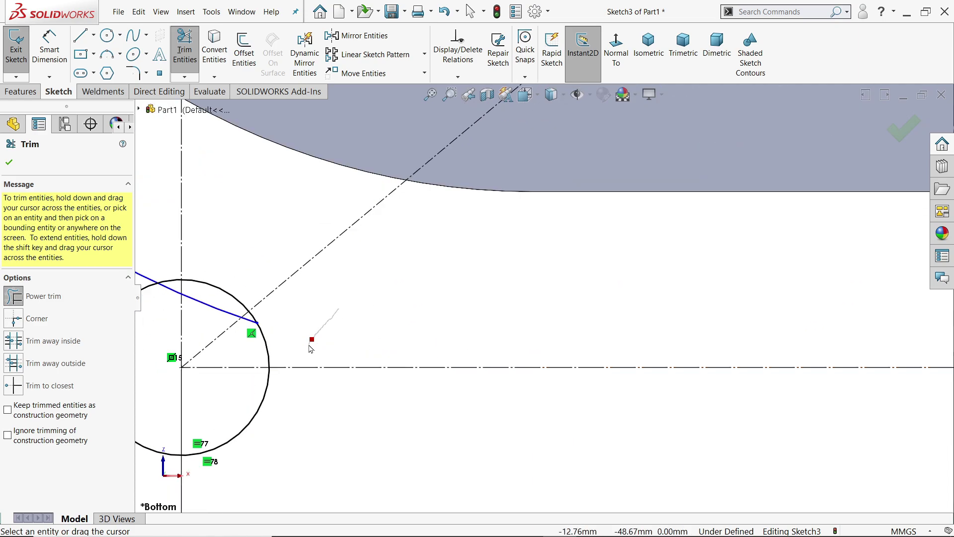
scroll(292, 304, "up", 2)
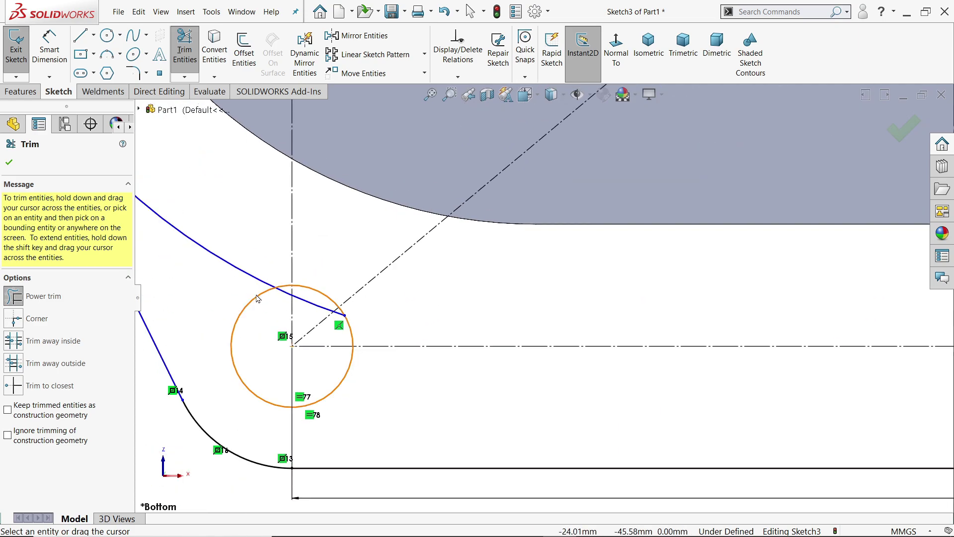
scroll(259, 299, "down", 4)
left_click_drag(295, 234, 268, 286)
scroll(381, 301, "down", 4)
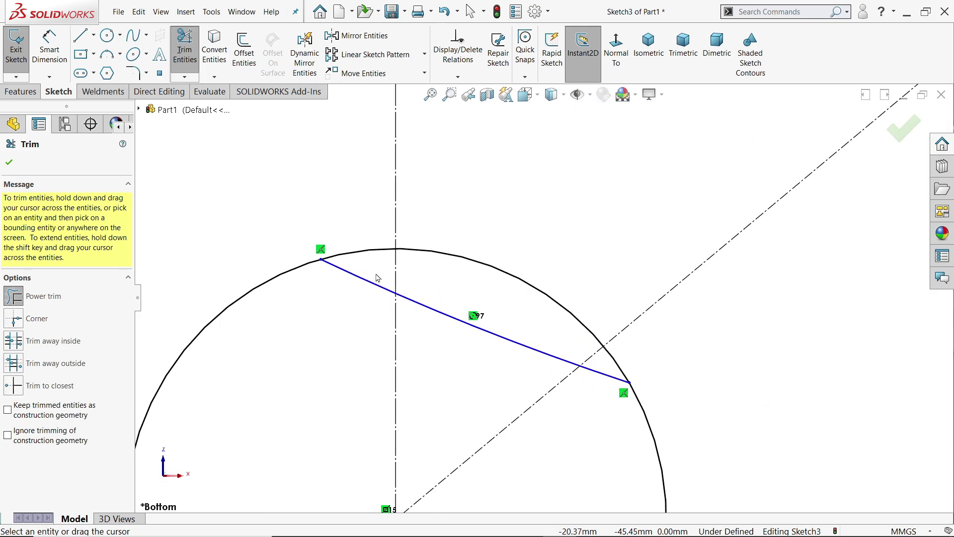
left_click_drag(376, 273, 366, 293)
left_click_drag(466, 311, 457, 355)
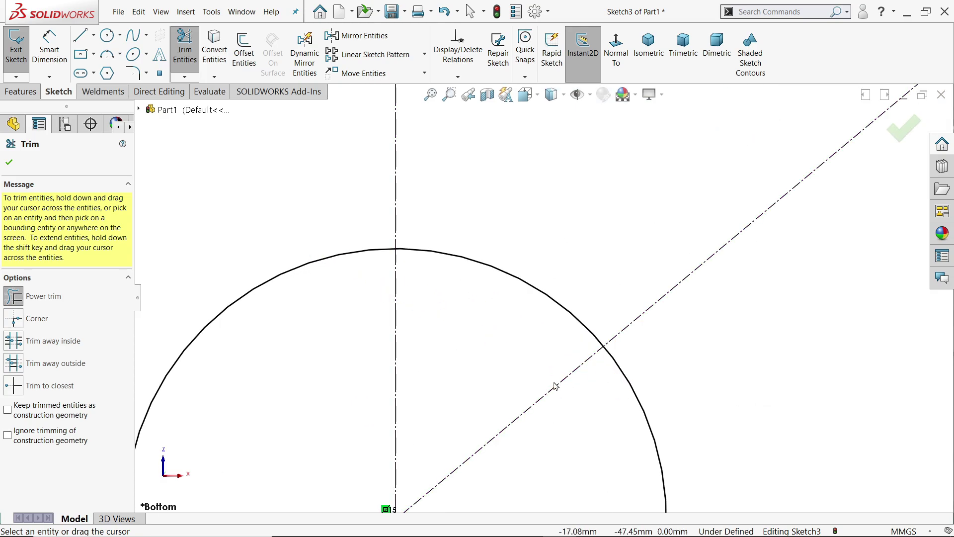
- Trim away the right 100 mm circle's lower arc inside the flange outline, including the segments crossing the lower-right hole
scroll(551, 387, "up", 6)
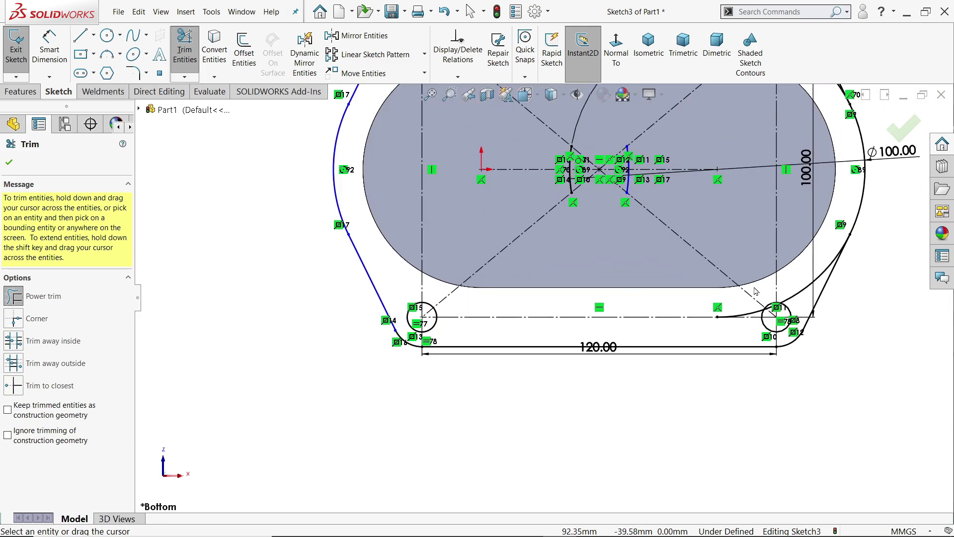
scroll(756, 291, "down", 8)
mouse_move(524, 393)
left_mouse_down()
mouse_move(592, 394)
mouse_move(720, 334)
mouse_move(778, 323)
left_mouse_up()
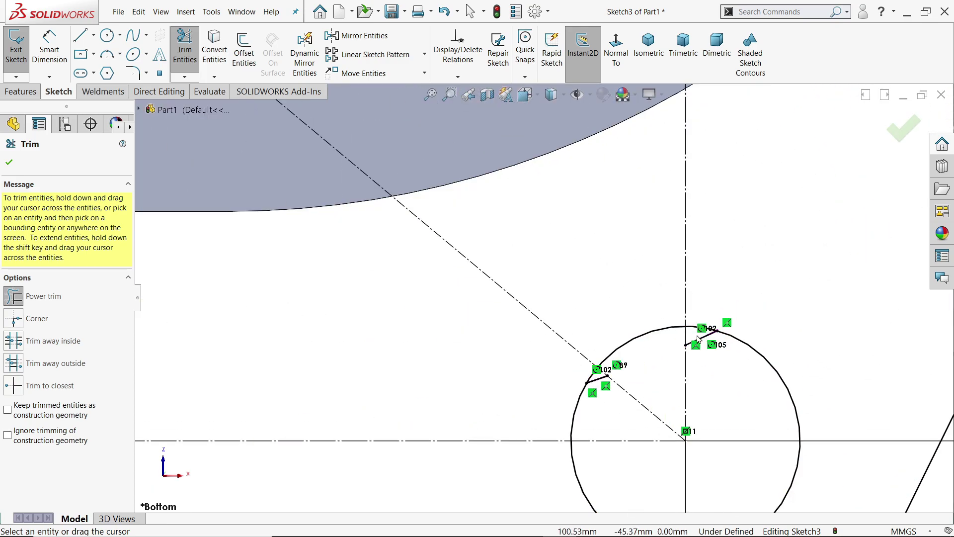
scroll(607, 387, "down", 5)
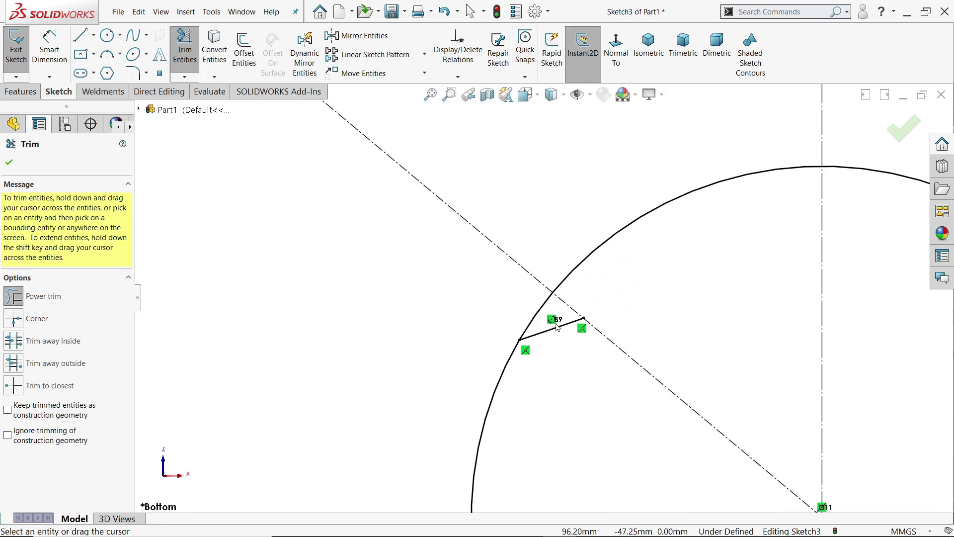
scroll(581, 382, "up", 10)
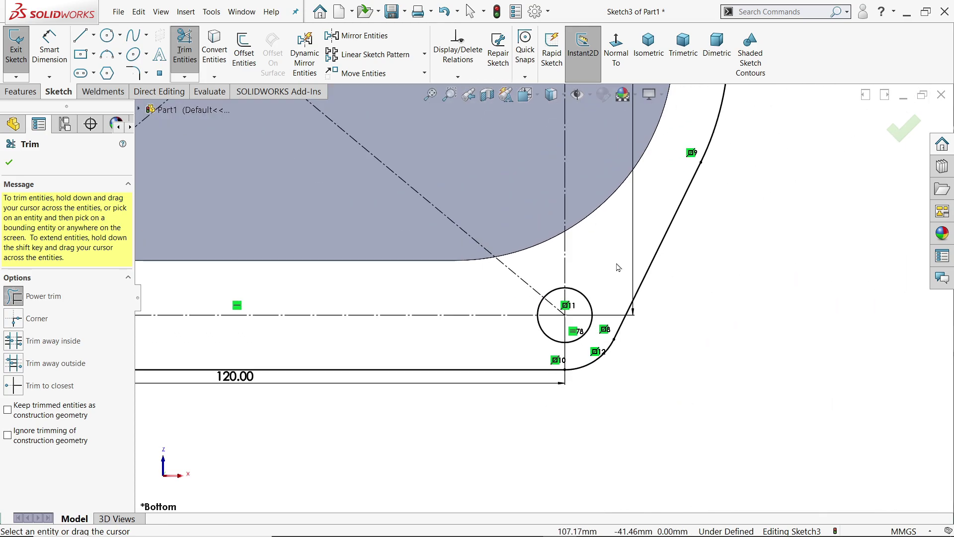
- Trim away the two leftover circle arcs on either side of the flange's centre point
scroll(492, 212, "down", 6)
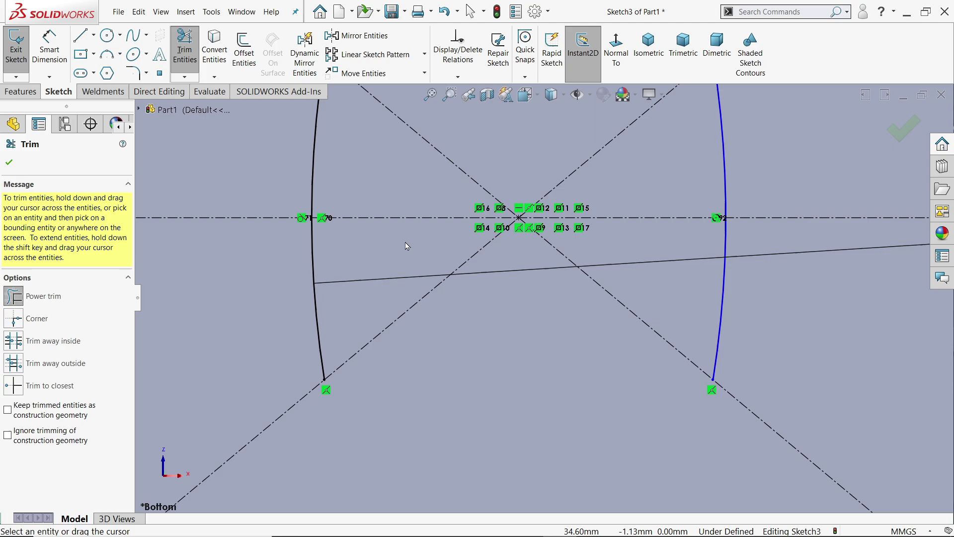
mouse_move(316, 258)
left_mouse_down()
mouse_move(341, 260)
mouse_move(556, 192)
left_mouse_up()
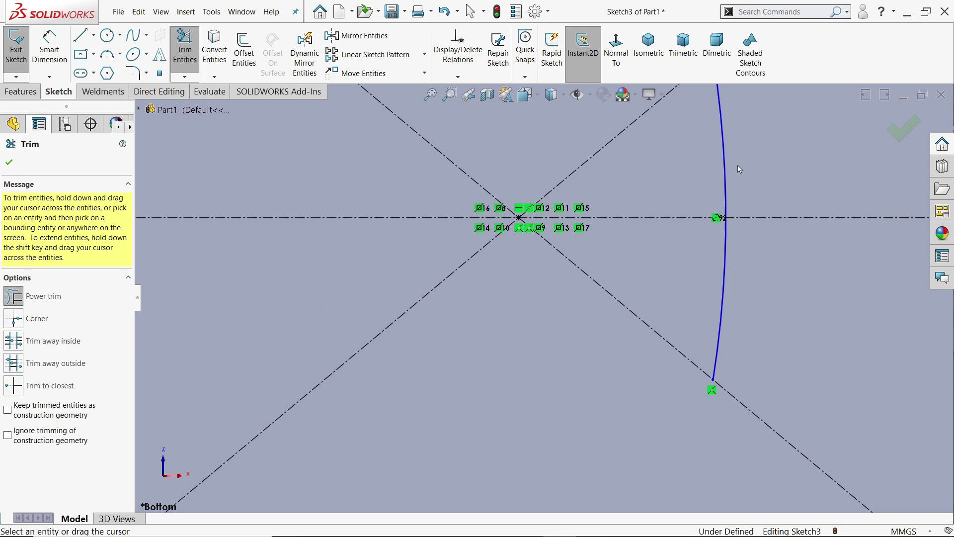
left_click_drag(740, 169, 695, 264)
- Trim the right circle's upper arc inside the flange outline, including the segments crossing the upper-right hole, and finish trimming
scroll(706, 296, "up", 8)
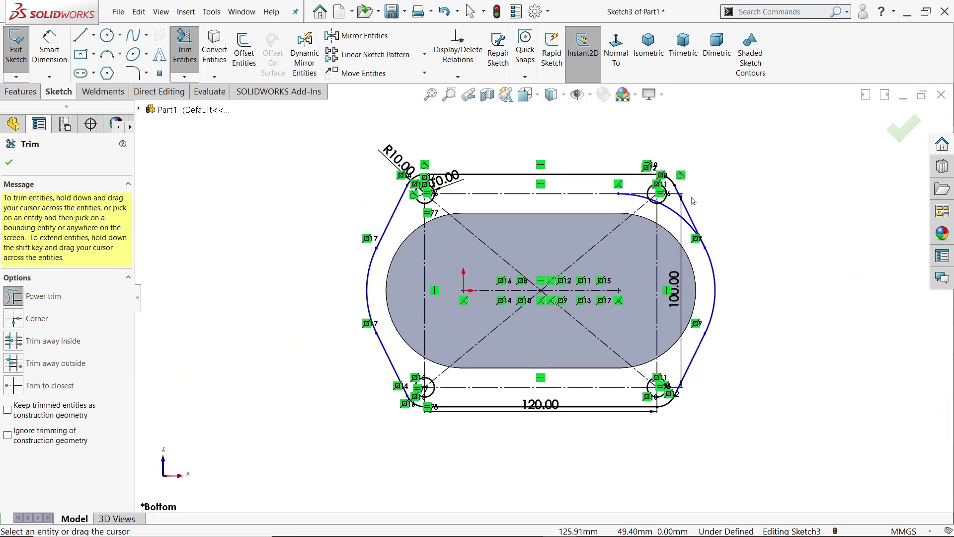
scroll(686, 258, "down", 6)
scroll(589, 202, "down", 6)
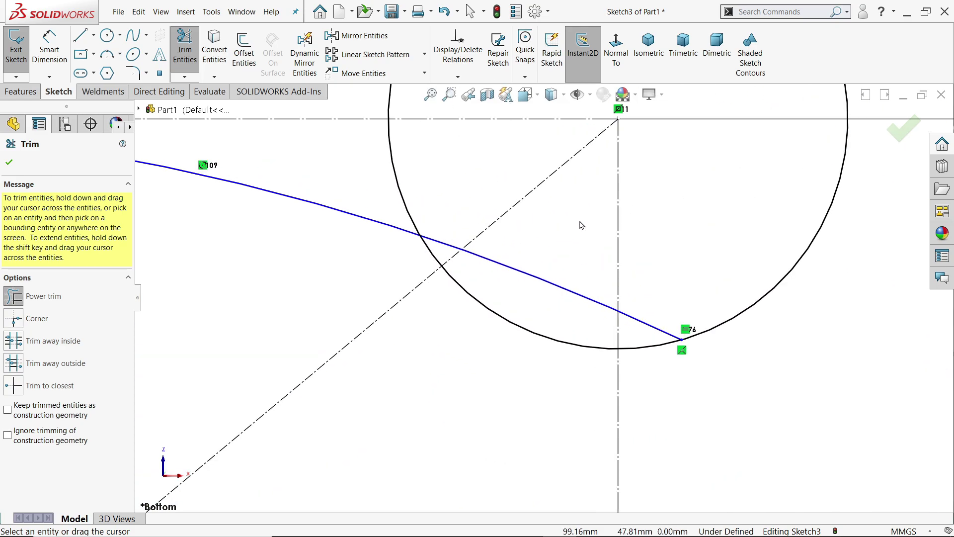
left_click_drag(547, 299, 370, 273)
left_click_drag(360, 197, 377, 249)
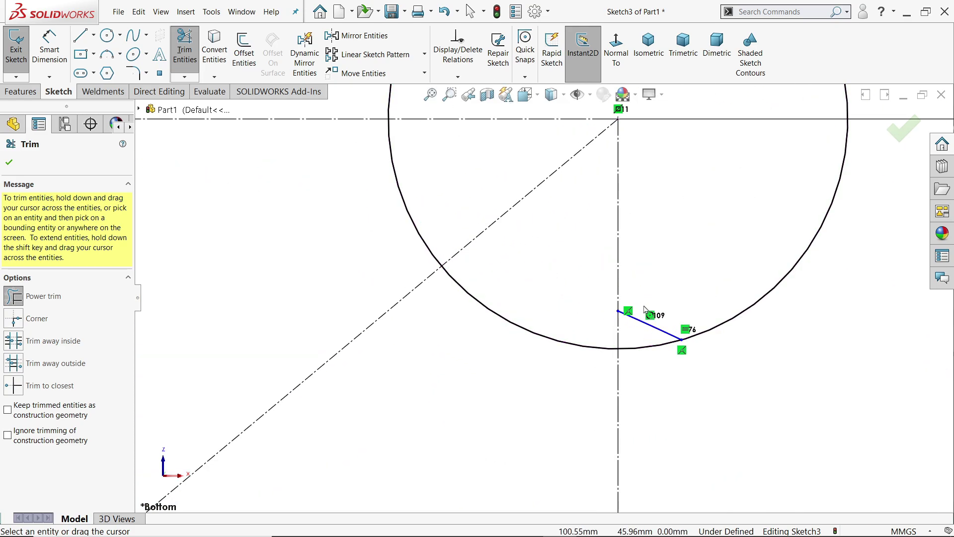
scroll(641, 332, "up", 6)
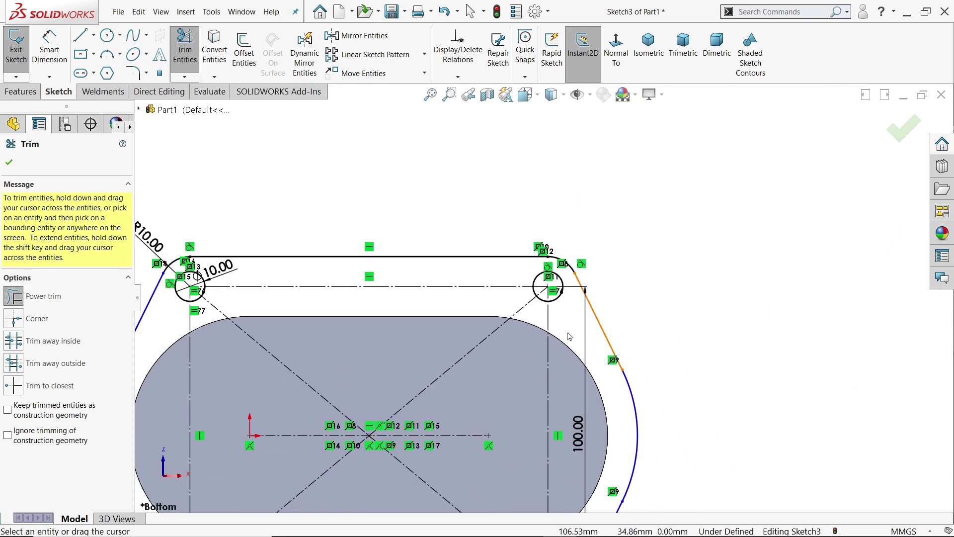
scroll(419, 321, "up", 3)
scroll(445, 363, "down", 1)
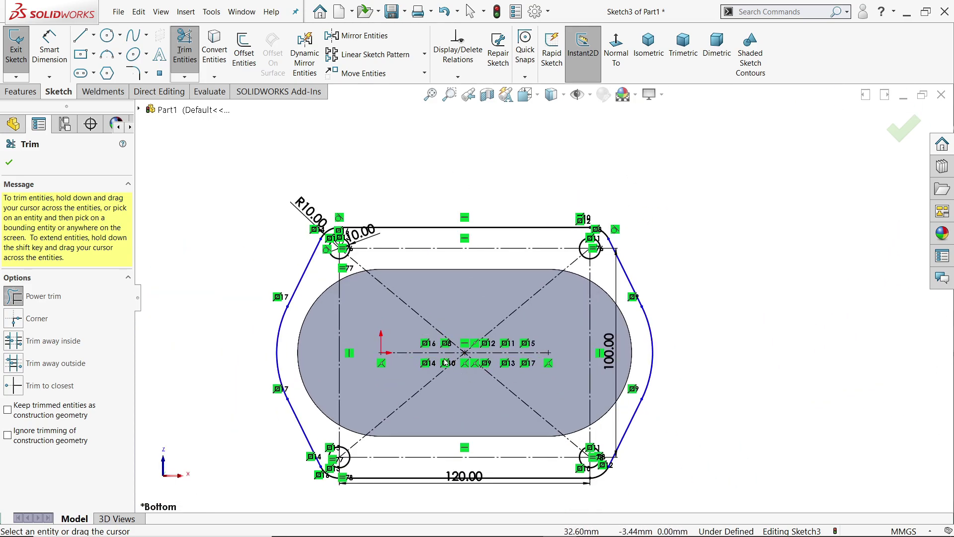
left_click(7, 164)
- Make the flange's upper-right slanted line tangent to the right end arc at their shared point
scroll(624, 239, "down", 4)
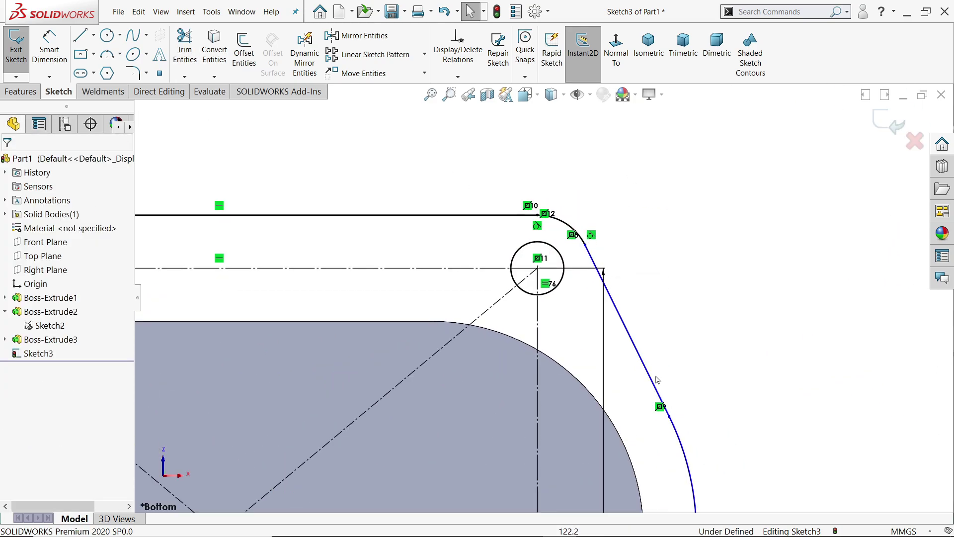
scroll(669, 419, "down", 5)
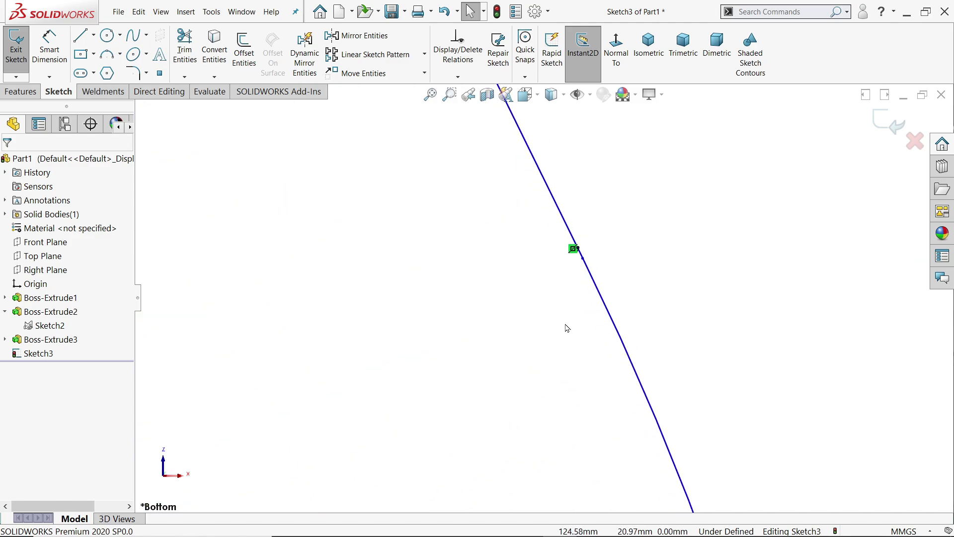
left_click(583, 259)
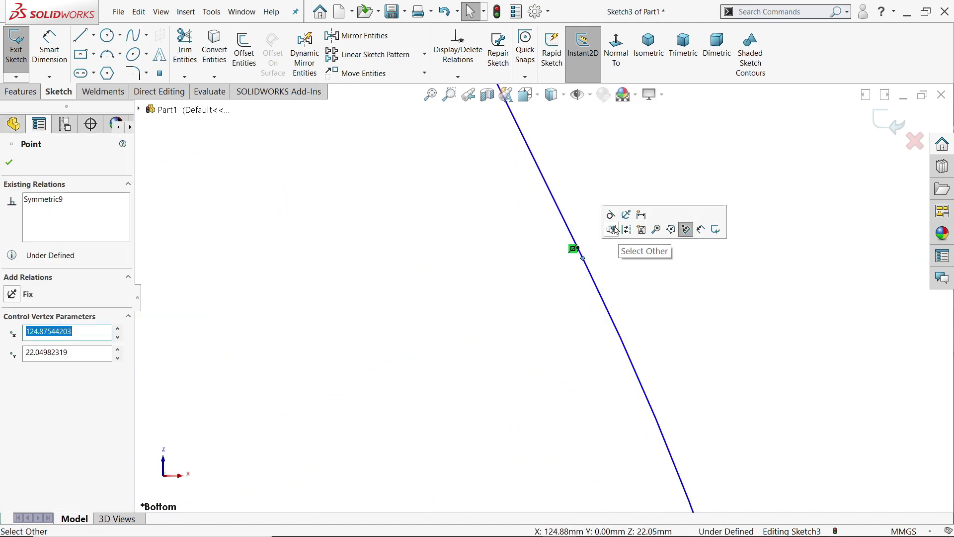
scroll(599, 294, "up", 3)
scroll(599, 294, "up", 4)
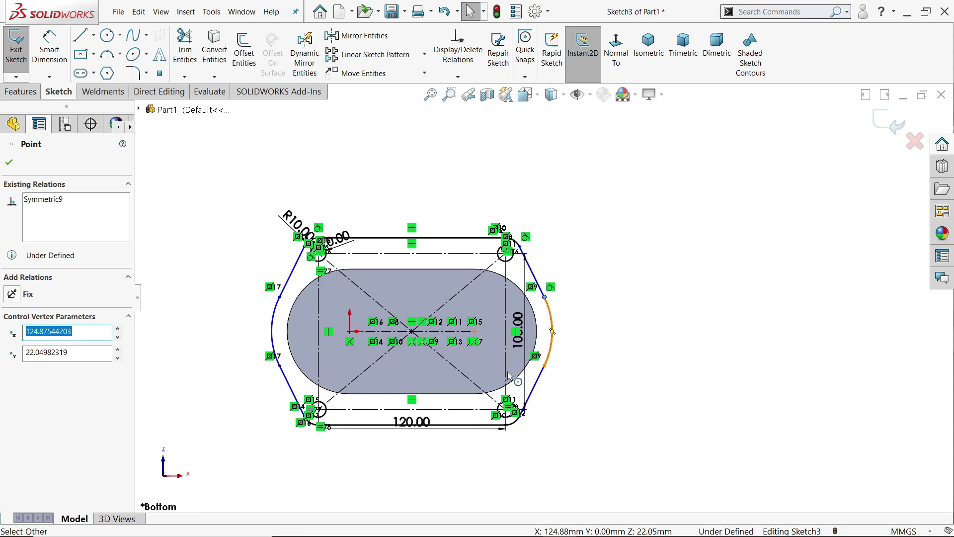
scroll(614, 352, "down", 2)
scroll(580, 321, "up", 4)
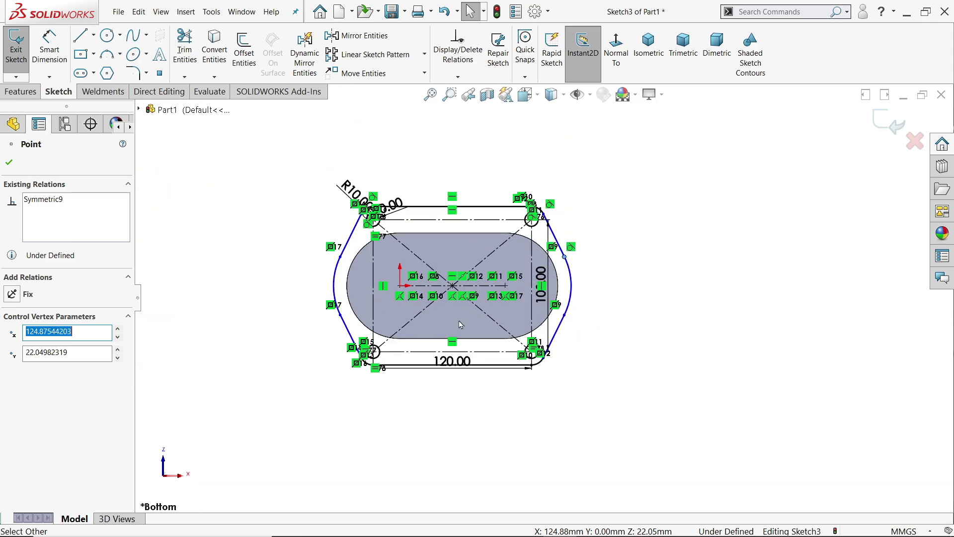
scroll(580, 321, "down", 1)
- Dimension the flange outline's right and left end arcs with a radius of 50 mm each
left_click(49, 47)
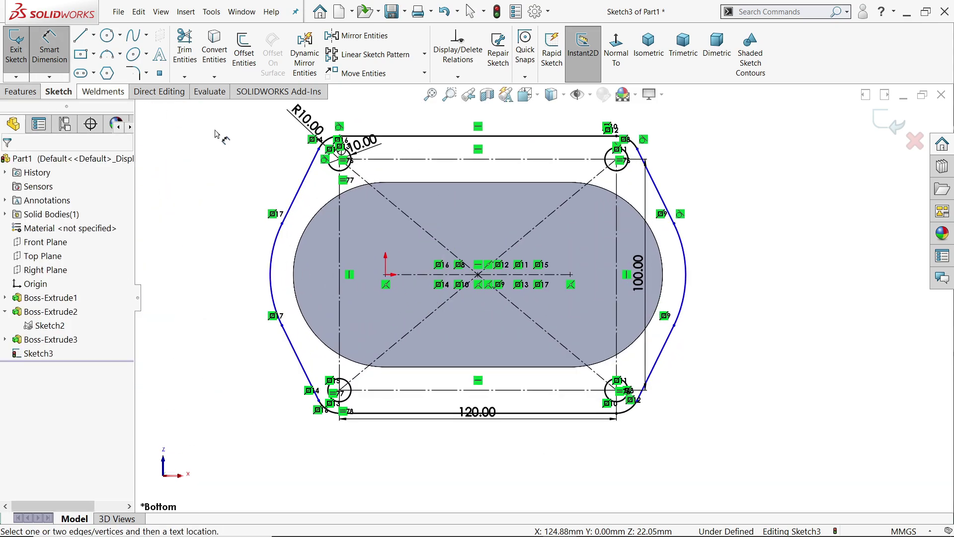
left_click(685, 271)
left_click(707, 241)
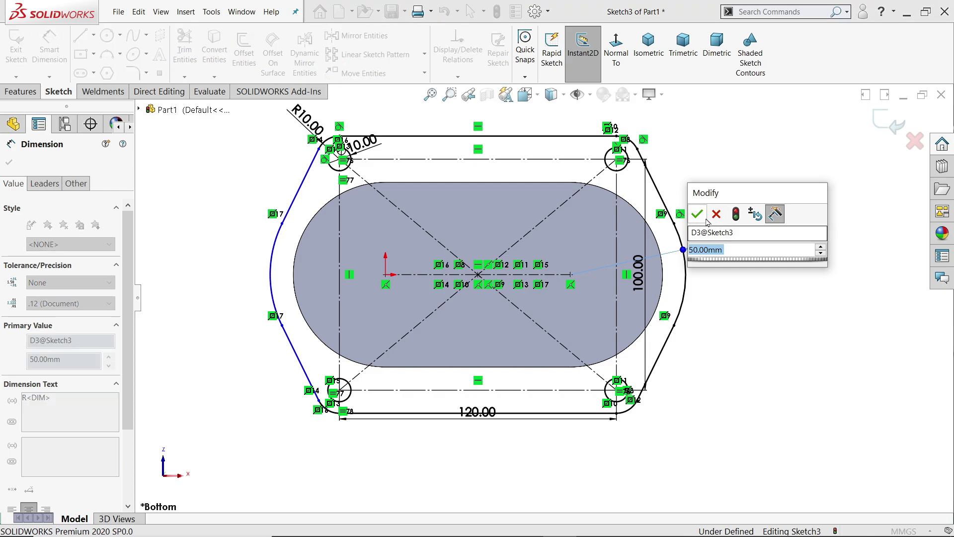
left_click(697, 213)
left_click(274, 264)
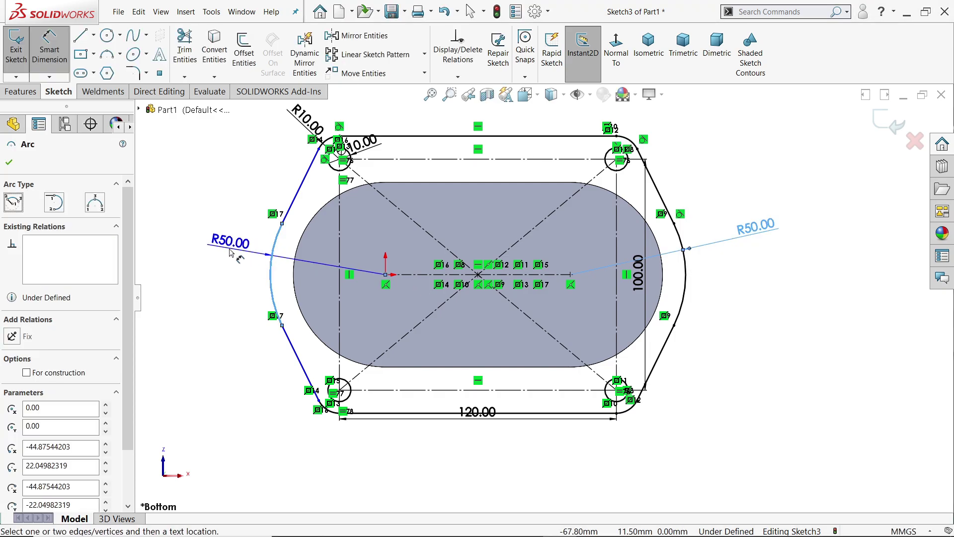
left_click(198, 244)
left_click(168, 229)
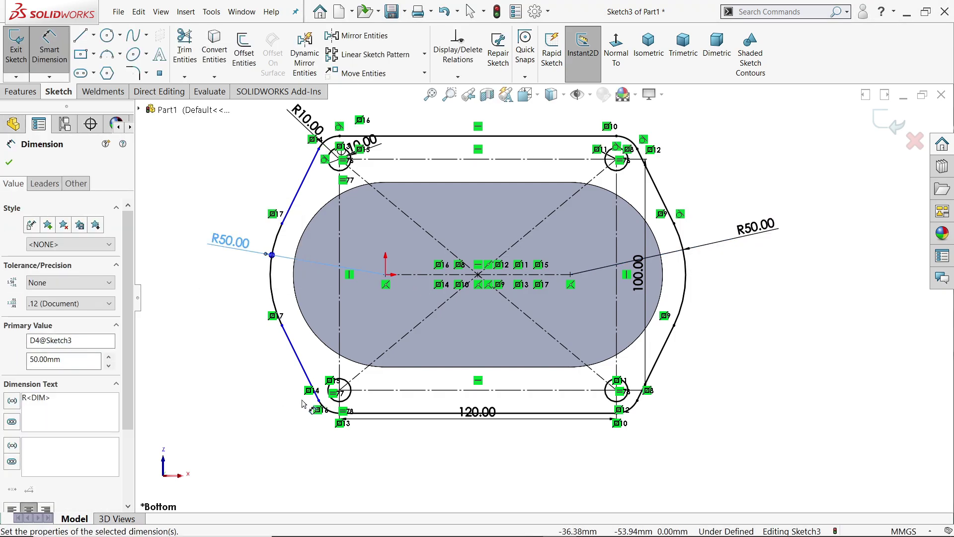
key("Escape")
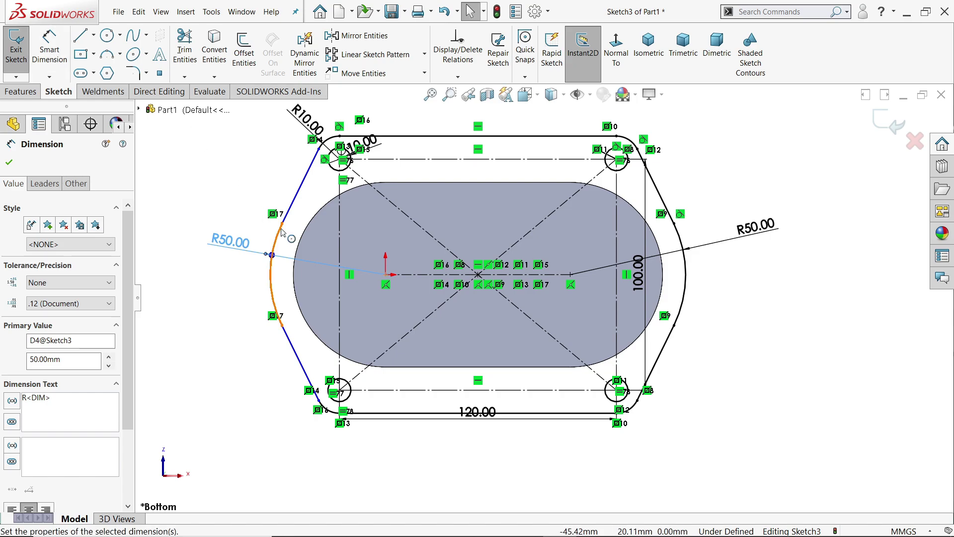
- Make the flange's upper-left slanted line tangent to the left end arc at their shared point
left_click(281, 225)
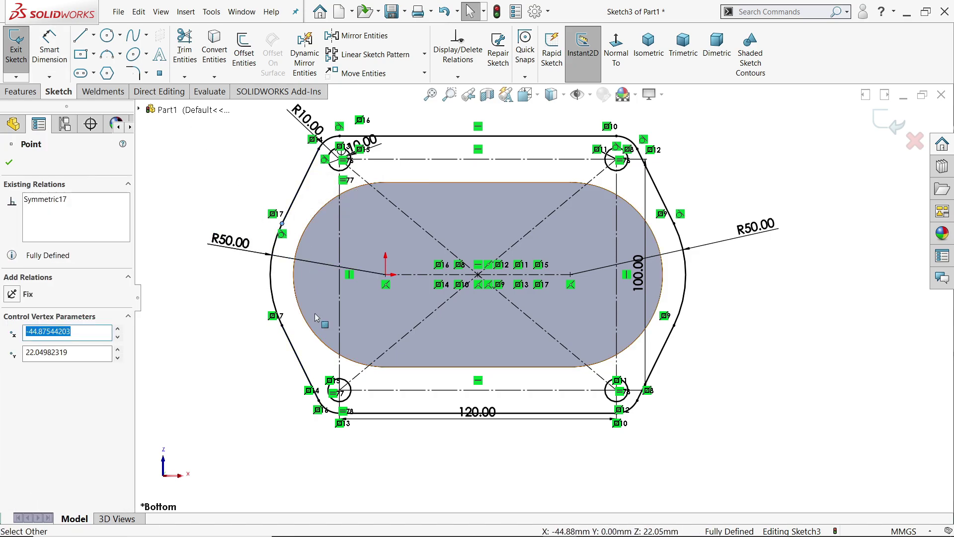
left_click(257, 386)
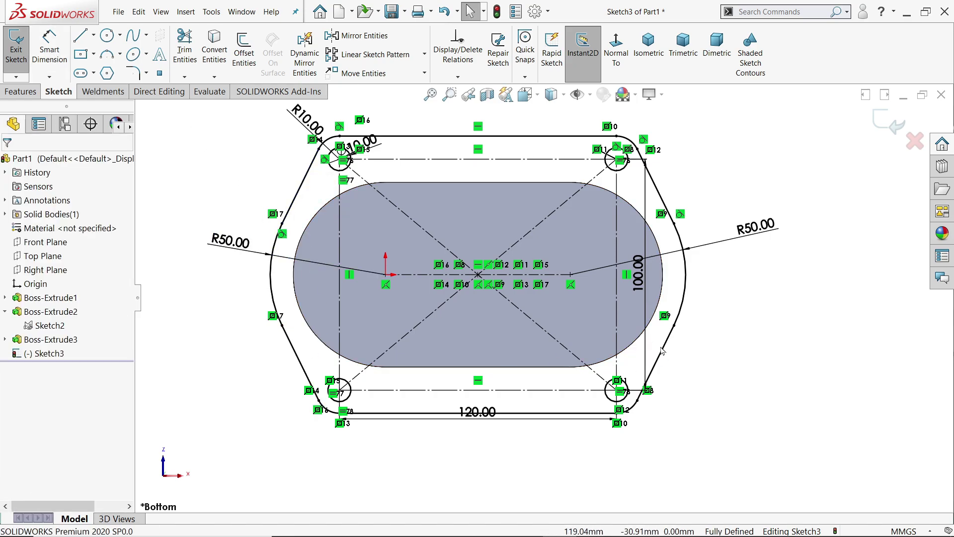
- Extrude the flange sketch 10 mm blind away from the housing body, merged with the existing solid
left_click(20, 92)
left_click(22, 49)
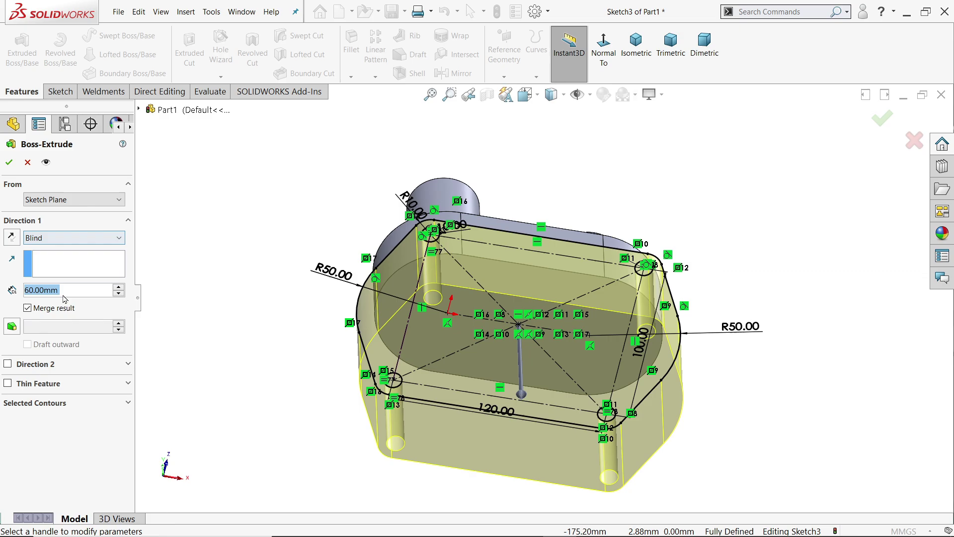
type("10")
middle_click_drag(316, 198, 215, 232)
scroll(421, 318, "down", 2)
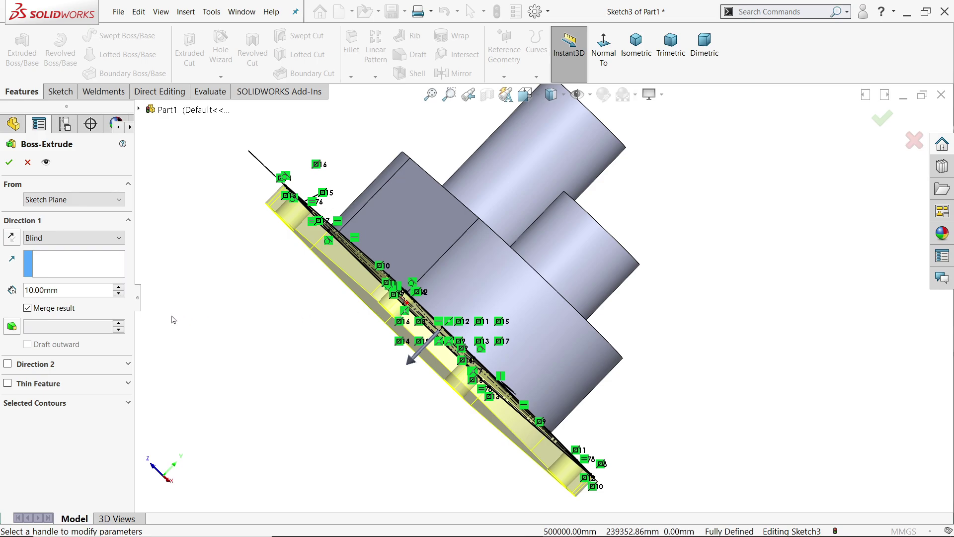
left_click(13, 160)
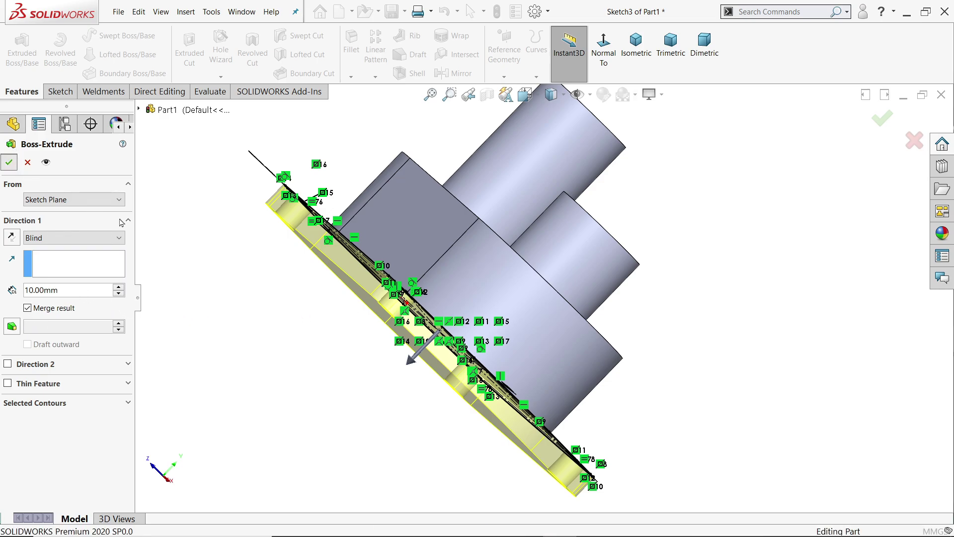
- On the flange's outer face, sketch a horizontal straight slot starting at the origin, about 81 mm between arc centres
scroll(478, 380, "up", 3)
middle_click_drag(478, 371, 552, 245)
left_click(547, 251)
left_click(591, 224)
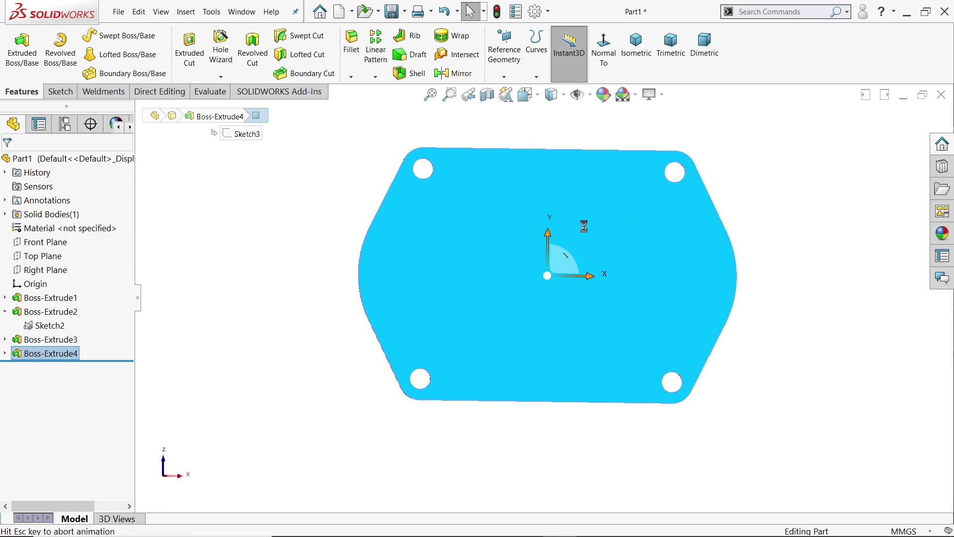
left_click(95, 73)
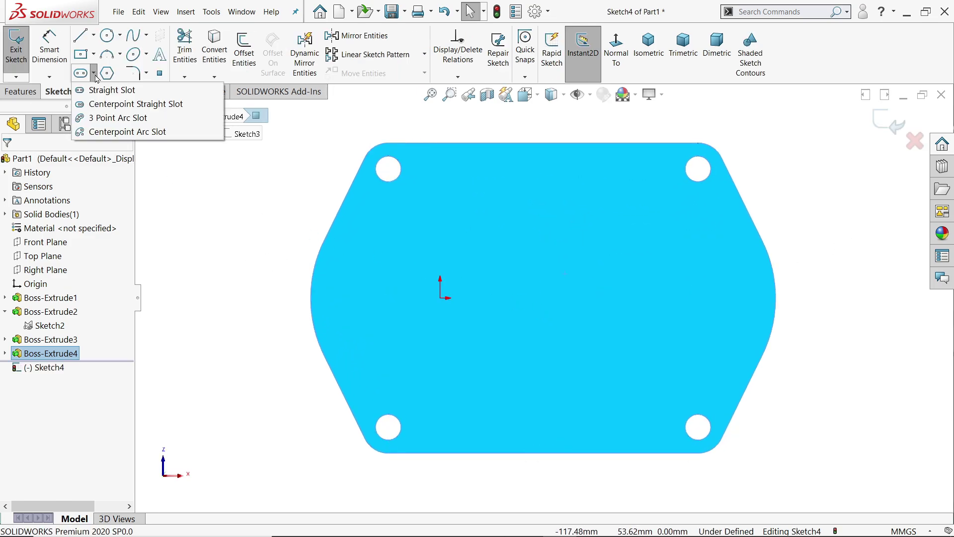
left_click(107, 87)
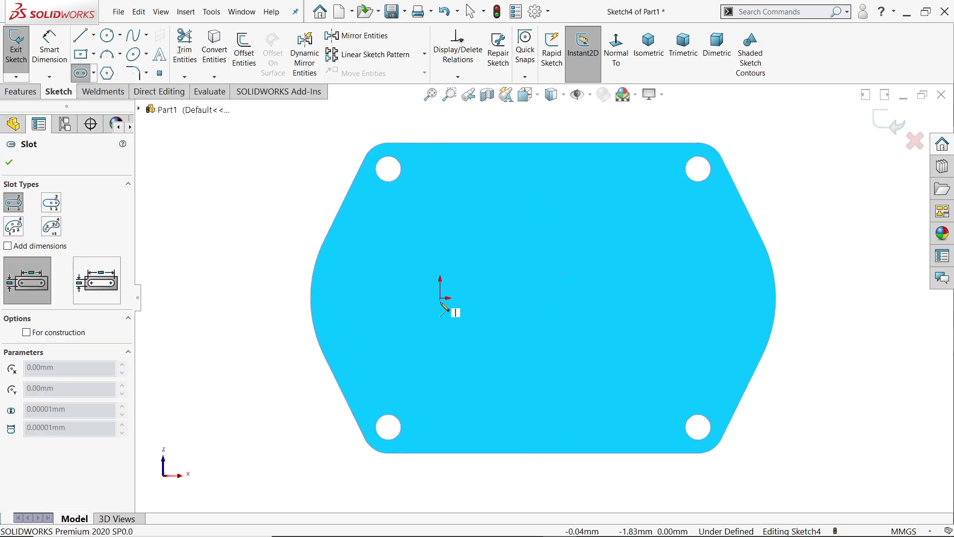
left_click(440, 298)
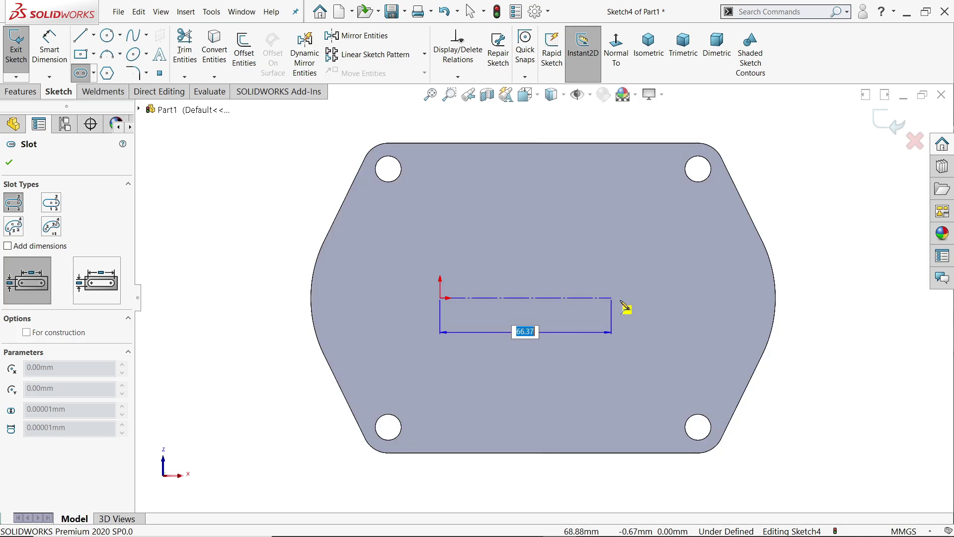
left_click(649, 298)
left_click(724, 298)
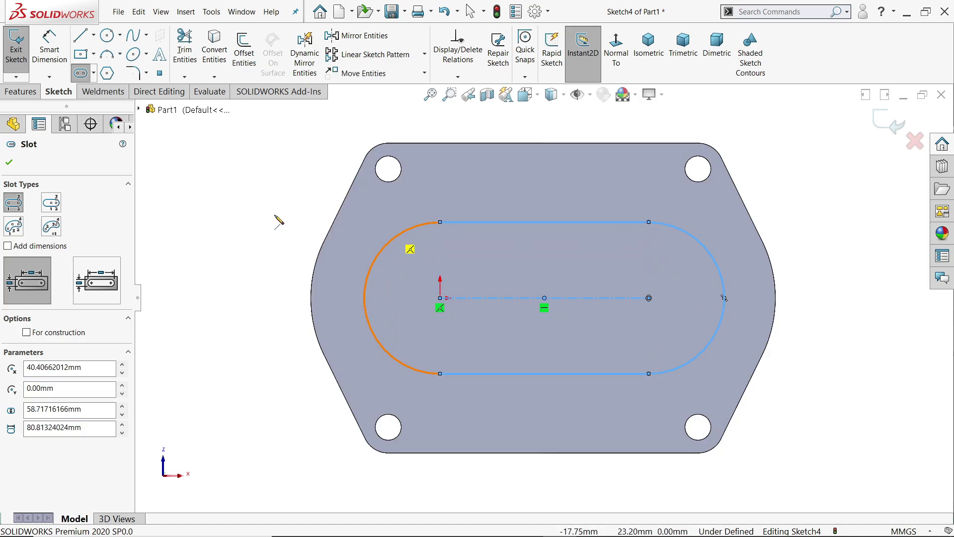
- Dimension the slot with 80 mm between its arc centres and a 30 mm end radius
left_click(51, 49)
left_click(565, 303)
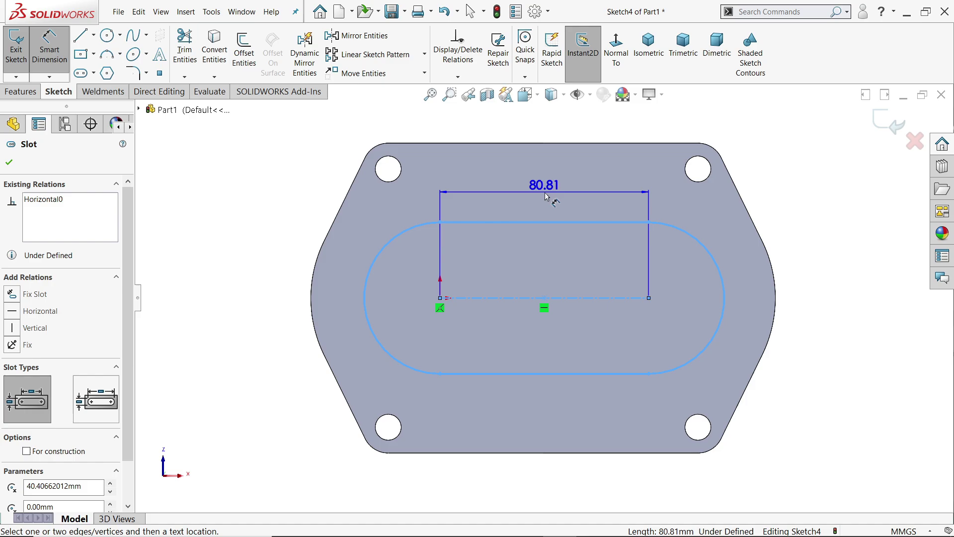
left_click(551, 201)
type("80")
key("Return")
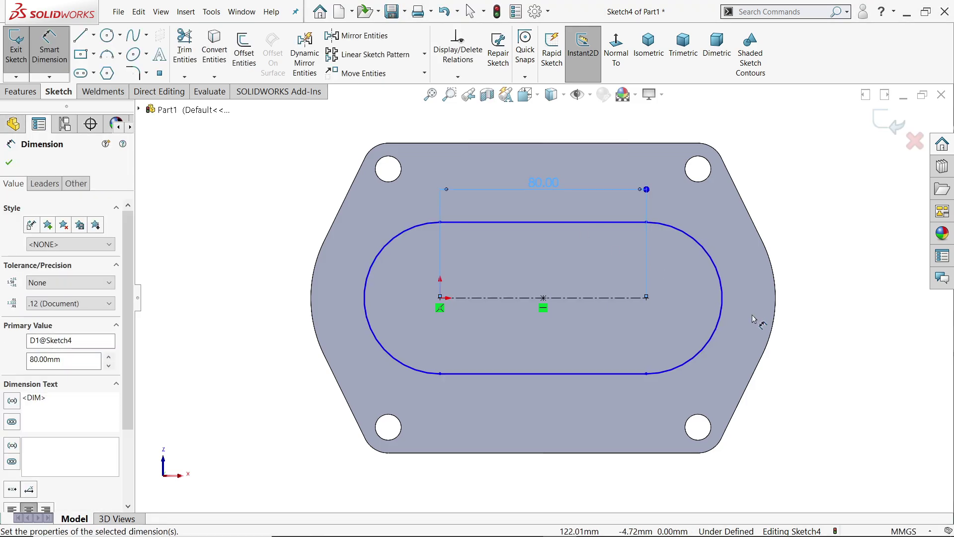
left_click(720, 320)
left_click(716, 380)
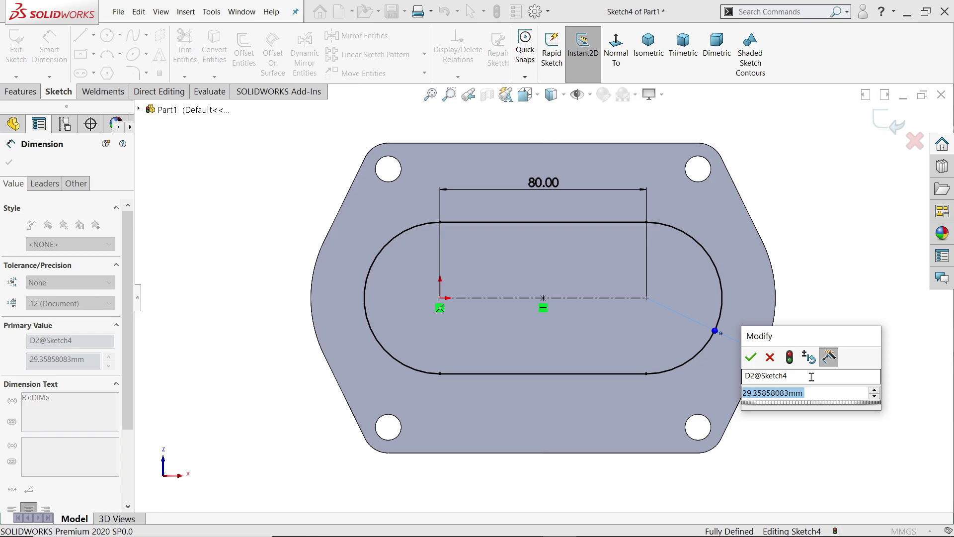
type("30")
key("Return")
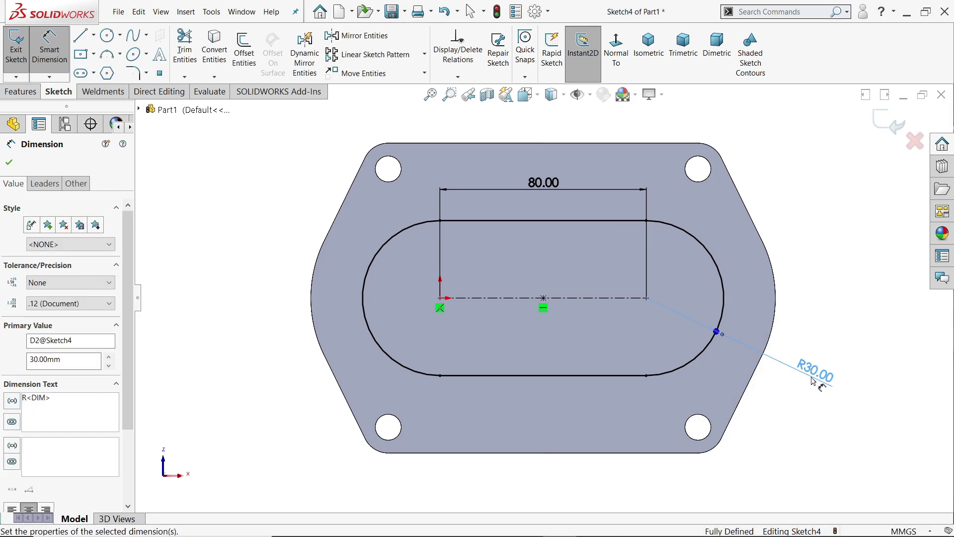
- Cut the slot sketch 40 mm blind into the housing with Extruded Cut to form the cavity
left_click(21, 92)
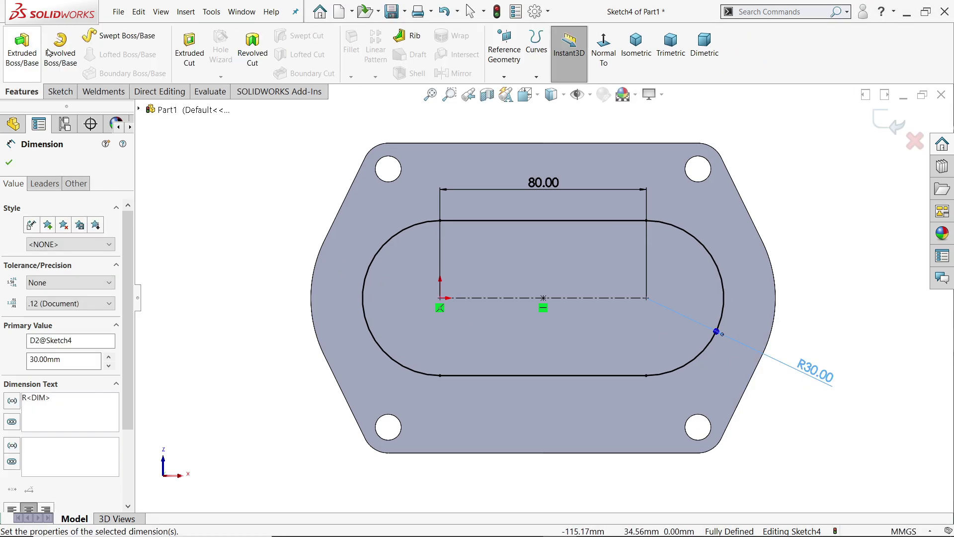
left_click(188, 50)
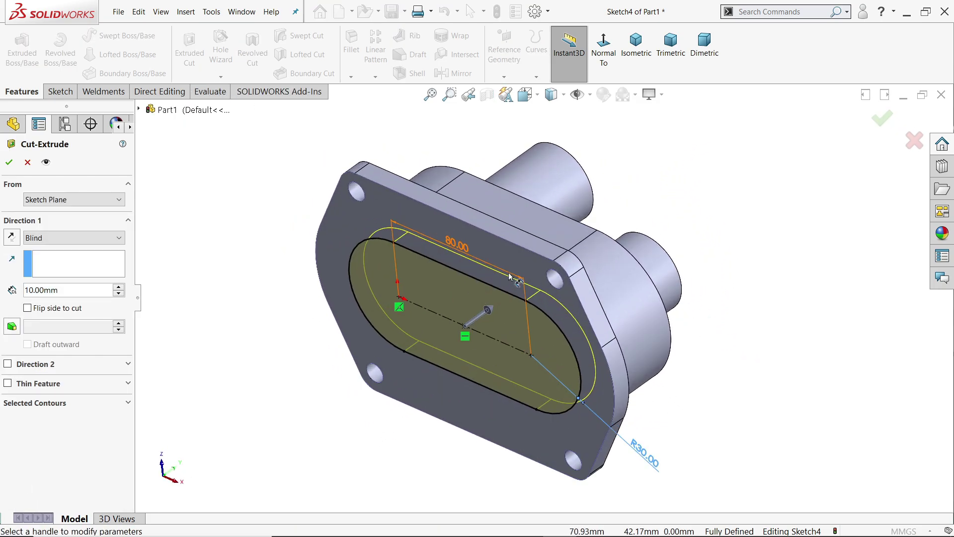
left_click(119, 288)
left_click(118, 288)
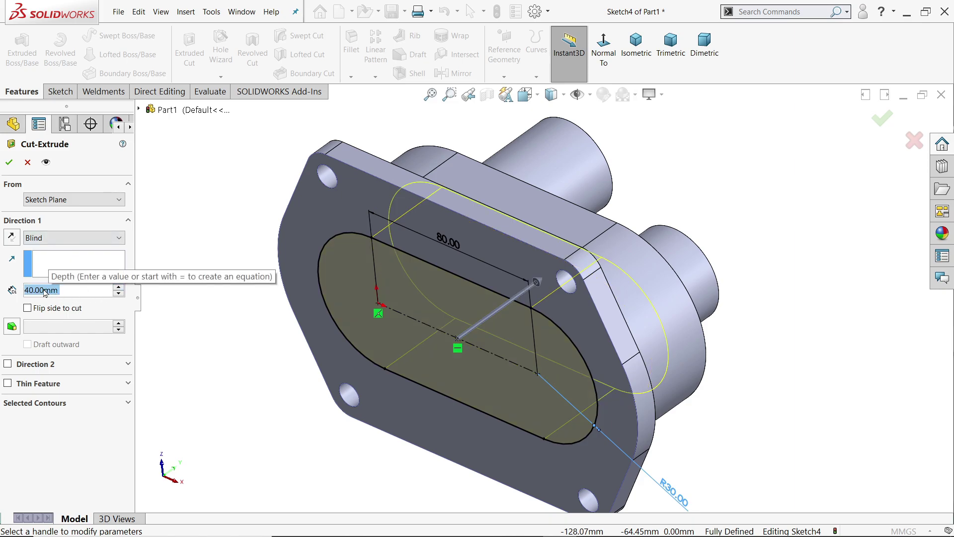
left_click(8, 162)
scroll(677, 285, "up", 2)
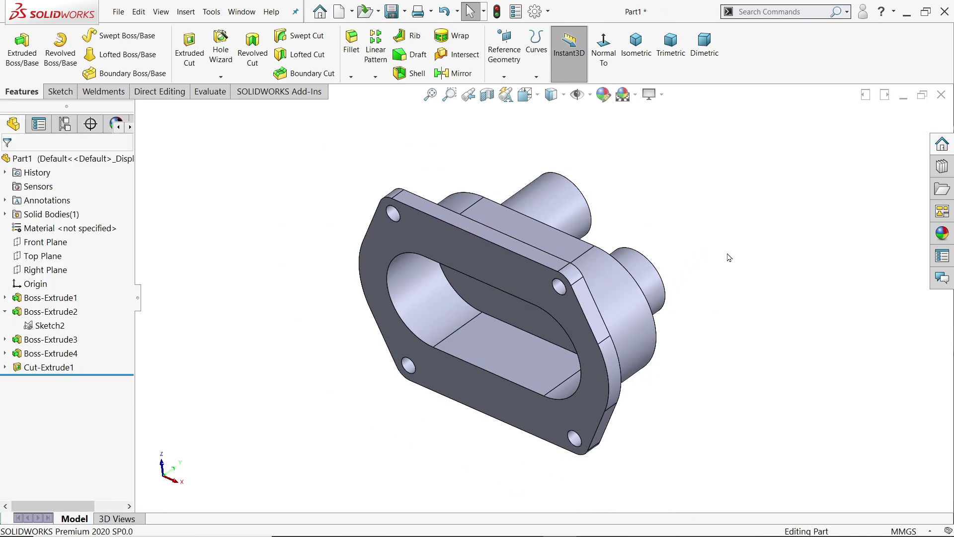
- Inspect the housing's interior with a section view through the Front Plane
middle_click_drag(729, 258, 672, 407)
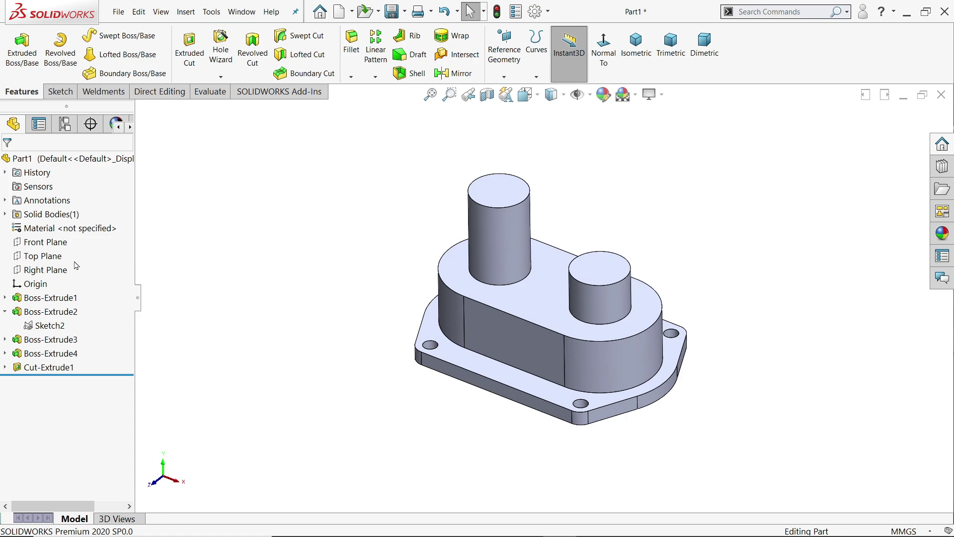
left_click(41, 242)
left_click(487, 94)
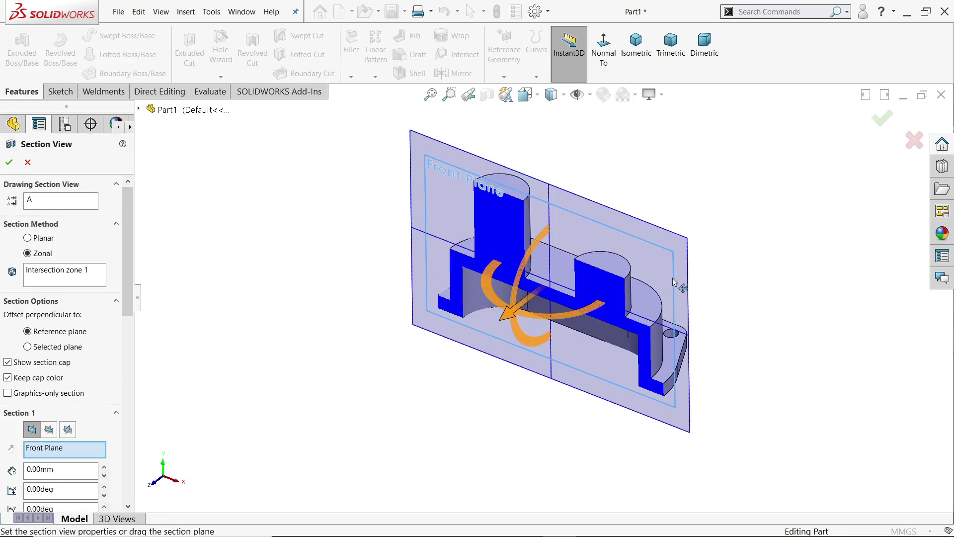
left_click(10, 163)
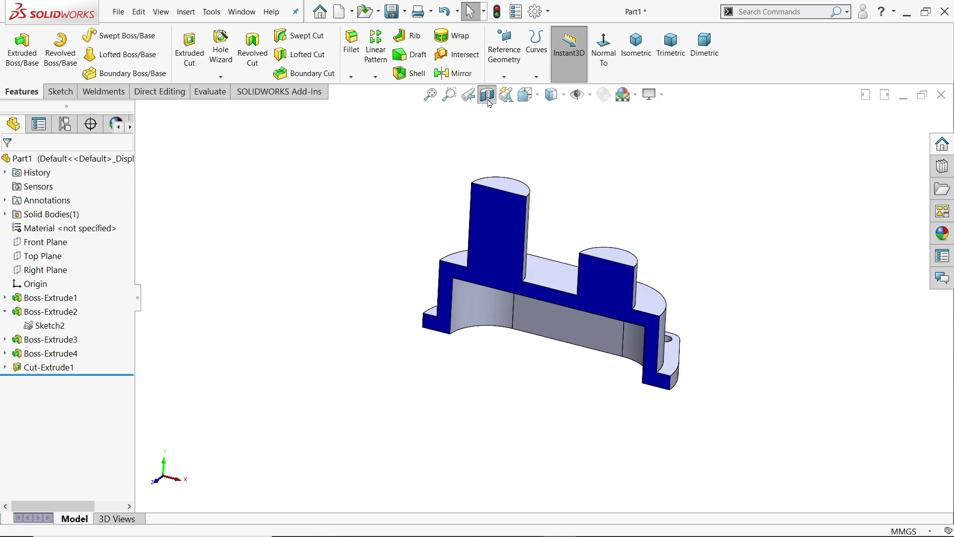
- Switch to the Solidworks Exercise 152 drawing in Photos and examine the two boss bores in Section A-A and the top view
key("alt+Tab")
left_click_drag(348, 415, 398, 358)
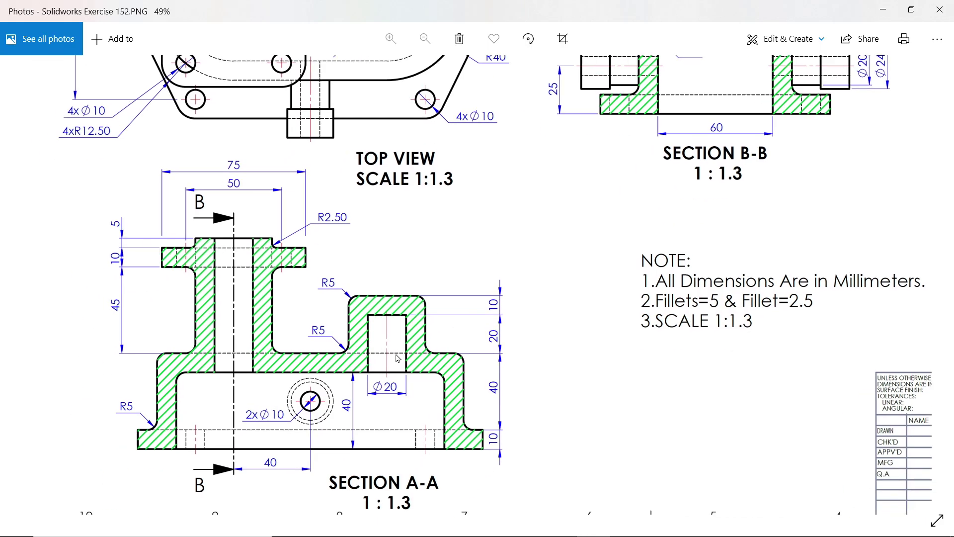
scroll(361, 374, "up", 3)
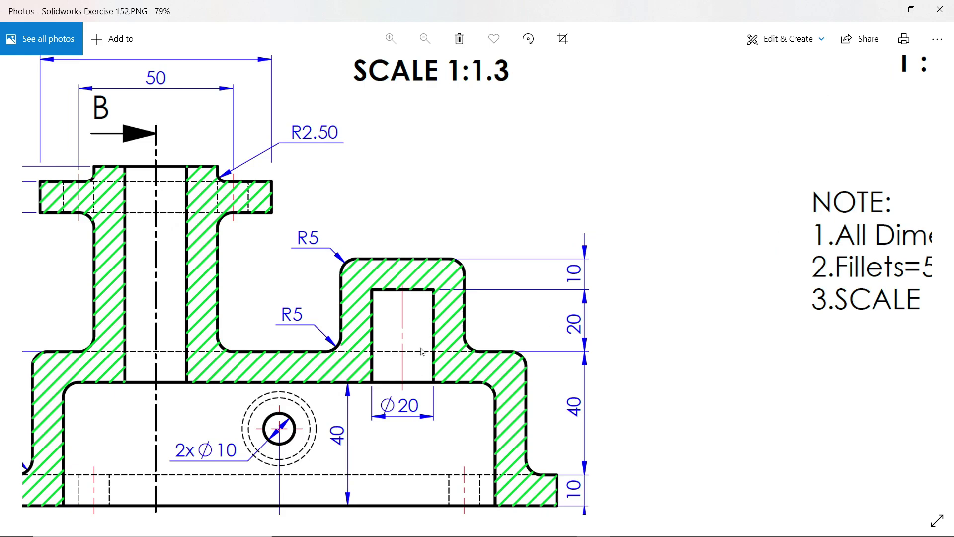
left_click_drag(436, 375, 531, 369)
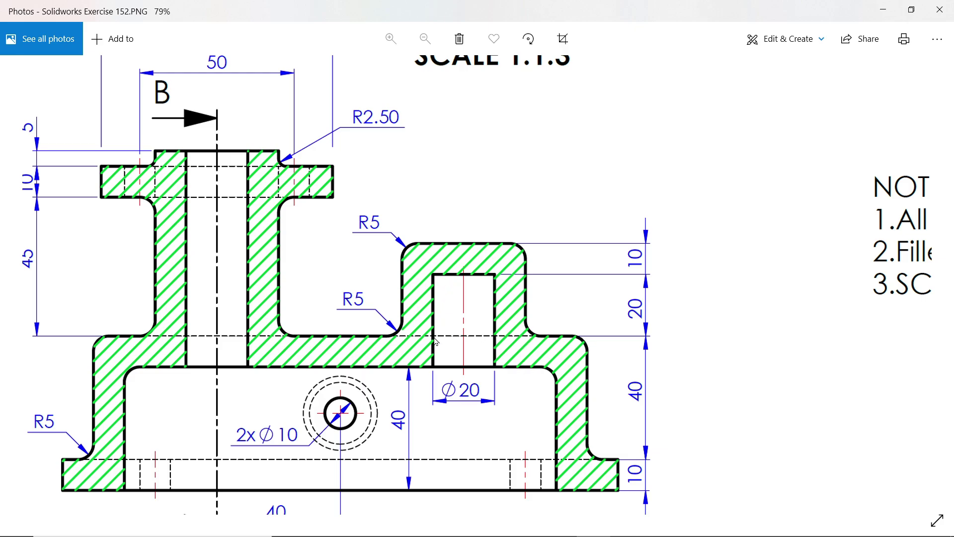
left_click_drag(422, 273, 541, 315)
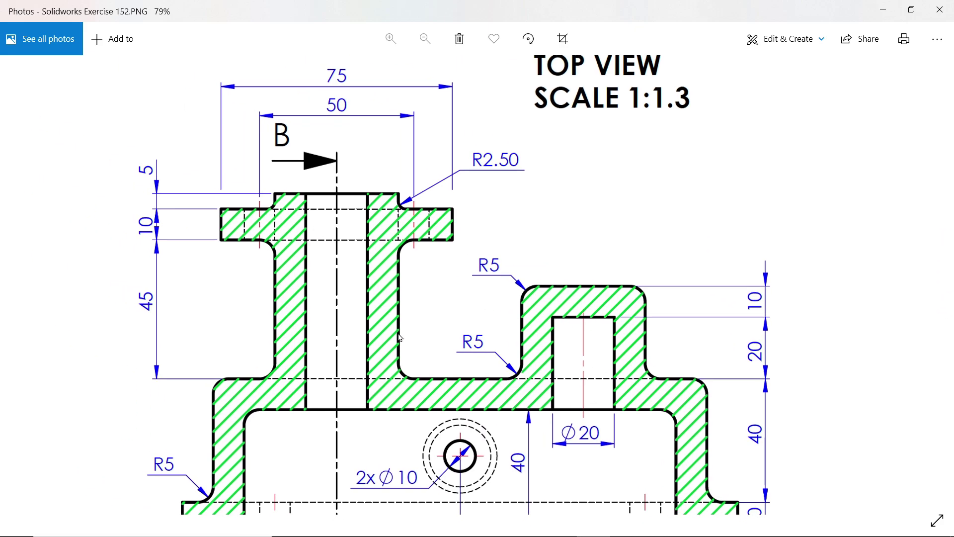
left_click_drag(369, 124, 377, 360)
left_click_drag(380, 192, 409, 393)
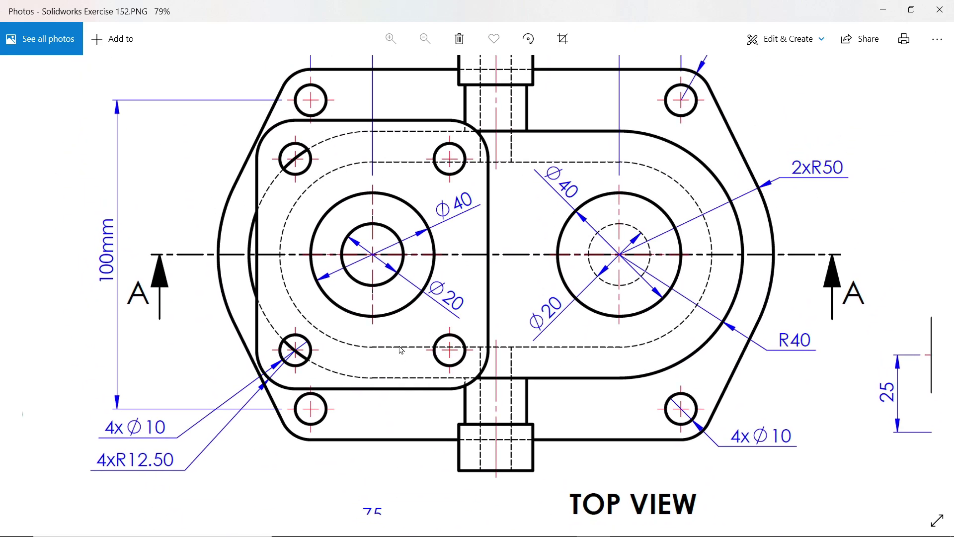
scroll(402, 350, "down", 2)
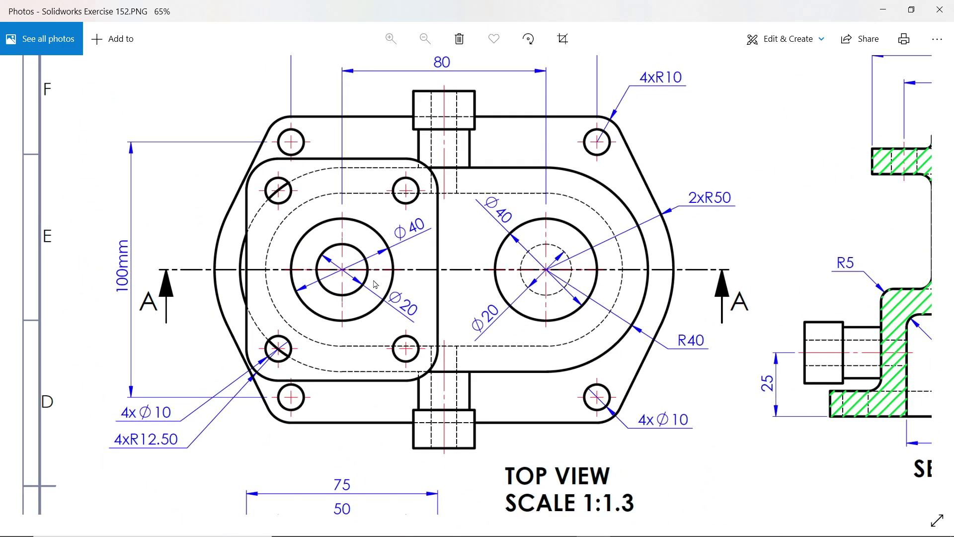
scroll(375, 284, "down", 1)
- Examine the upper flange's outline, hole spacing and corner radii across the top view, Section A-A and Section B-B
left_click_drag(372, 330, 373, 225)
mouse_move(286, 368)
left_mouse_down()
mouse_move(292, 276)
mouse_move(270, 290)
left_mouse_up()
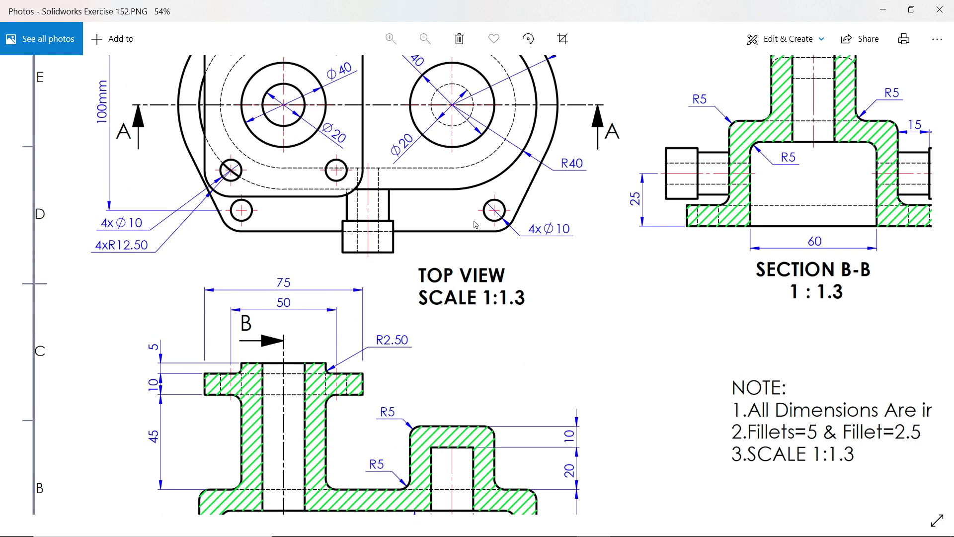
left_click_drag(568, 209, 573, 393)
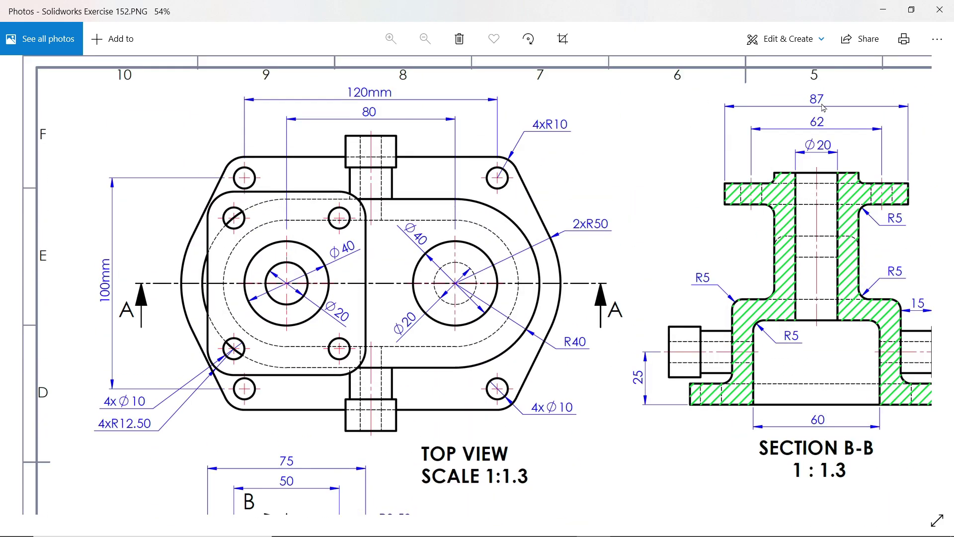
left_click_drag(465, 289, 448, 156)
left_click_drag(278, 409, 273, 356)
scroll(140, 387, "up", 2)
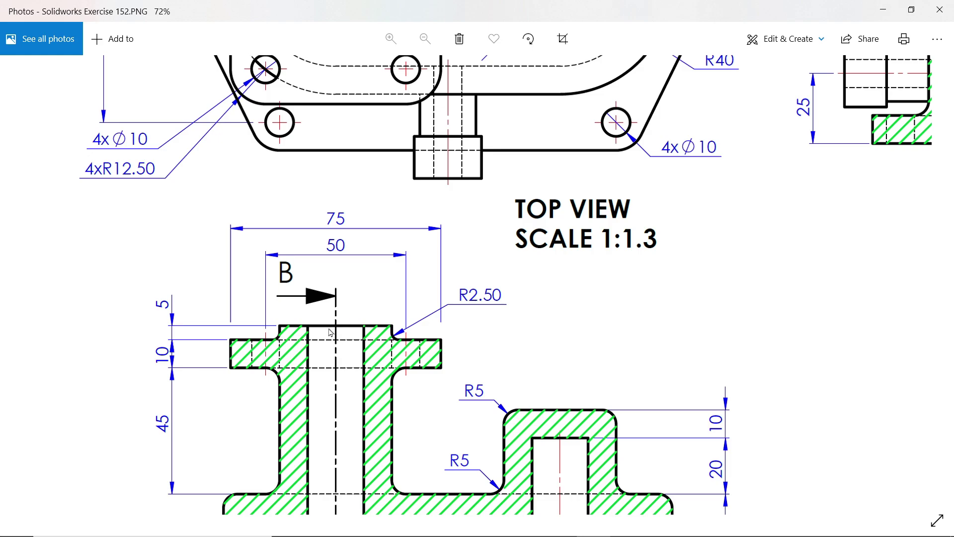
left_click_drag(400, 225, 408, 424)
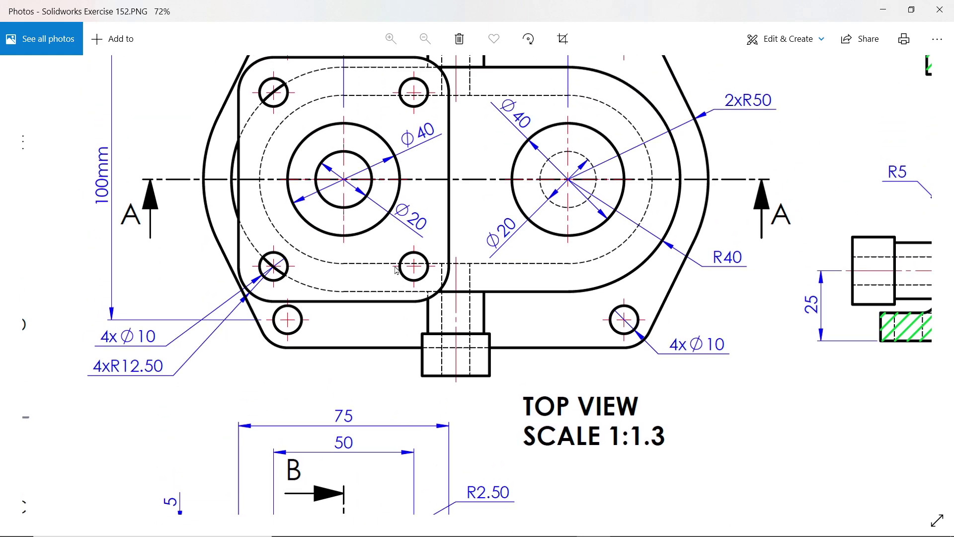
left_click_drag(346, 422, 353, 323)
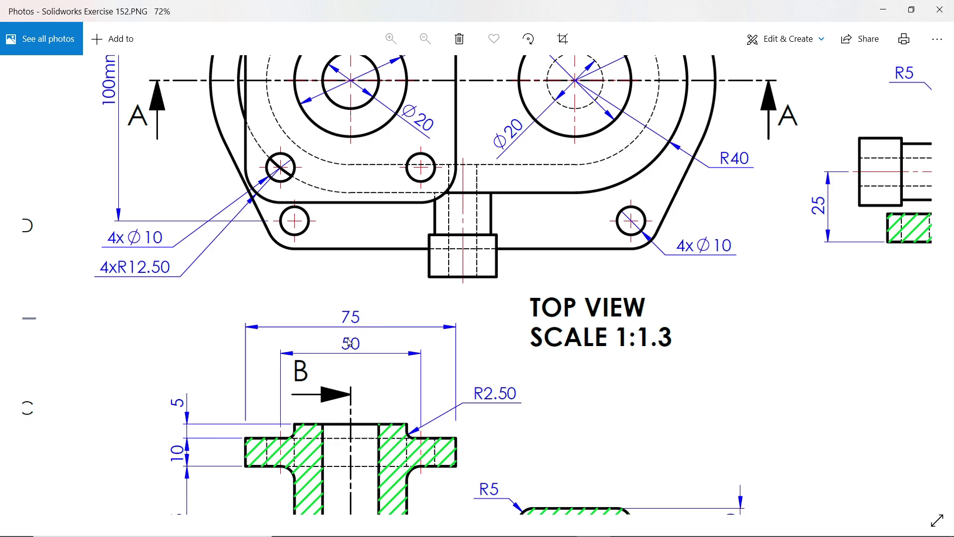
mouse_move(552, 238)
left_mouse_down()
mouse_move(438, 306)
mouse_move(437, 484)
left_mouse_up()
left_click_drag(669, 275, 428, 318)
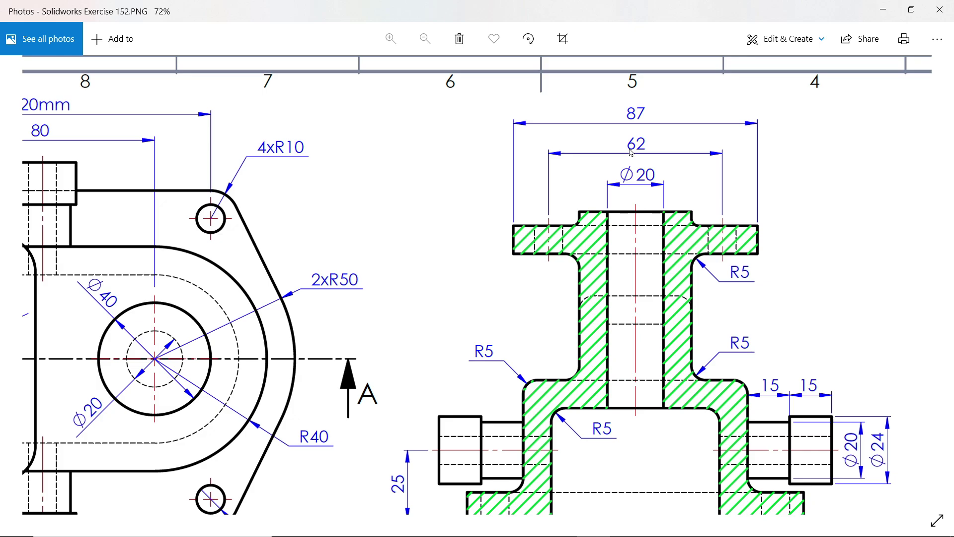
left_click_drag(435, 228, 709, 188)
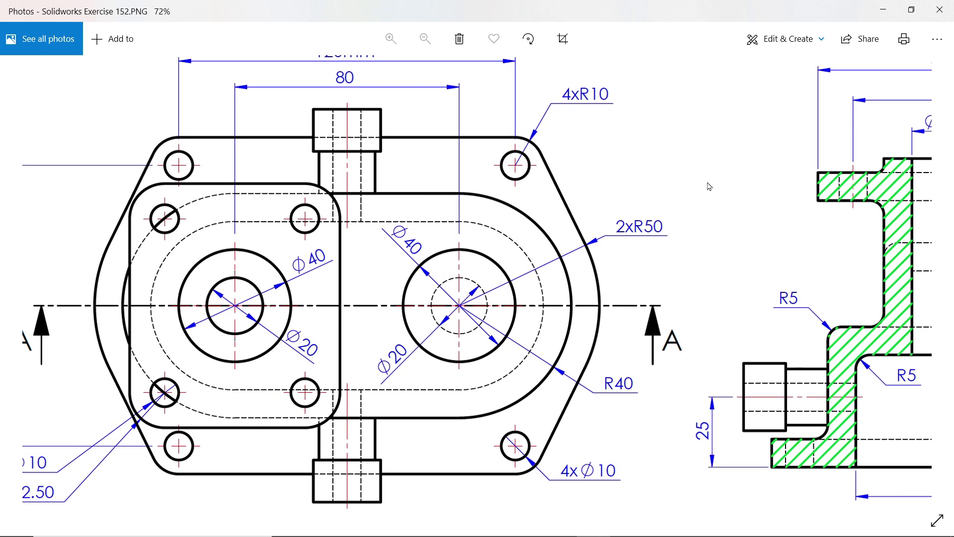
mouse_move(363, 301)
left_mouse_down()
mouse_move(445, 222)
mouse_move(512, 211)
left_mouse_up()
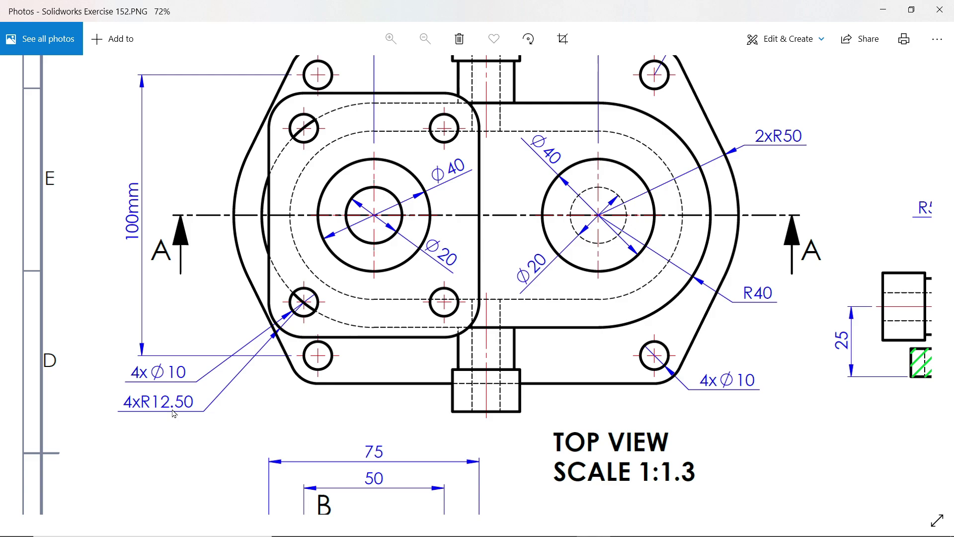
- Return to SOLIDWORKS and sketch a 20 mm diameter circle centred on the origin on the cavity's floor
left_click(883, 10)
mouse_move(646, 198)
middle_mouse_down()
mouse_move(653, 113)
mouse_move(583, 333)
middle_mouse_up()
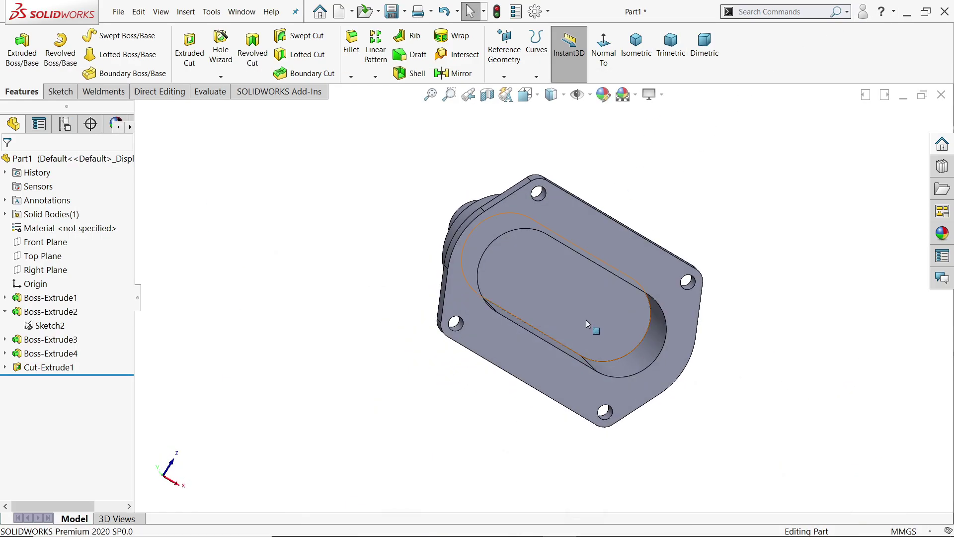
left_click(592, 326)
left_click(634, 288)
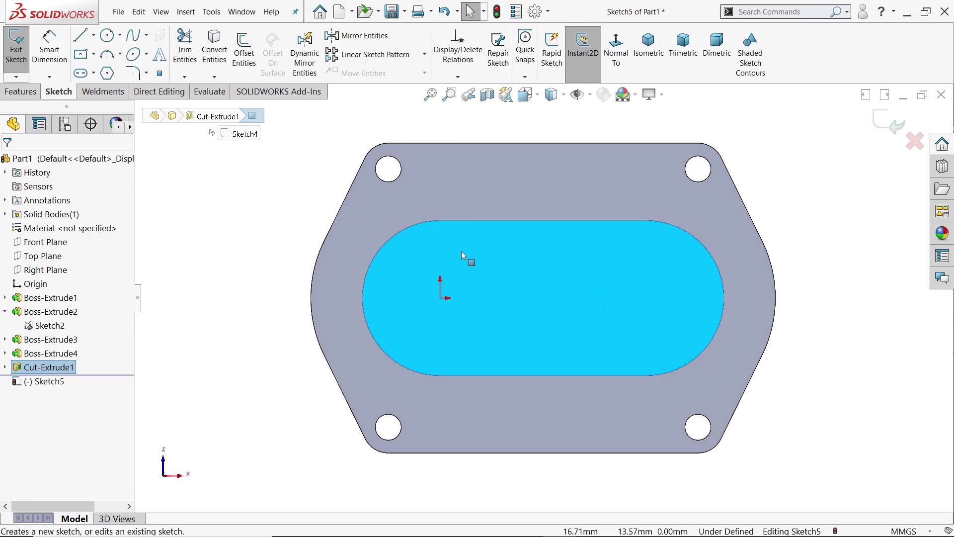
left_click(107, 35)
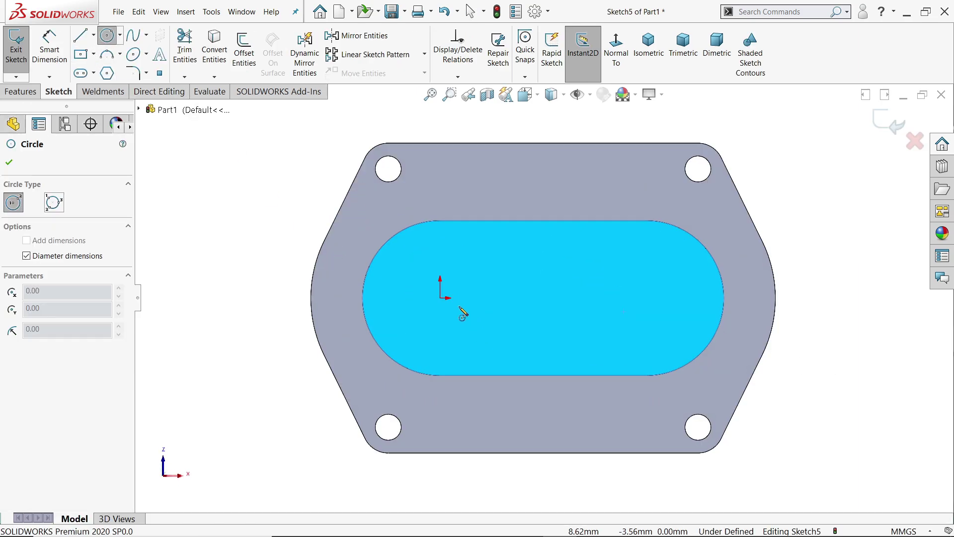
left_click(441, 298)
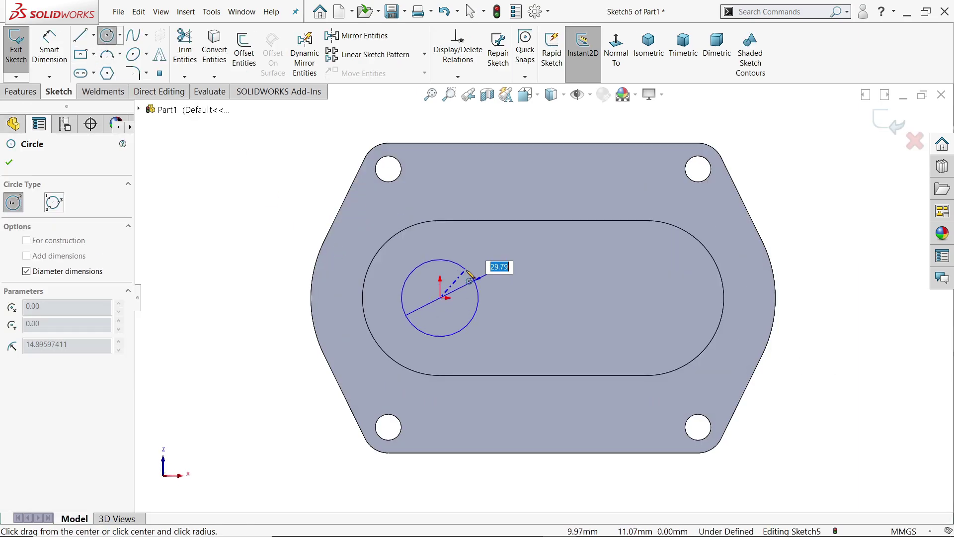
type("20")
key("Return")
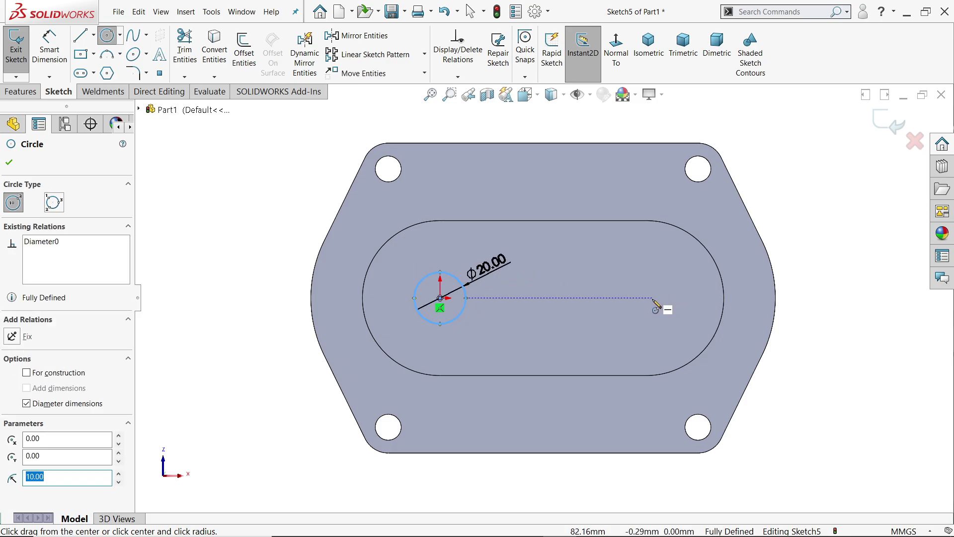
- Sketch a second 20 mm diameter circle level with the origin and set the distance between the two circle centres to 80 mm
left_click(652, 298)
key("Return")
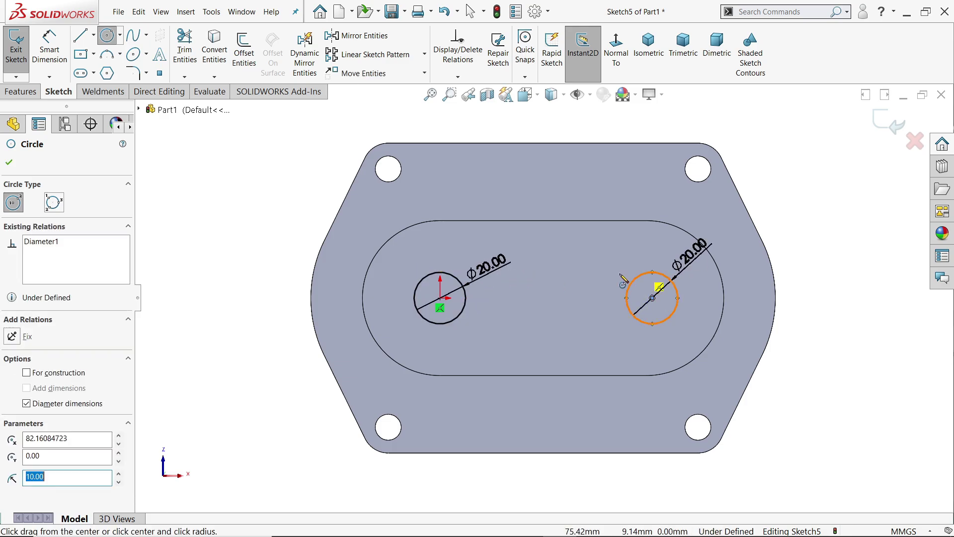
left_click(49, 58)
left_click(440, 298)
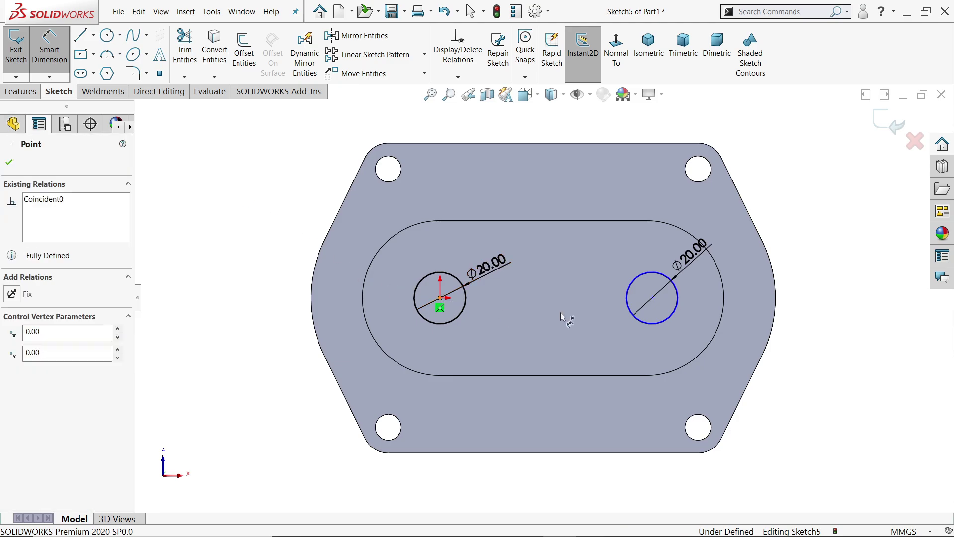
left_click(653, 299)
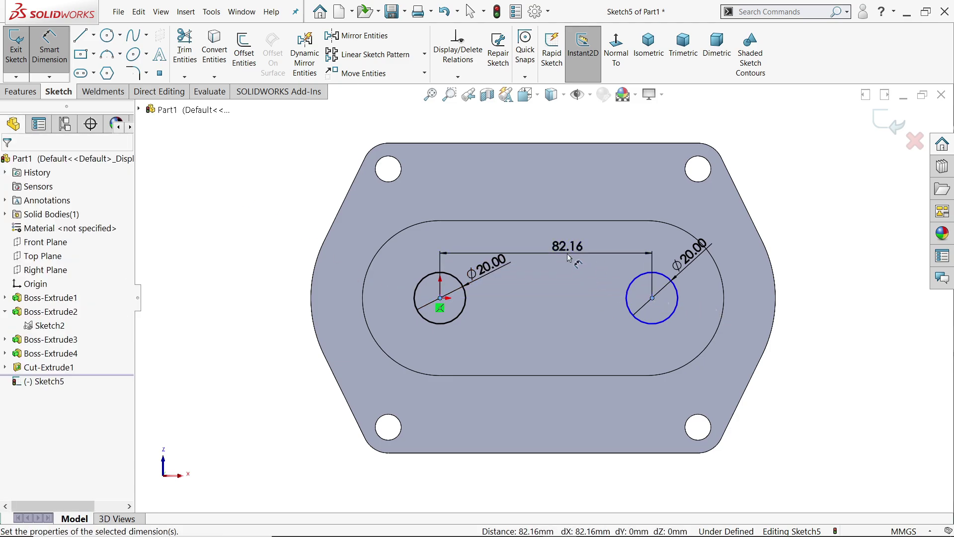
left_click(569, 254)
type("80")
key("Return")
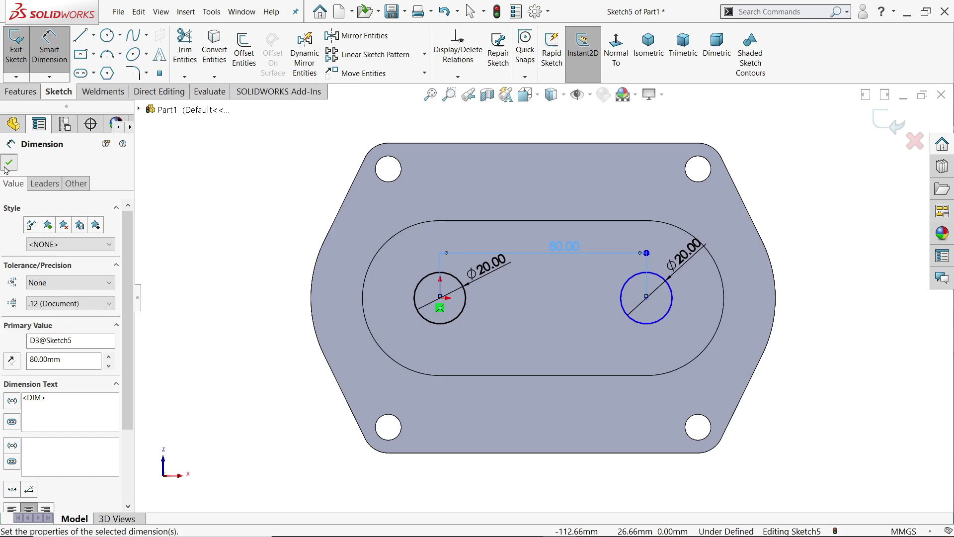
key("Escape")
- Add a horizontal relation between the centres of the two 20 mm circles
scroll(642, 301, "down", 2)
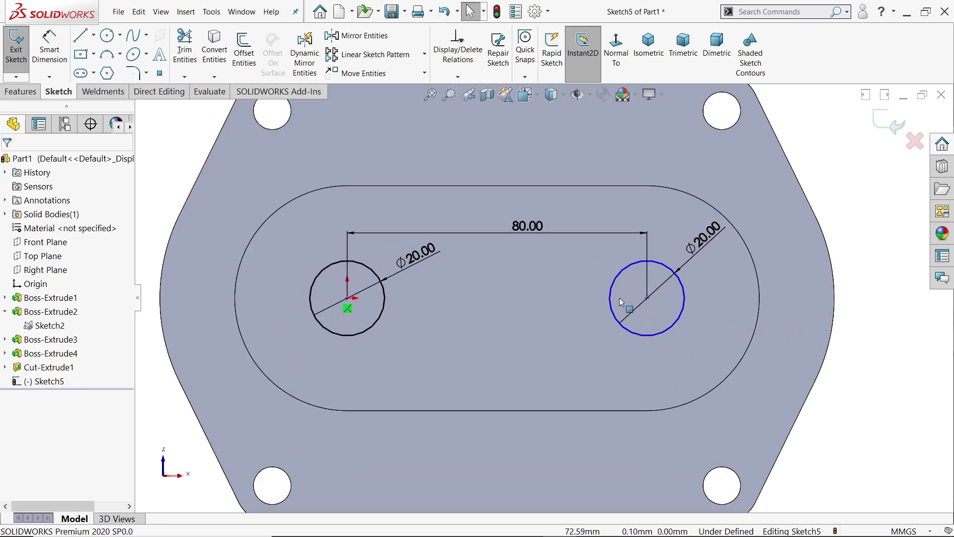
left_click(647, 298)
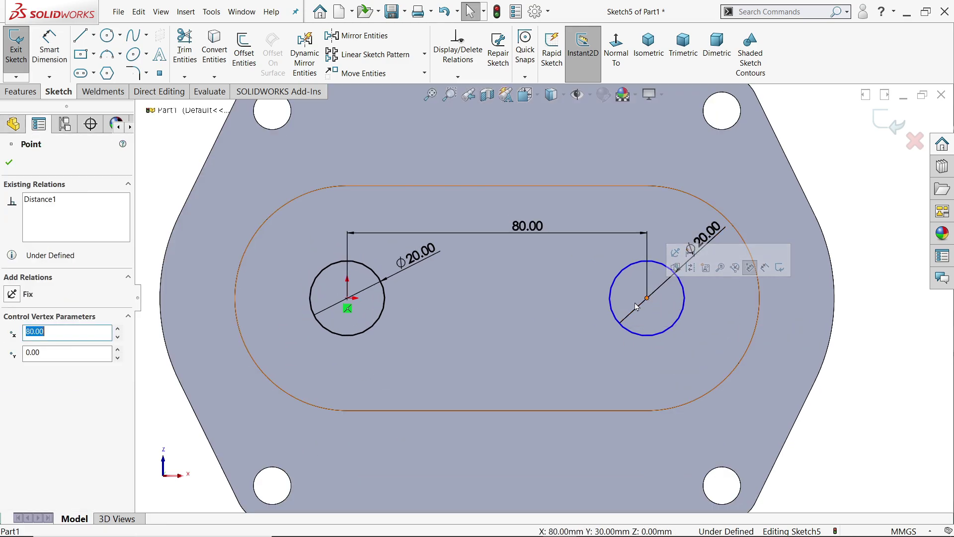
left_click(348, 299, "ctrl")
left_click(376, 254)
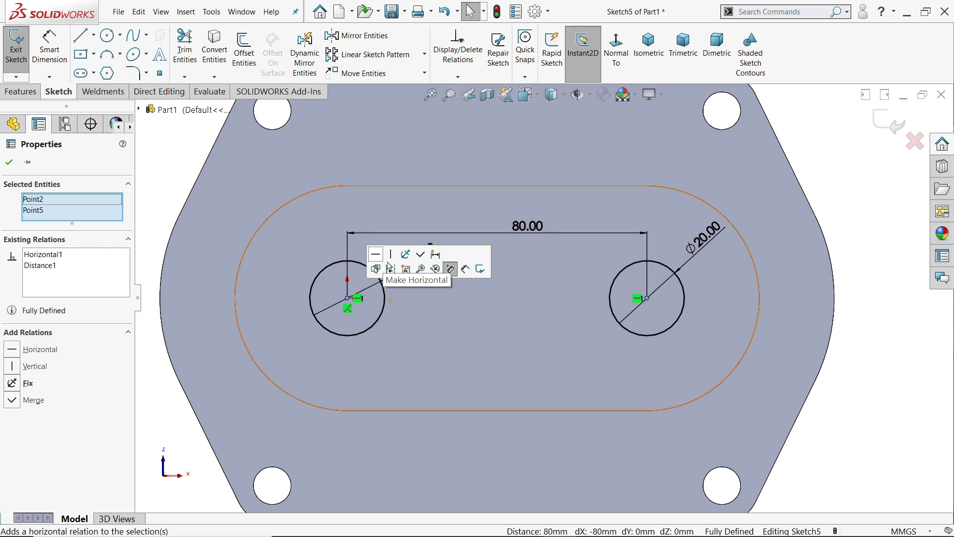
key("z")
middle_click_drag(512, 252, 580, 324)
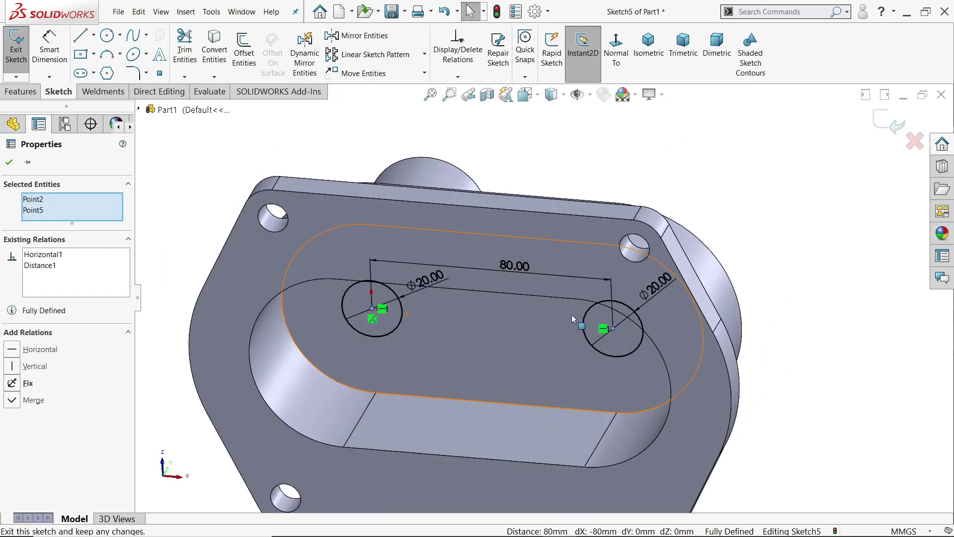
left_click(8, 162)
- Start an extruded cut from the bore sketch, limited to the circle contour 80 mm away from the origin
left_click(20, 92)
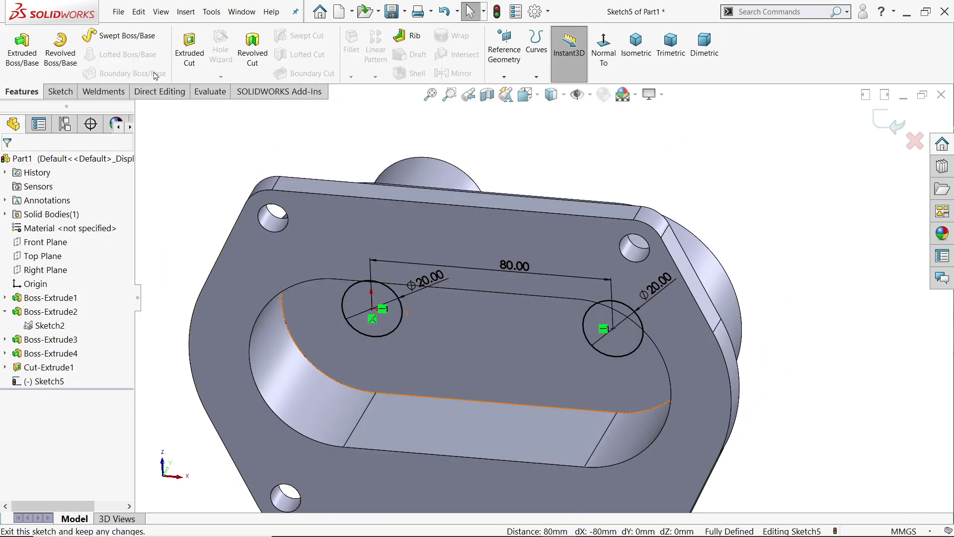
left_click(189, 50)
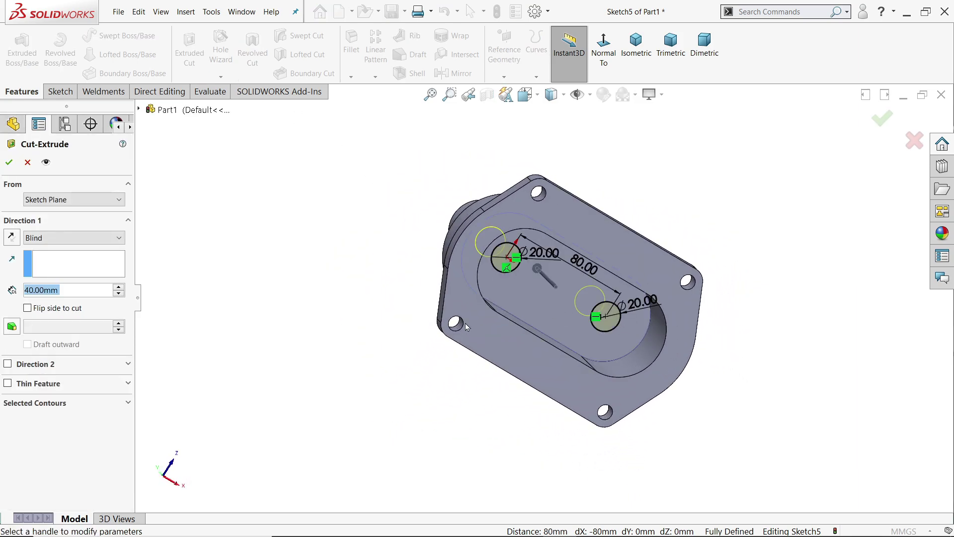
left_click(53, 404)
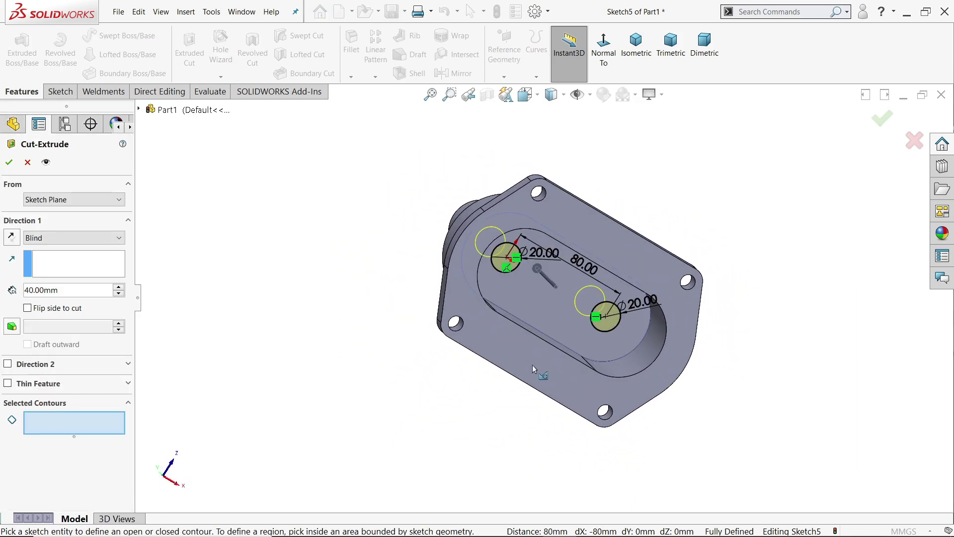
left_click(616, 328)
mouse_move(620, 325)
middle_mouse_down()
mouse_move(567, 310)
mouse_move(562, 320)
middle_mouse_up()
scroll(553, 323, "down", 4)
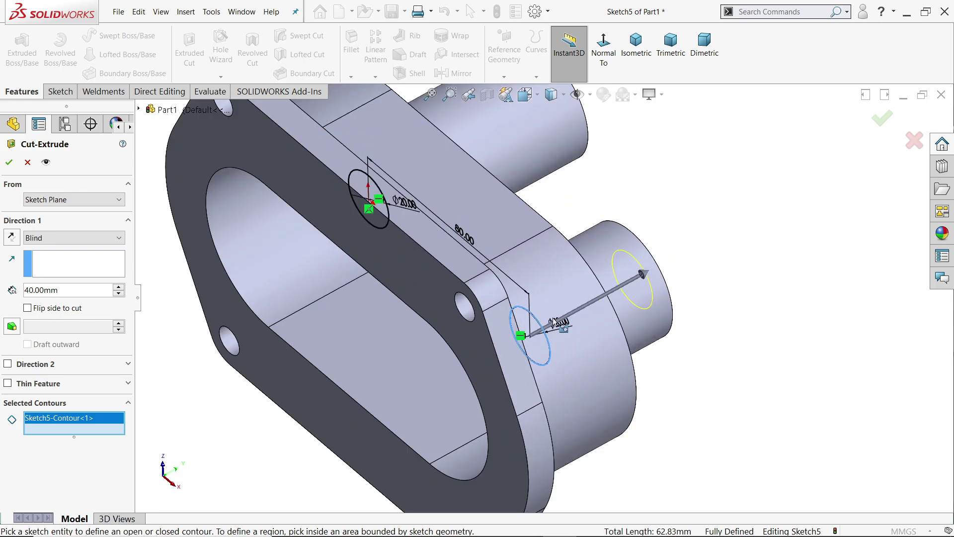
- Set the blind cut depth to 30 mm and complete the bore into the shorter boss
double_click(75, 290)
type("30")
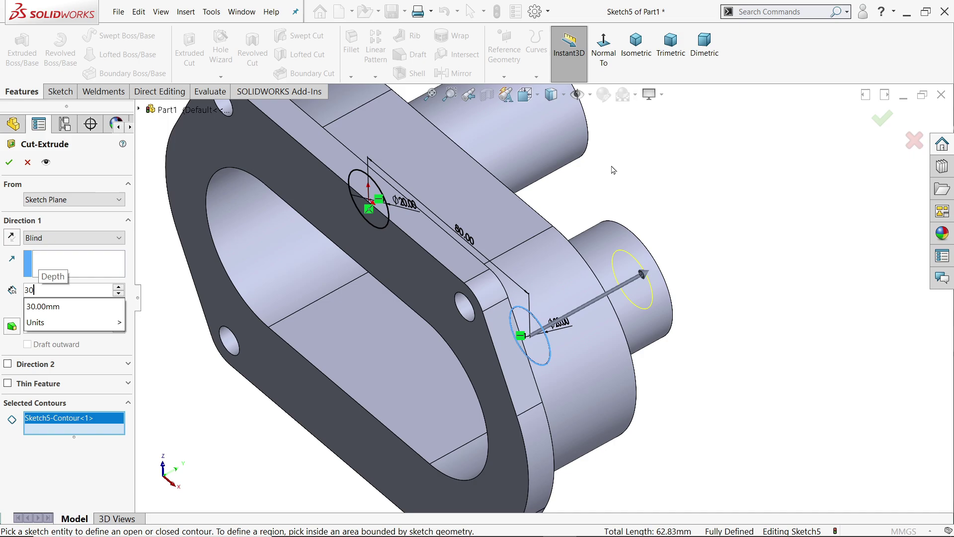
key("Return")
middle_click_drag(705, 213, 677, 205)
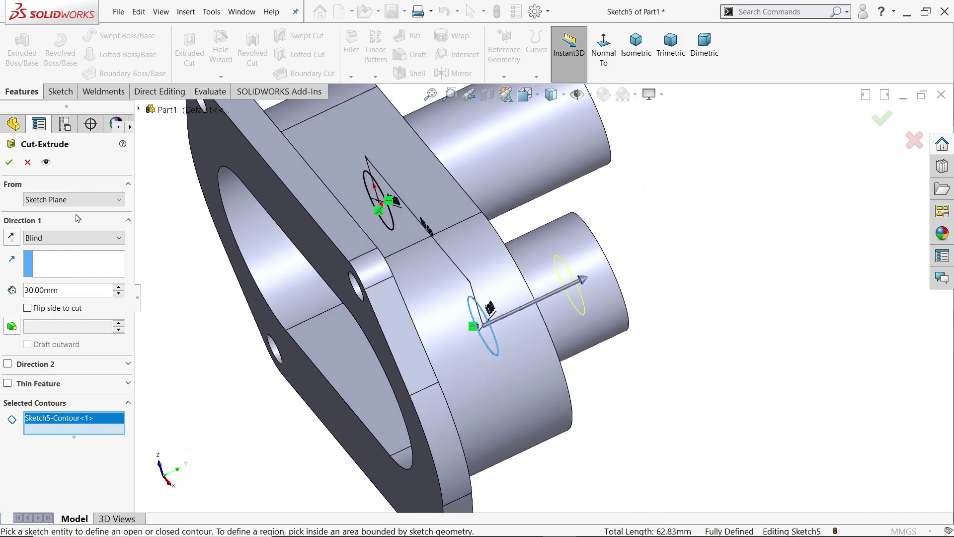
left_click(8, 162)
- Reuse the bore sketch for another extruded cut, selecting the region of the circle at the origin
scroll(684, 279, "up", 3)
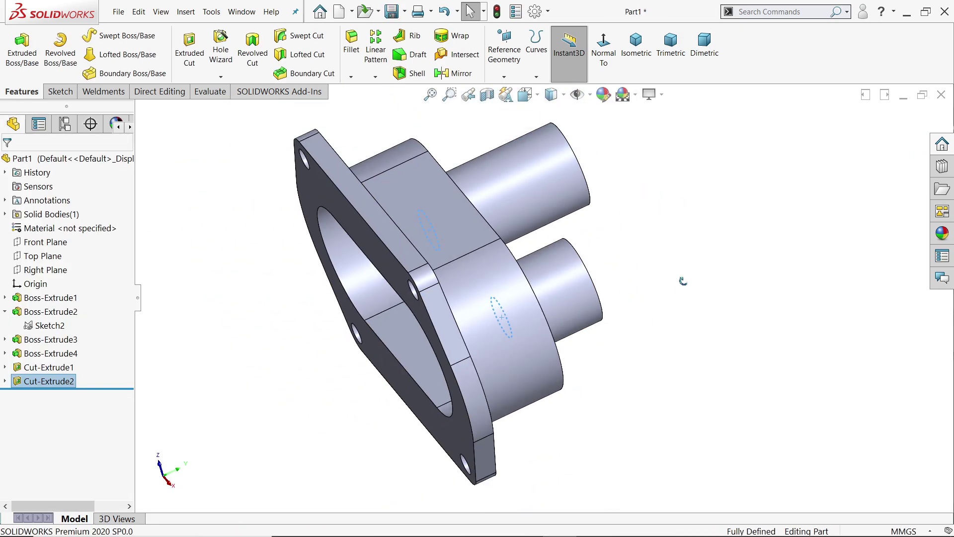
mouse_move(683, 279)
middle_mouse_down()
mouse_move(739, 229)
mouse_move(716, 233)
middle_mouse_up()
left_click(5, 380)
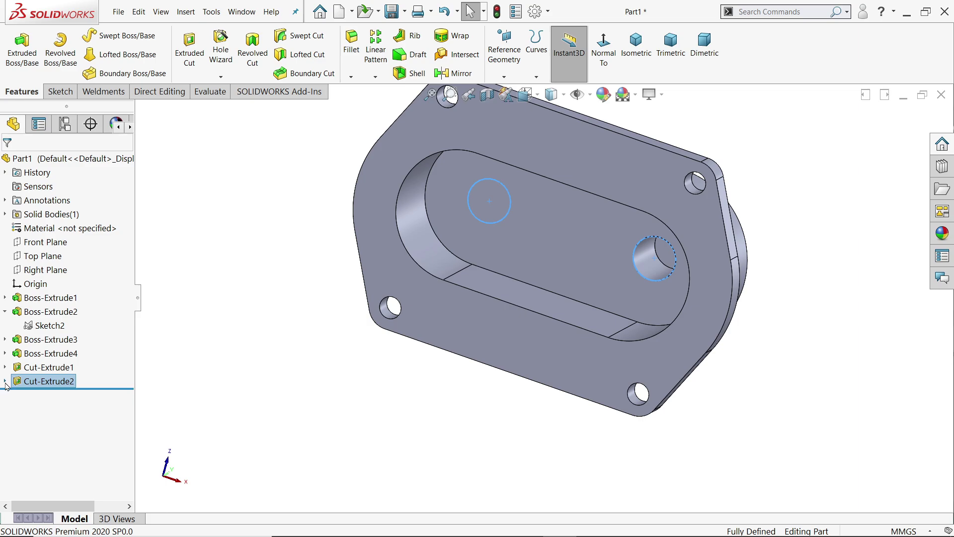
left_click(41, 396)
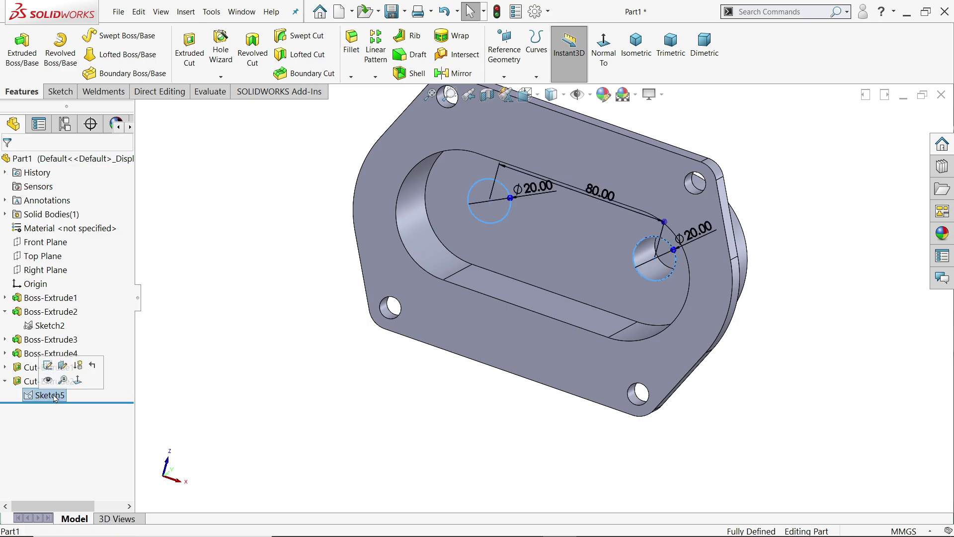
left_click(189, 50)
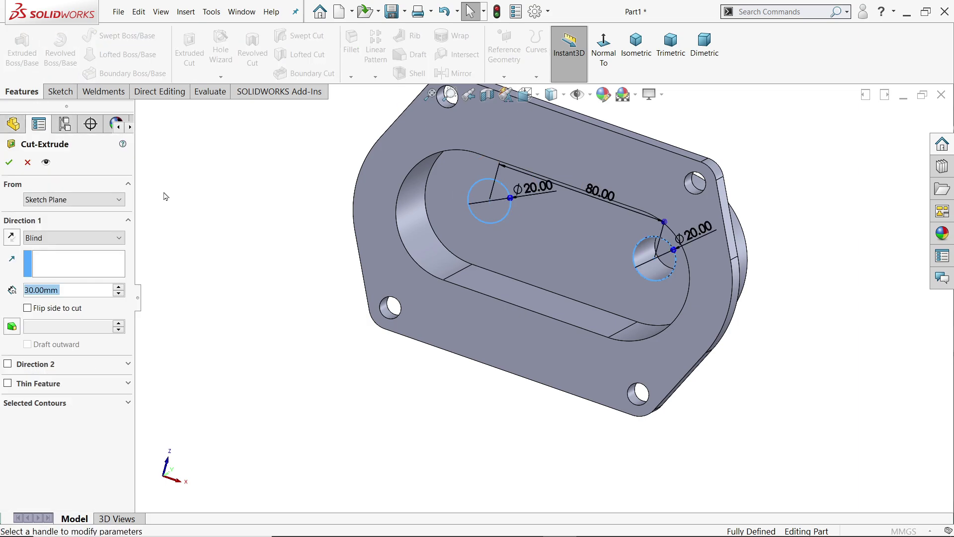
left_click(14, 407)
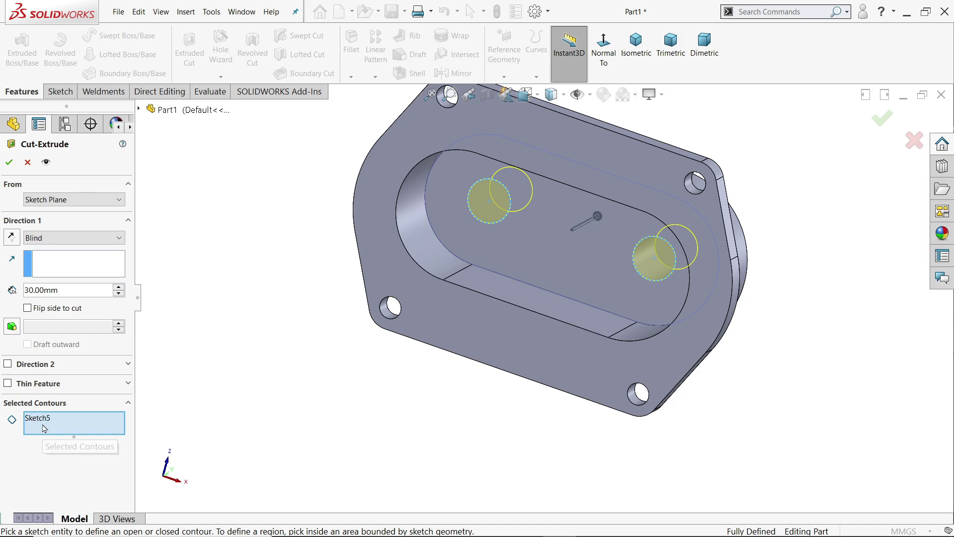
left_click(492, 217)
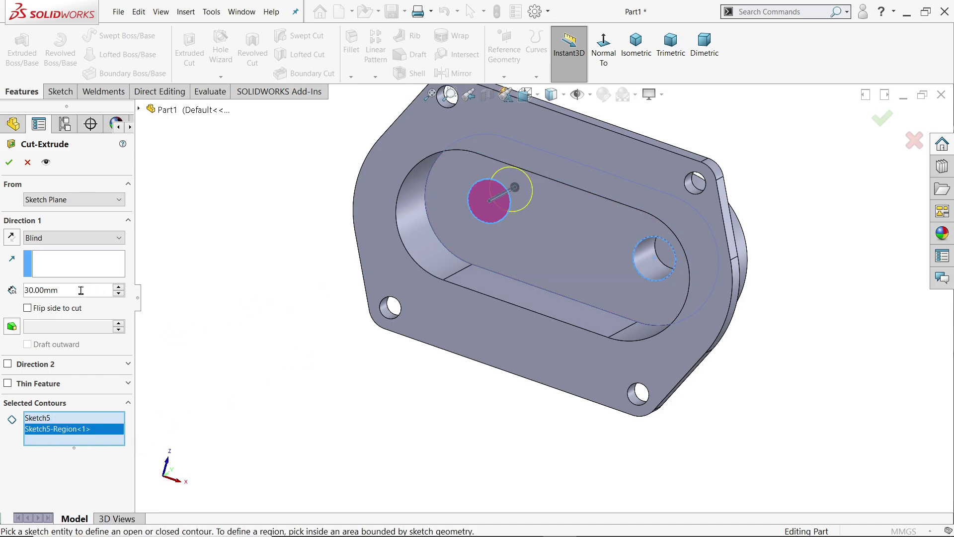
- Set the cut's end condition to Through All and complete the bore through the taller boss
left_click_drag(80, 290, 6, 288)
left_click(72, 240)
left_click(67, 238)
left_click(45, 257)
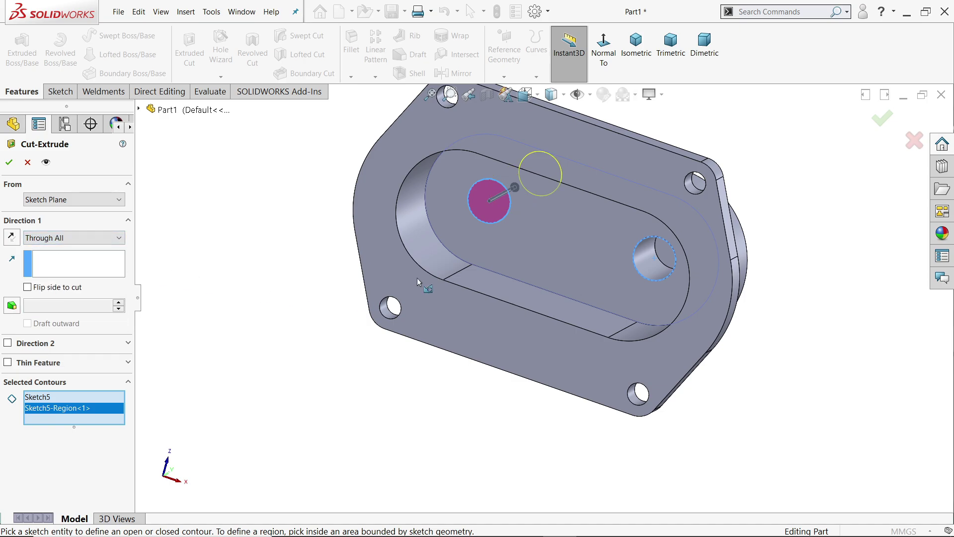
middle_click_drag(531, 226, 505, 296)
scroll(506, 298, "up", 3)
scroll(577, 196, "down", 4)
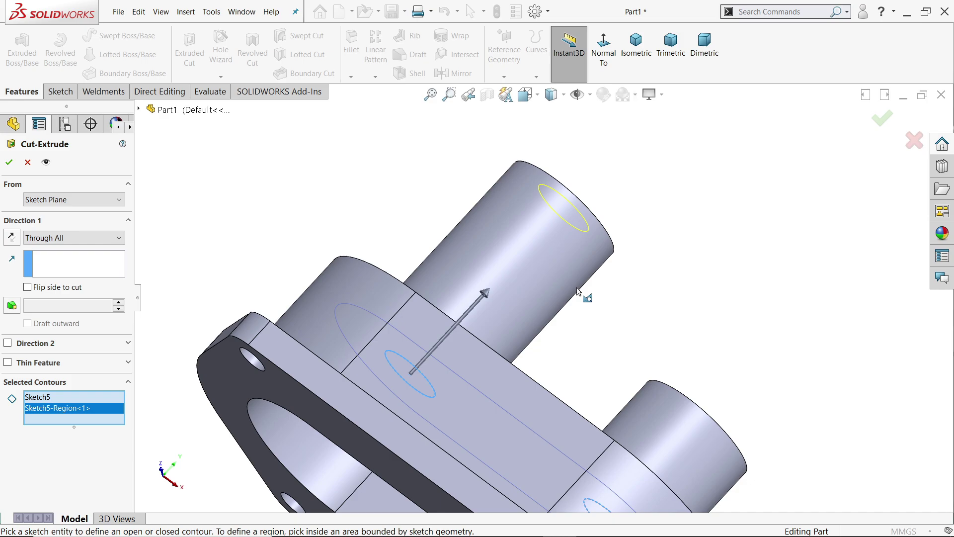
middle_click_drag(578, 291, 208, 243)
left_click(12, 165)
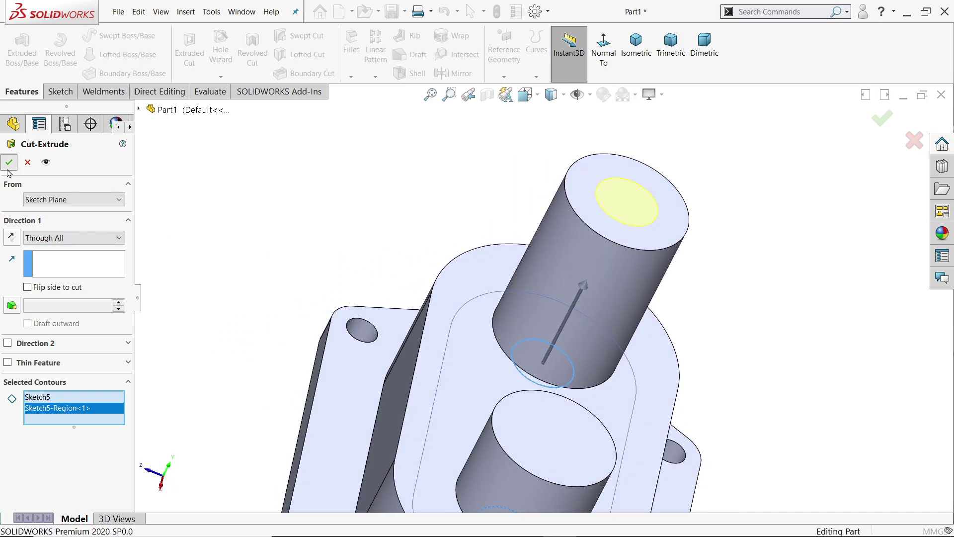
- Sketch a centre rectangle 75 mm wide and 87 mm high on the taller boss's end face, centred on the origin
middle_click_drag(411, 291, 478, 406)
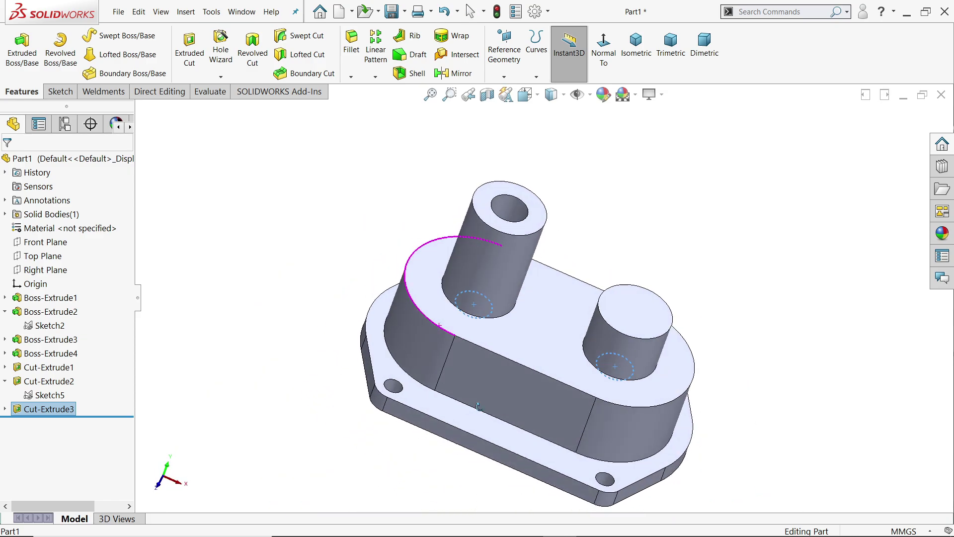
left_click(528, 225)
left_click(583, 196)
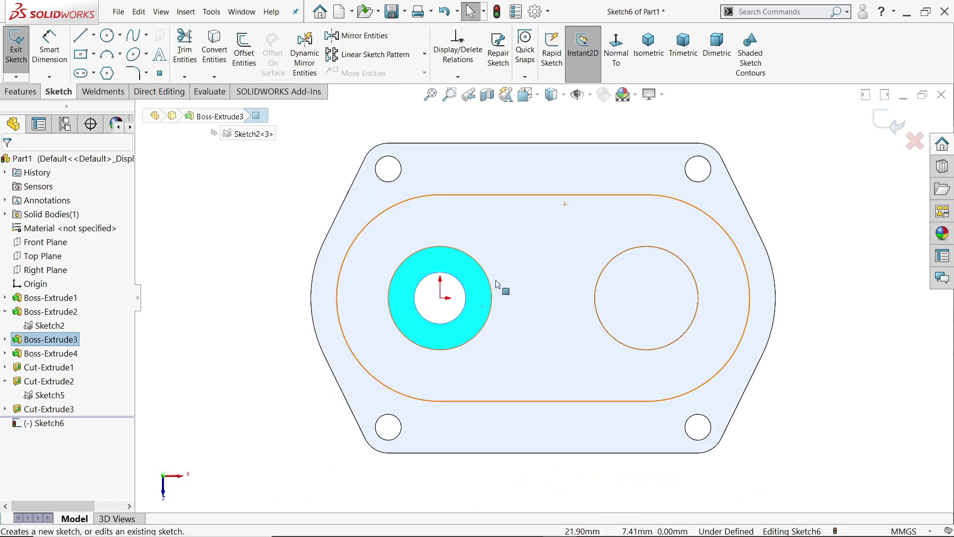
left_click(94, 56)
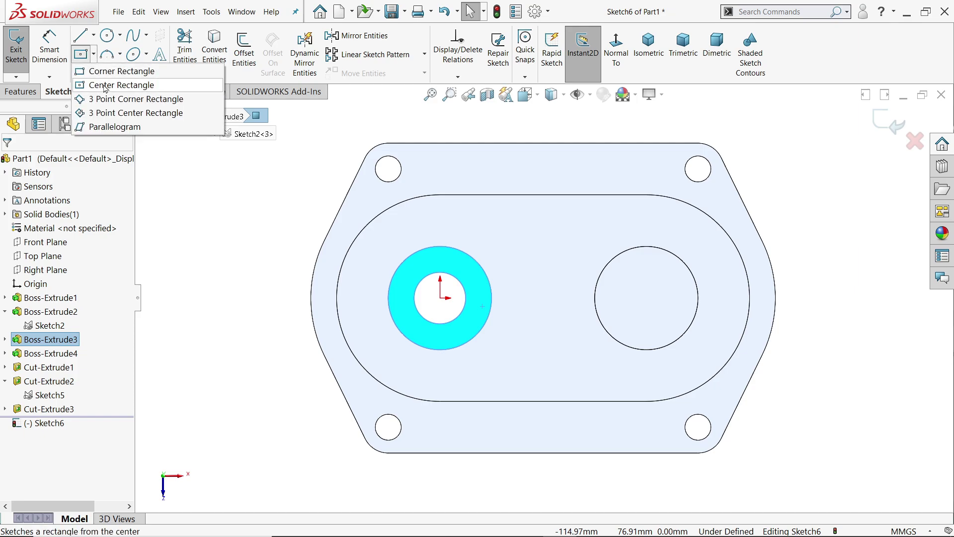
left_click(106, 86)
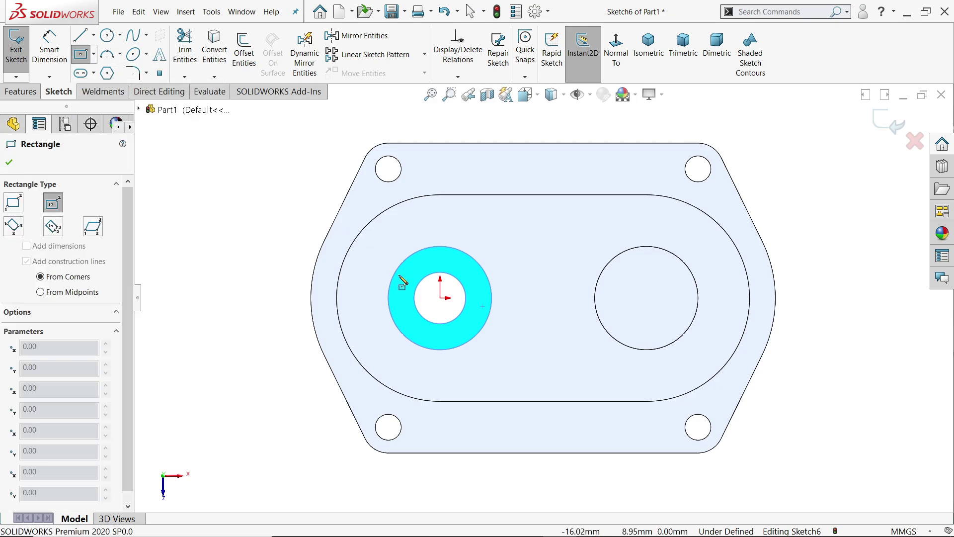
left_click(440, 298)
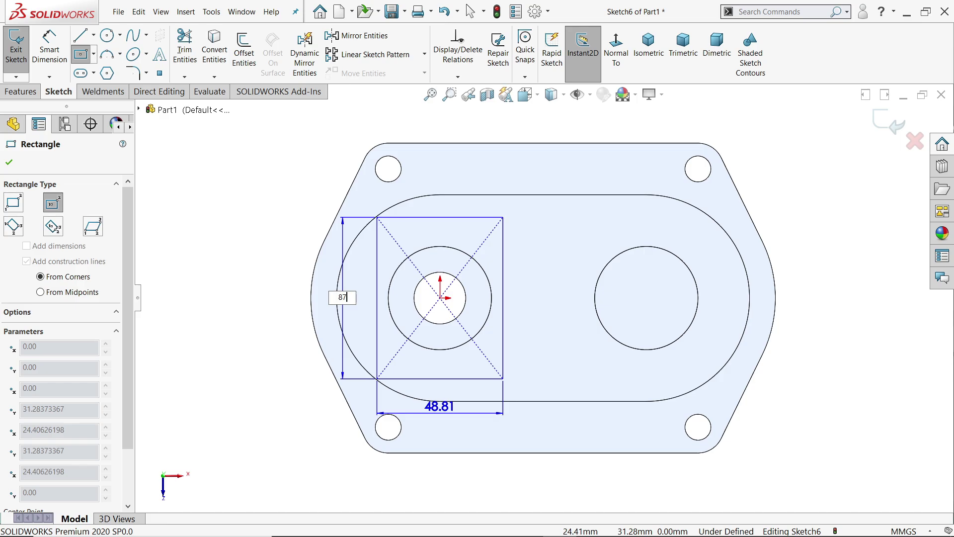
key("Return")
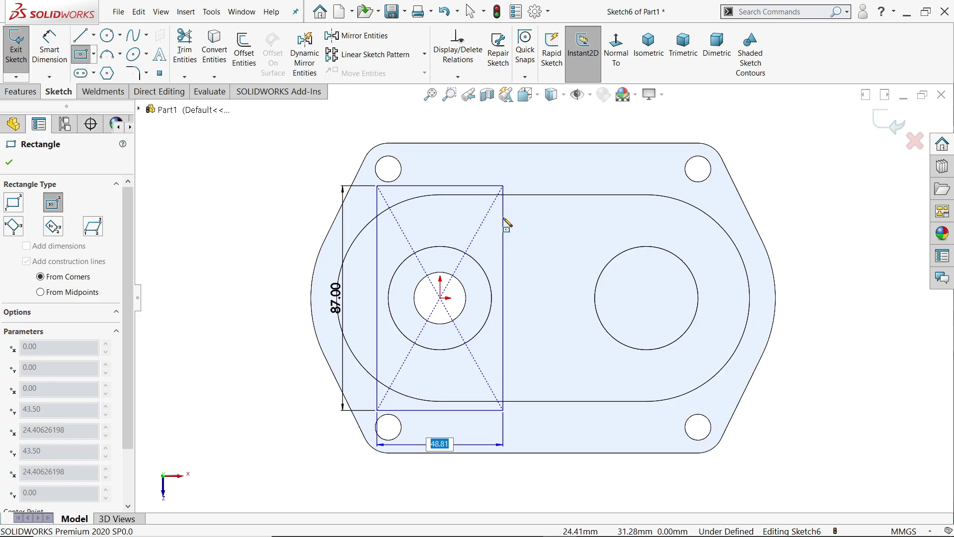
type("75")
key("Return")
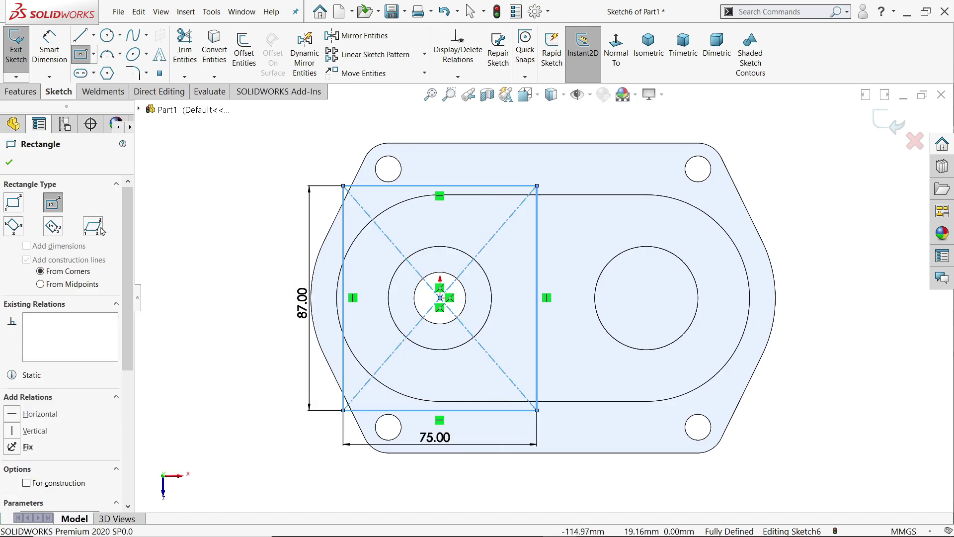
left_click(10, 161)
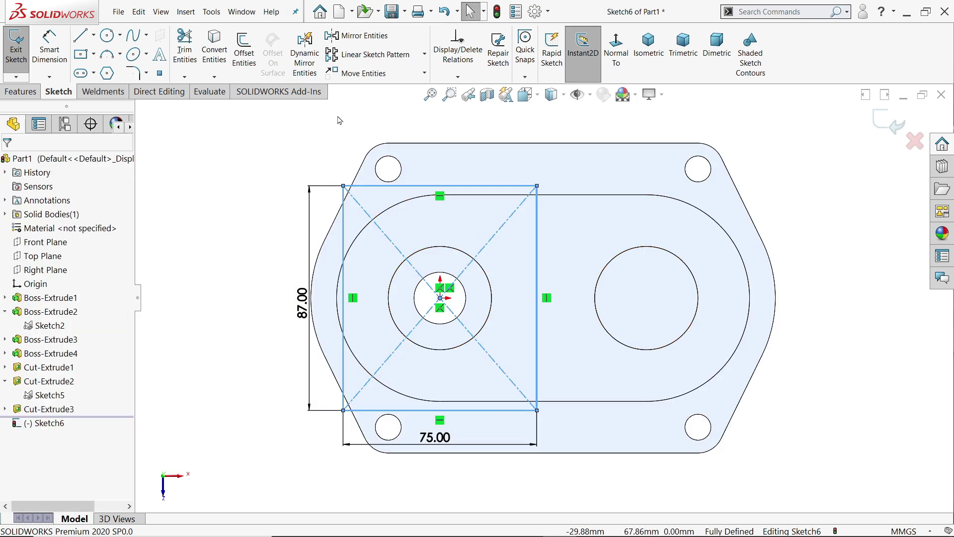
- Round all four corners of the rectangle with 12.5 mm sketch fillets
left_click(139, 74)
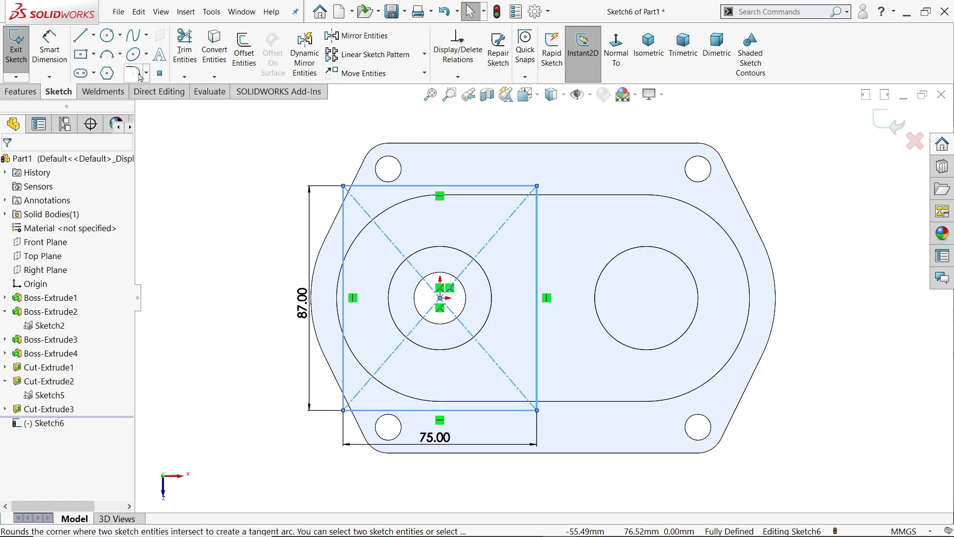
type("12")
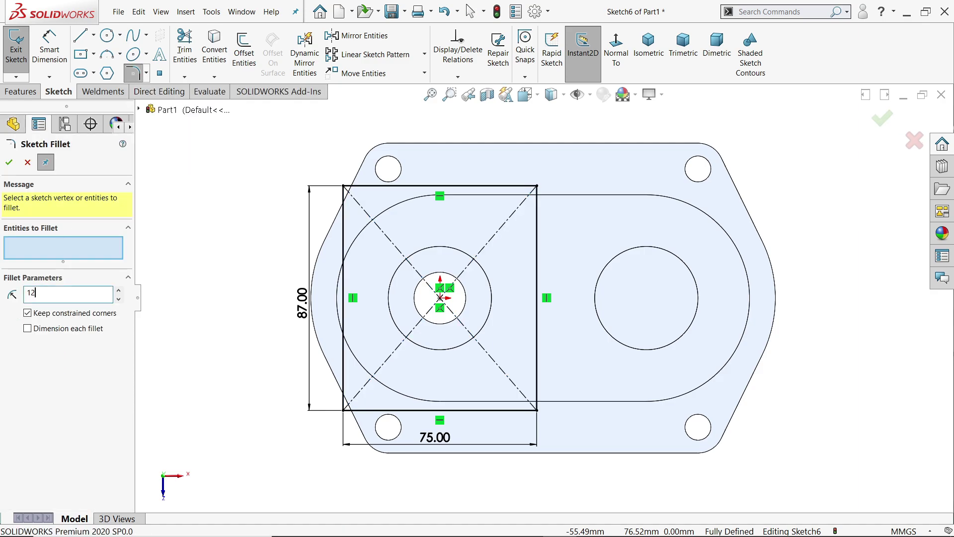
type(".5")
left_click_drag(634, 129, 261, 490)
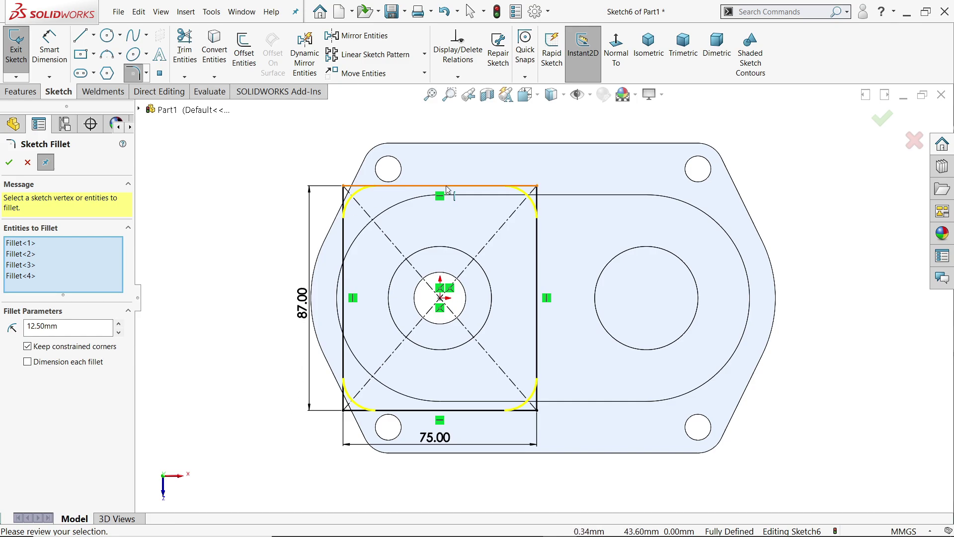
left_click(8, 162)
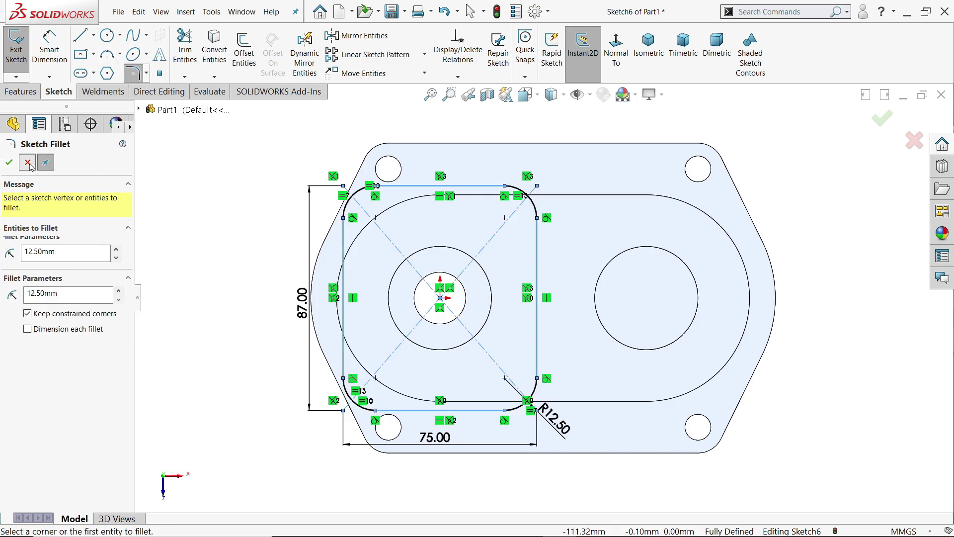
- Sketch a 10 mm diameter circle centred on the rectangle's upper-left fillet centre
key("Escape")
left_click(108, 37)
scroll(425, 205, "down", 5)
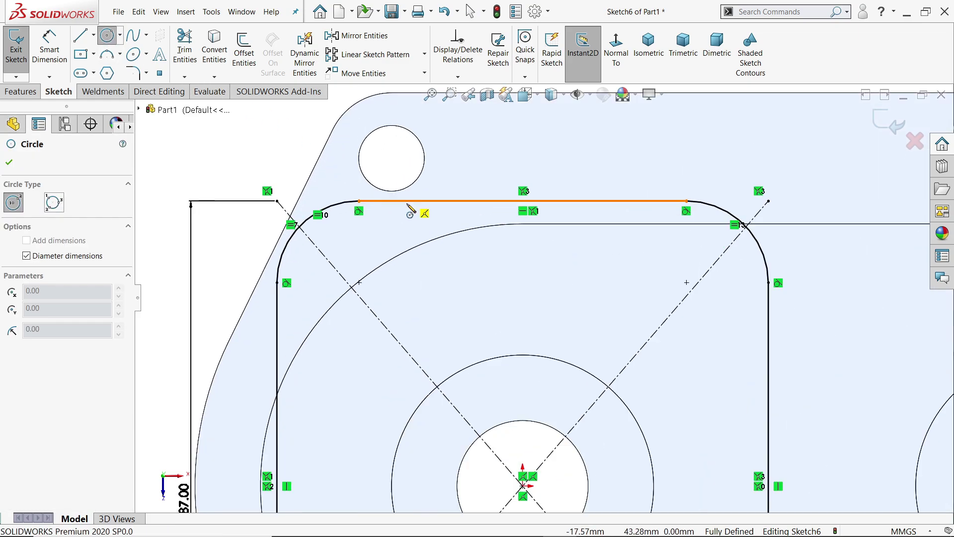
left_click(358, 283)
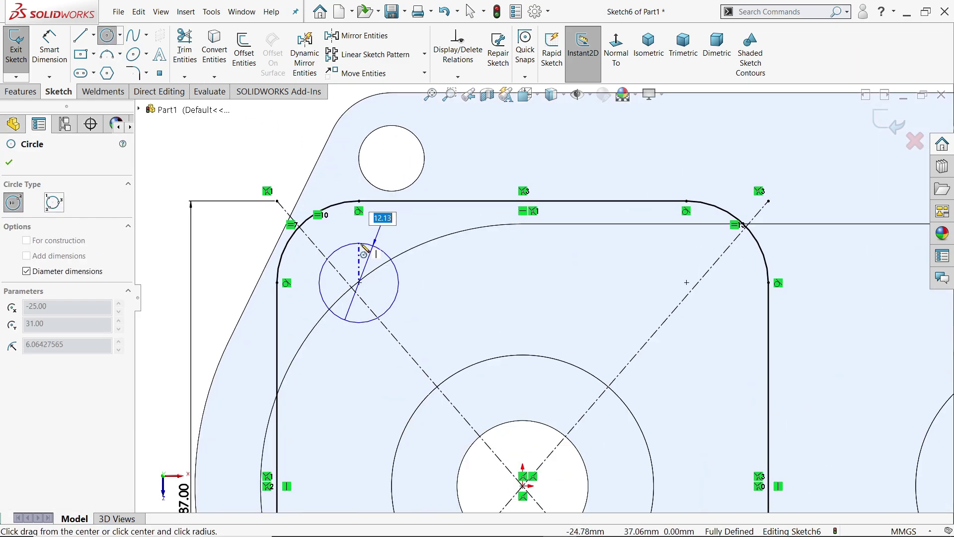
type("10")
key("Return")
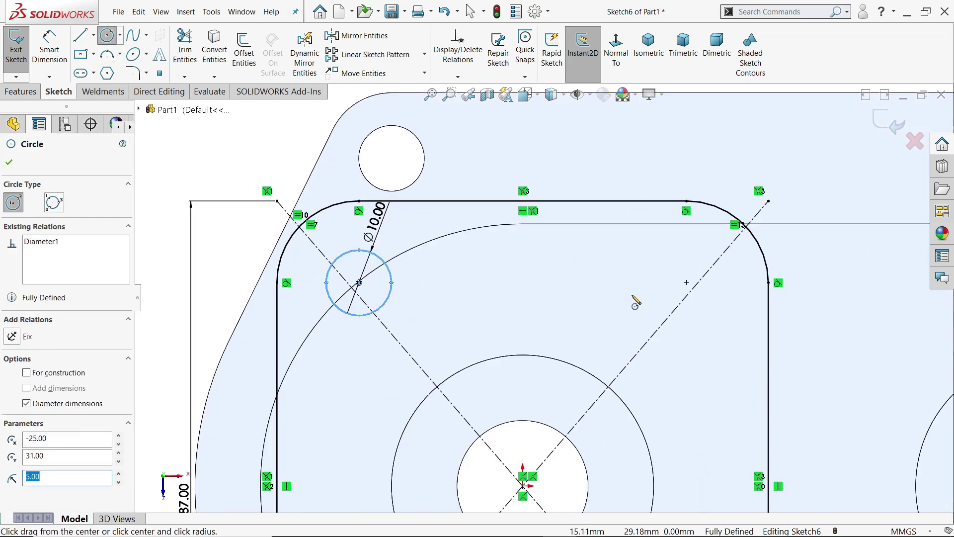
- Sketch circles on the other three fillet centres, about 10 mm at the upper right and about 18 and 17 mm at the lower corners
left_click(687, 282)
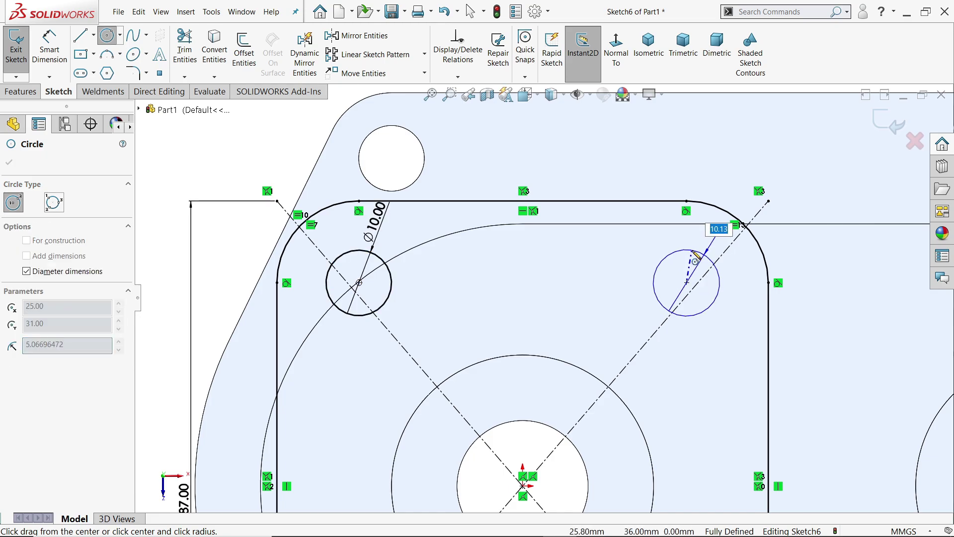
left_click(693, 251)
scroll(547, 258, "up", 5)
scroll(461, 373, "down", 6)
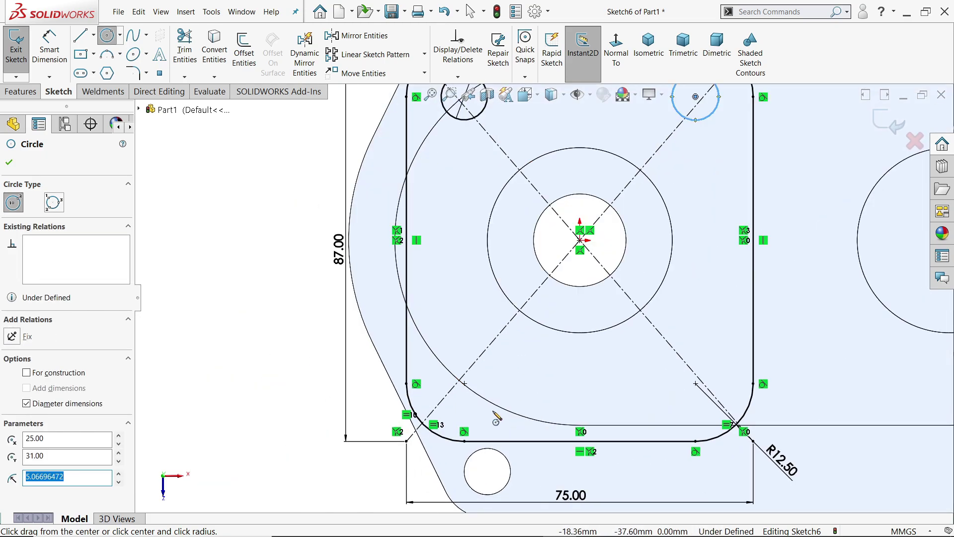
left_click(462, 373)
left_click(511, 372)
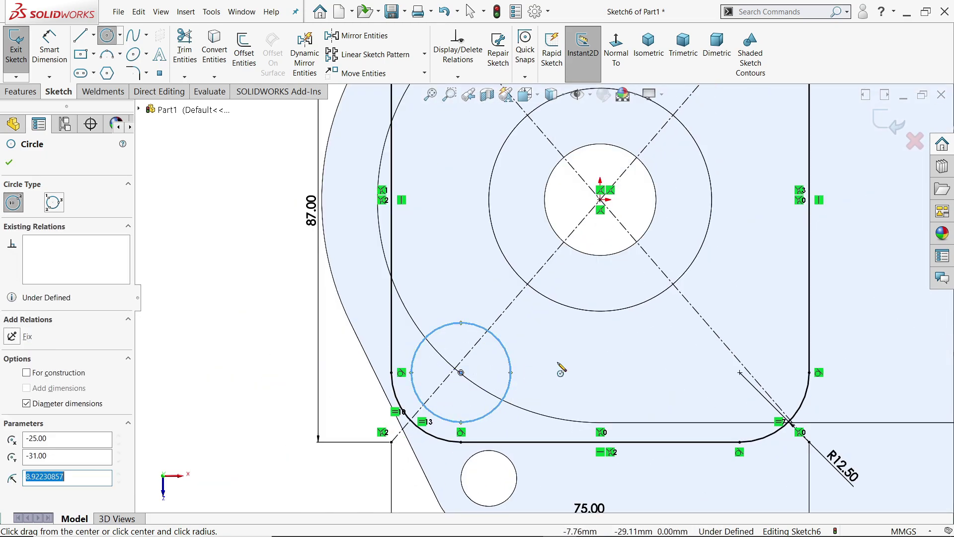
left_click(739, 373)
left_click(788, 372)
right_click(860, 302)
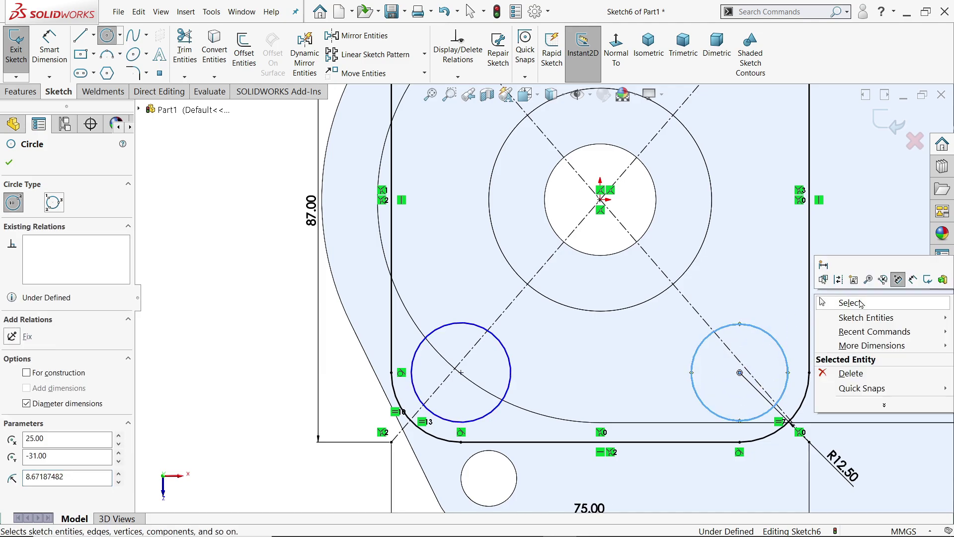
left_click(862, 303)
- Make all four corner circles equal in size with an Equal relation
left_click(756, 333)
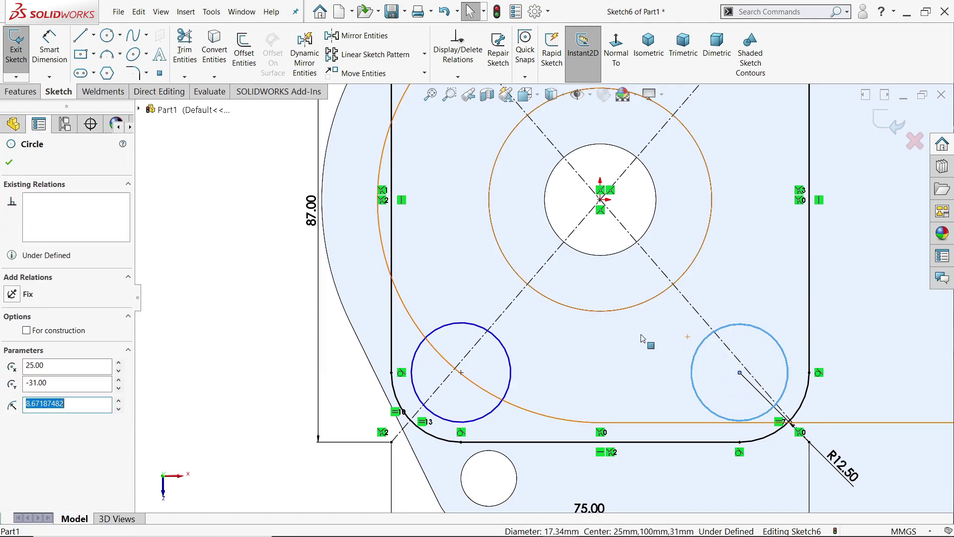
left_click(518, 364, "ctrl")
scroll(561, 353, "up", 2)
scroll(561, 352, "up", 2)
scroll(562, 328, "down", 2)
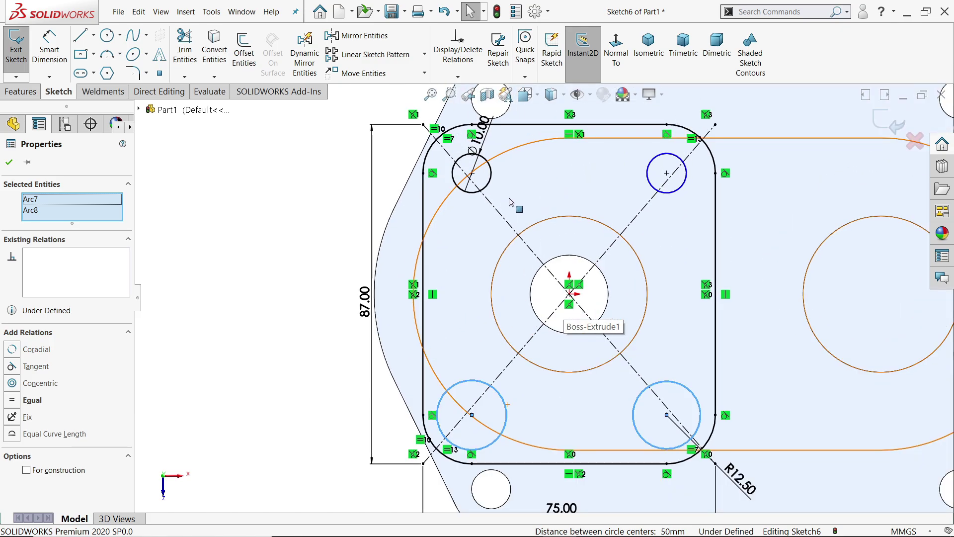
left_click(485, 187, "ctrl")
left_click(681, 187, "ctrl")
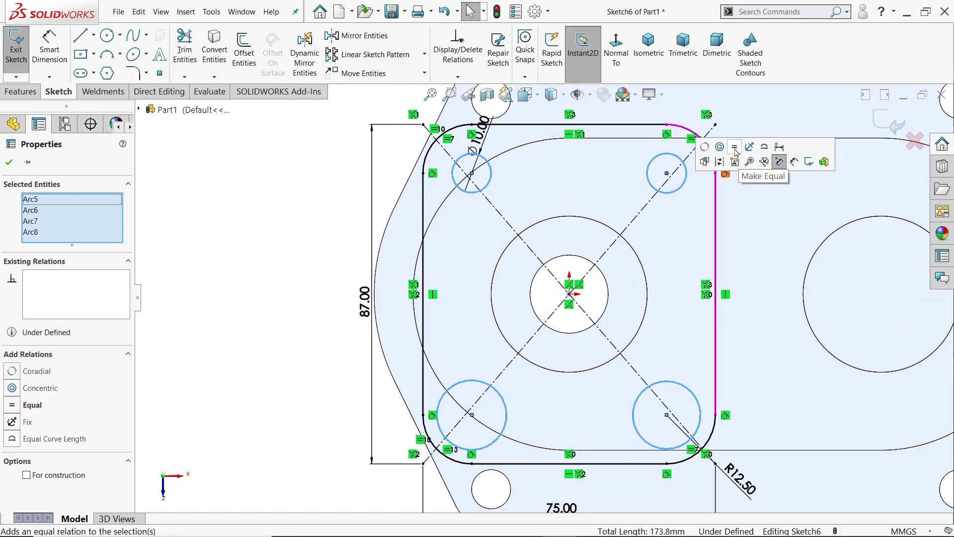
left_click(735, 147)
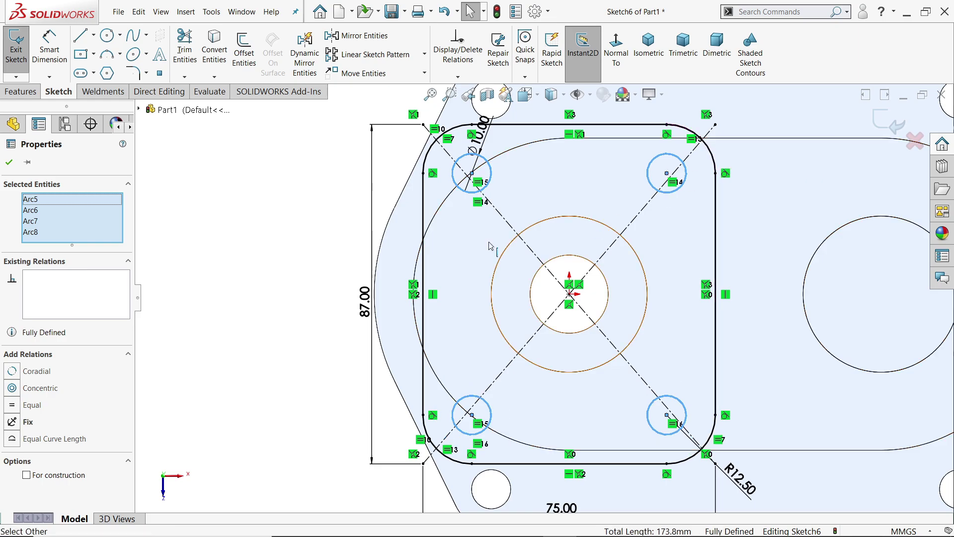
left_click(10, 162)
- Add driven dimensions for the horizontal and vertical centre distances between the corner circles
left_click(49, 50)
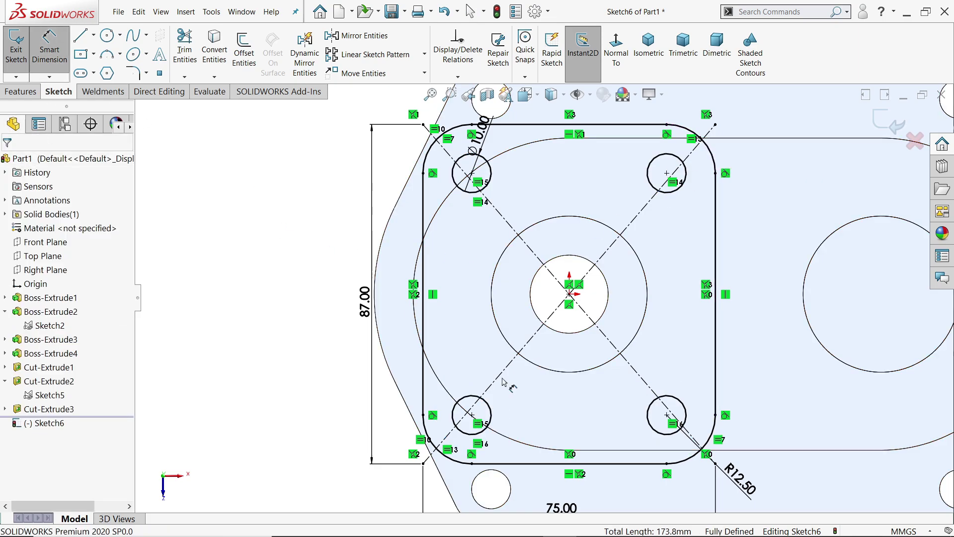
left_click(491, 407)
left_click(679, 401)
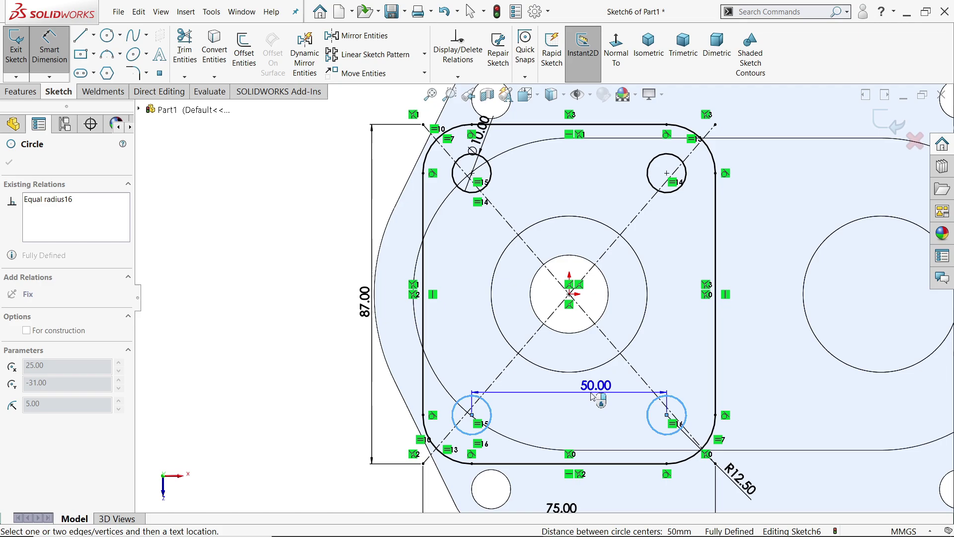
left_click(585, 396)
left_click(533, 170)
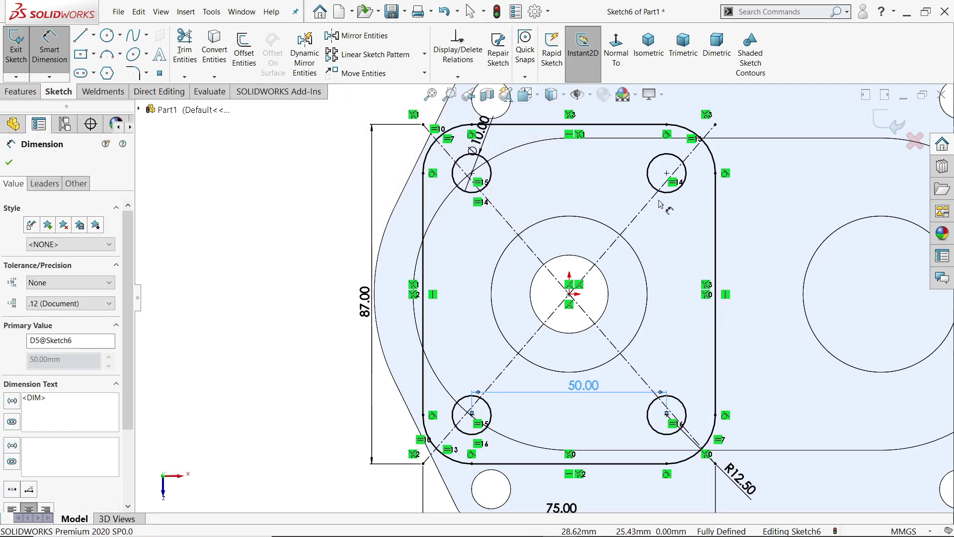
left_click(685, 179)
left_click(684, 403)
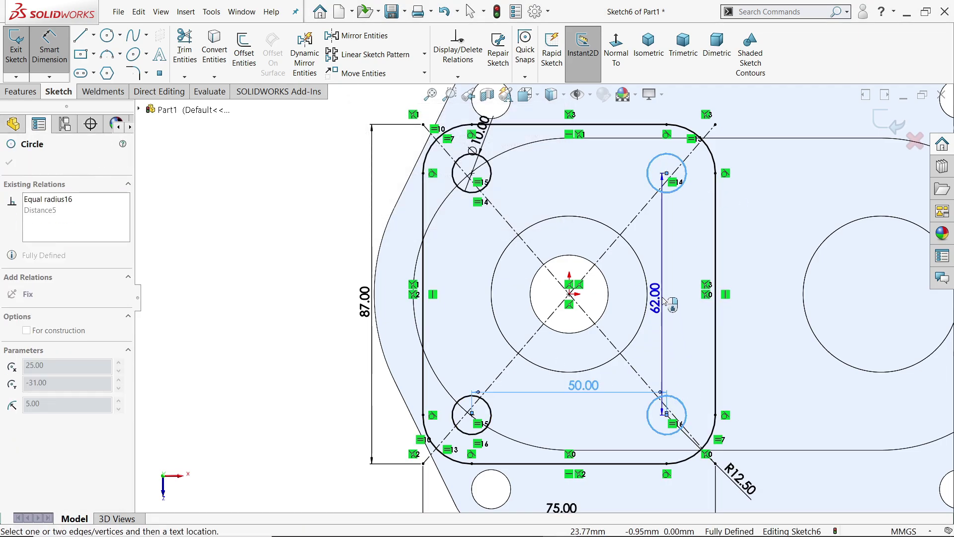
left_click(726, 271)
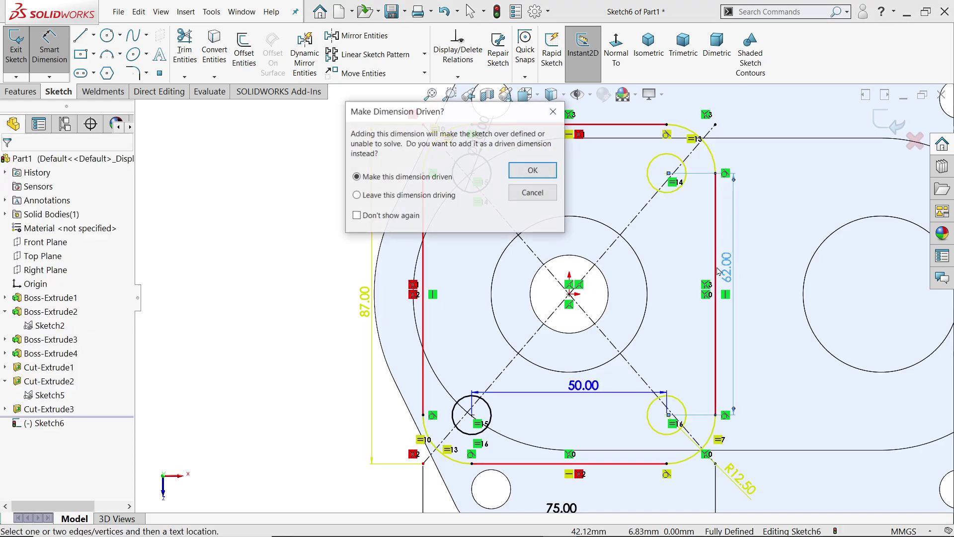
left_click(532, 170)
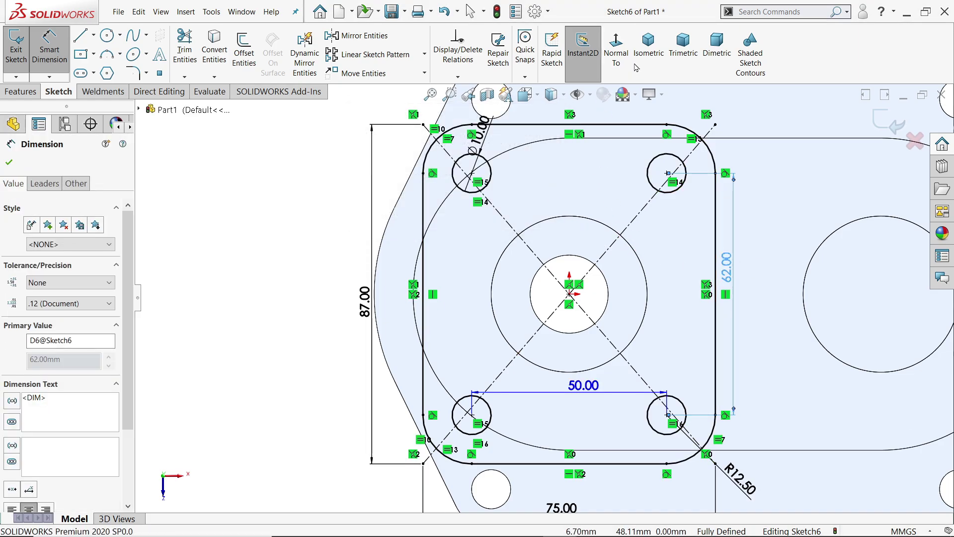
- Convert the outer circular edge of the taller boss's end face into the flange sketch
key("ctrl+7")
scroll(527, 209, "down", 4)
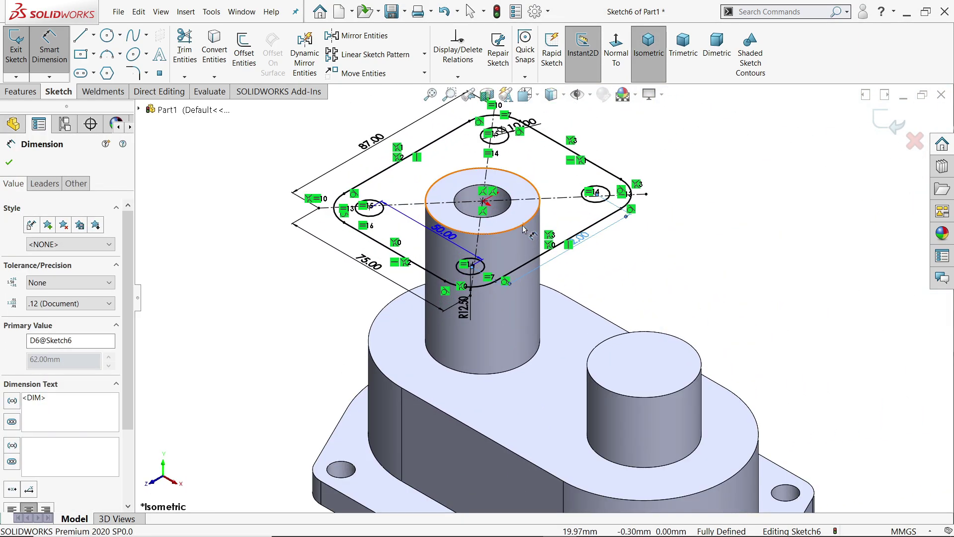
scroll(502, 227, "down", 3)
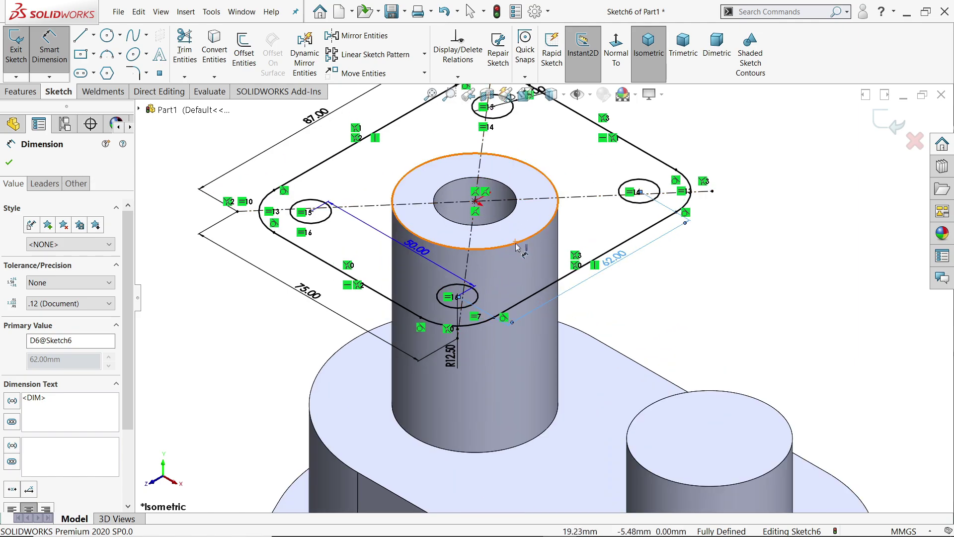
left_click(56, 50)
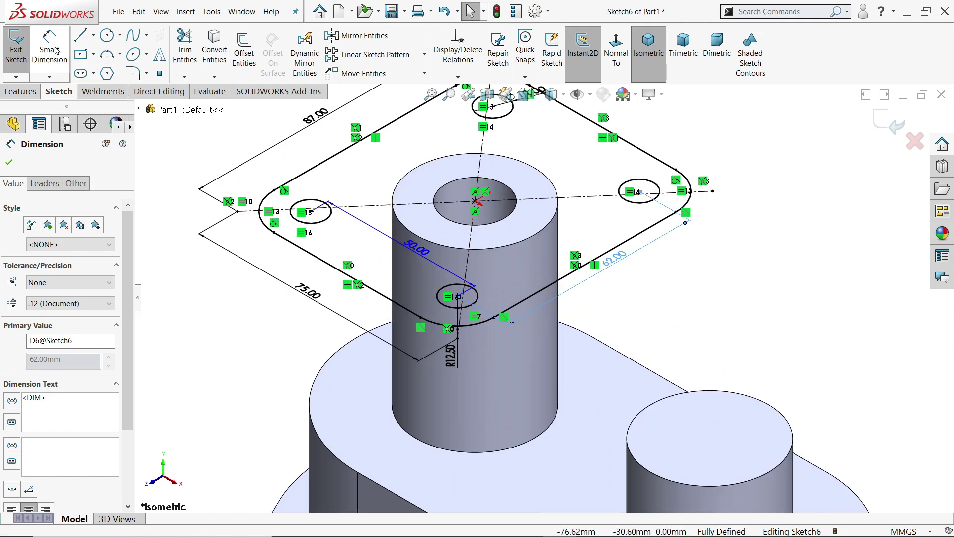
left_click(524, 243)
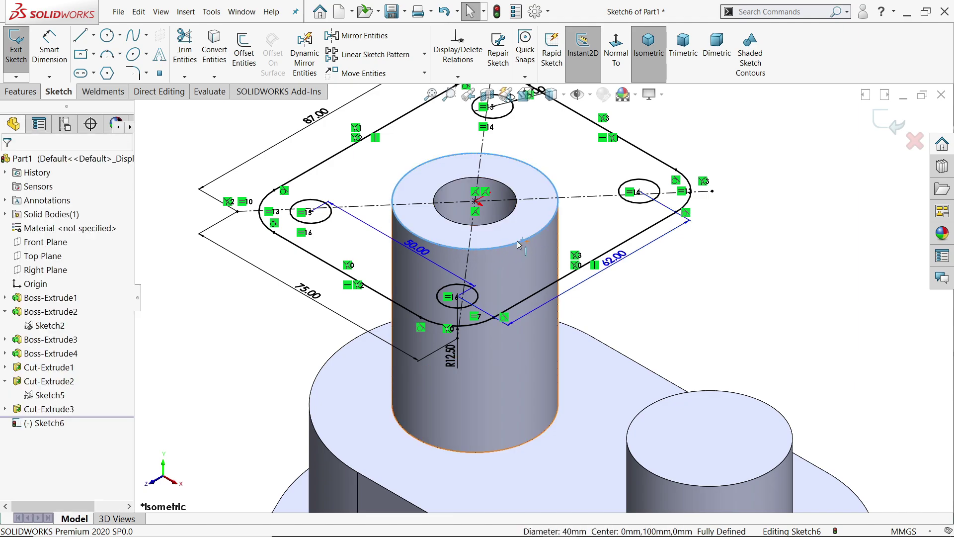
left_click(211, 60)
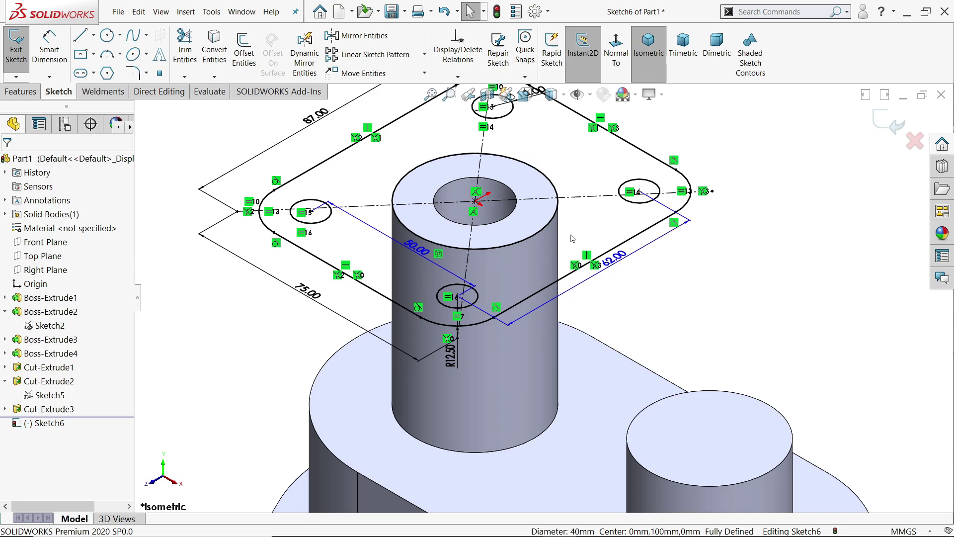
- Set up a Blind boss extrusion of the flange sketch, 10 mm deep and reversed toward the base
mouse_move(572, 239)
middle_mouse_down()
mouse_move(562, 178)
mouse_move(567, 232)
middle_mouse_up()
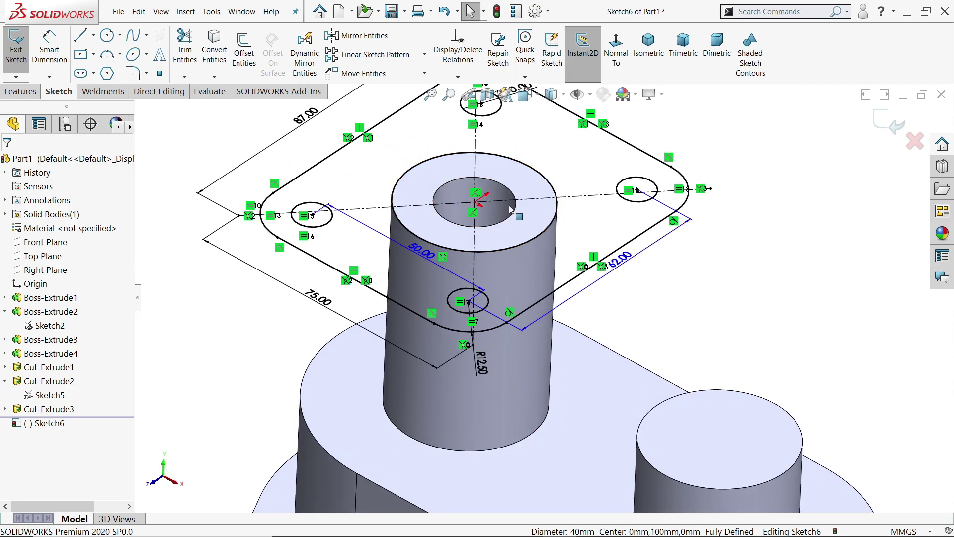
left_click(23, 91)
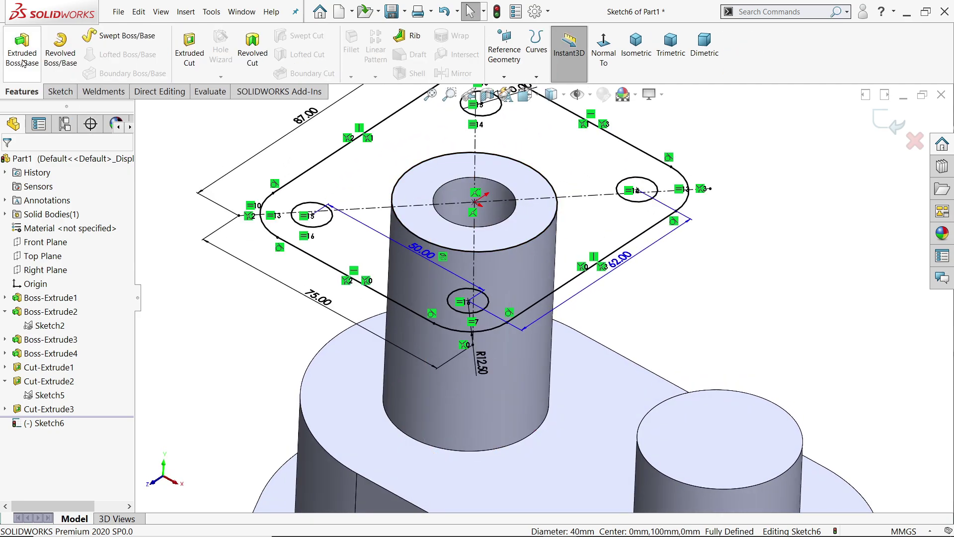
left_click(28, 80)
middle_click_drag(556, 326, 523, 276)
scroll(499, 207, "down", 3)
left_click(70, 289)
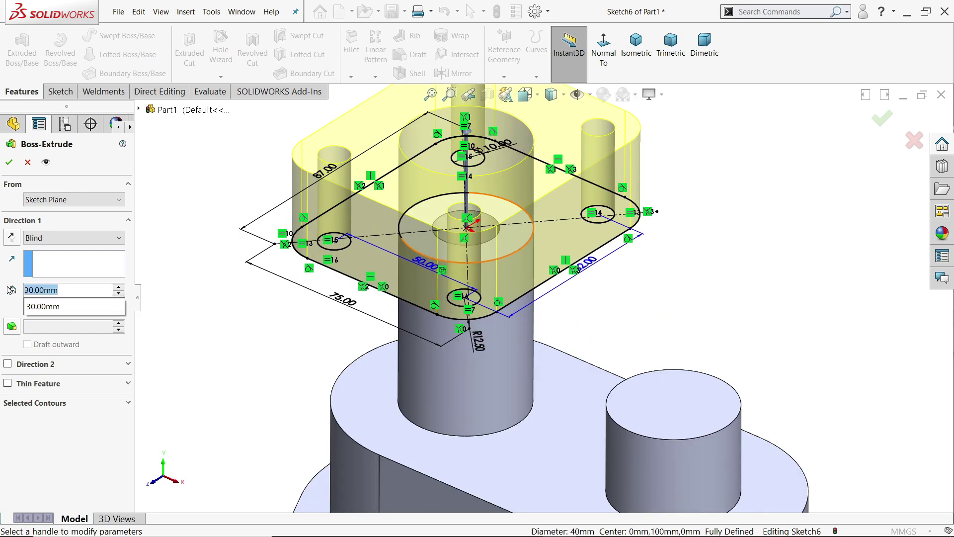
type("10")
key("Return")
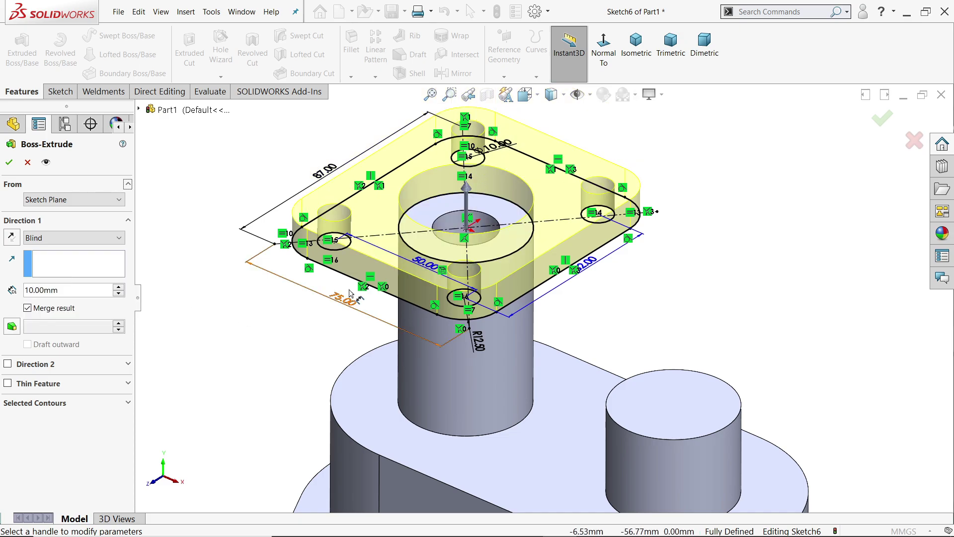
left_click(11, 237)
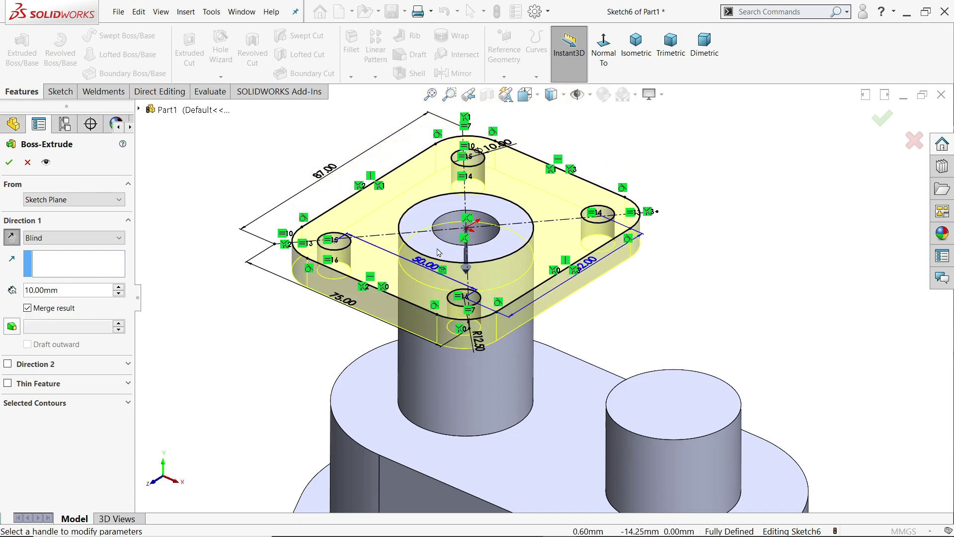
- Start the flange extrusion from an Offset of 5 mm instead of the sketch plane
scroll(437, 254, "down", 2)
left_click(42, 200)
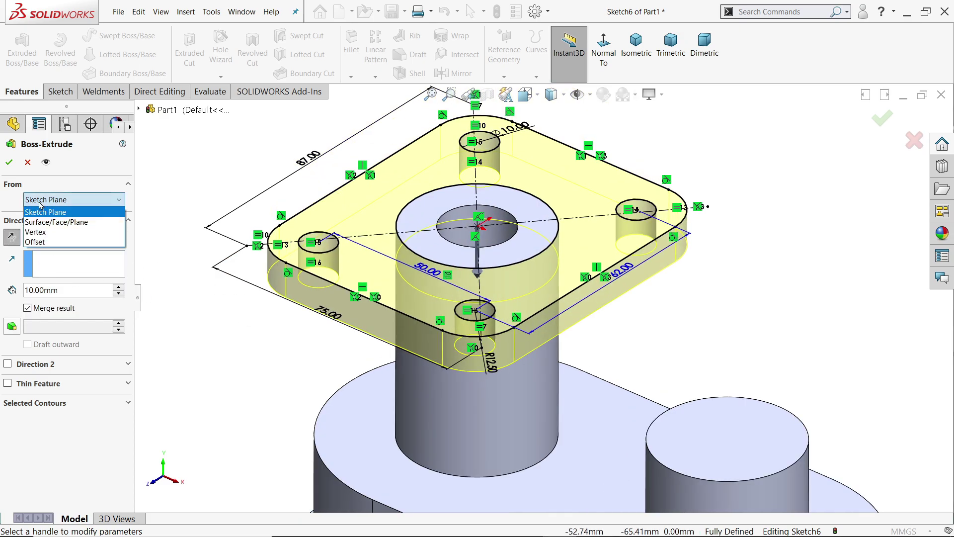
left_click(42, 203)
left_click(42, 200)
left_click(44, 209)
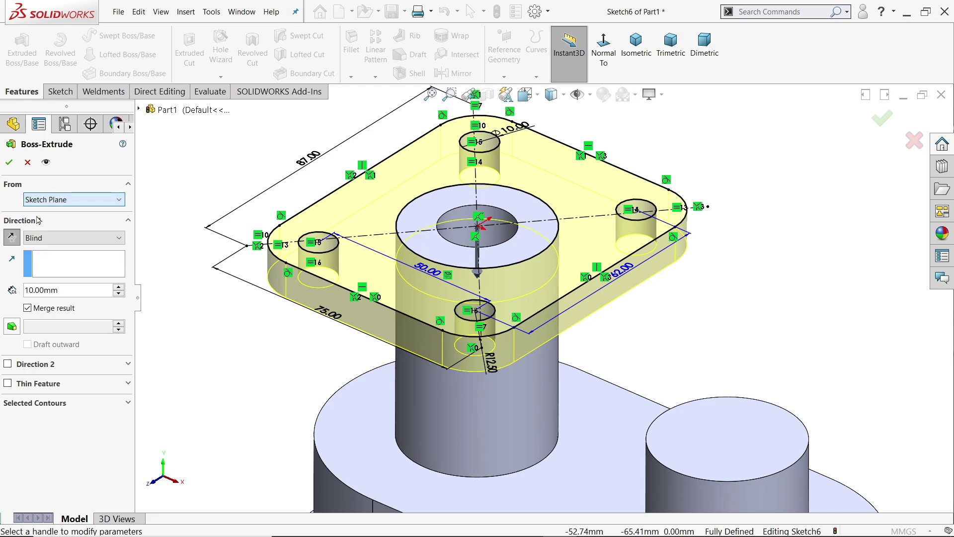
left_click(43, 208)
left_click(45, 244)
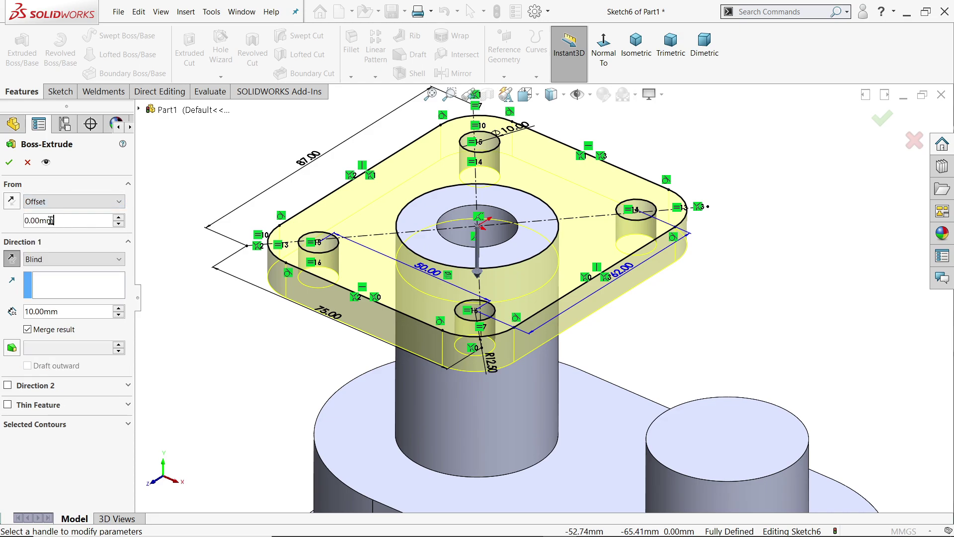
type("5")
key("Return")
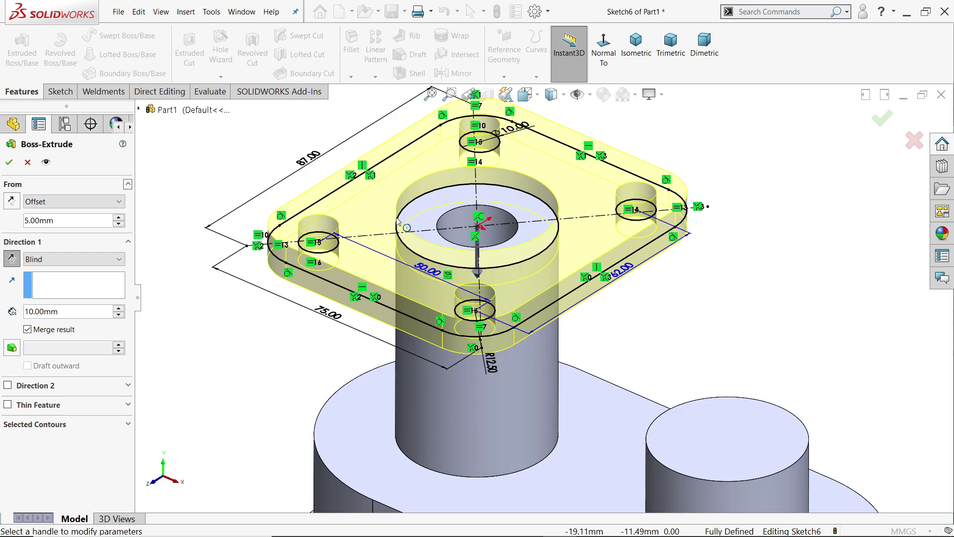
- Reverse the start offset so the flange lies below the boss's end face, and complete the extrusion
scroll(486, 235, "down", 3)
middle_click_drag(486, 235, 570, 172)
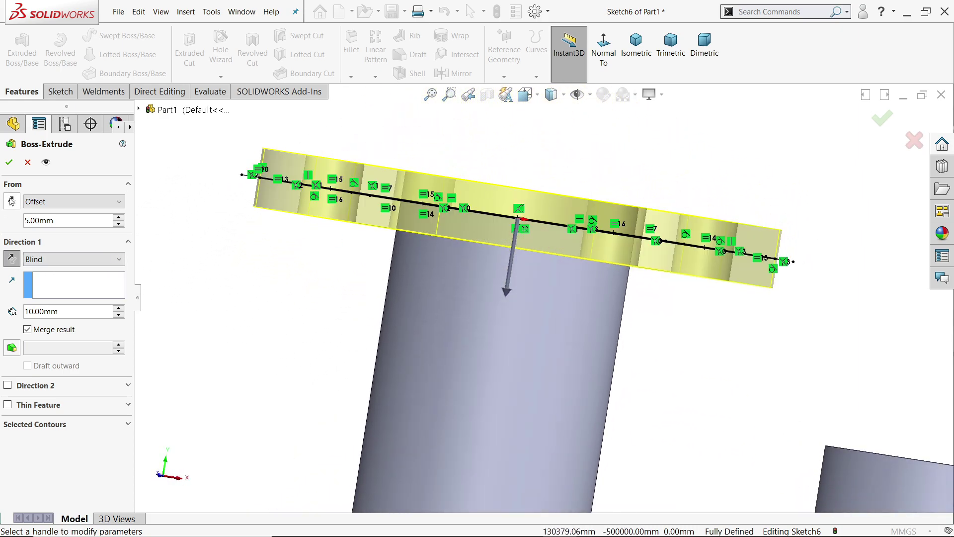
left_click(11, 202)
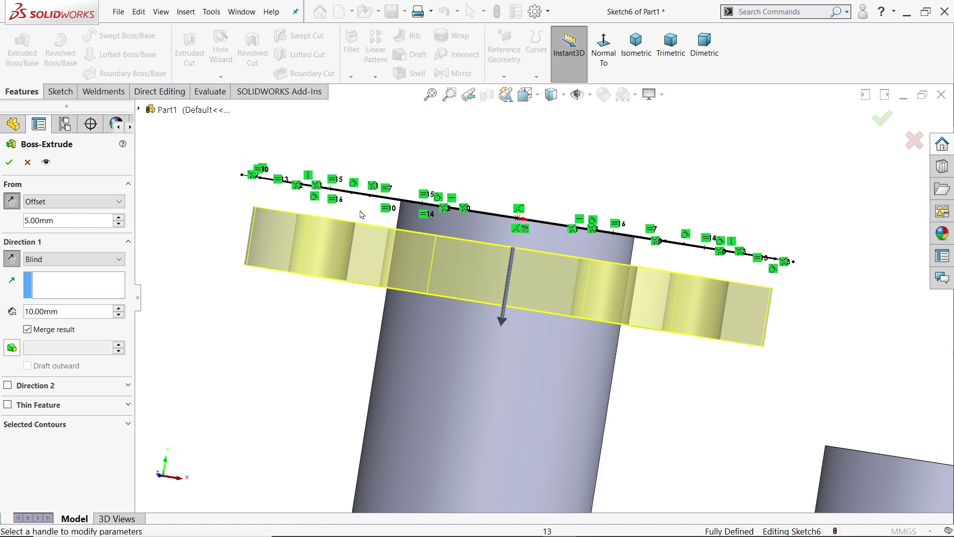
middle_click_drag(350, 291, 207, 319)
left_click(9, 162)
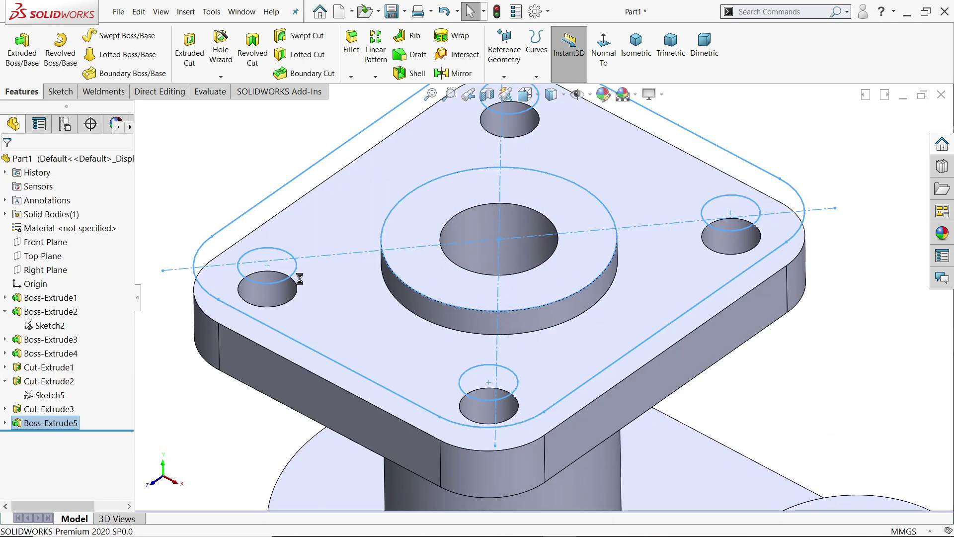
scroll(348, 283, "up", 4)
left_click(676, 318)
middle_click_drag(667, 340, 665, 296)
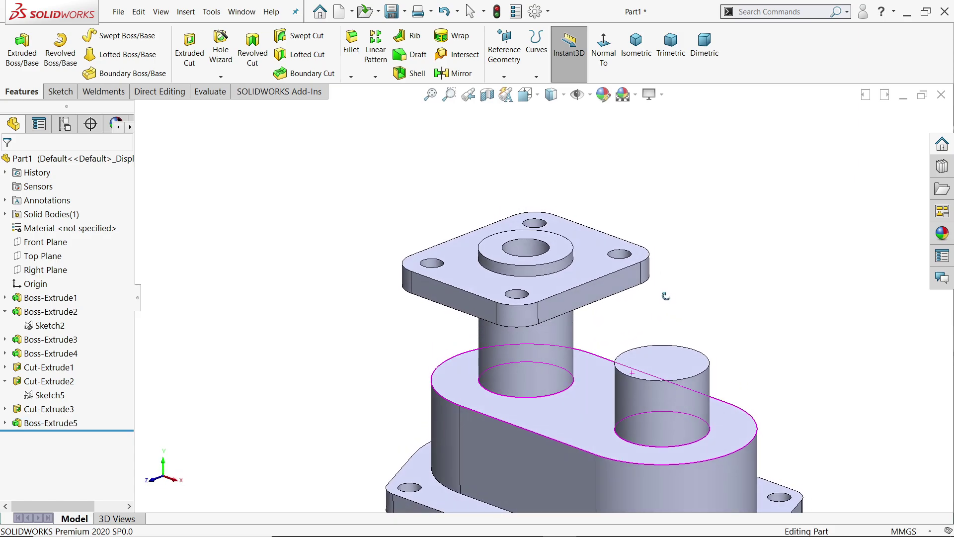
- Switch to the Exercise 152 drawing in Photos and examine the side boss dimensions in Section B-B and Section A-A
middle_click_drag(680, 330, 705, 347)
left_click(636, 44)
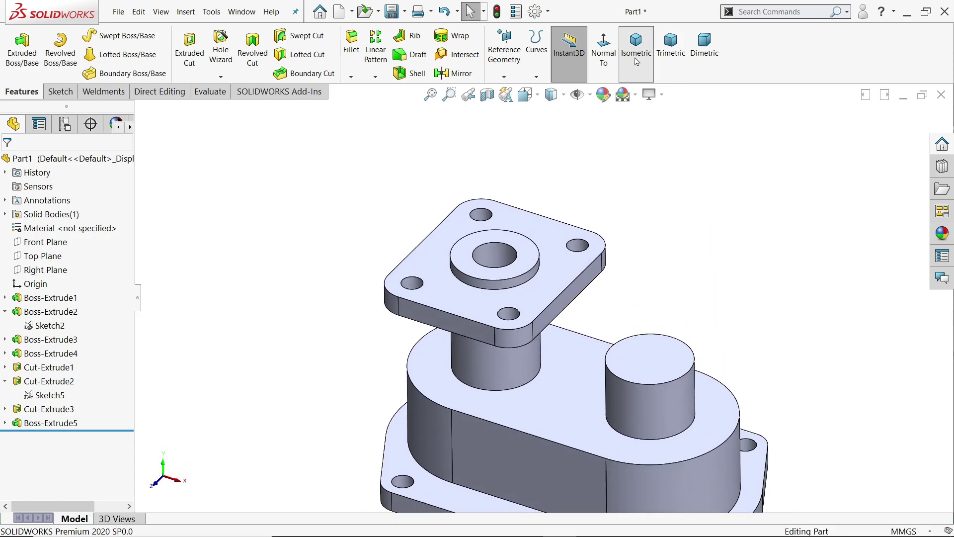
key("alt+Tab")
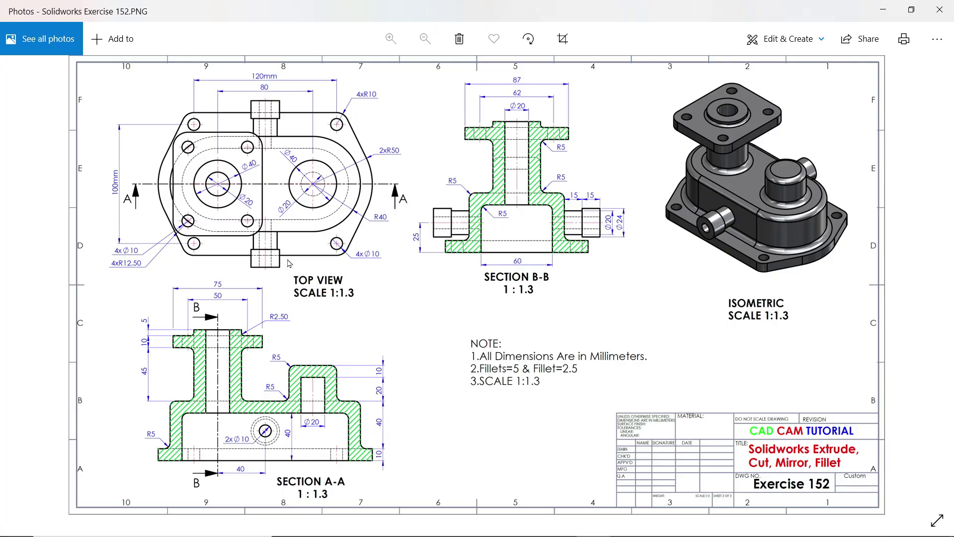
scroll(463, 242, "up", 2, "ctrl")
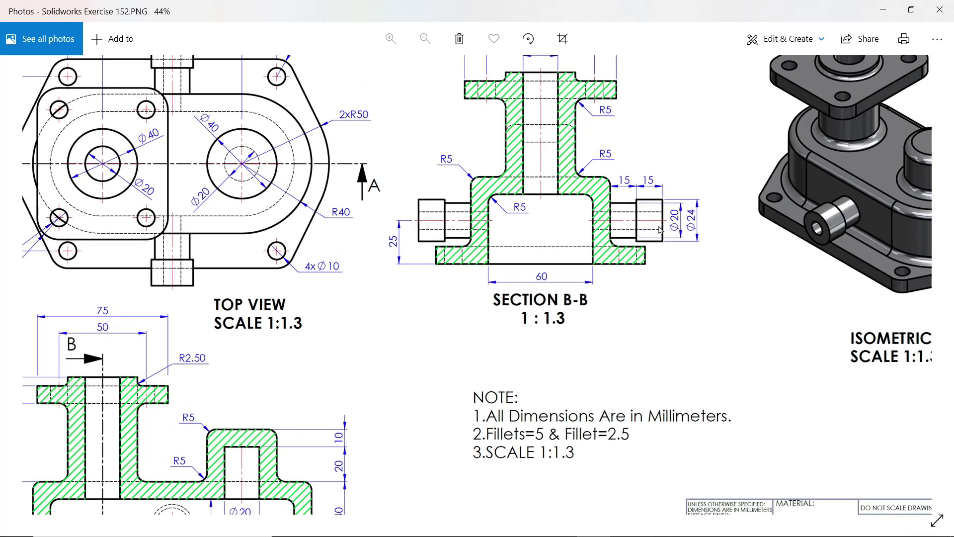
scroll(666, 208, "up", 3, "ctrl")
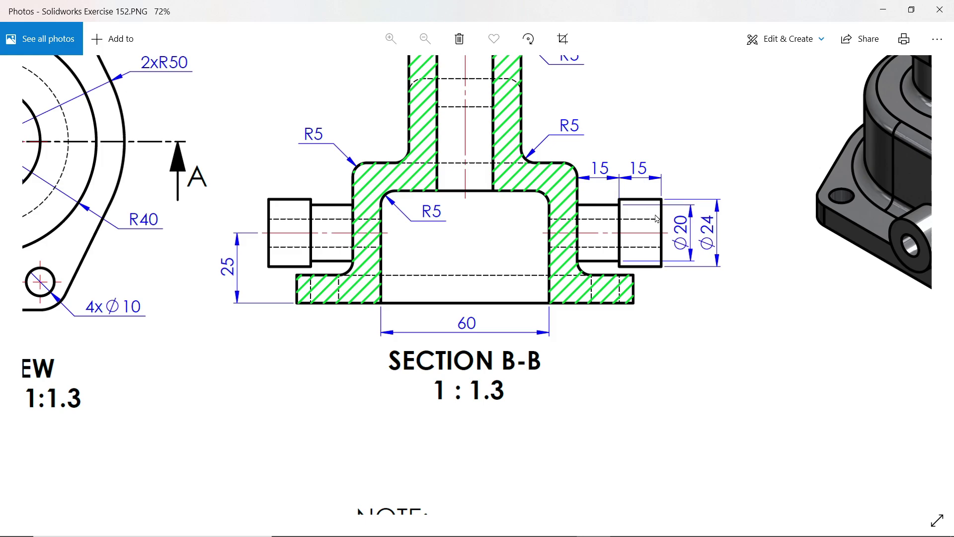
left_click_drag(594, 212, 657, 220)
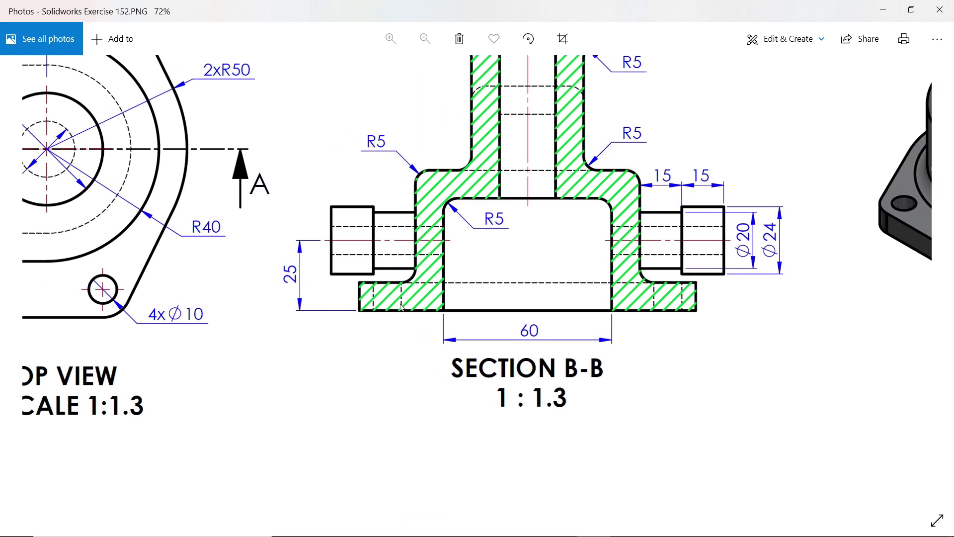
left_click_drag(400, 307, 669, 173)
left_click_drag(432, 364, 615, 175)
left_click_drag(489, 288, 533, 202)
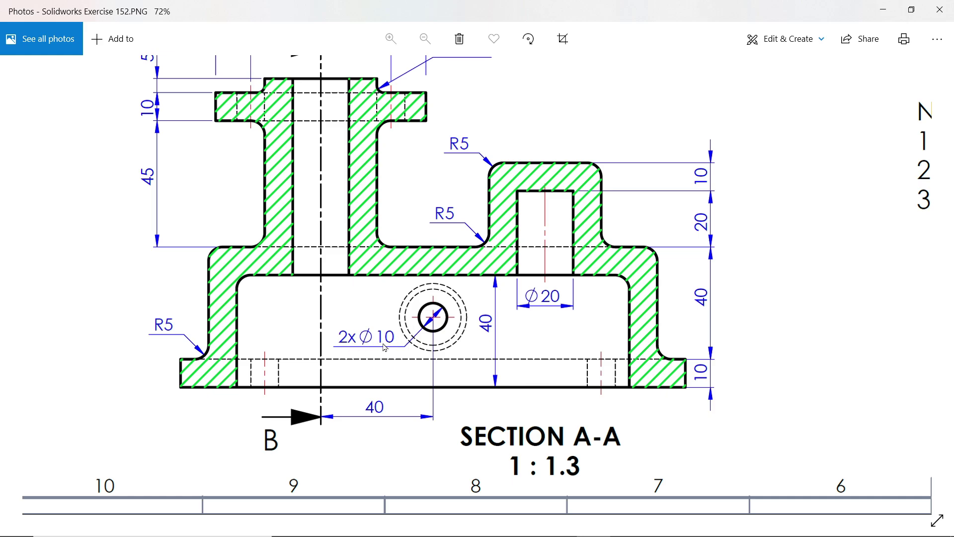
left_click_drag(585, 239, 485, 359)
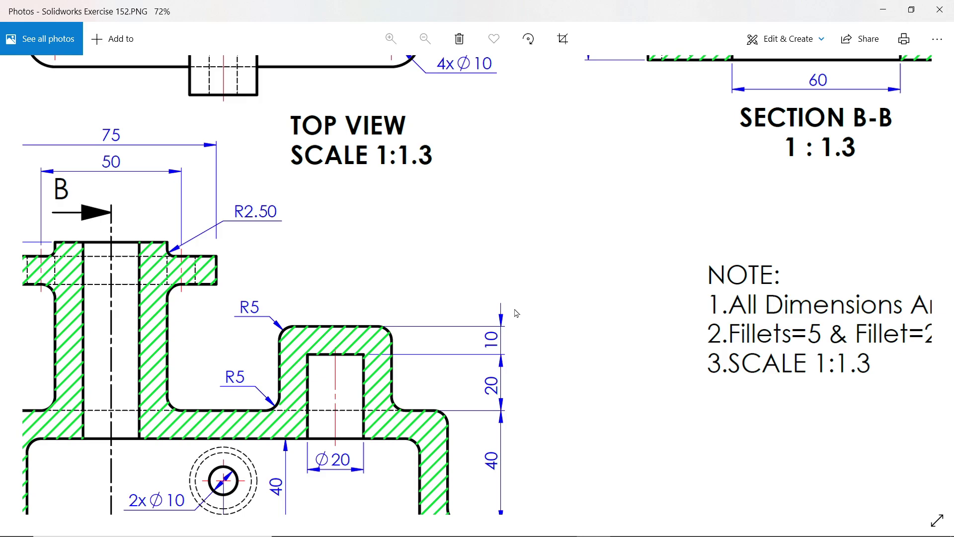
- Examine the shorter boss and internal cavity in Section A-A and the side bosses in Section B-B, and return to SOLIDWORKS
scroll(517, 313, "down", 3)
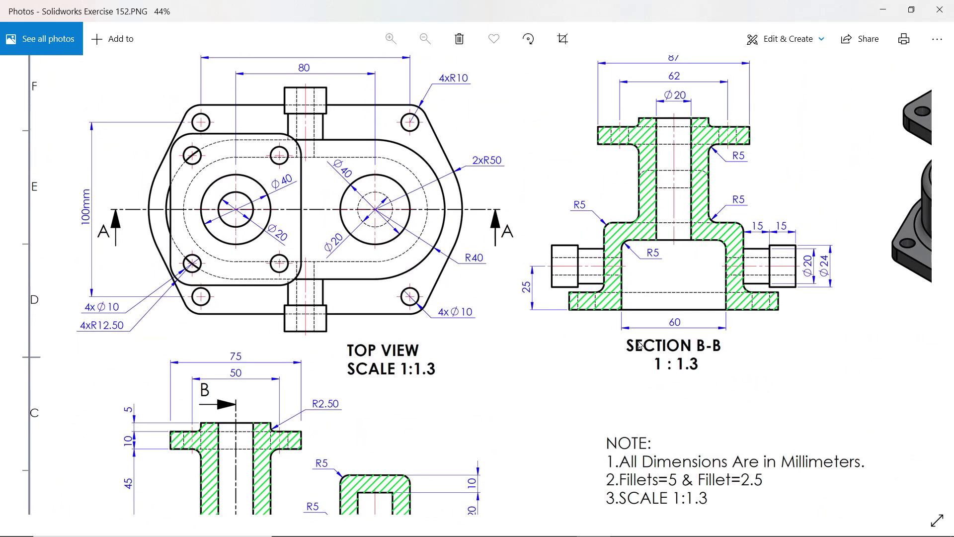
left_click_drag(504, 382, 520, 256)
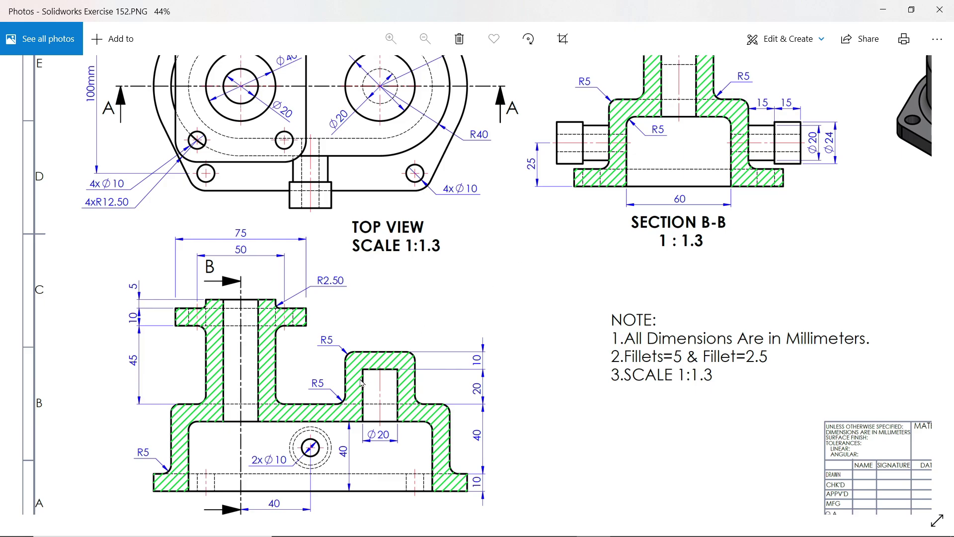
scroll(362, 383, "up", 2)
left_click_drag(362, 328, 375, 301)
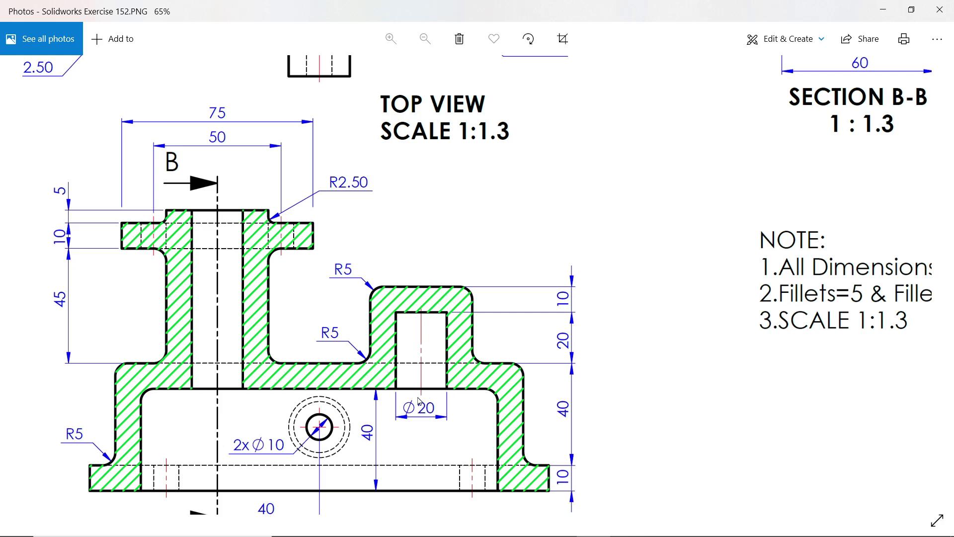
mouse_move(607, 217)
left_mouse_down()
mouse_move(560, 301)
mouse_move(659, 211)
left_mouse_up()
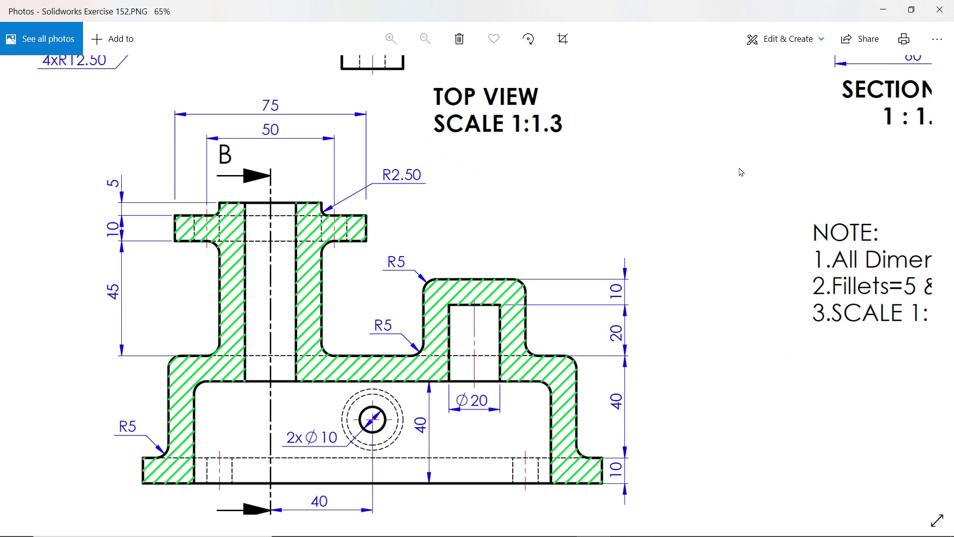
left_click_drag(829, 77, 533, 362)
left_click_drag(552, 328, 524, 421)
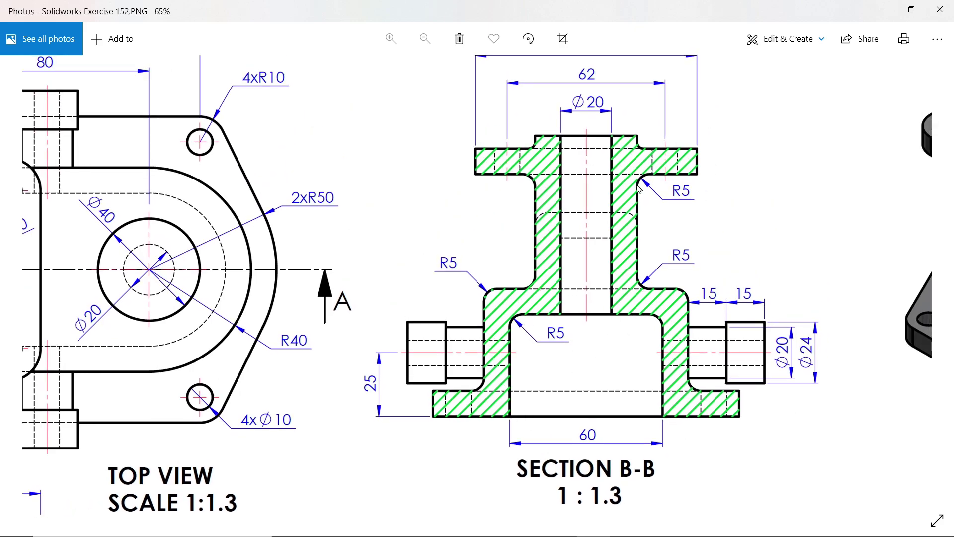
left_click(884, 10)
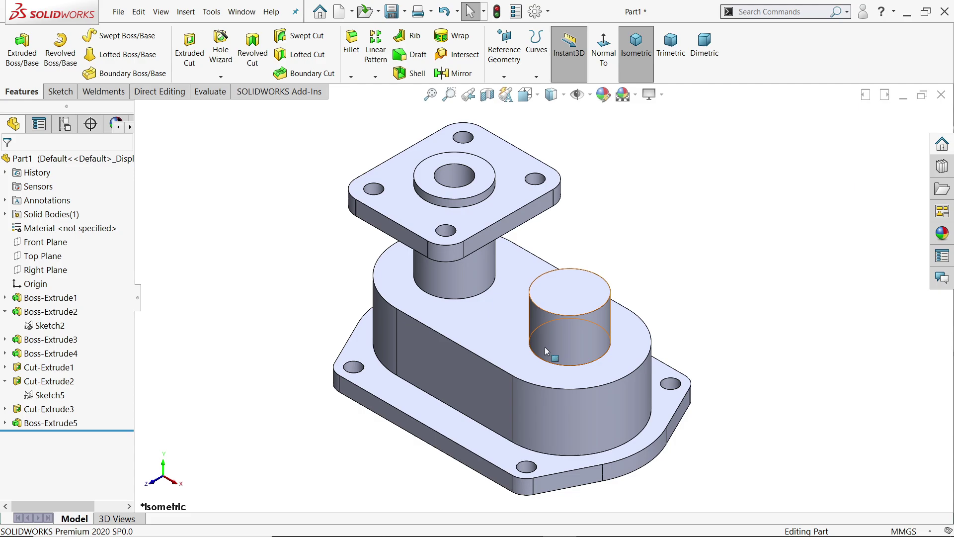
- Start a sketch on the flat front face of the slot-shaped body and draw a 20 mm diameter circle on it
left_click(473, 374)
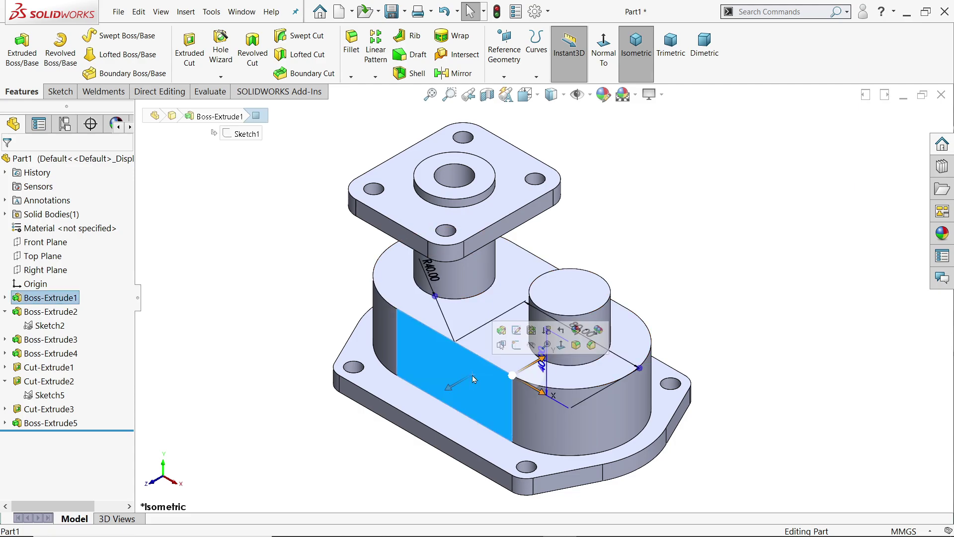
left_click(516, 349)
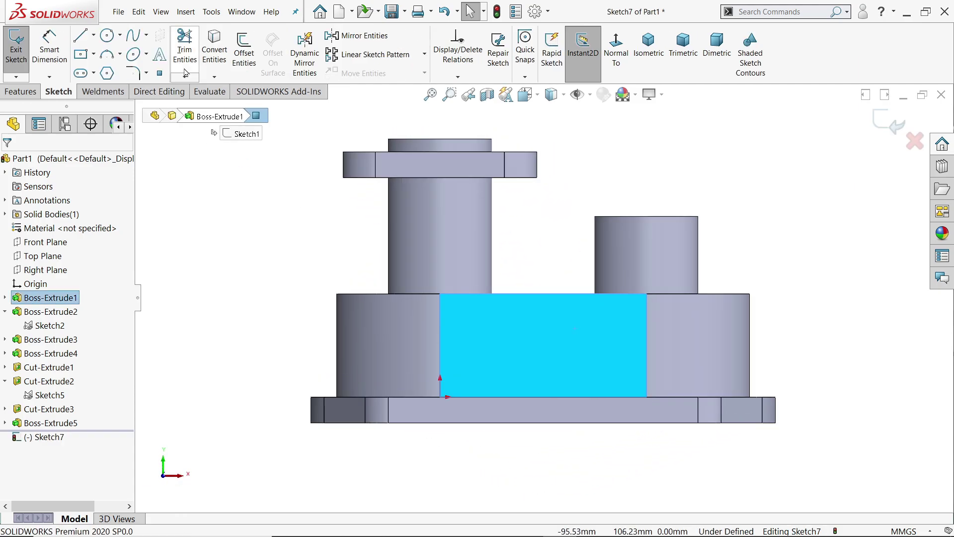
left_click(106, 35)
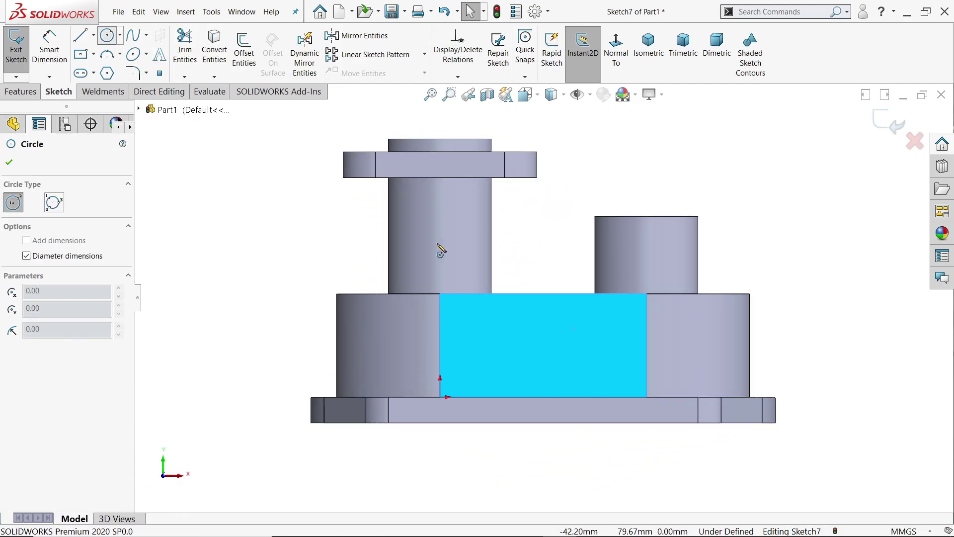
left_click(542, 342)
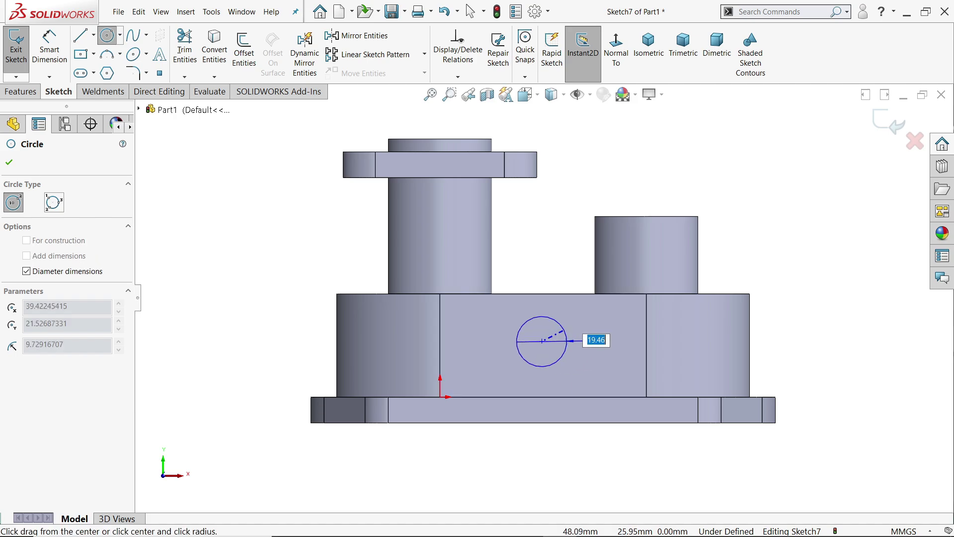
type("20")
key("Return")
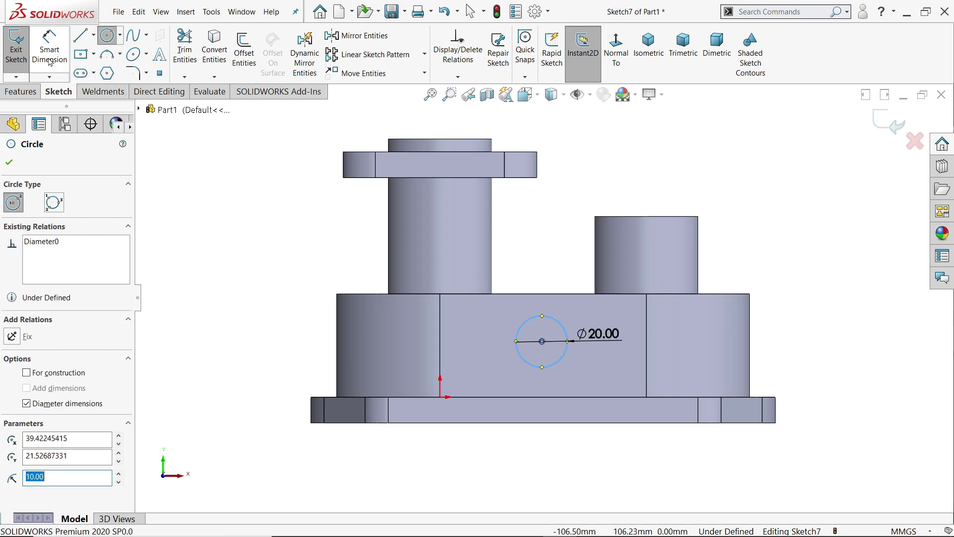
- Dimension the circle's centre 25 mm above the bottom edge of the base flange
left_click(50, 54)
scroll(544, 337, "down", 2)
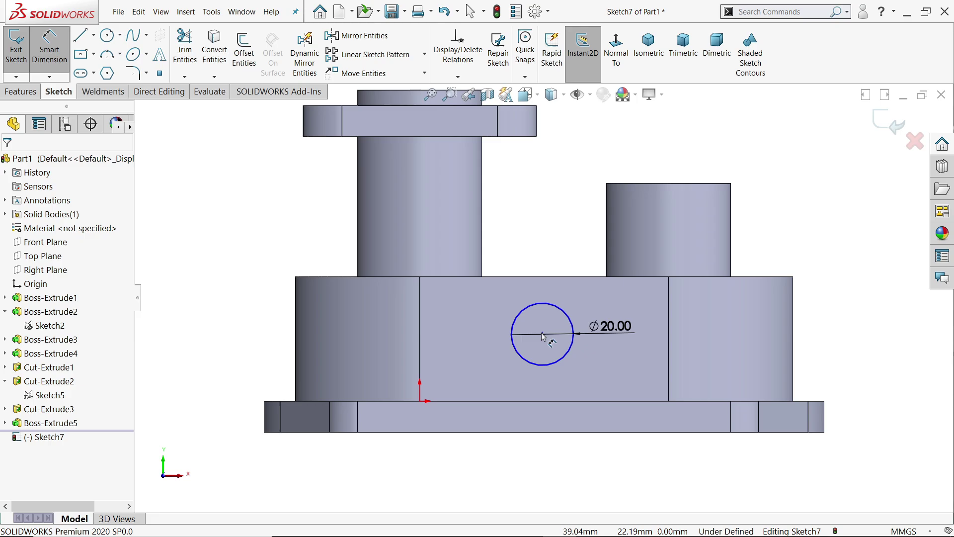
left_click(557, 365)
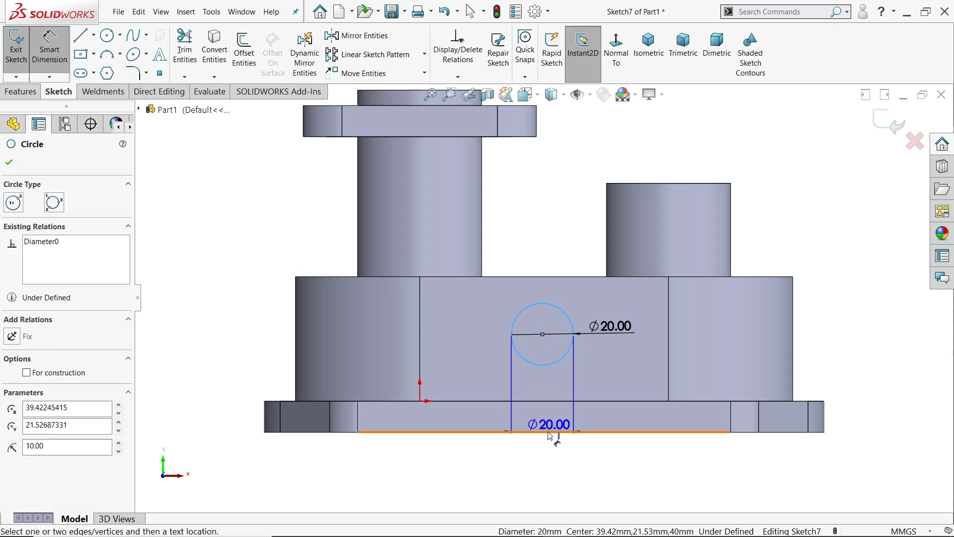
left_click(549, 433)
left_click(227, 365)
type("2")
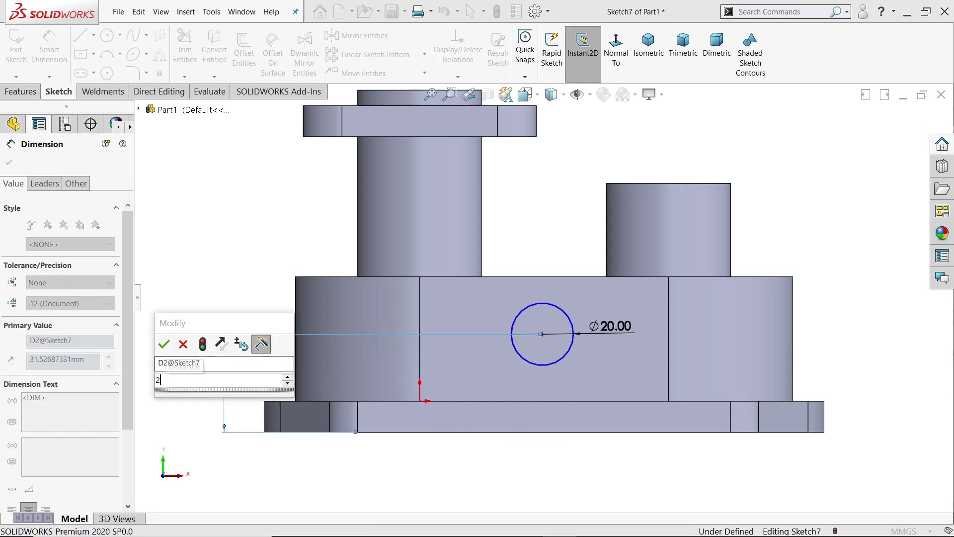
type("5")
key("Return")
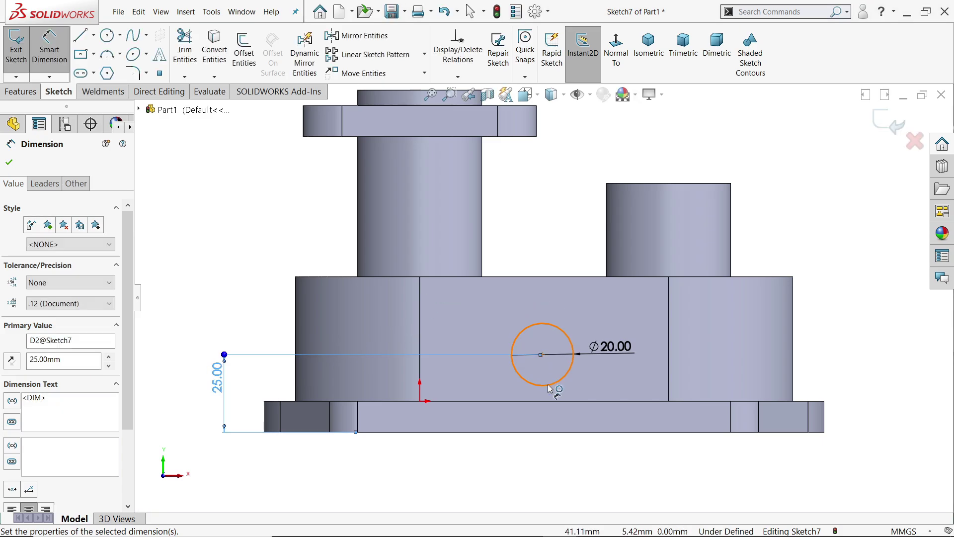
- Dimension the circle's centre 40 mm horizontally from the origin
left_click(549, 386)
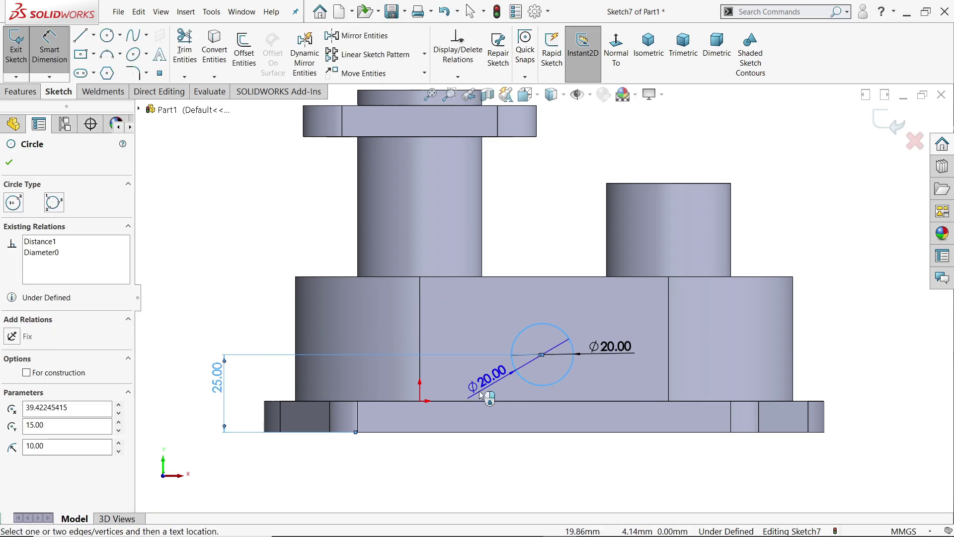
left_click(420, 402)
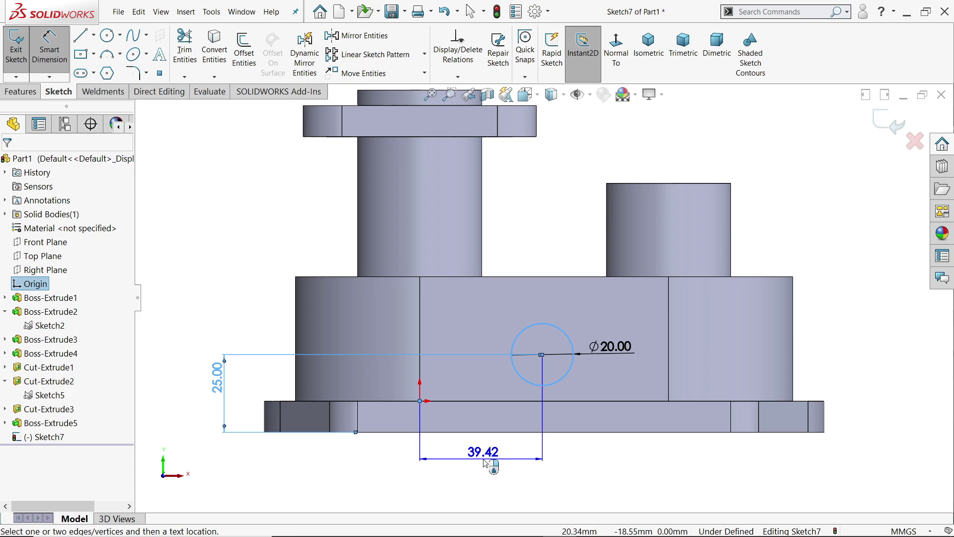
left_click(486, 463)
type("40")
key("Return")
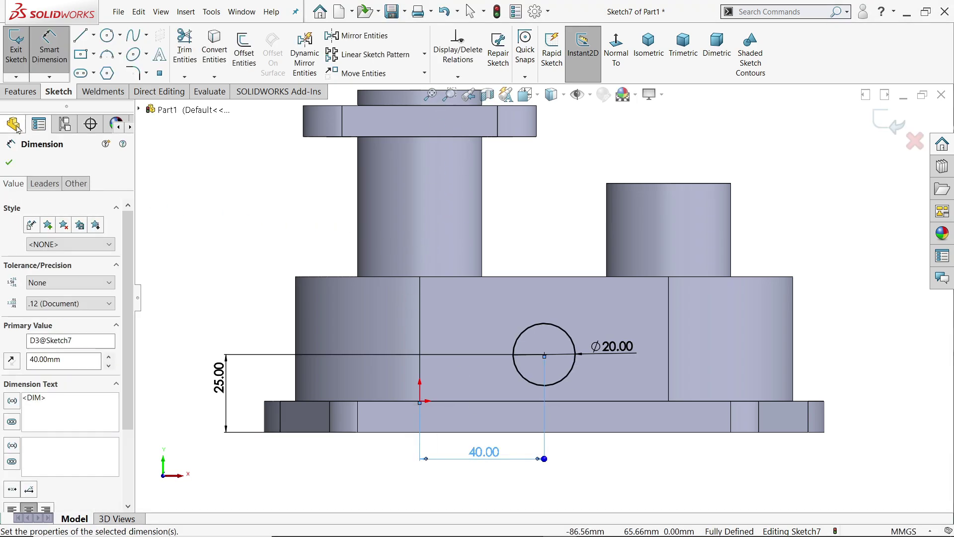
- Extrude the circle as a Blind boss 15 mm outward from the front face
left_click(22, 92)
left_click(22, 50)
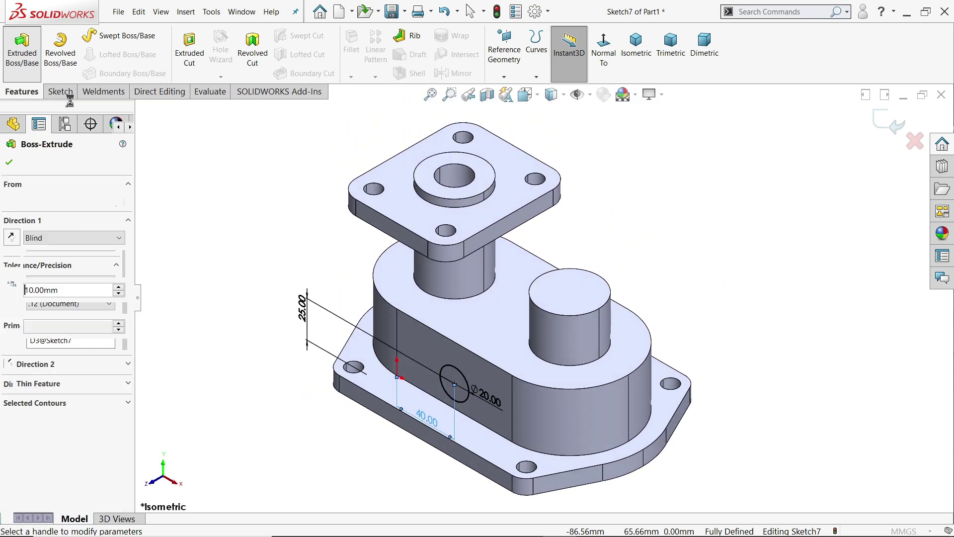
type("15")
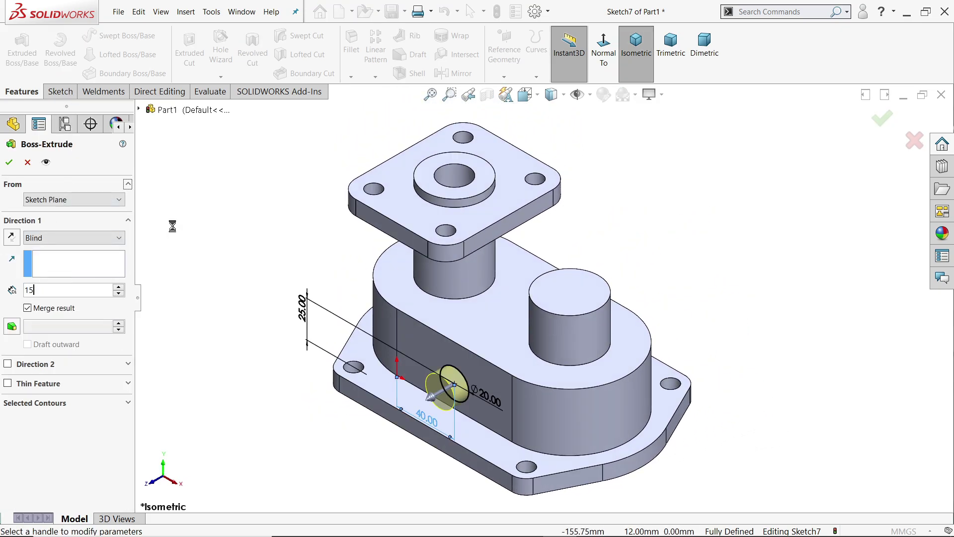
key("Return")
scroll(422, 400, "down", 2)
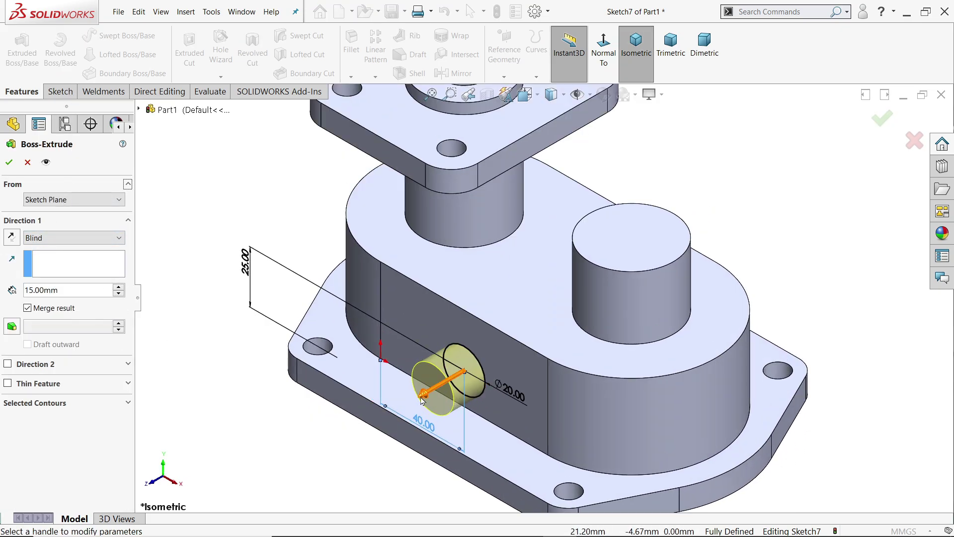
left_click(11, 163)
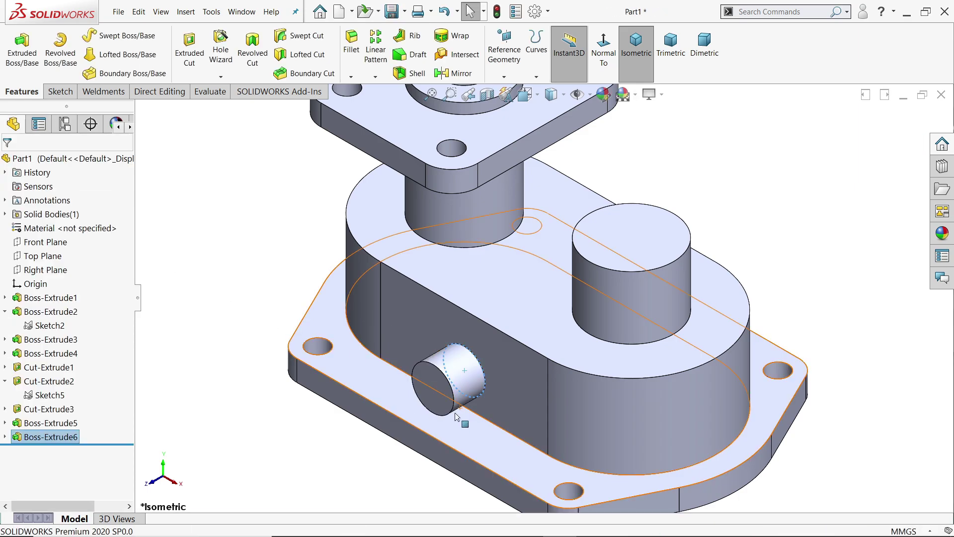
- Start a sketch on the end face of the side boss and draw a concentric circle of 24 mm diameter
left_click(433, 402)
left_click(476, 369)
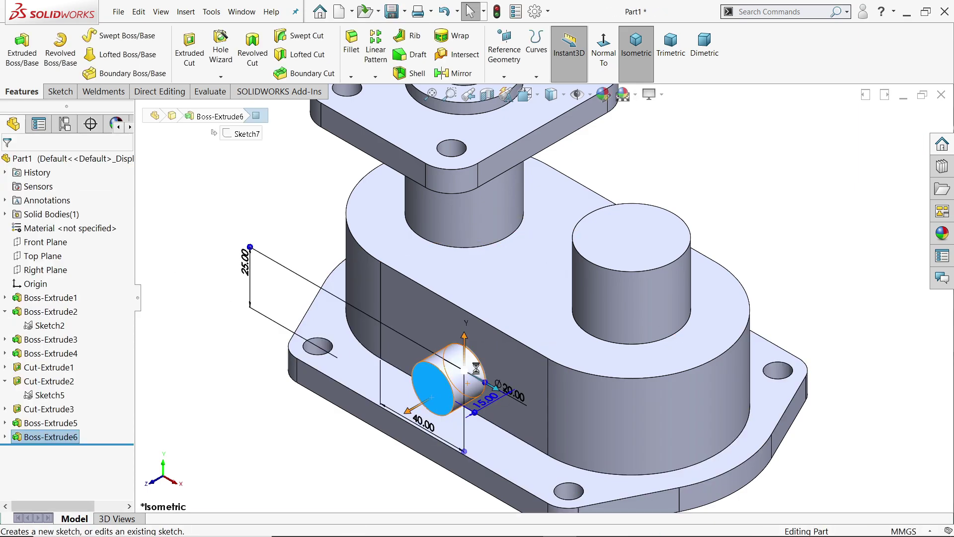
left_click(107, 35)
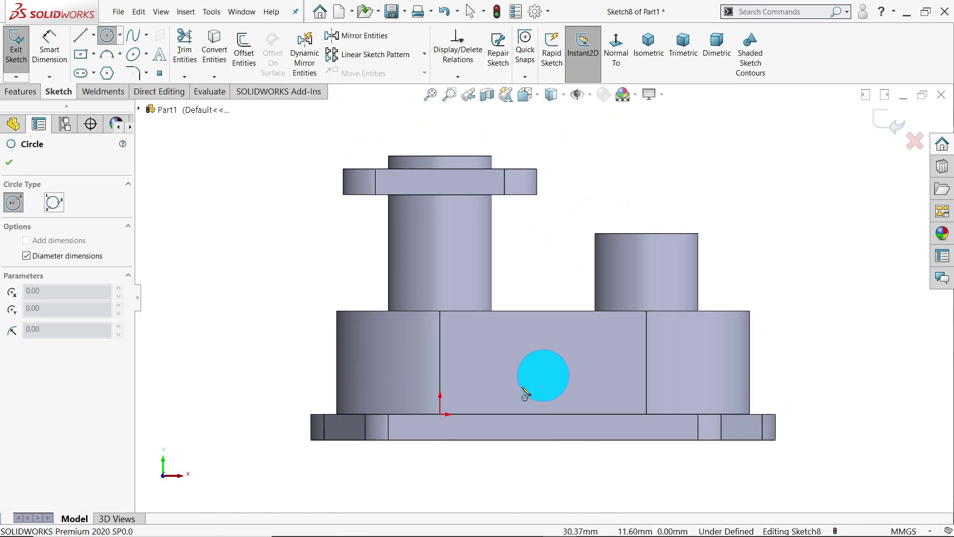
scroll(547, 401, "down", 3)
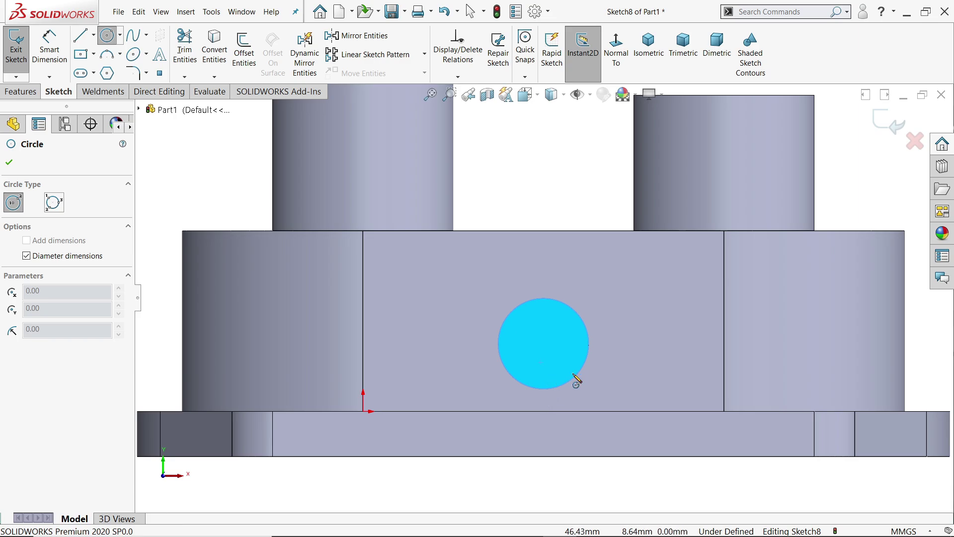
mouse_move(579, 380)
left_click(544, 343)
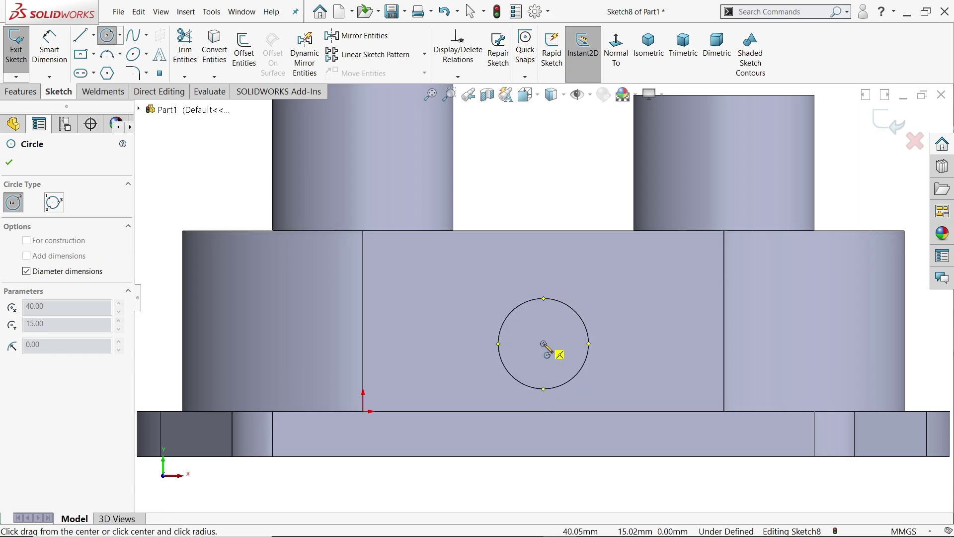
type("2")
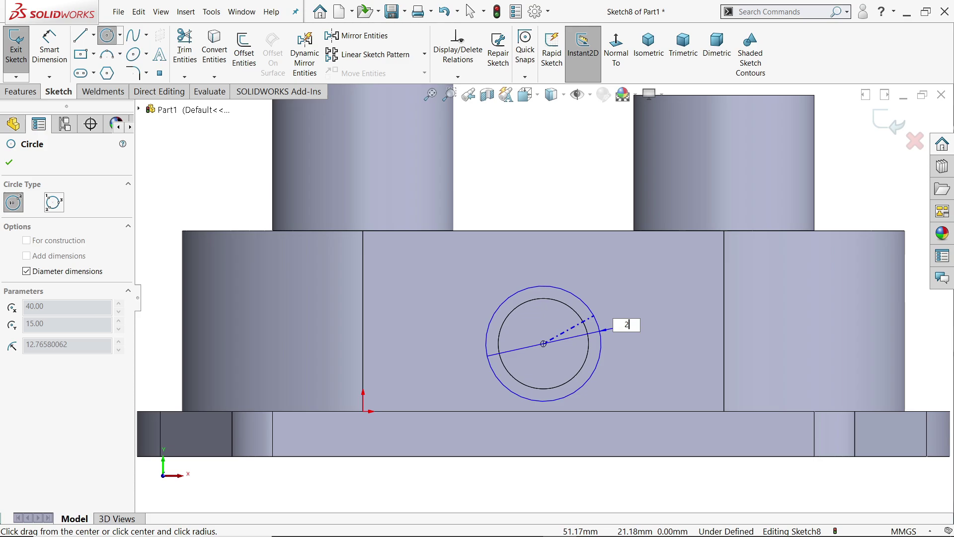
type("4")
key("Return")
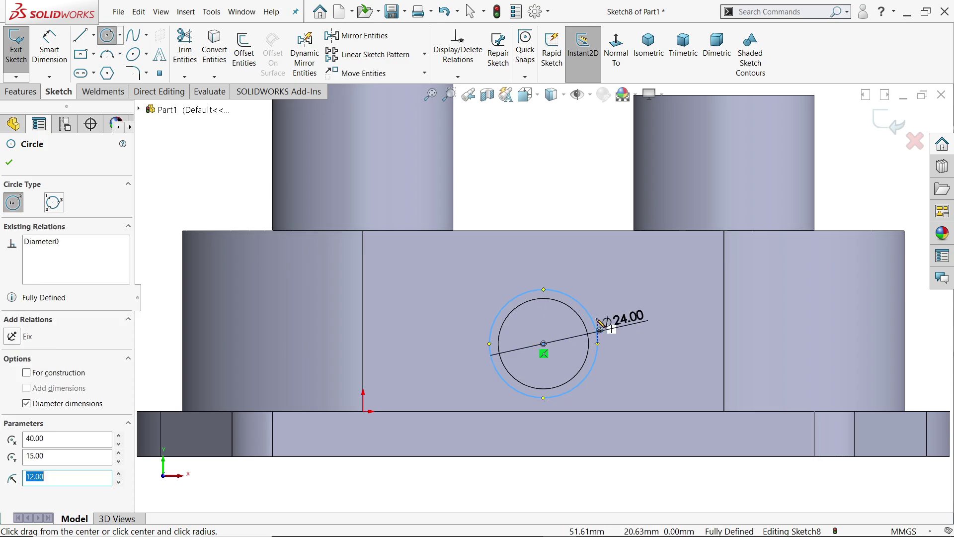
- Extrude the 24 mm circle as a Blind boss 15 mm outward from the side boss's end face
left_click(19, 91)
left_click(22, 50)
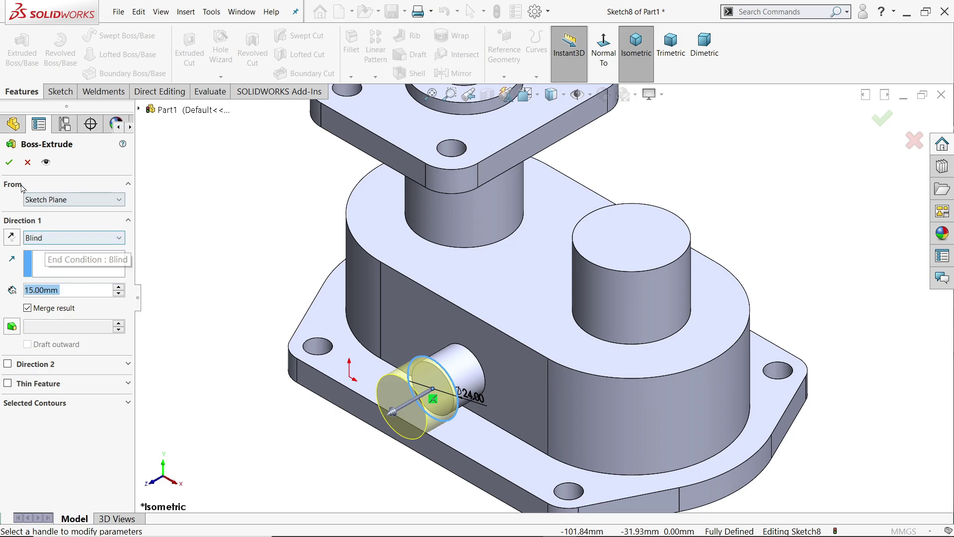
left_click(9, 162)
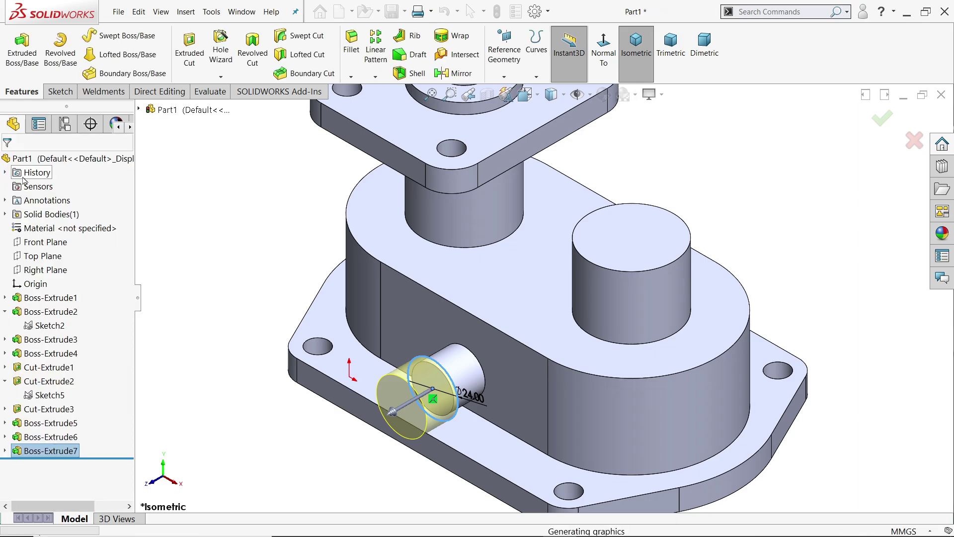
- Start a sketch on the 24 mm boss's end face and draw a concentric circle of 10 mm diameter
left_click(392, 405)
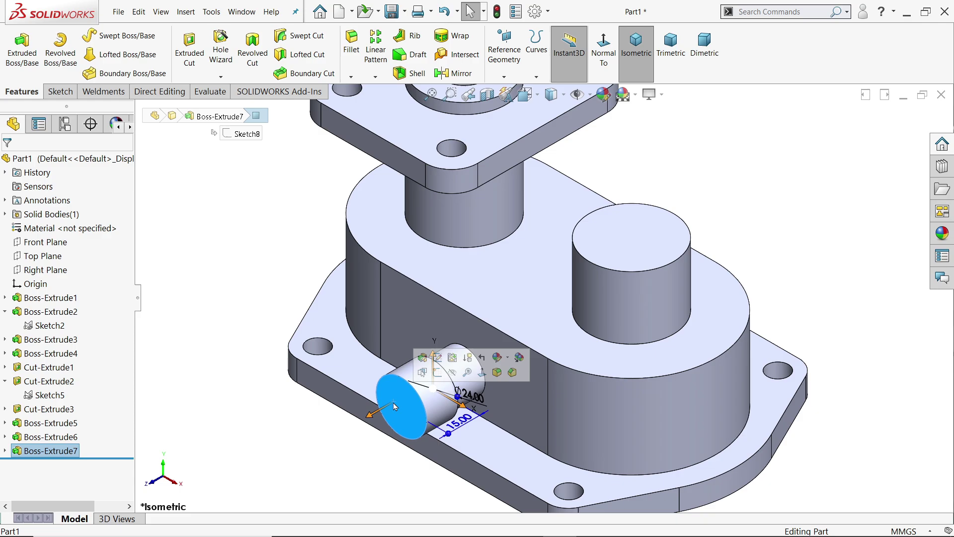
left_click(437, 373)
left_click(106, 34)
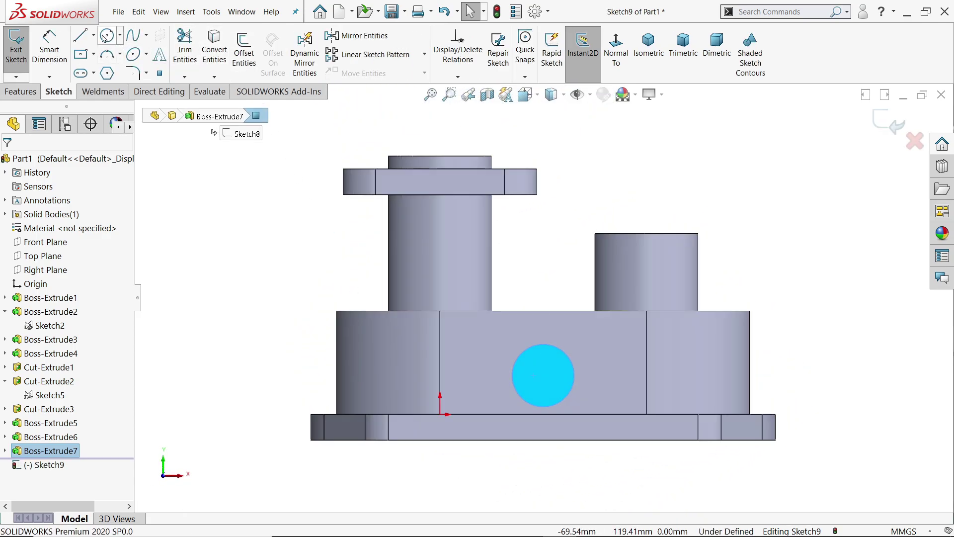
scroll(566, 396, "down", 4)
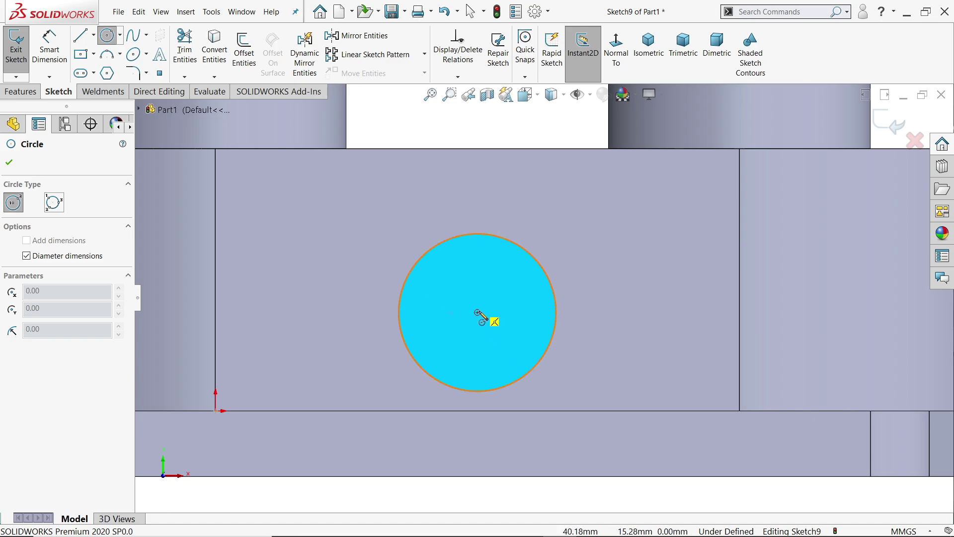
left_click(478, 312)
type("10")
key("Return")
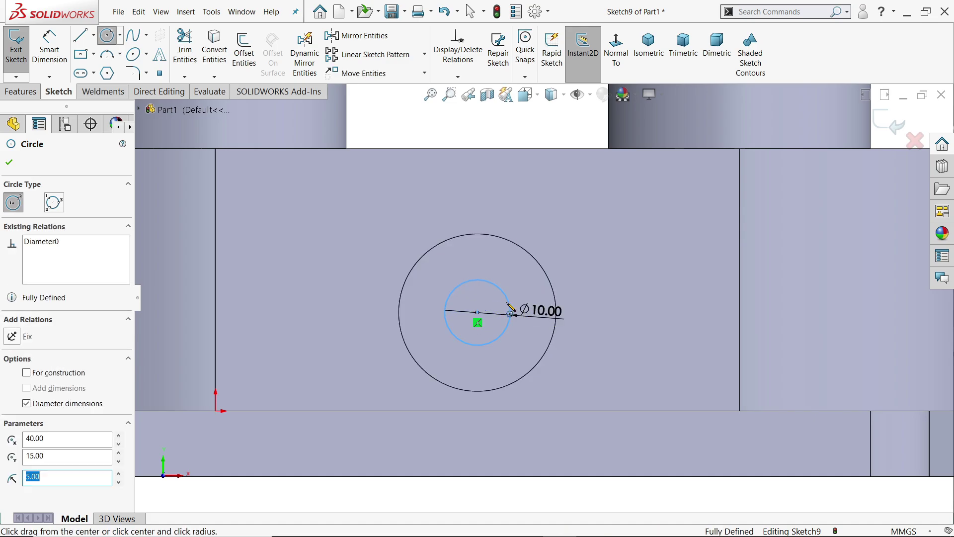
- Cut-extrude the 10 mm circle with the Up To Next end condition, through the side boss into the body's cavity
left_click(649, 49)
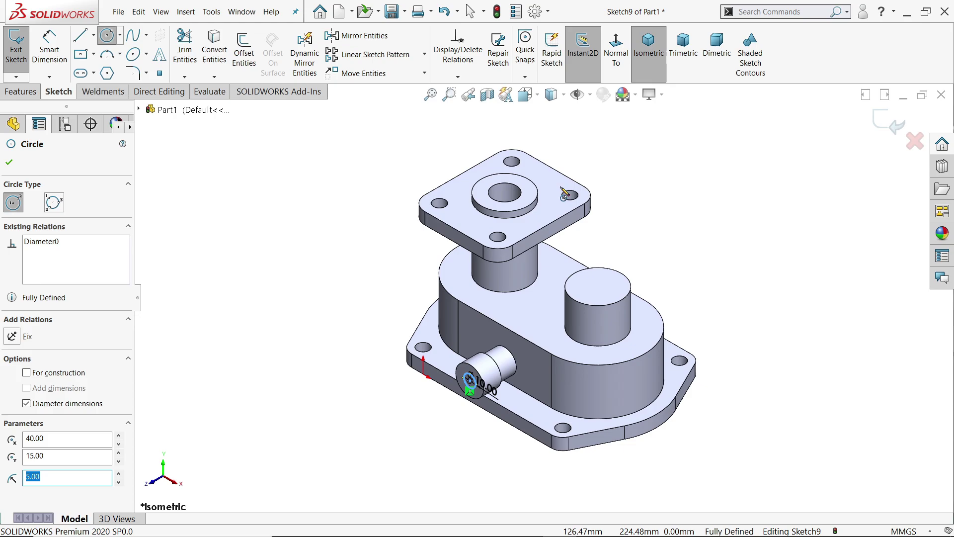
scroll(526, 374, "down", 3)
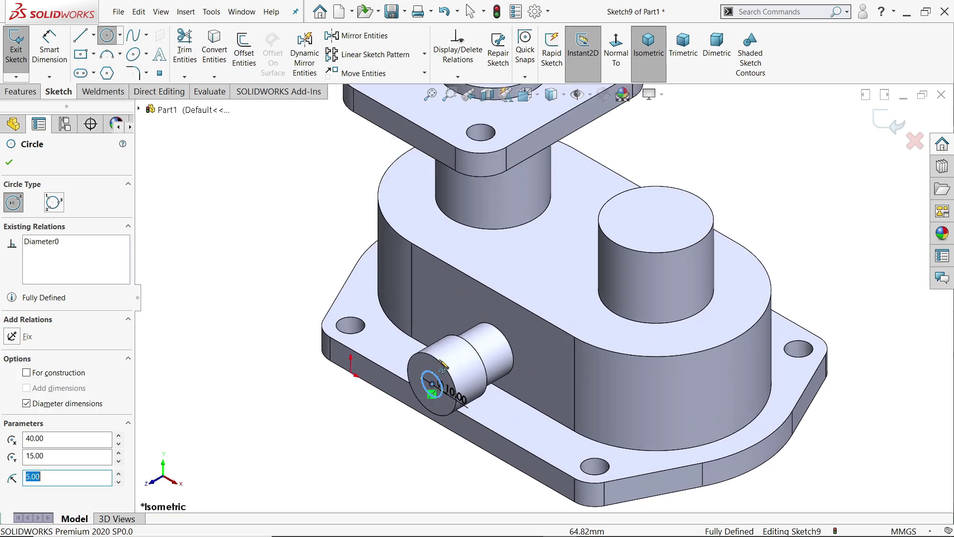
left_click(10, 163)
left_click(22, 91)
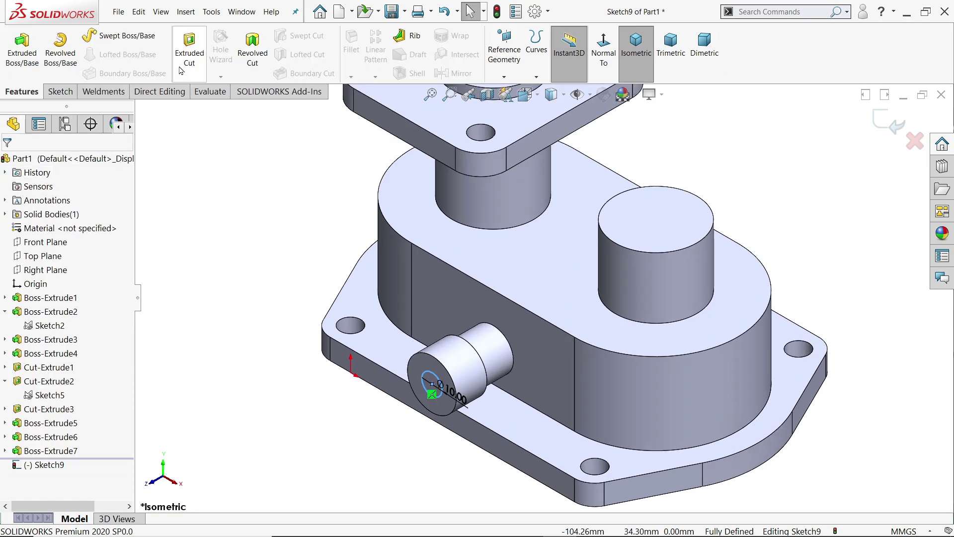
left_click(189, 50)
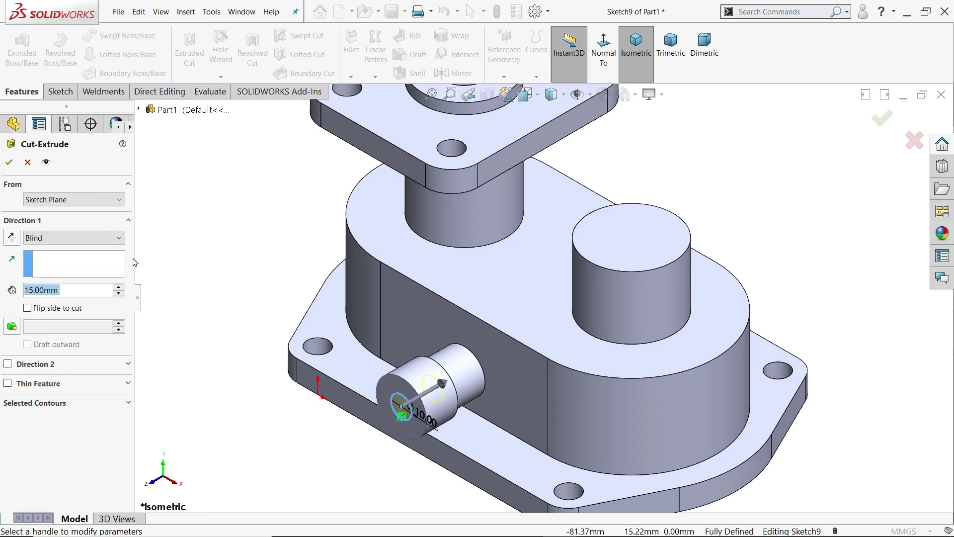
left_click(74, 238)
left_click(64, 280)
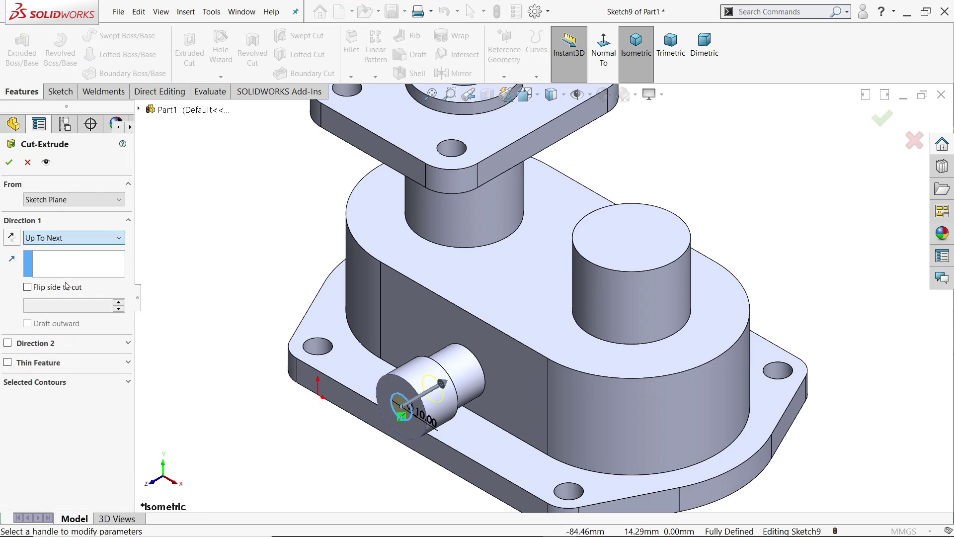
key("f")
middle_click_drag(509, 356, 545, 94)
middle_click_drag(543, 248, 543, 121)
scroll(525, 209, "down", 3)
scroll(553, 252, "down", 5)
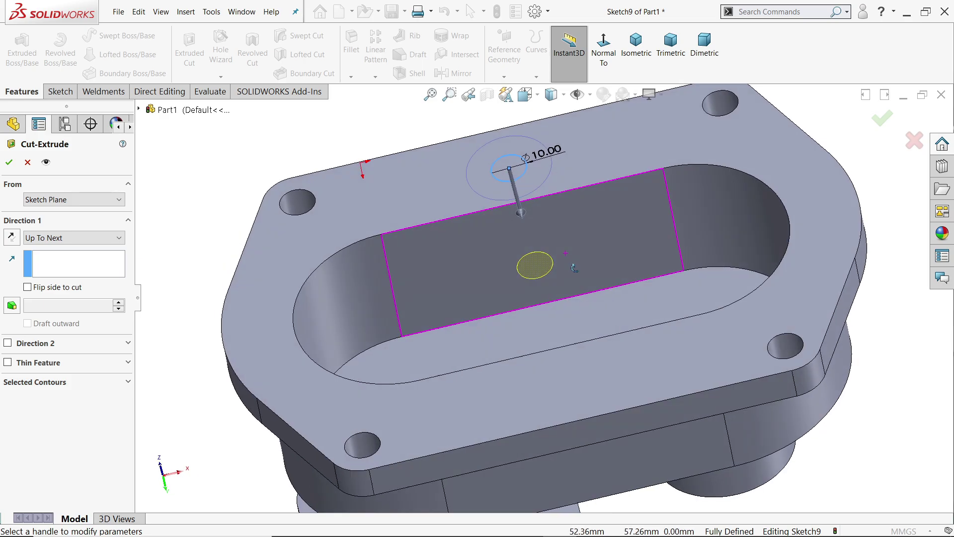
left_click(10, 163)
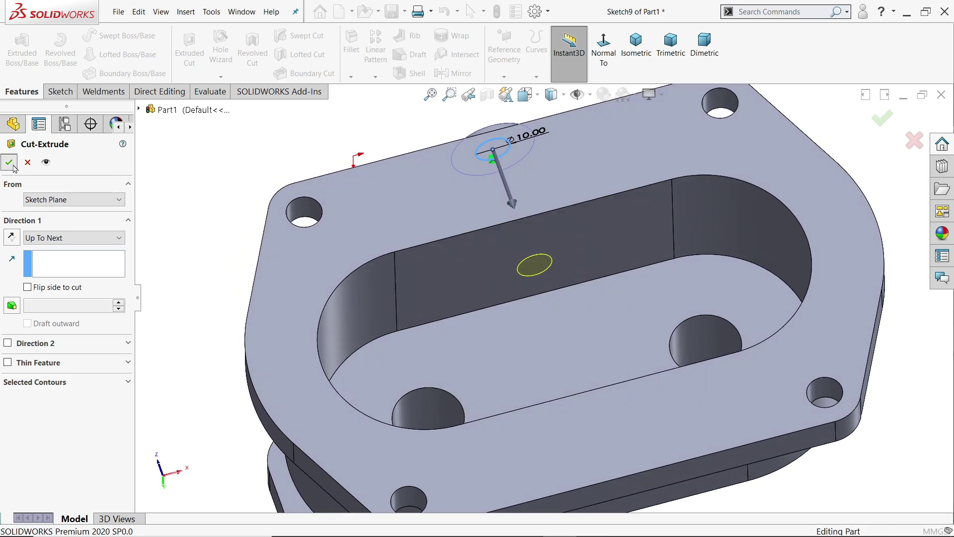
- Mirror the side boss's two extrusions (Boss-Extrude6, Boss-Extrude7) and its hole (Cut-Extrude4) about the Front Plane
middle_click_drag(378, 159, 475, 293)
left_click(636, 52)
left_click(341, 294)
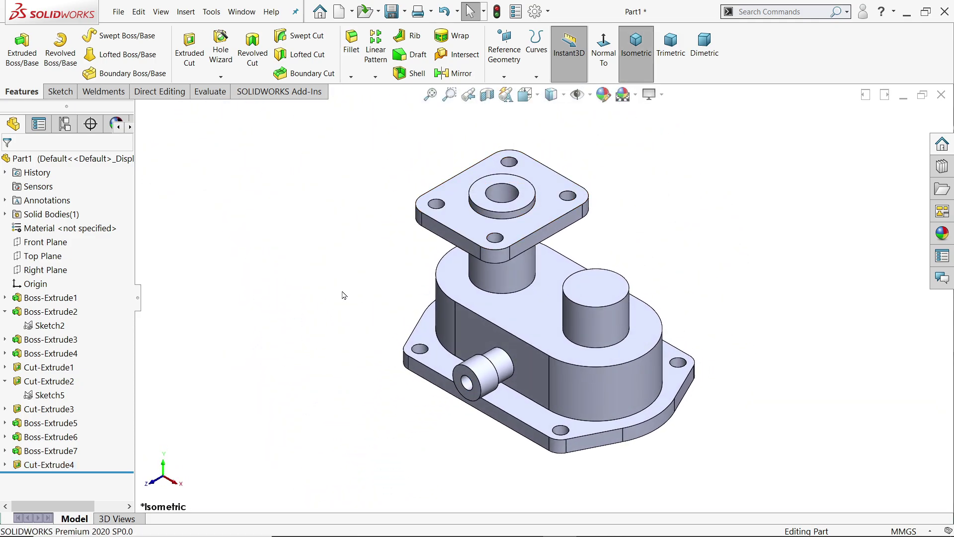
scroll(564, 335, "down", 2)
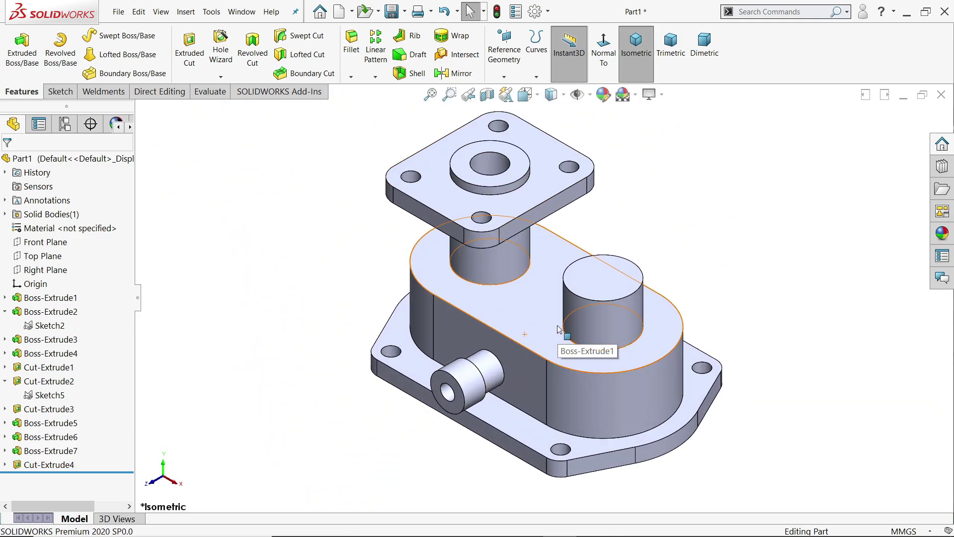
left_click(453, 73)
left_click(139, 109)
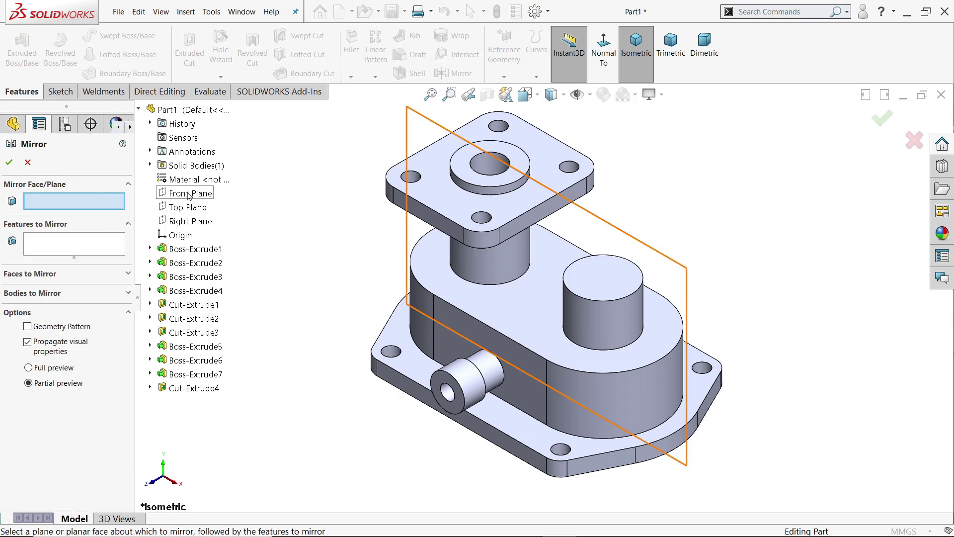
left_click(190, 194)
mouse_move(330, 256)
middle_mouse_down()
mouse_move(315, 294)
mouse_move(338, 241)
middle_mouse_up()
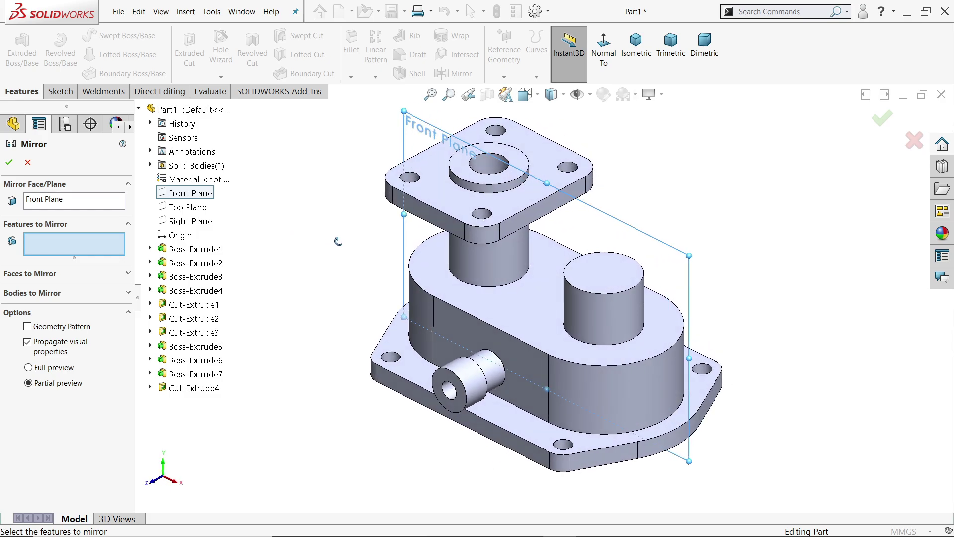
left_click(194, 361)
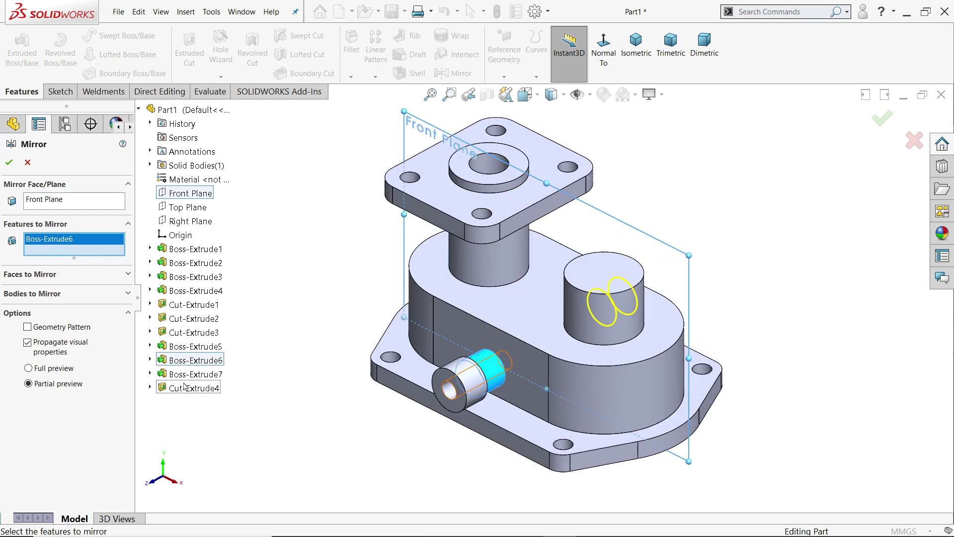
left_click(187, 375)
left_click(184, 389)
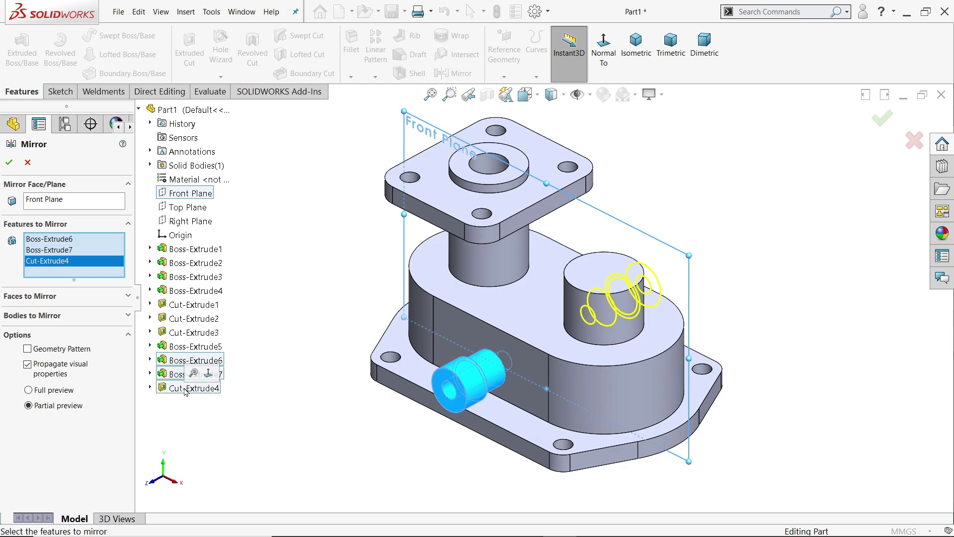
middle_click_drag(224, 293, 347, 335)
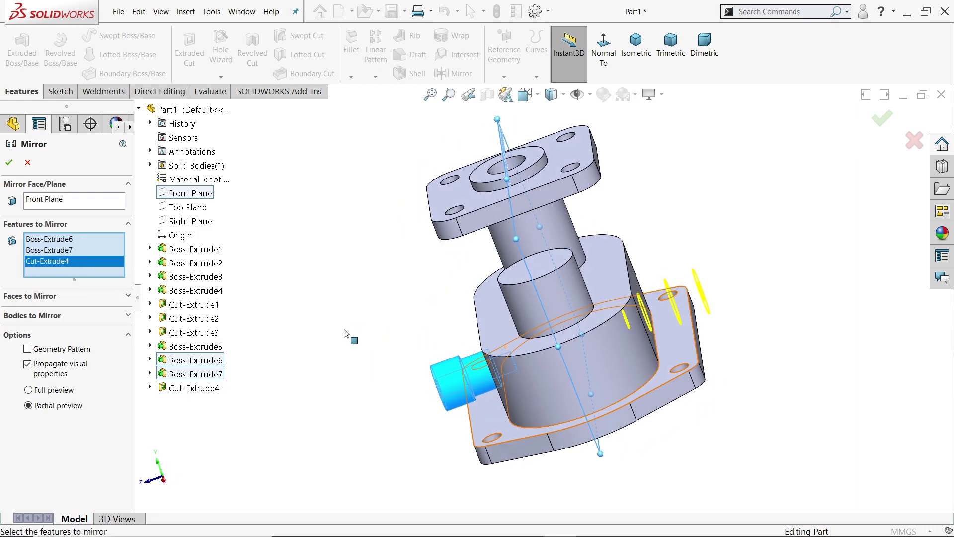
left_click(9, 163)
- Start a 5 mm fillet on the flanged column's base edge, the short cylinder's top and base edges, and the body's top and bottom outer edges
middle_click_drag(300, 286, 360, 300)
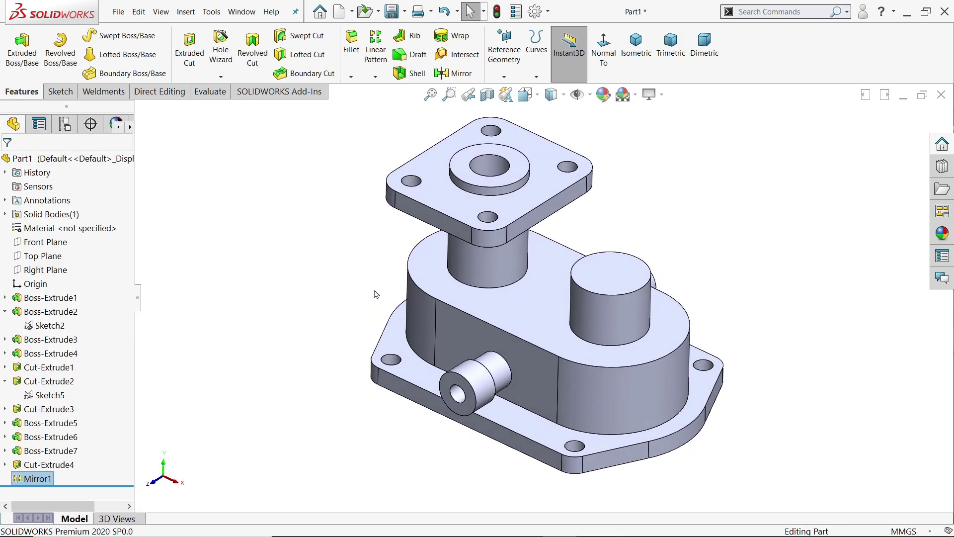
left_click(350, 45)
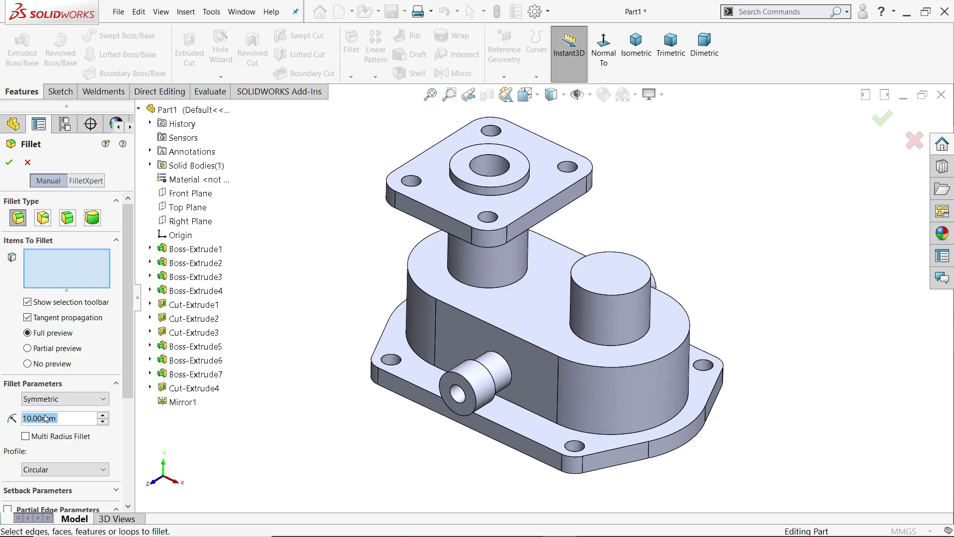
type("5")
key("Return")
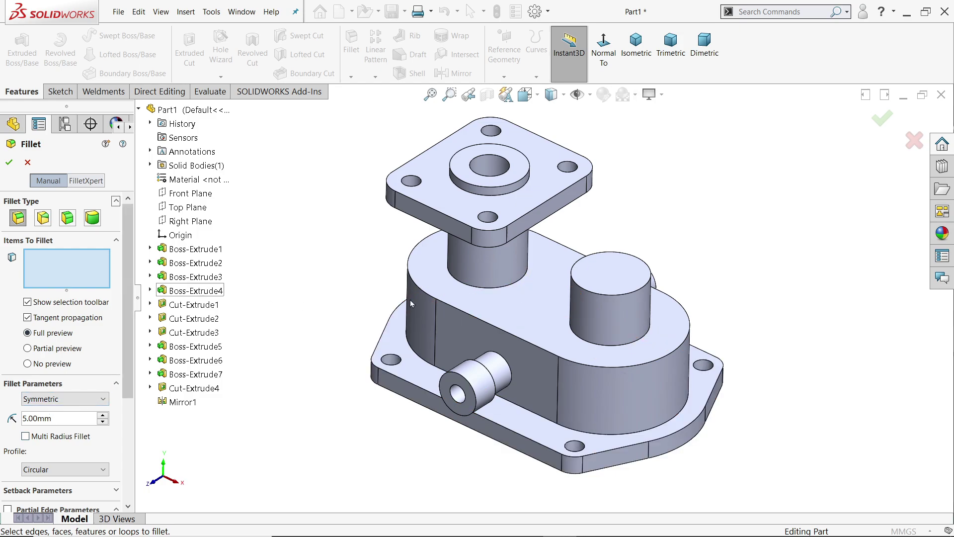
left_click(513, 281)
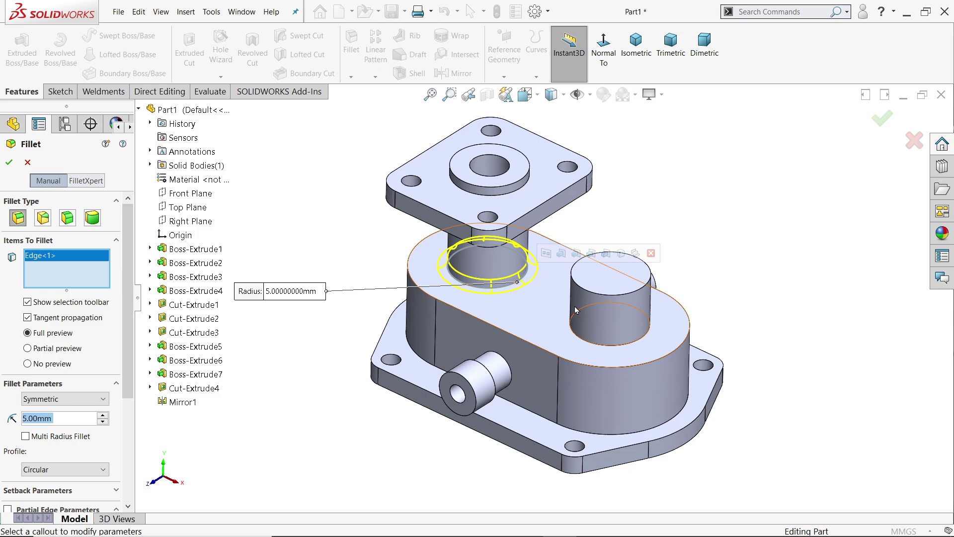
left_click(604, 299)
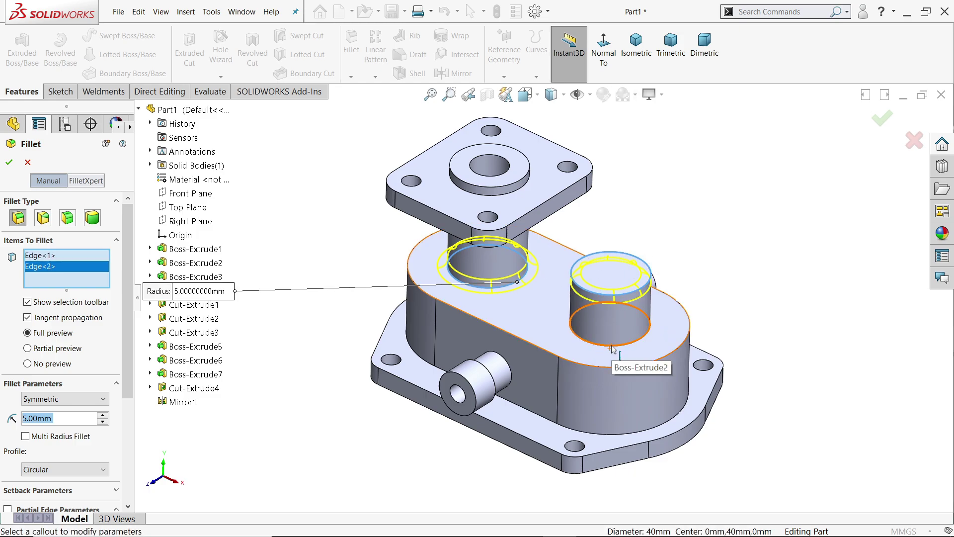
left_click(611, 346)
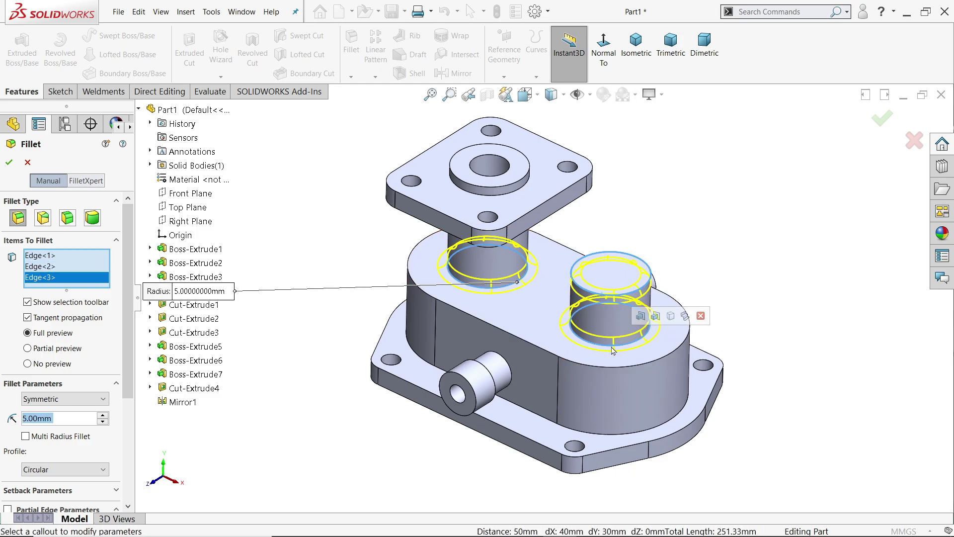
left_click(630, 368)
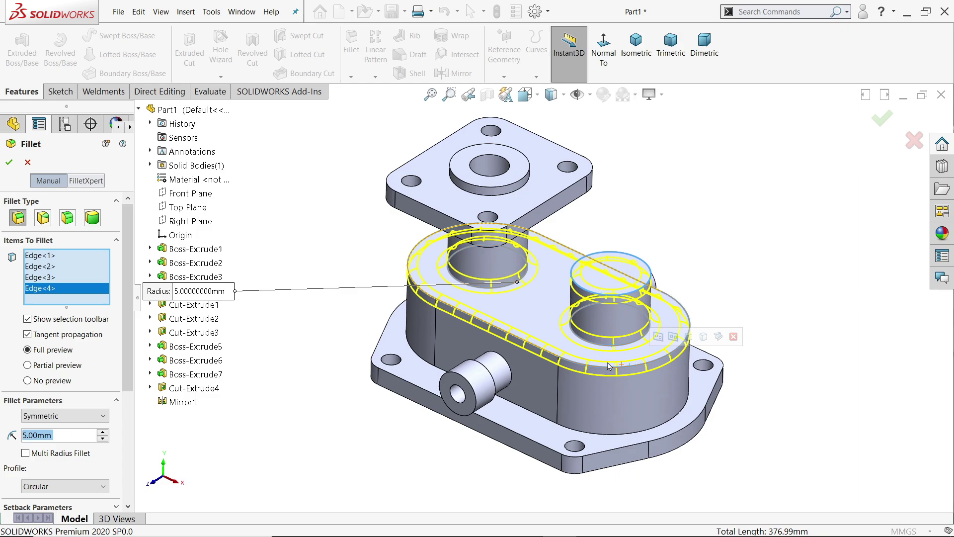
left_click(600, 437)
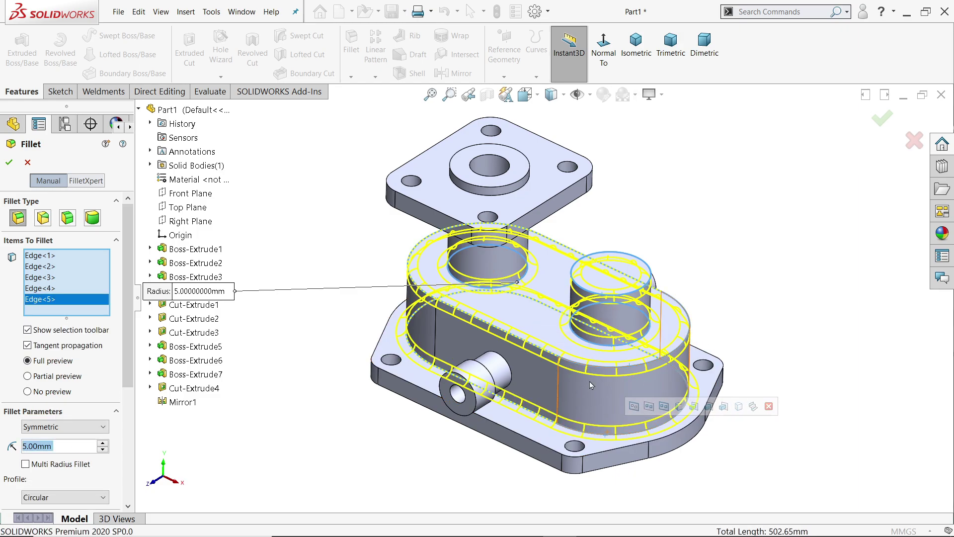
- Add the column's edge under the upper flange and the cavity's floor edge to the 5 mm fillet and create it
middle_click_drag(596, 243, 532, 239)
left_click(491, 212)
middle_click_drag(506, 268, 467, 318)
scroll(470, 317, "down", 5)
scroll(477, 328, "down", 5)
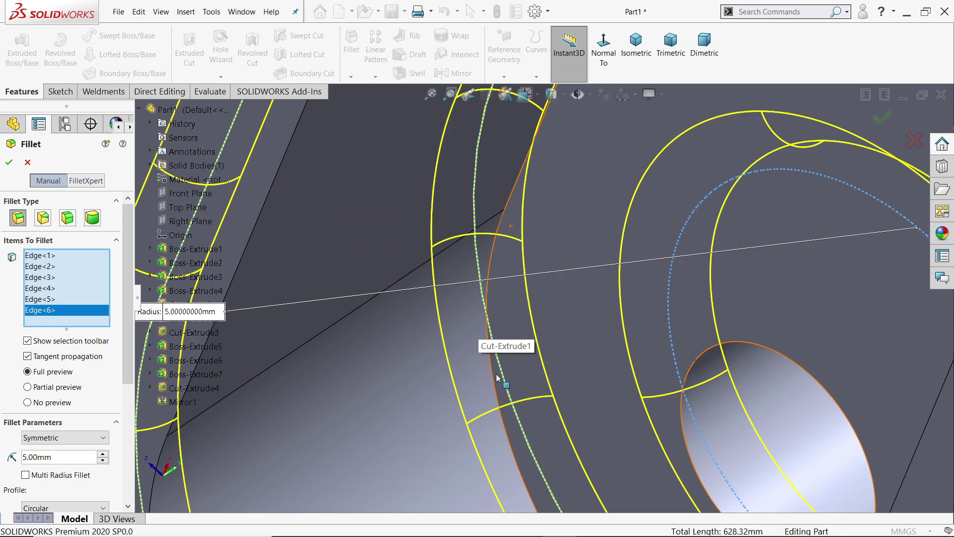
left_click(492, 379)
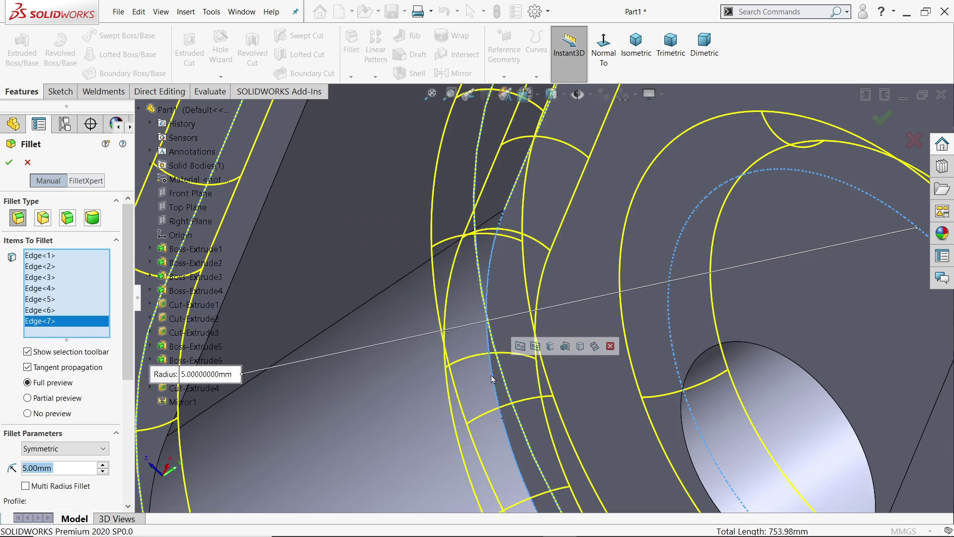
scroll(496, 295, "up", 10)
middle_click_drag(561, 337, 543, 222)
left_click(10, 163)
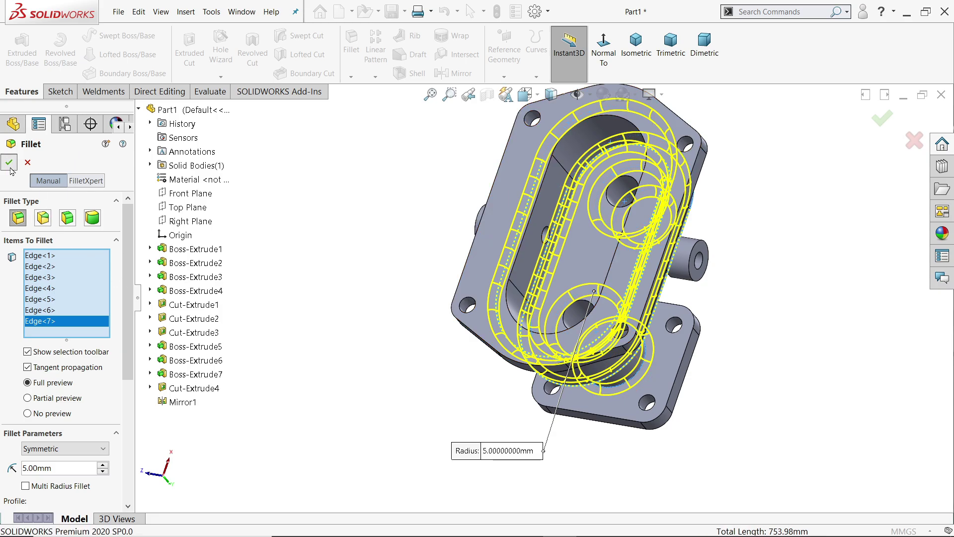
- Fillet the base edge of the raised ring on top of the upper flange with a 2.5 mm radius
middle_click_drag(396, 264, 509, 267)
left_click(636, 45)
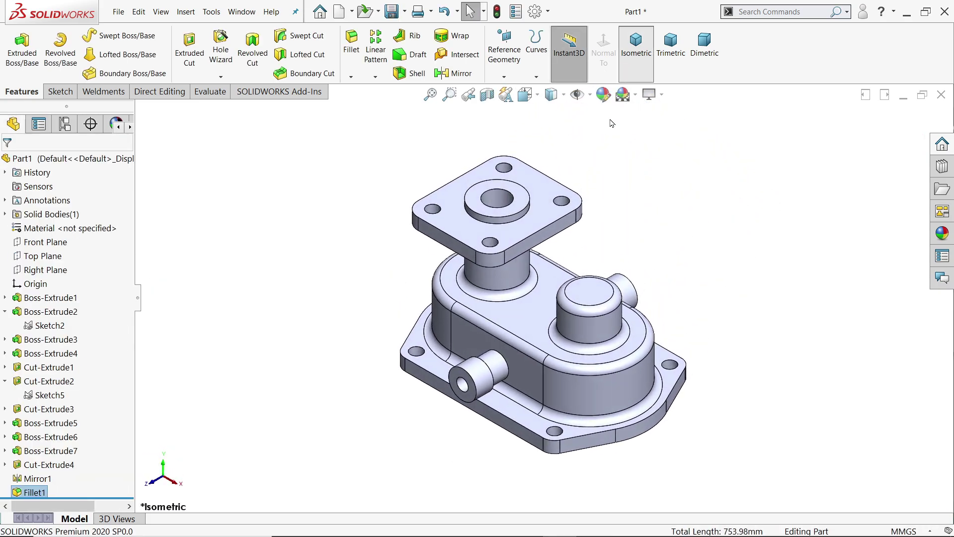
scroll(496, 192, "down", 4)
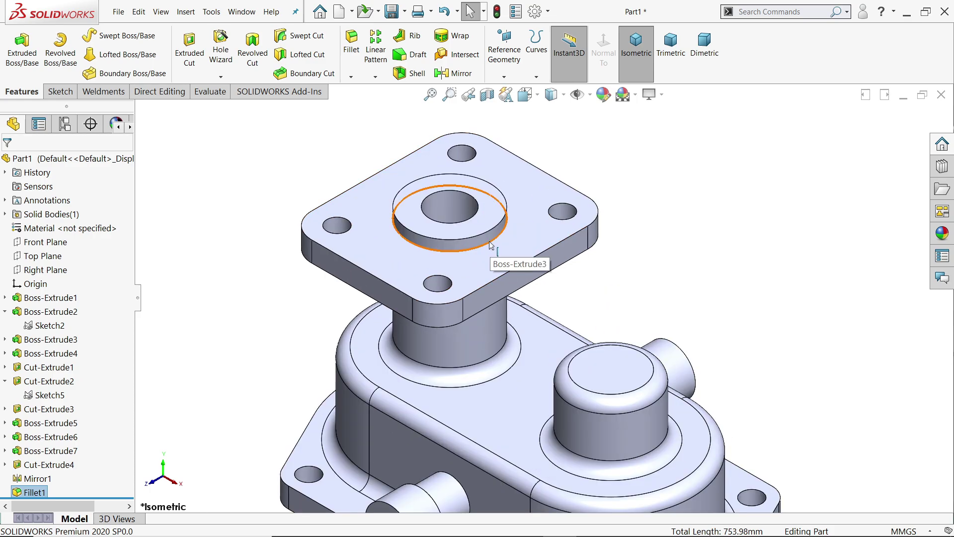
left_click(491, 245)
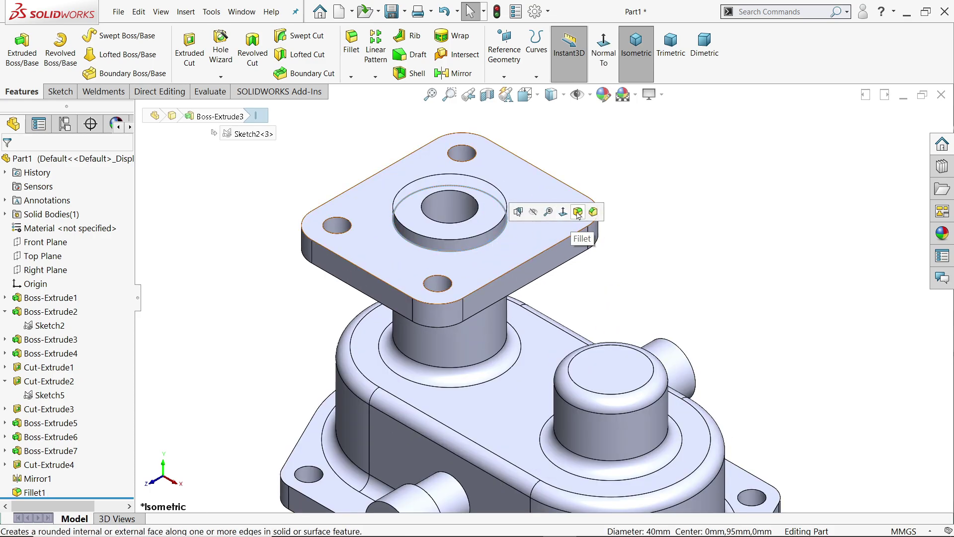
left_click(577, 213)
type("2.5")
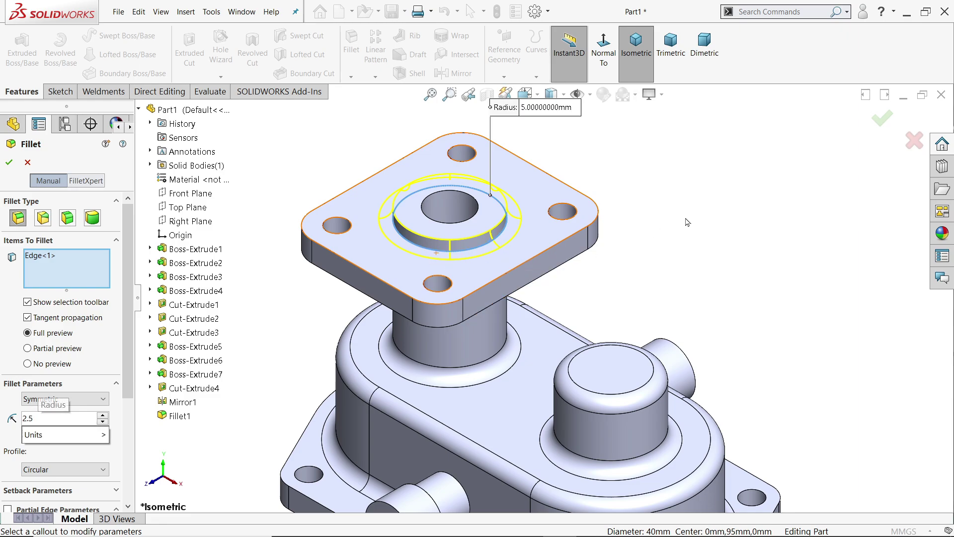
key("Return")
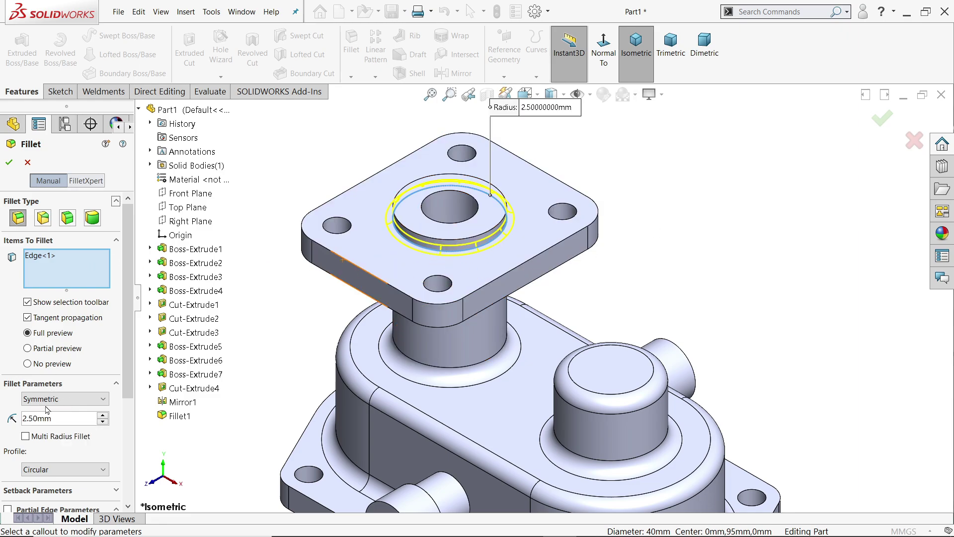
left_click(9, 160)
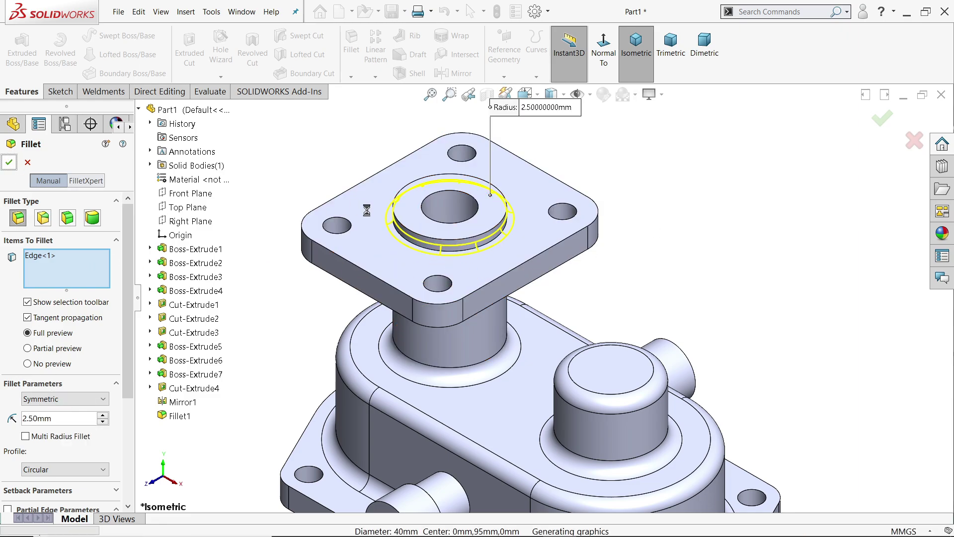
- Turn on RealView Graphics and apply the polished silver appearance to the whole part
left_click(662, 95)
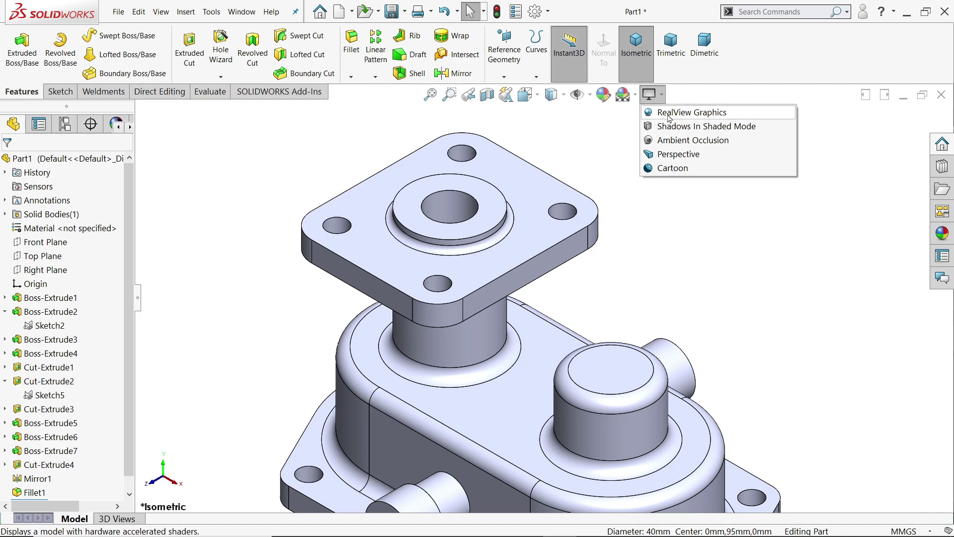
left_click(679, 111)
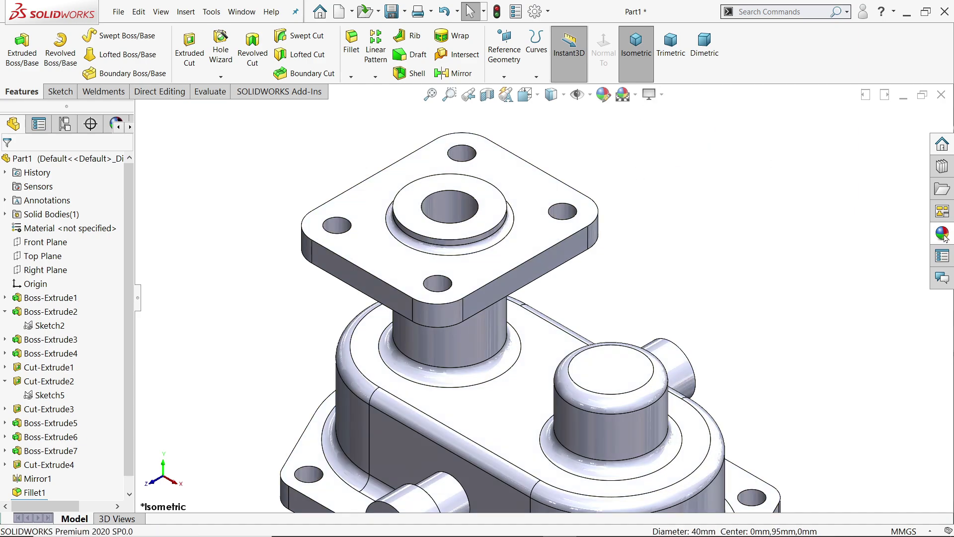
left_click(81, 162)
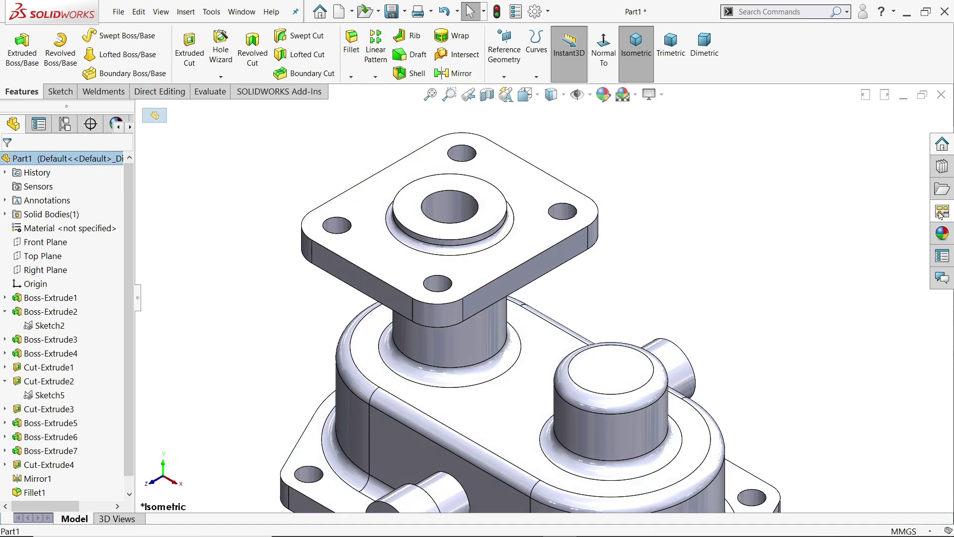
left_click(825, 130)
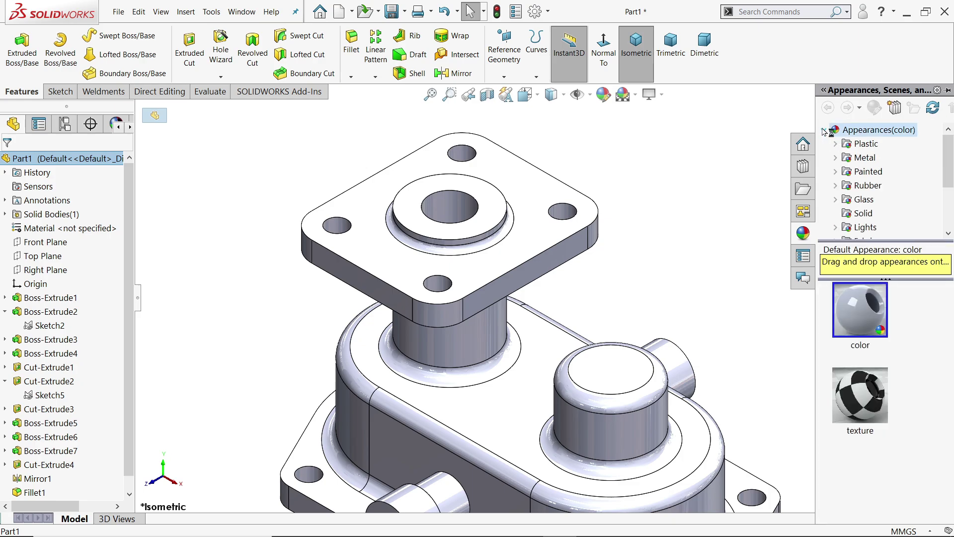
scroll(855, 203, "down", 2)
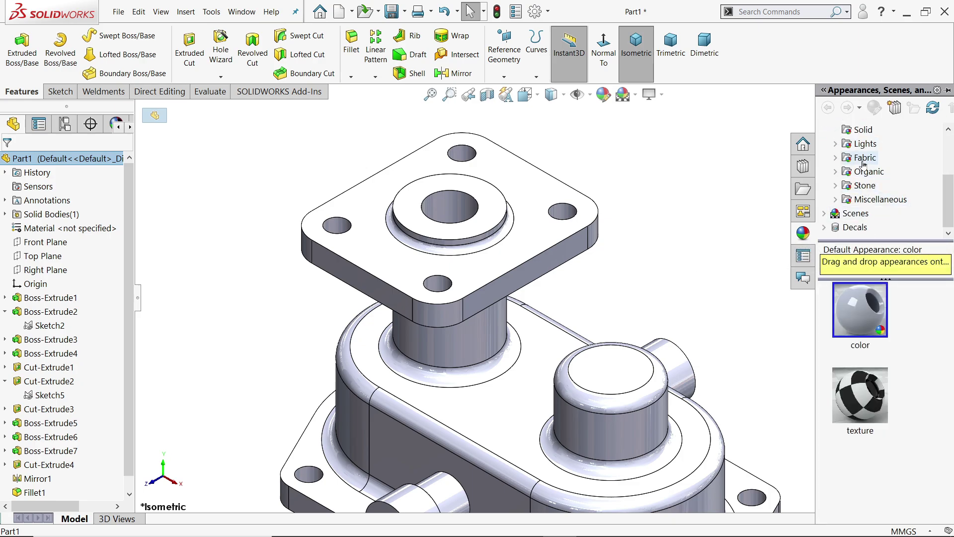
scroll(863, 169, "up", 2)
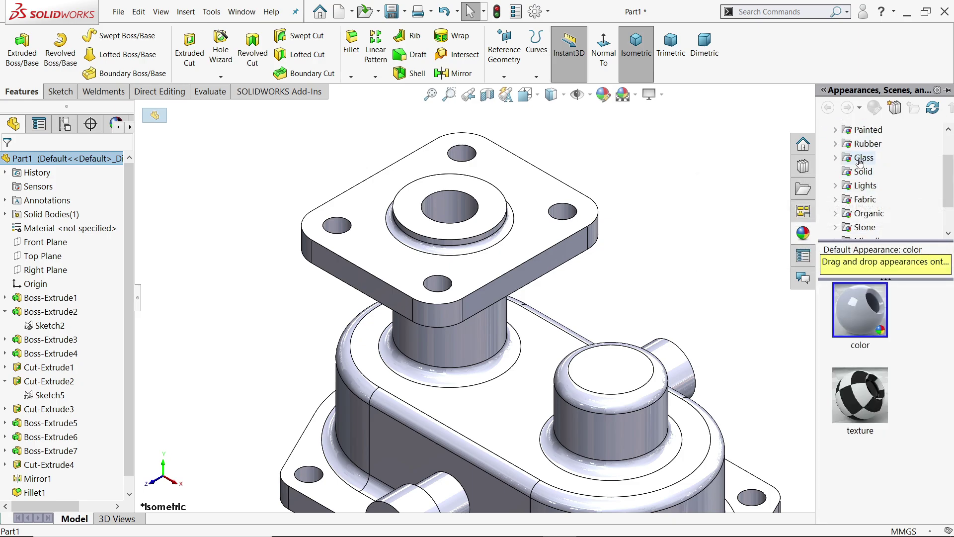
left_click(836, 158)
scroll(872, 201, "down", 1)
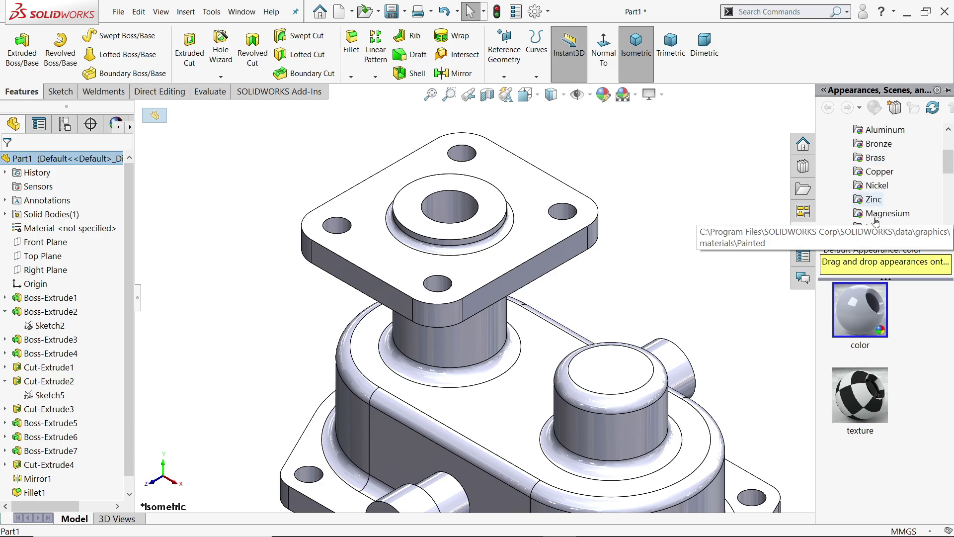
scroll(875, 230, "down", 2)
left_click(875, 199)
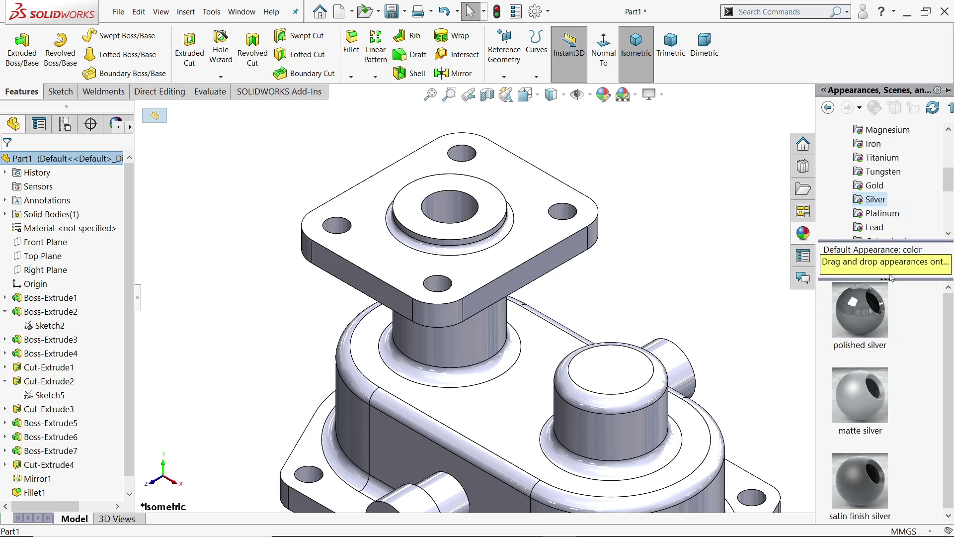
left_click(855, 322)
scroll(663, 274, "up", 4)
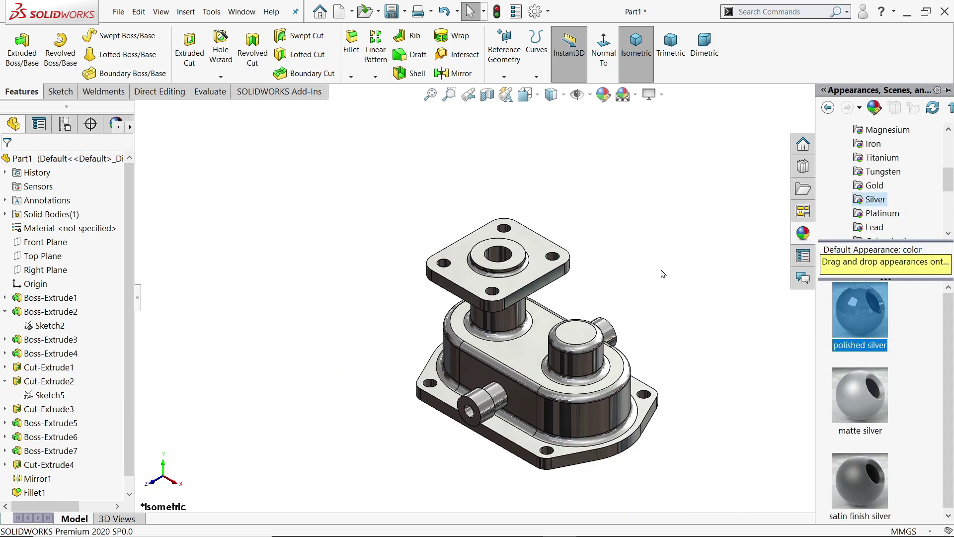
left_click(680, 323)
- Section the part along the Front Plane and examine the inner cavity, column bore and wall profile
scroll(641, 364, "down", 2)
middle_click_drag(638, 363, 631, 337)
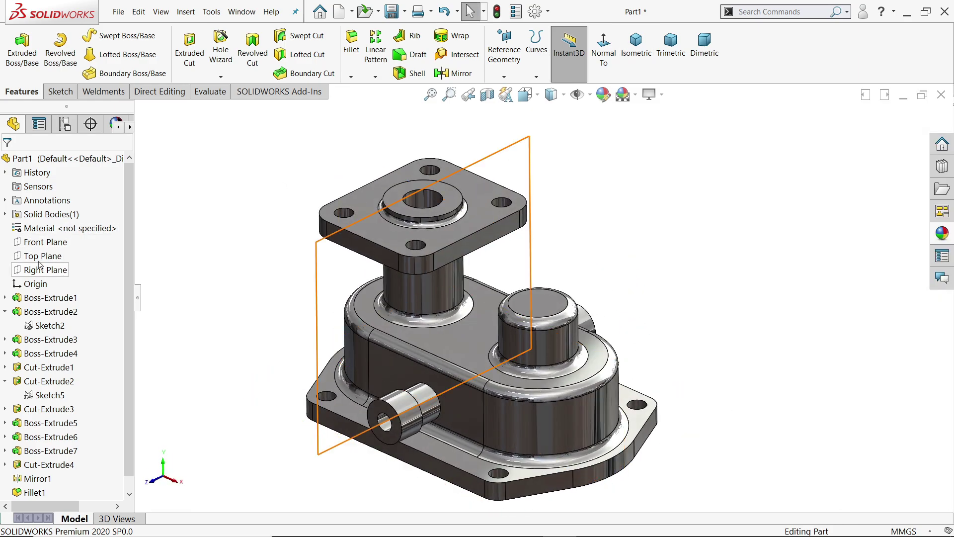
left_click(45, 241)
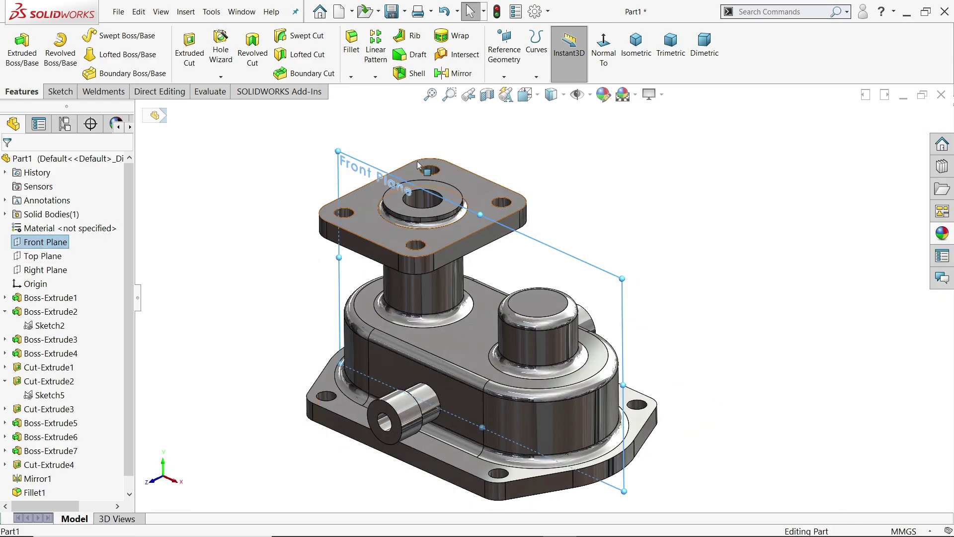
left_click(492, 98)
left_click(9, 164)
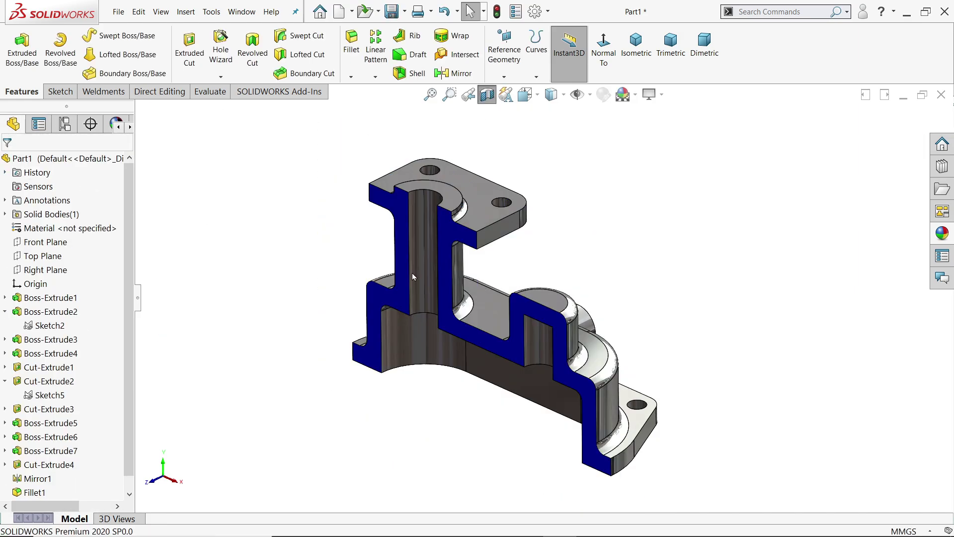
middle_click_drag(413, 273, 639, 334)
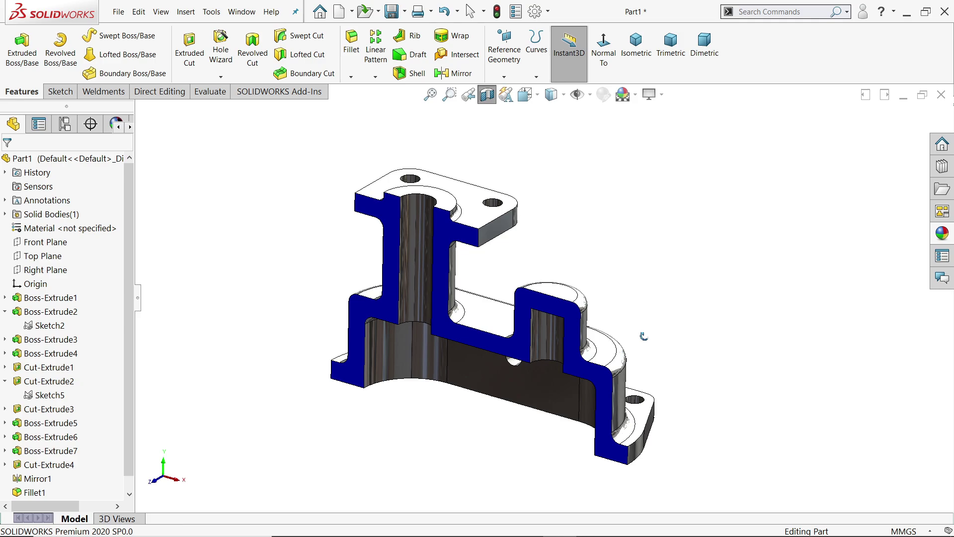
- Turn off the section view and look over the complete housing from the outside
left_click(487, 95)
middle_click_drag(527, 318, 586, 348)
scroll(537, 337, "down", 3)
scroll(589, 348, "down", 4)
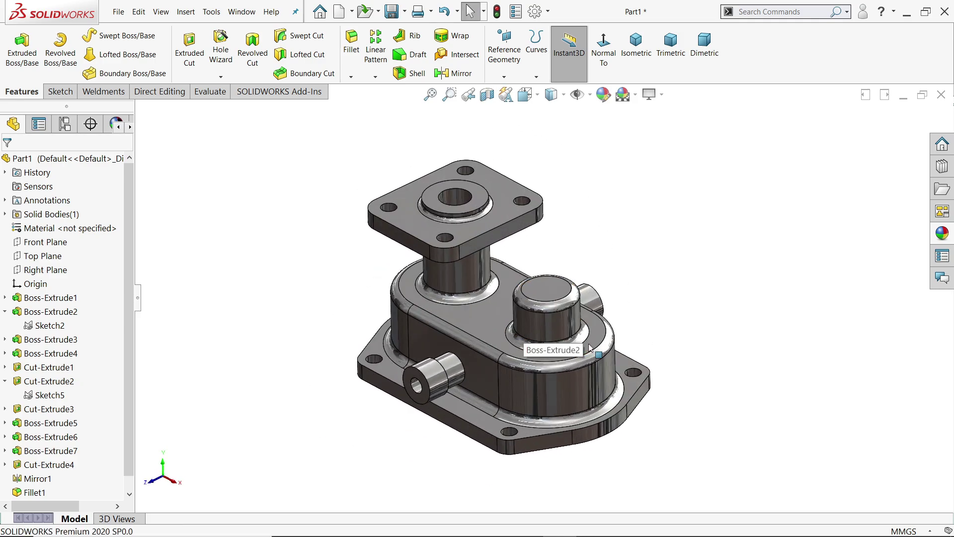
scroll(589, 347, "down", 2)
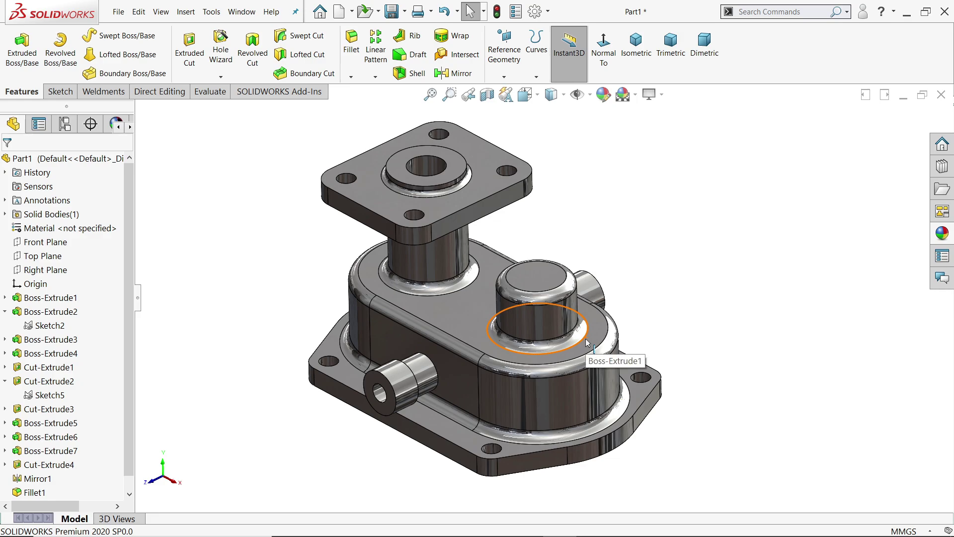